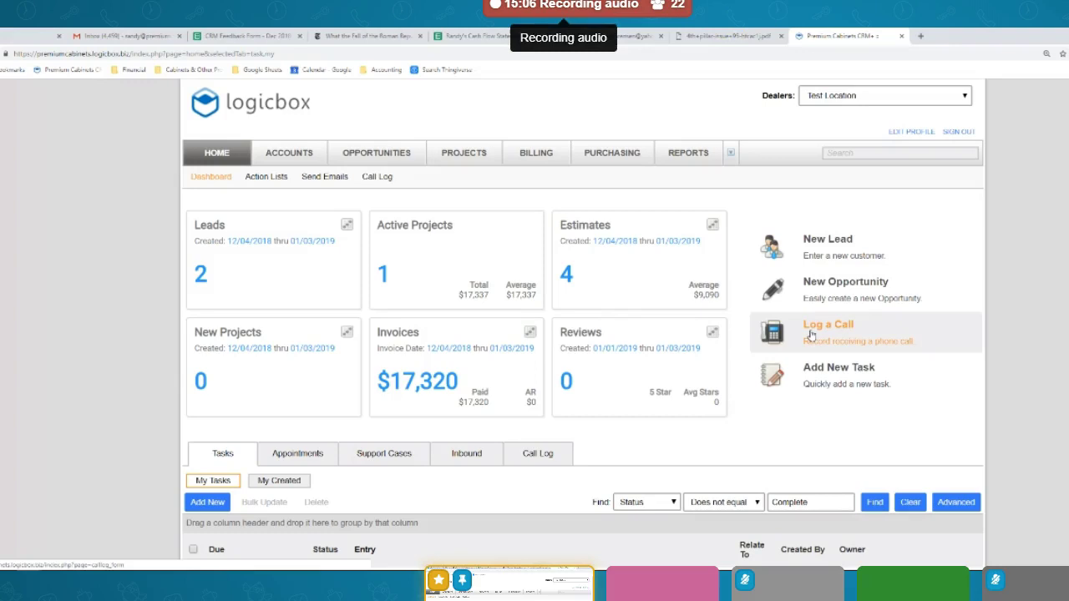
Start a new call log with the caller's phone number and name
{"action": "left_click", "coordinate": [810, 335]}
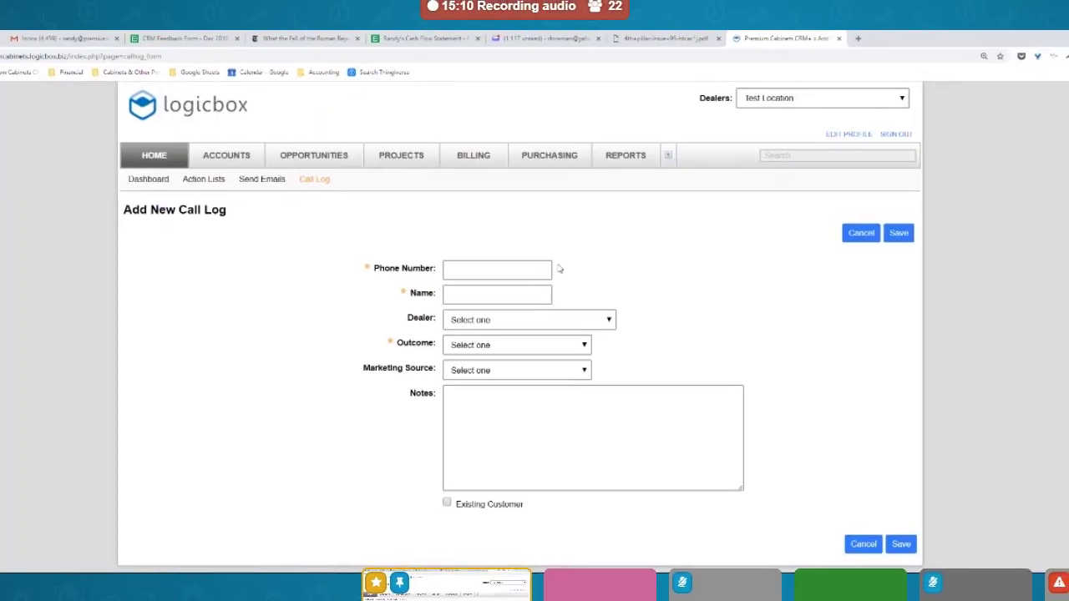
{"action": "left_click", "coordinate": [541, 265]}
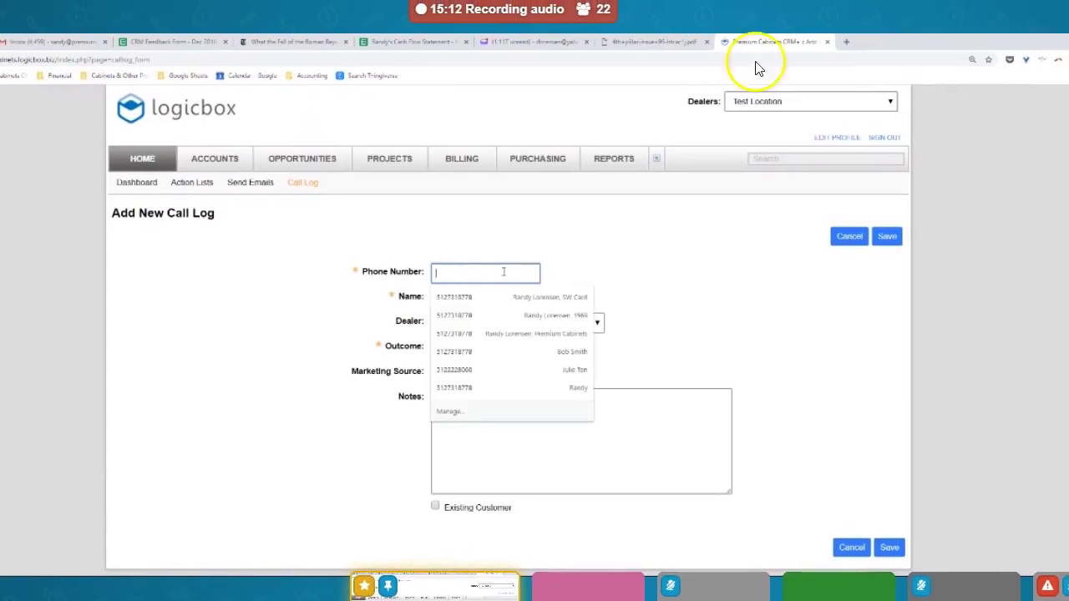
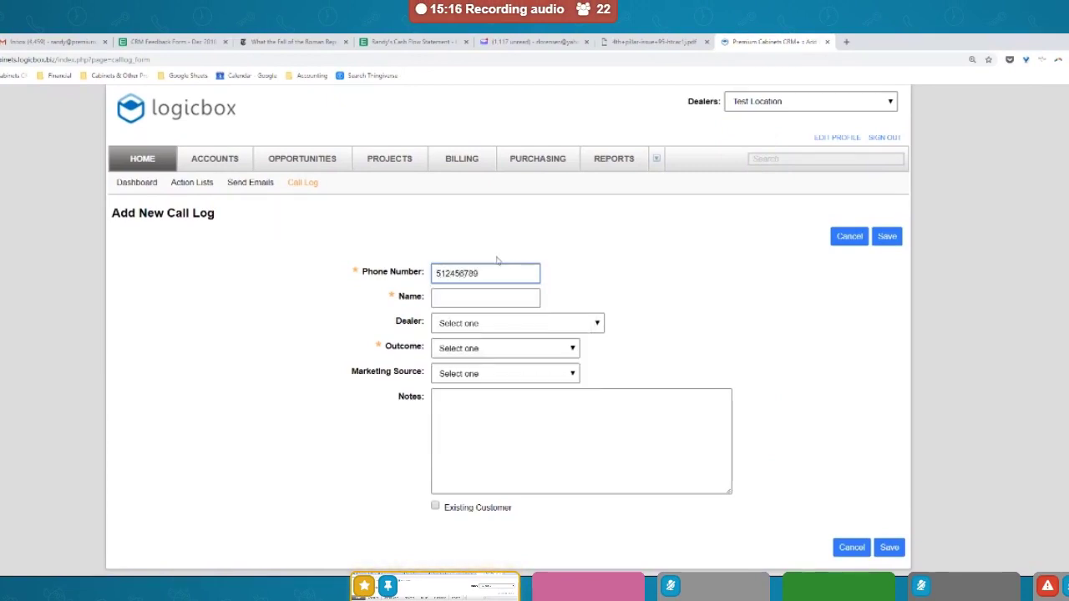
{"action": "left_click", "coordinate": [486, 298]}
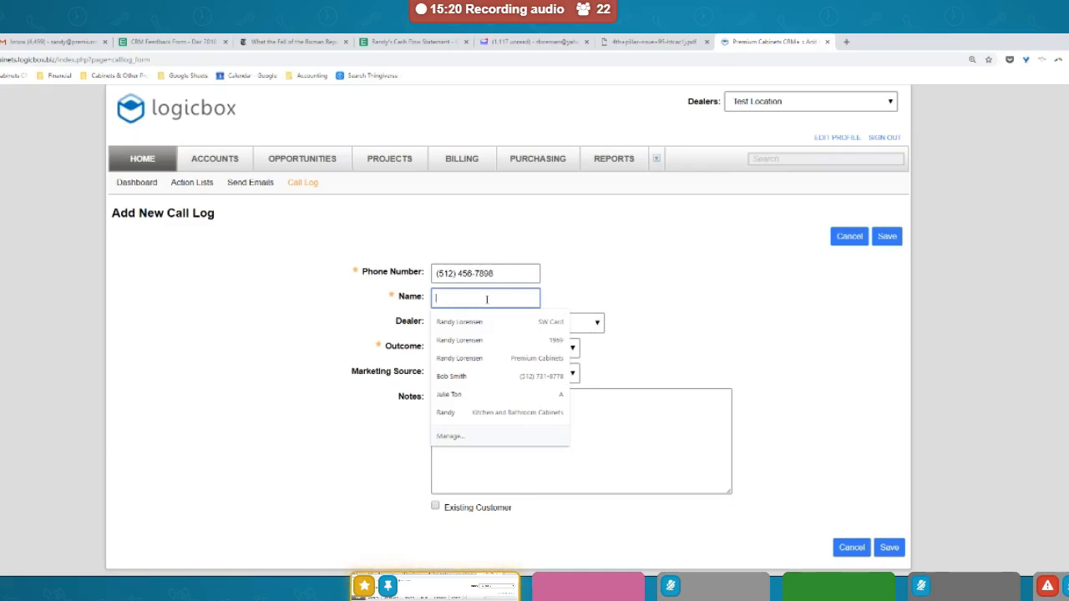
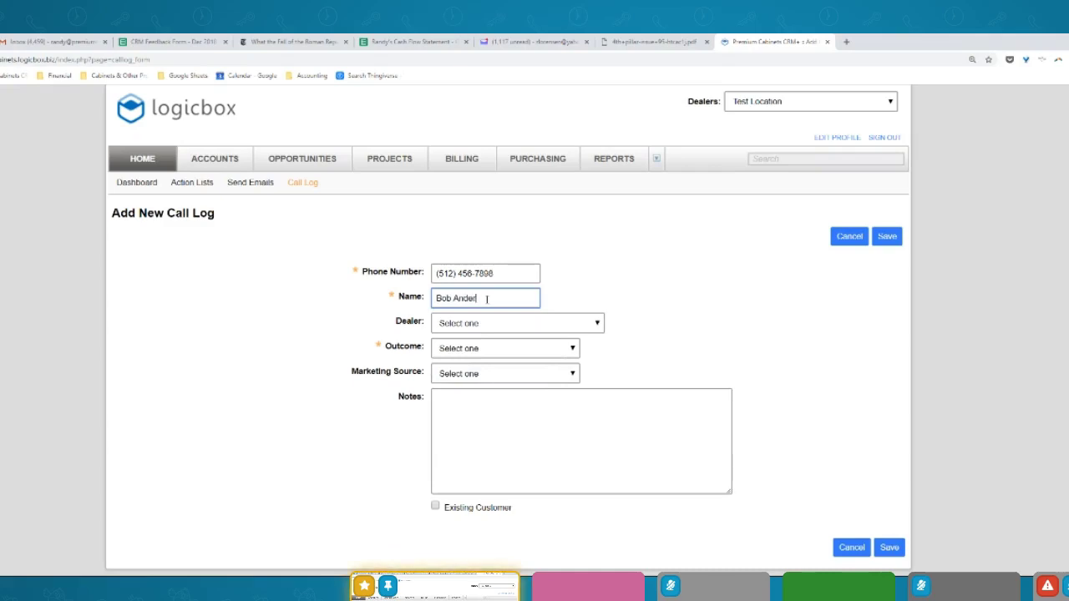
Set the call log's dealer to Test Location
{"action": "left_click", "coordinate": [499, 327]}
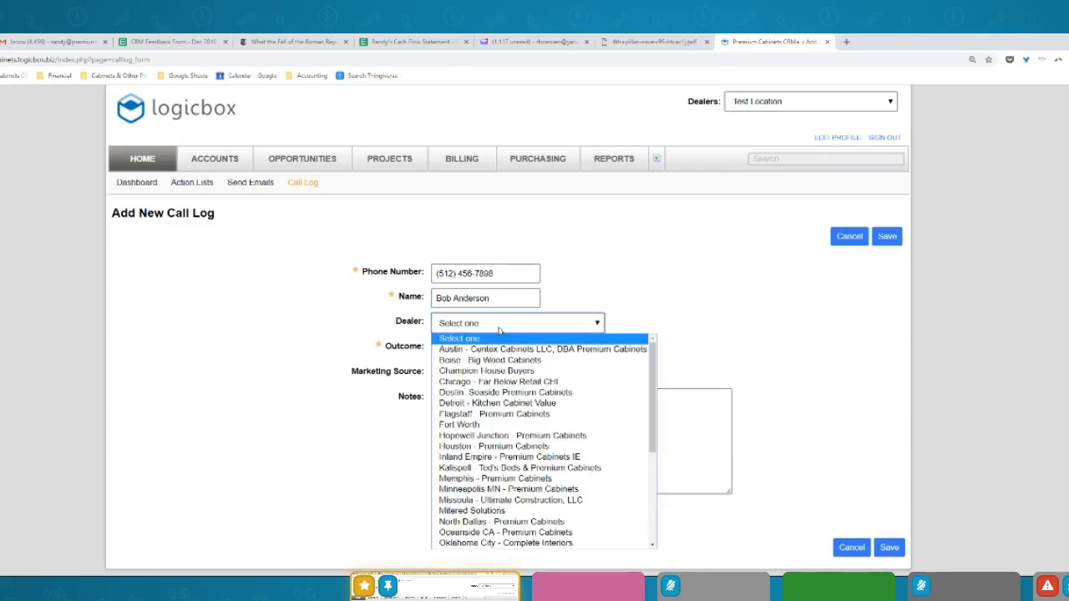
{"action": "scroll", "coordinate": [498, 376], "scroll_direction": "down", "scroll_amount": 3}
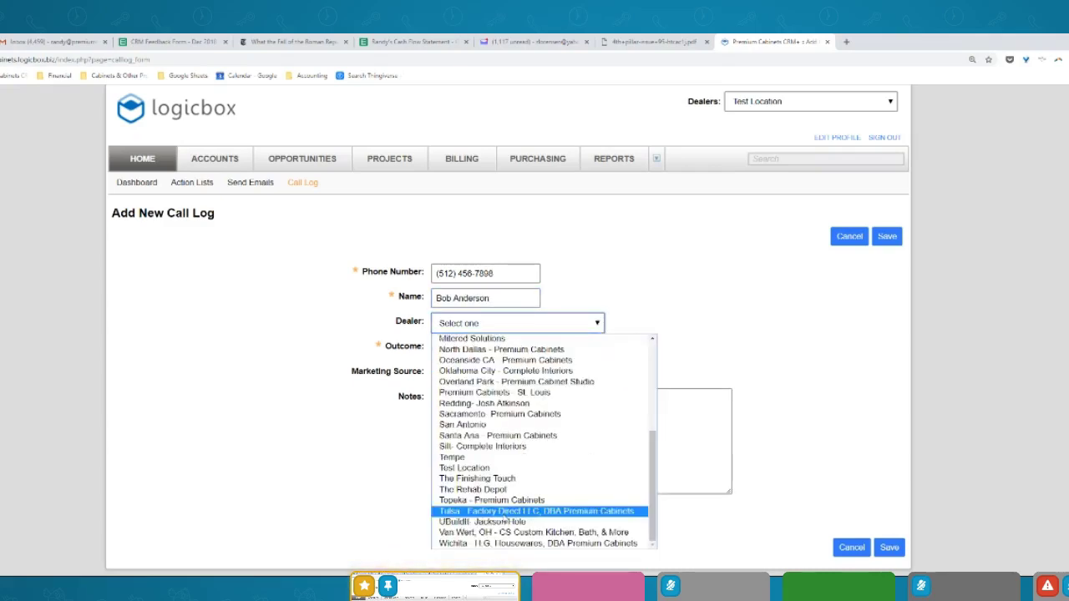
{"action": "left_click", "coordinate": [489, 468]}
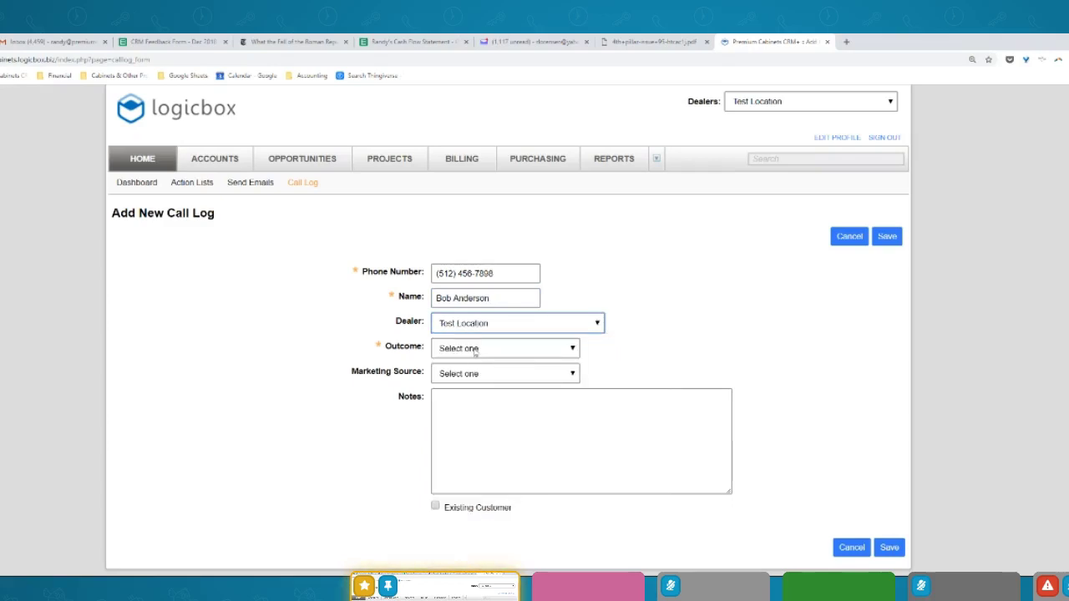
{"action": "left_click", "coordinate": [474, 350]}
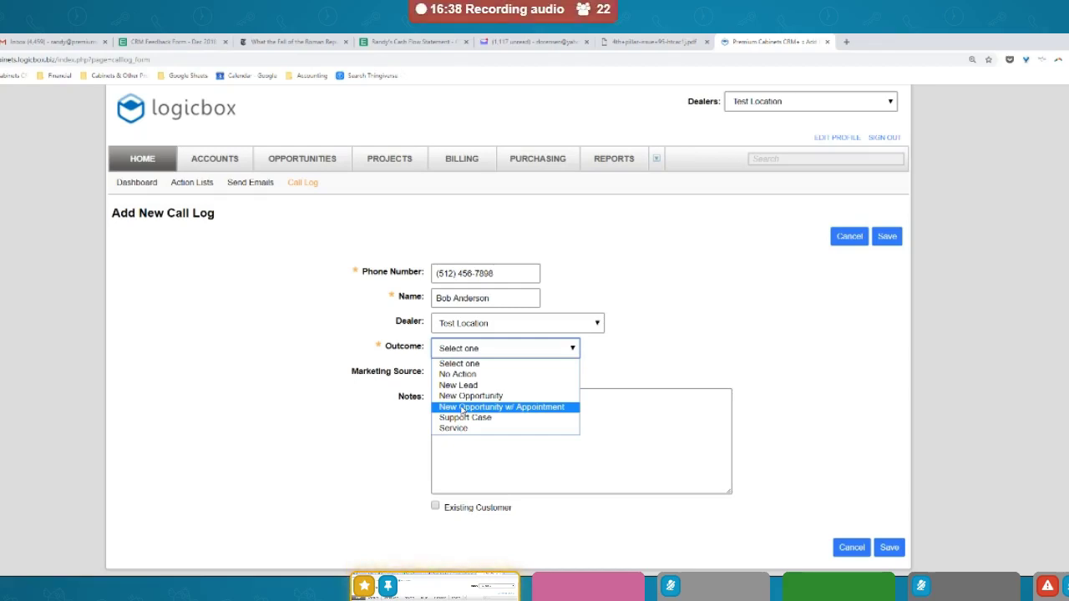
Set the call outcome to New Opportunity w/ Appointment and the marketing source to Magazine
{"action": "left_click", "coordinate": [461, 408]}
{"action": "left_click", "coordinate": [465, 376]}
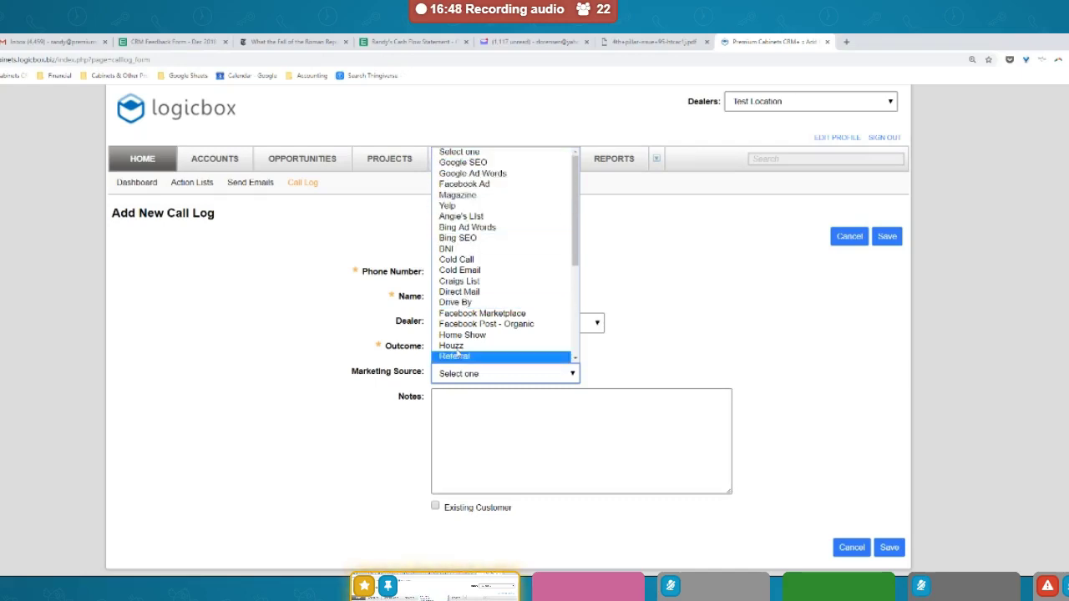
{"action": "left_click_drag", "start_coordinate": [576, 255], "coordinate": [586, 229]}
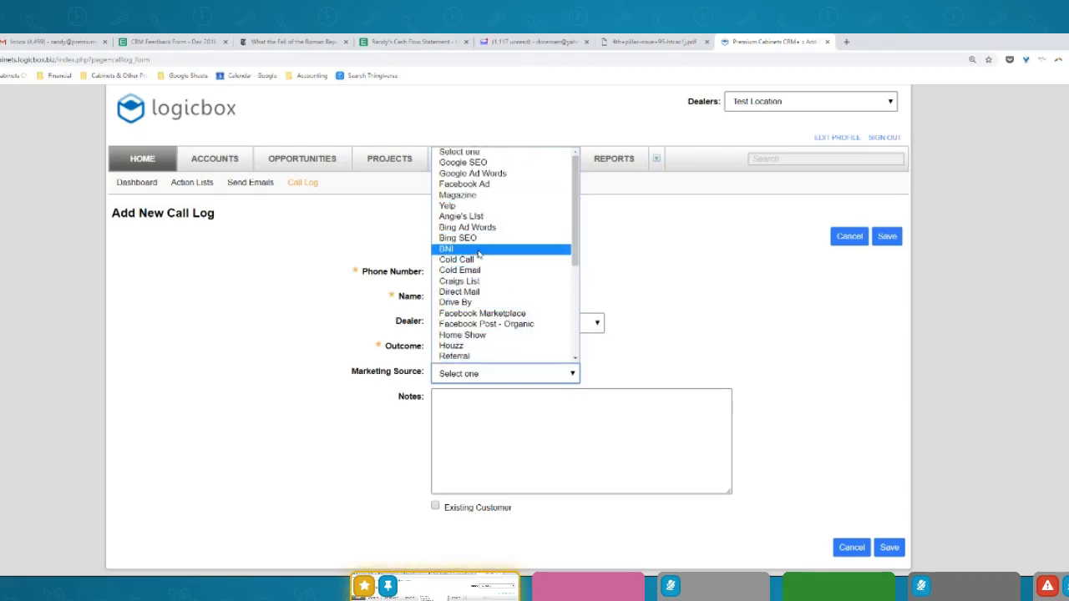
{"action": "left_click", "coordinate": [460, 196]}
Add notes 'Kitchen remodel', 'white shaker', '12K budget' on separate lines and save the call log
{"action": "left_click", "coordinate": [471, 410]}
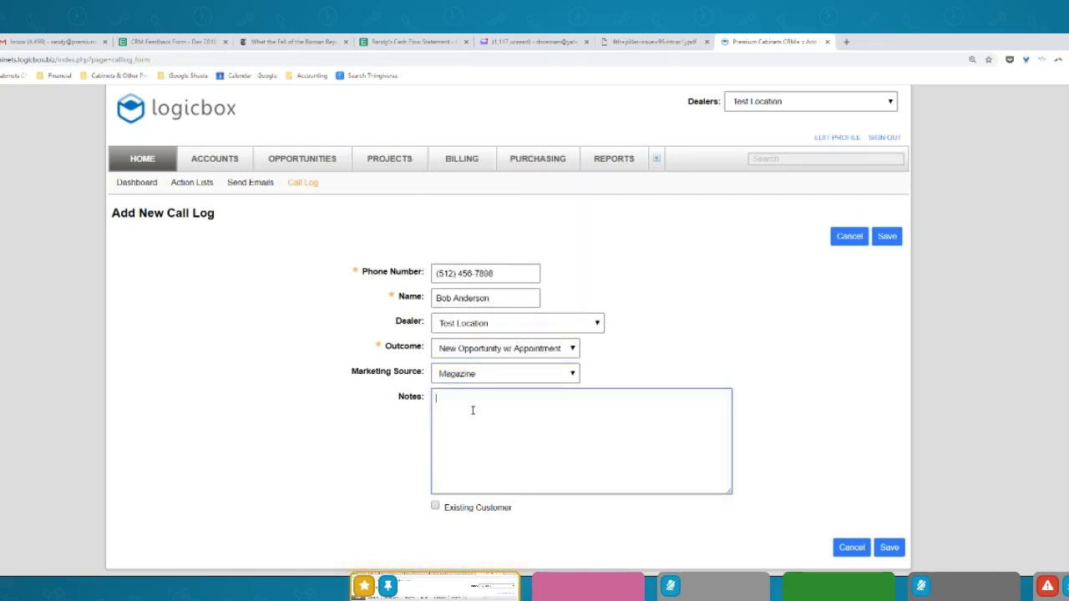
{"action": "type", "text": "Kitchen rev"}
{"action": "type", "text": "odel"}
{"action": "key", "text": "Return"}
{"action": "type", "text": "white shaker"}
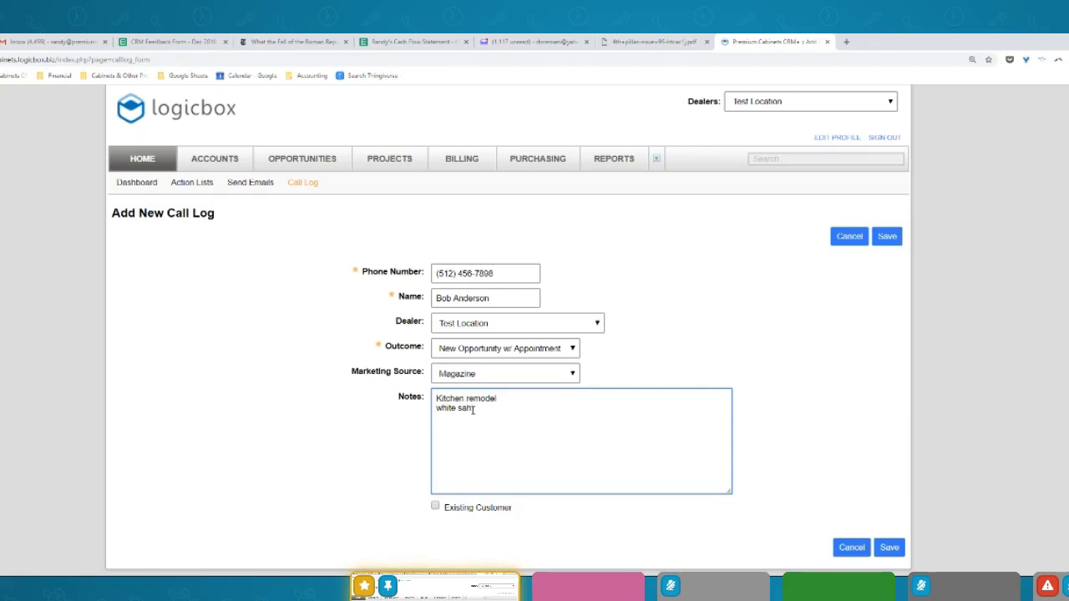
{"action": "key", "text": "Return"}
{"action": "type", "text": "12K budget"}
{"action": "left_click", "coordinate": [891, 548]}
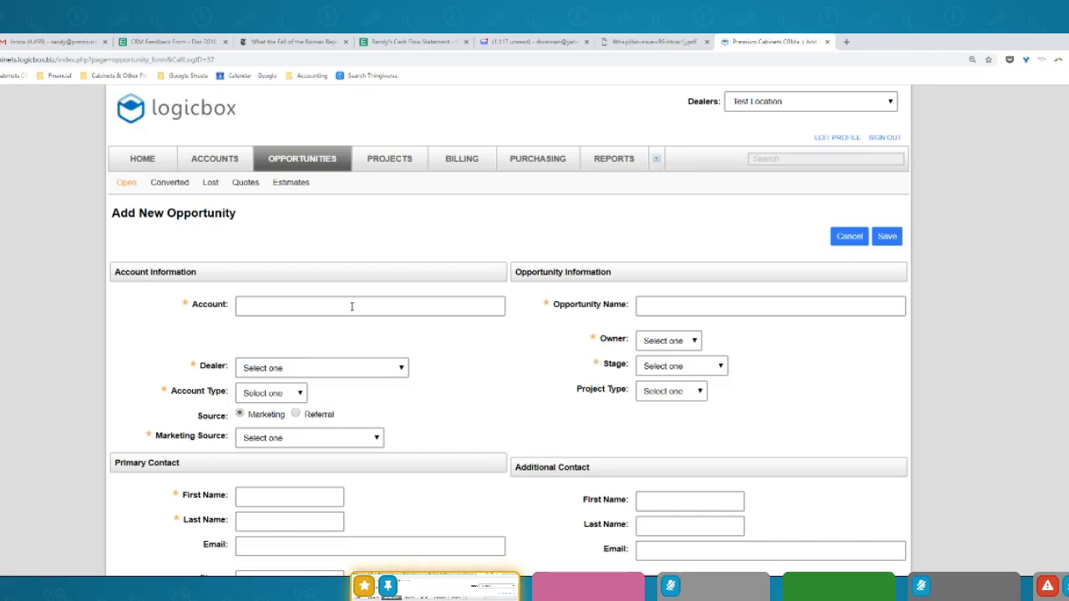
Enter the contact's first and last name on the new opportunity
{"action": "left_click", "coordinate": [264, 520]}
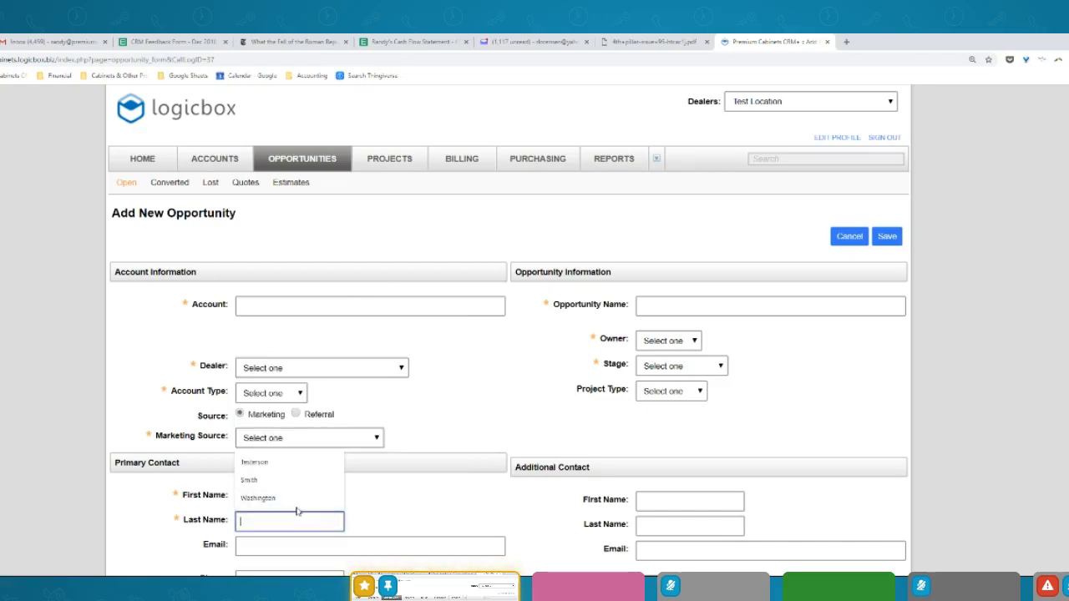
{"action": "left_click", "coordinate": [414, 480]}
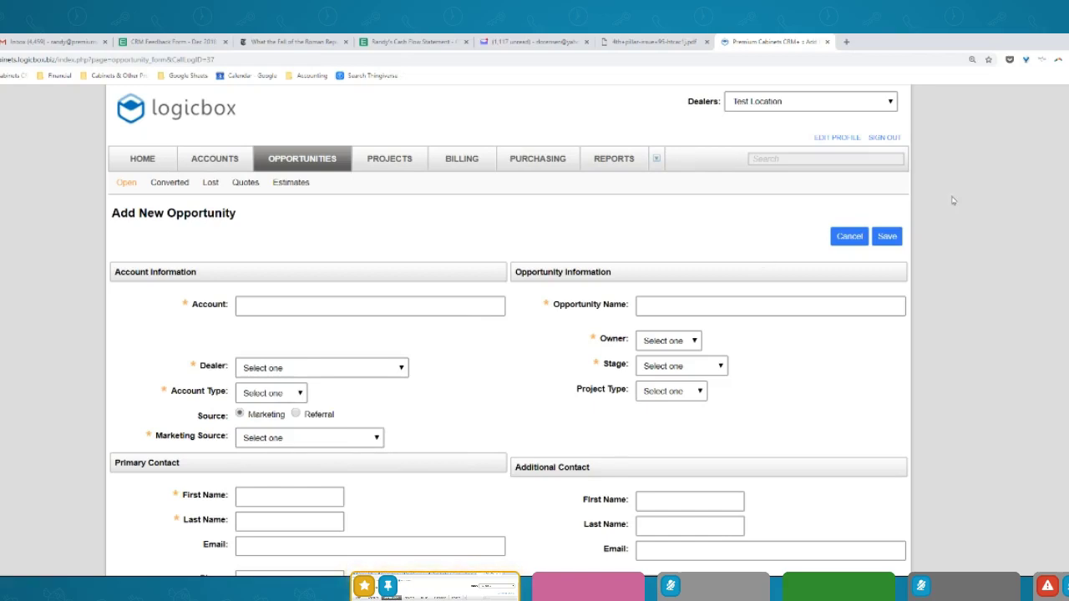
{"action": "scroll", "coordinate": [509, 328], "scroll_direction": "down", "scroll_amount": 8}
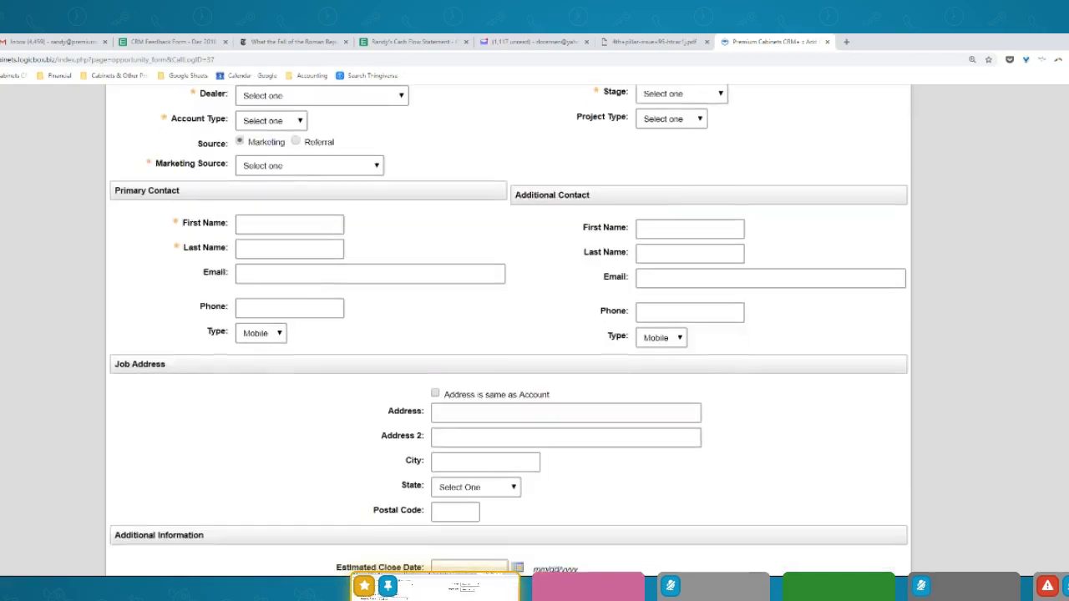
{"action": "scroll", "coordinate": [324, 470], "scroll_direction": "up", "scroll_amount": 10}
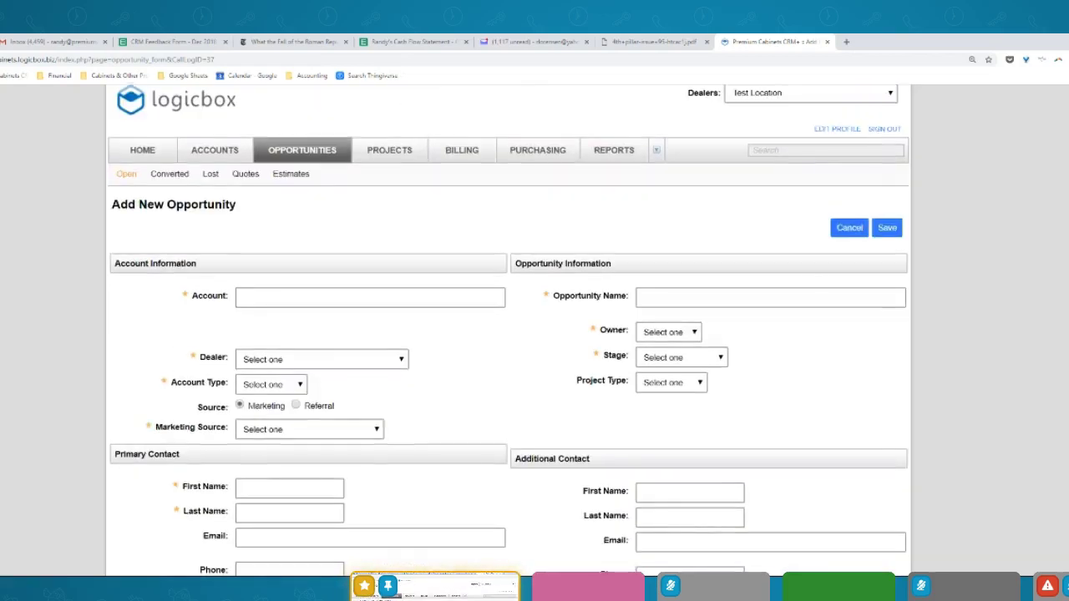
{"action": "left_click", "coordinate": [283, 492]}
{"action": "key", "text": "Tab"}
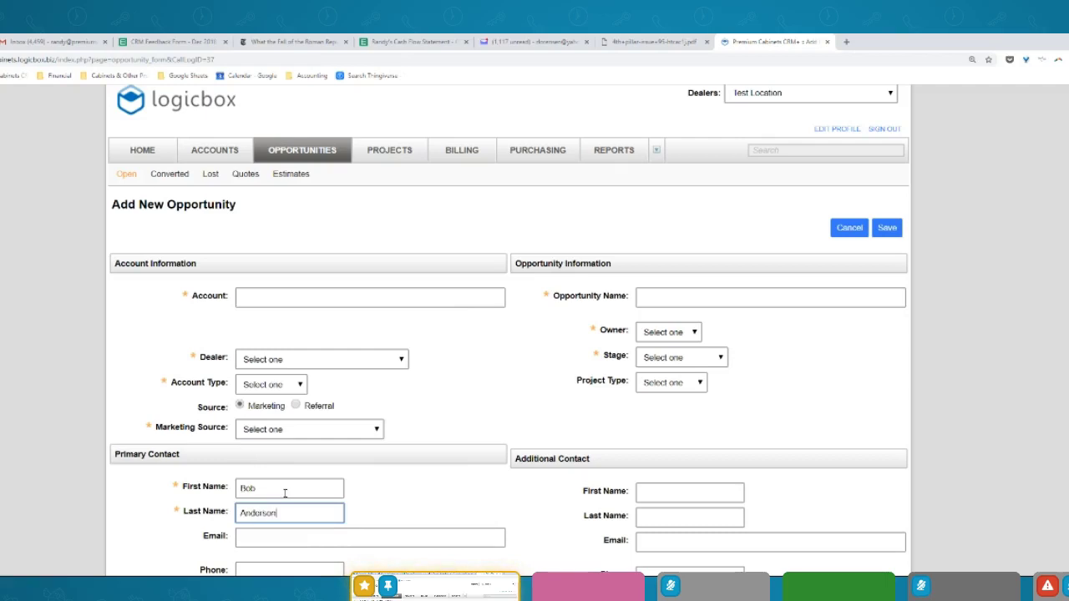
Fill in the account name and an opportunity name for the customer's home
{"action": "left_click", "coordinate": [299, 297]}
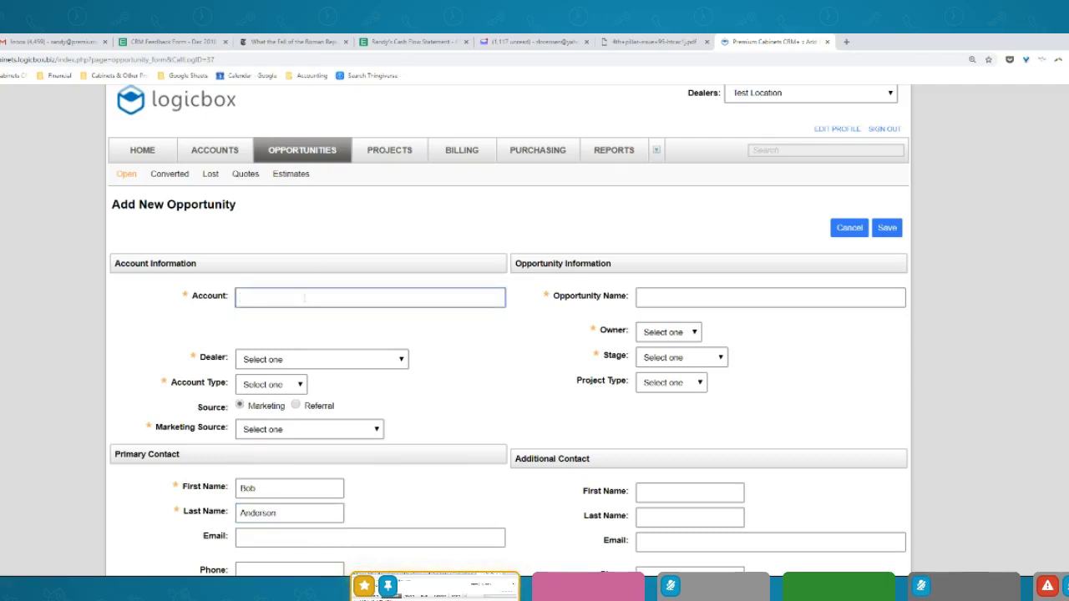
{"action": "left_click", "coordinate": [671, 303]}
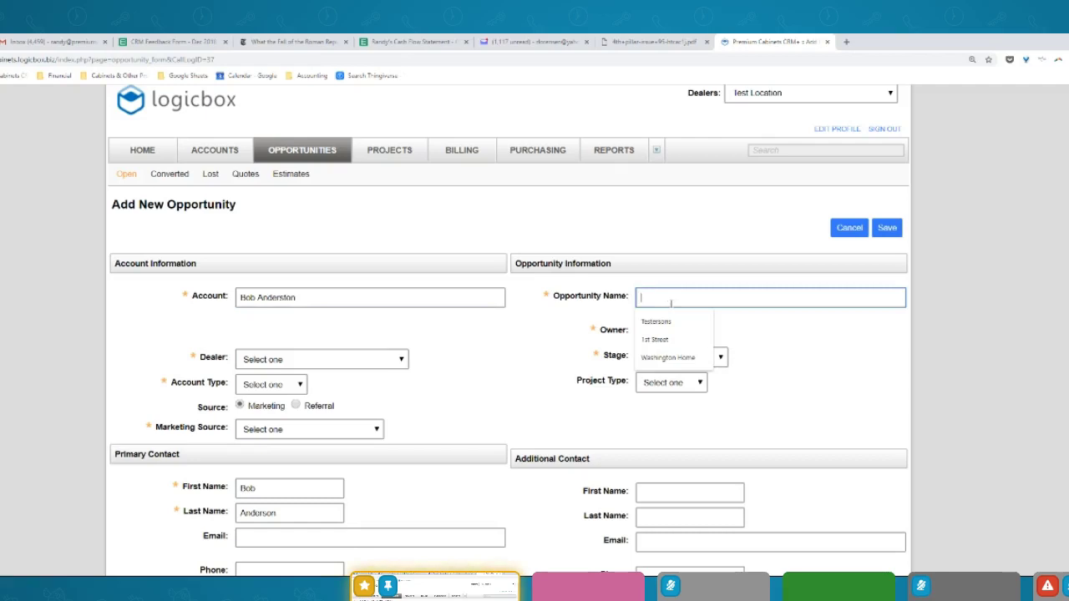
{"action": "type", "text": "Anderson"}
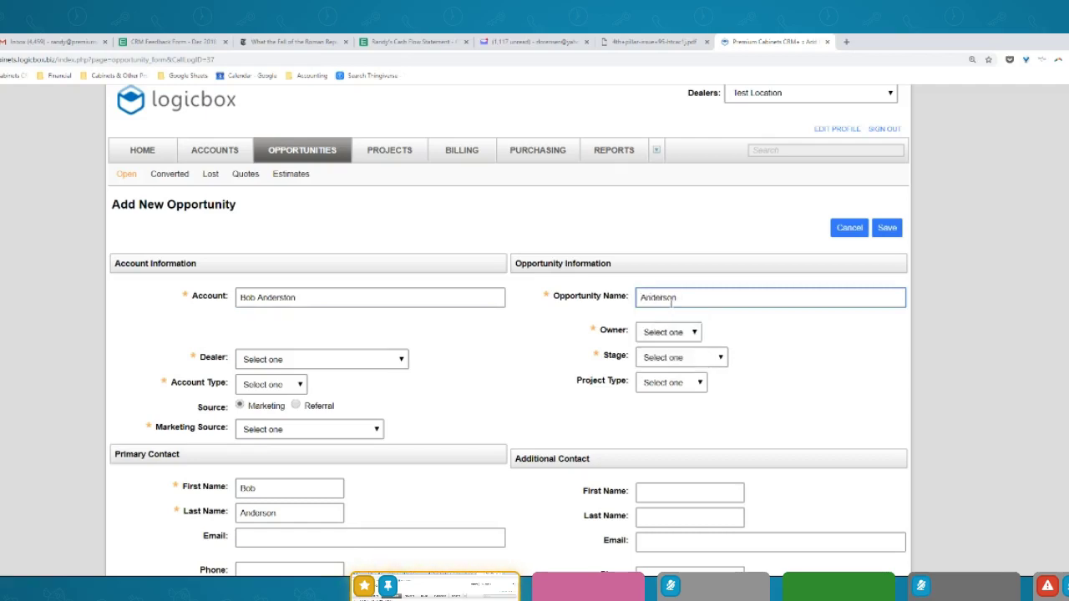
{"action": "type", "text": " Home"}
{"action": "left_click", "coordinate": [404, 362]}
{"action": "left_click_drag", "start_coordinate": [457, 192], "coordinate": [457, 288]}
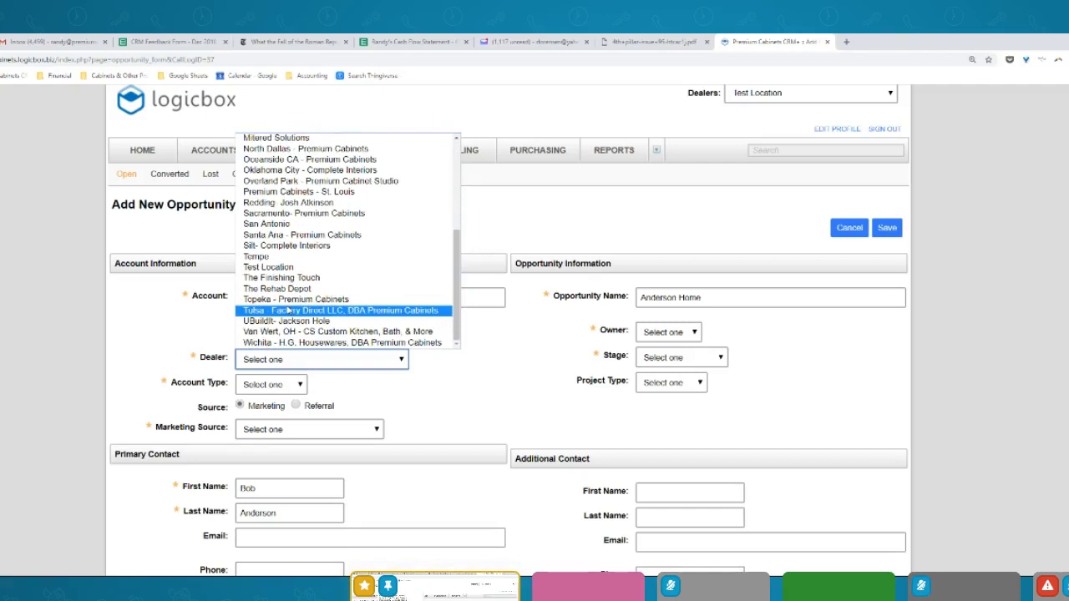
Set dealer Test Location, account type Household and marketing source Magazine
{"action": "left_click", "coordinate": [289, 268]}
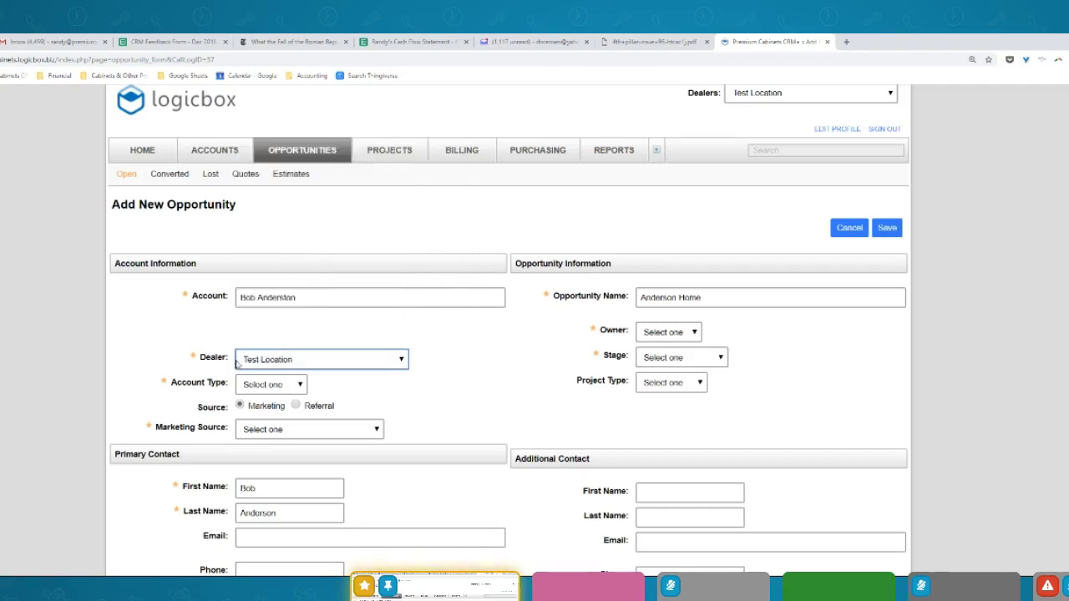
{"action": "left_click", "coordinate": [274, 385]}
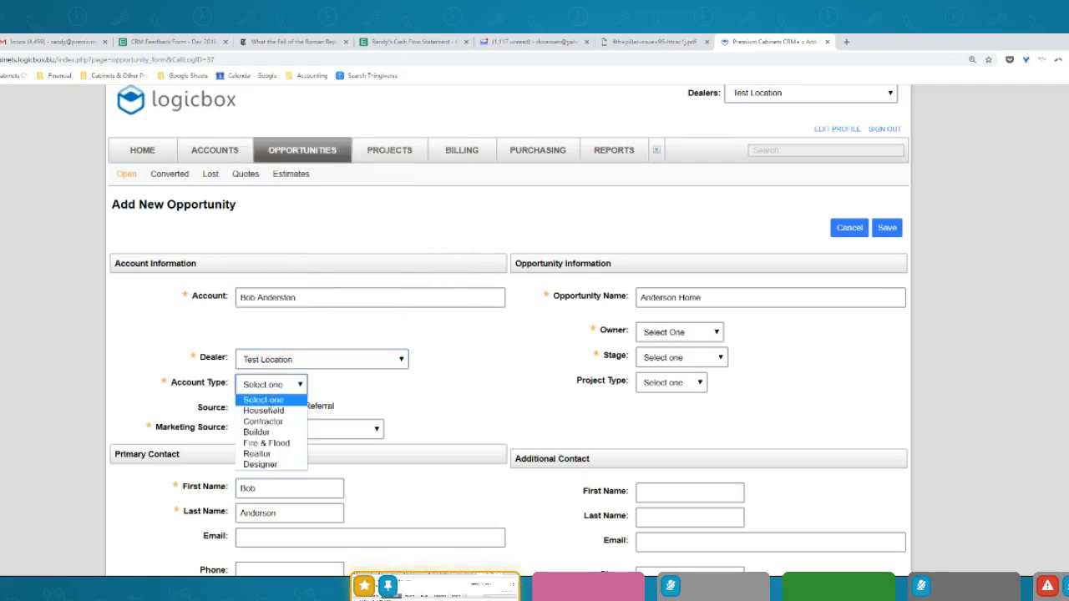
{"action": "left_click", "coordinate": [266, 411]}
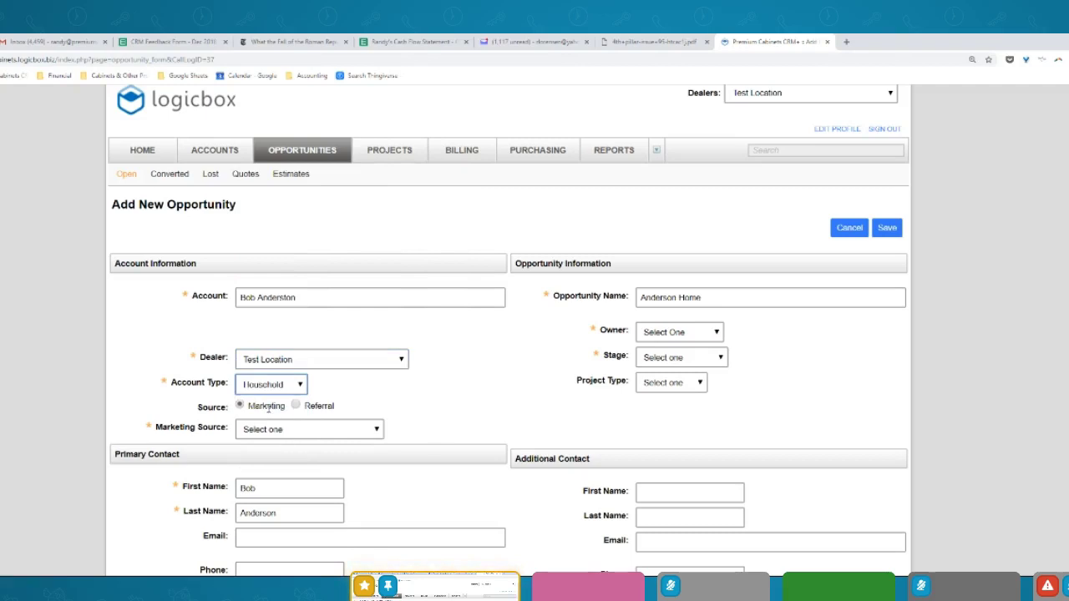
{"action": "left_click", "coordinate": [267, 429]}
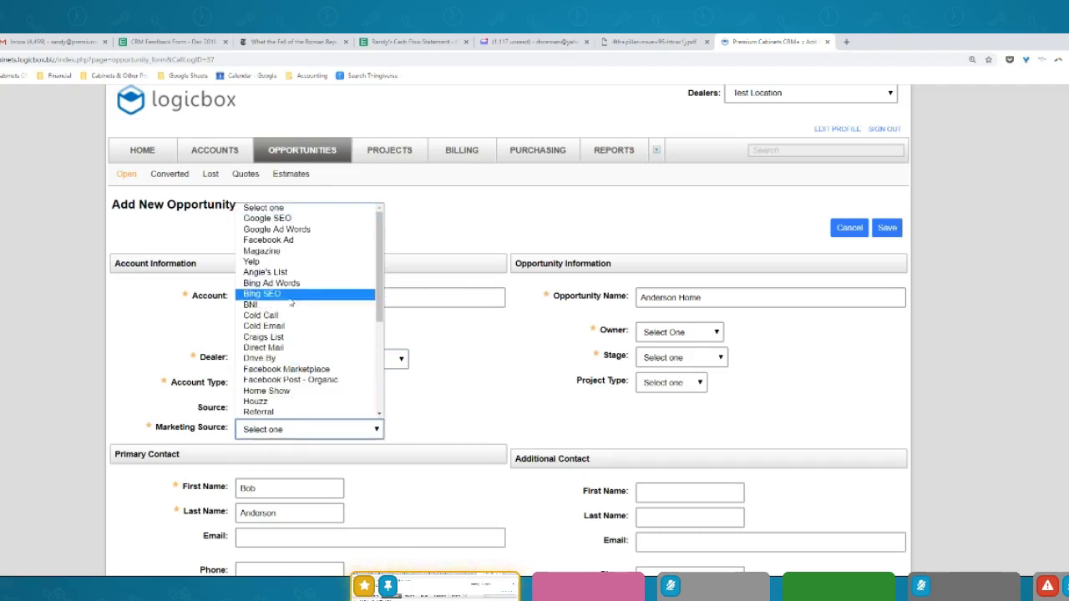
{"action": "left_click", "coordinate": [276, 252]}
Assign an owner, set stage to Discovery and project type to House
{"action": "left_click", "coordinate": [697, 340]}
{"action": "left_click", "coordinate": [698, 359]}
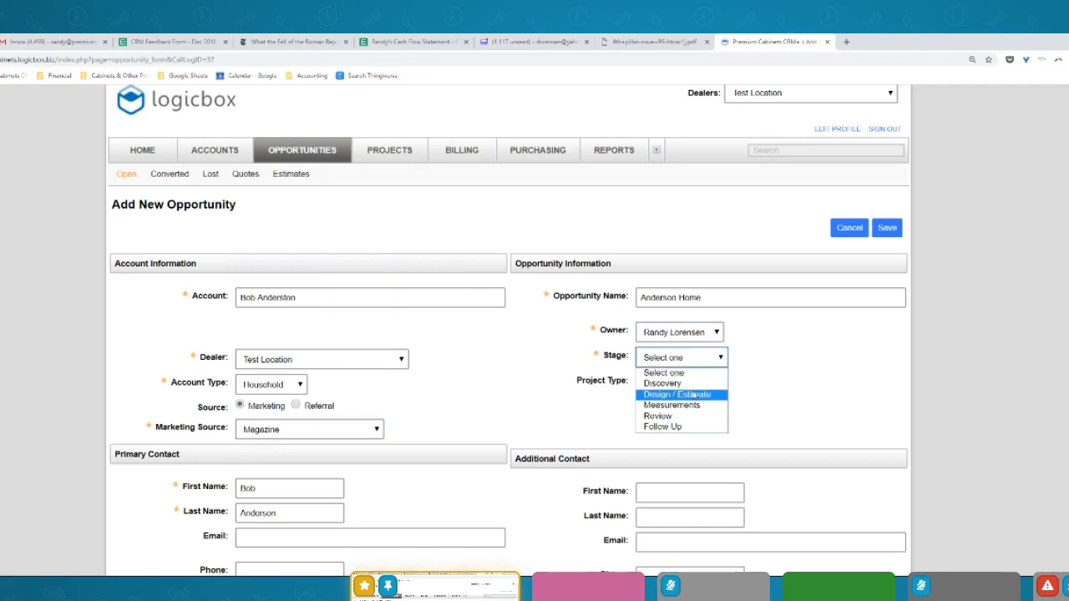
{"action": "left_click", "coordinate": [693, 383]}
{"action": "left_click", "coordinate": [690, 385]}
{"action": "left_click", "coordinate": [675, 408]}
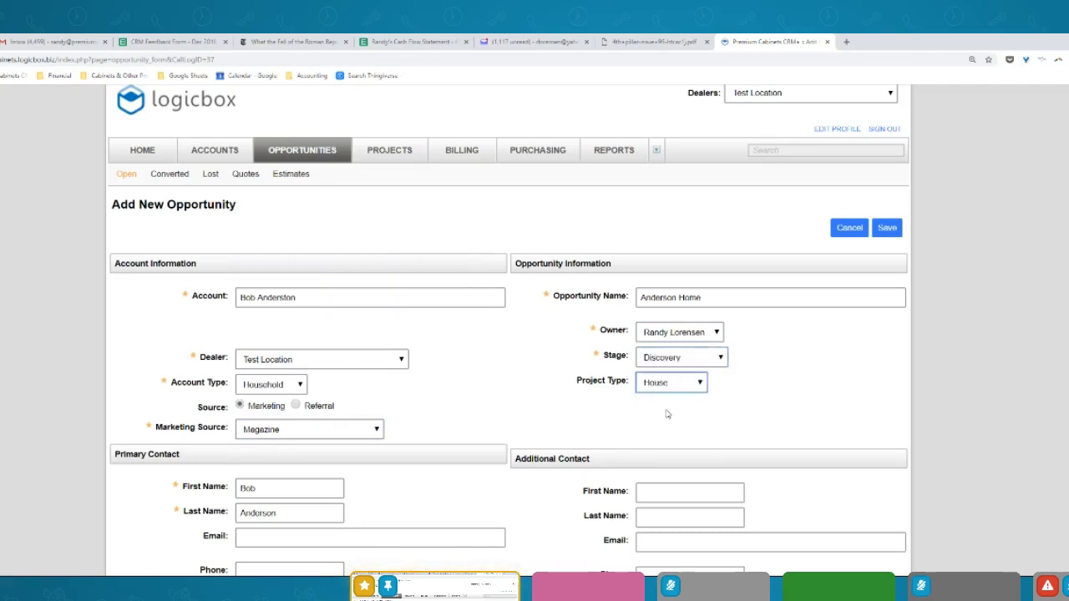
{"action": "scroll", "coordinate": [535, 334], "scroll_direction": "down", "scroll_amount": 5}
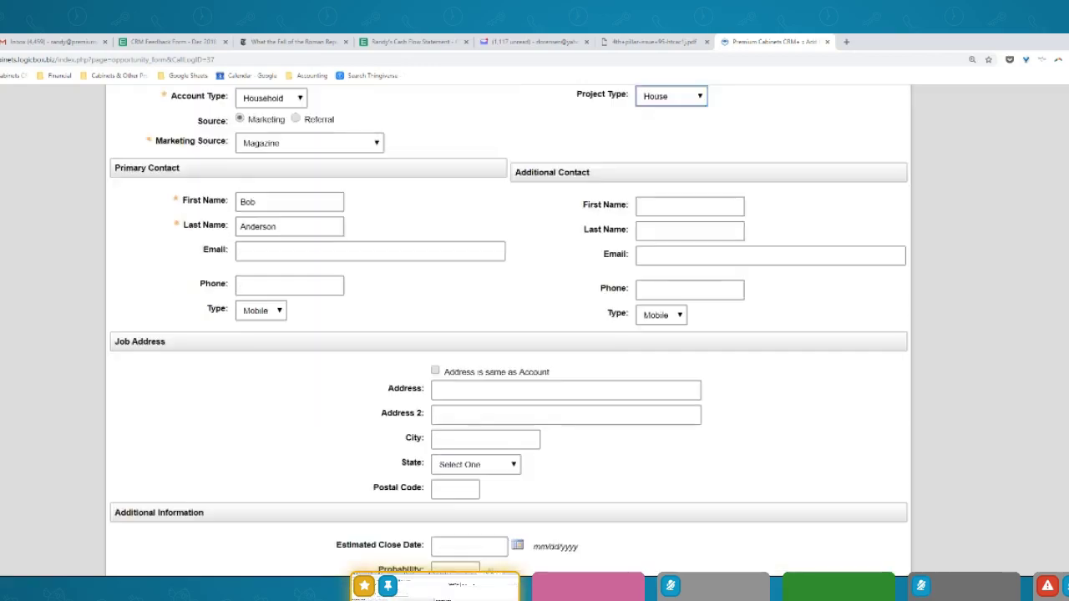
Enter the additional contact's first and last name
{"action": "left_click", "coordinate": [678, 202]}
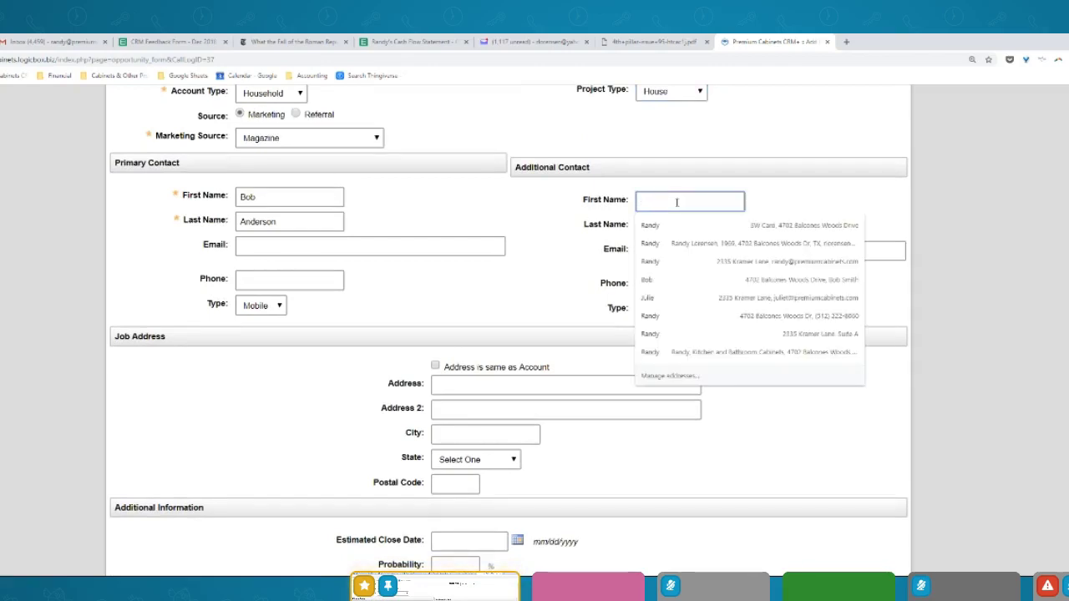
{"action": "type", "text": "Mary"}
{"action": "key", "text": "Tab"}
{"action": "type", "text": "A"}
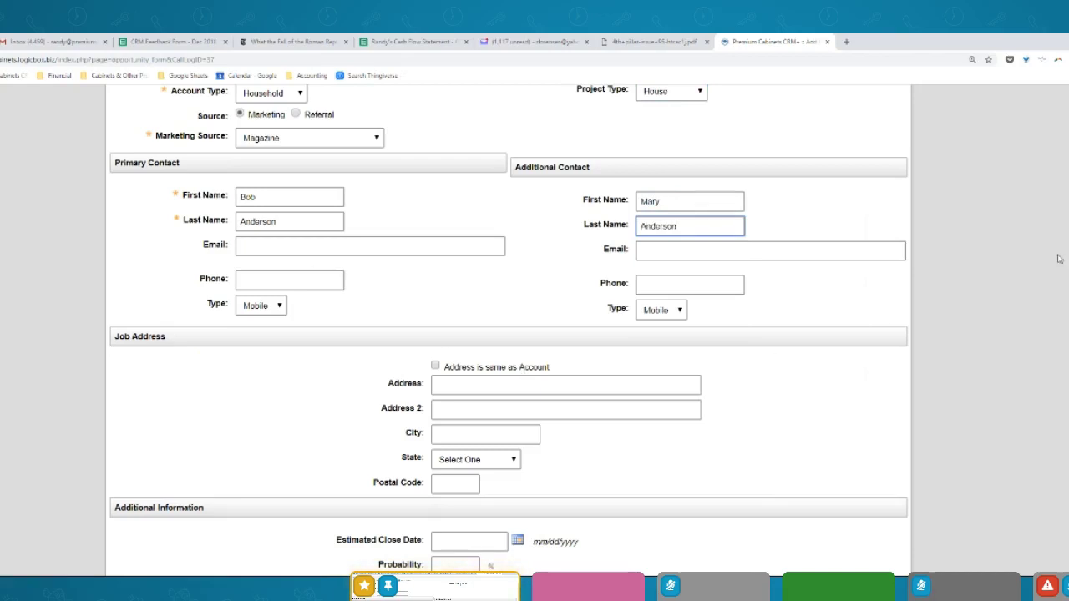
Set close date 01/17/2019, 75% probability and a 12,000.00 budget
{"action": "scroll", "coordinate": [592, 182], "scroll_direction": "down", "scroll_amount": 5}
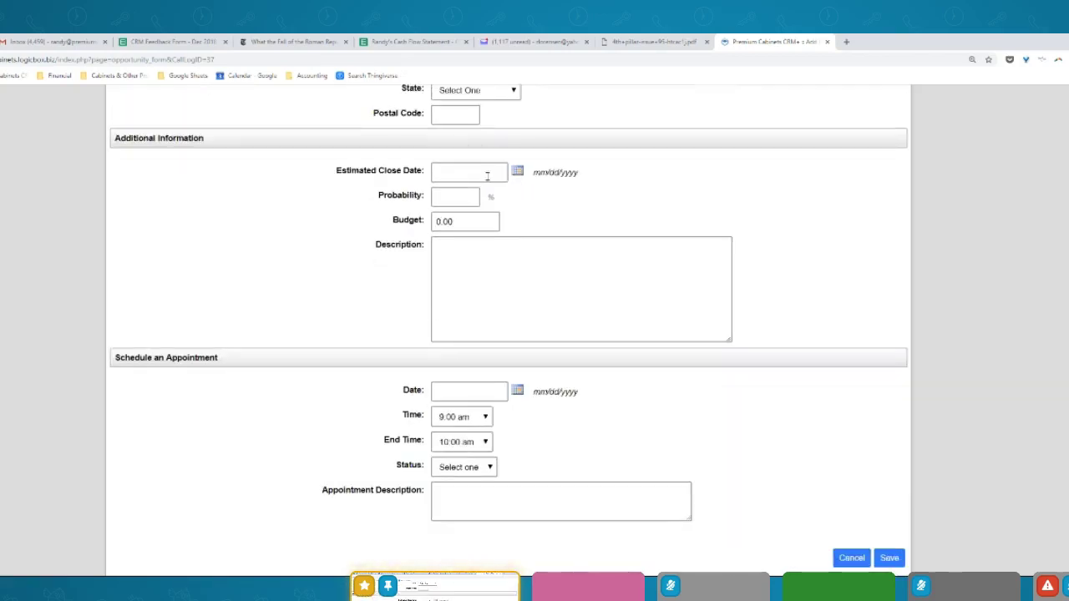
{"action": "left_click", "coordinate": [517, 172]}
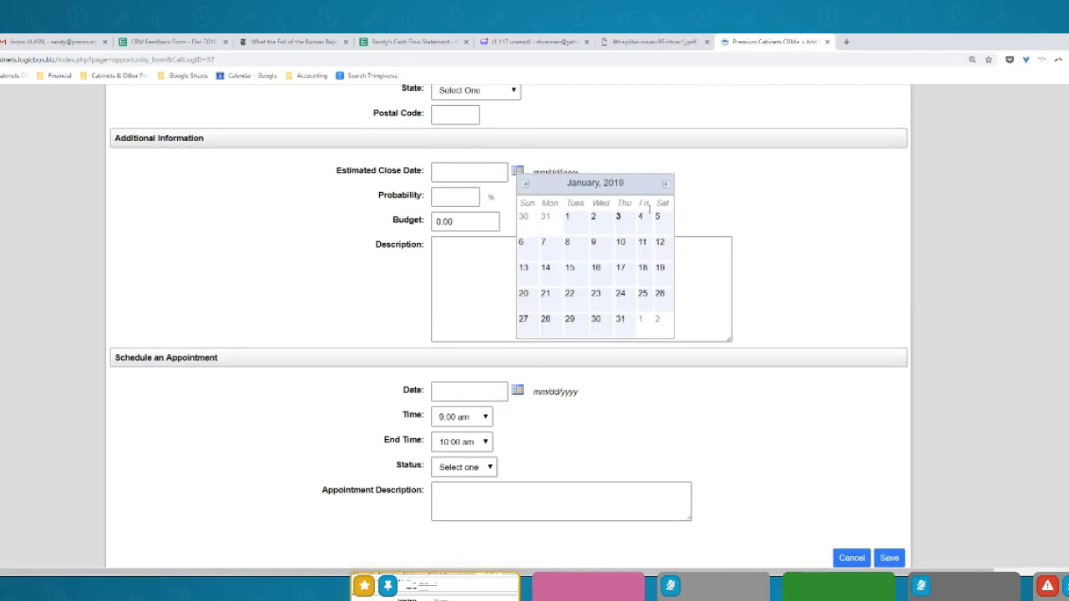
{"action": "left_click", "coordinate": [620, 267]}
{"action": "left_click", "coordinate": [460, 198]}
{"action": "type", "text": "75"}
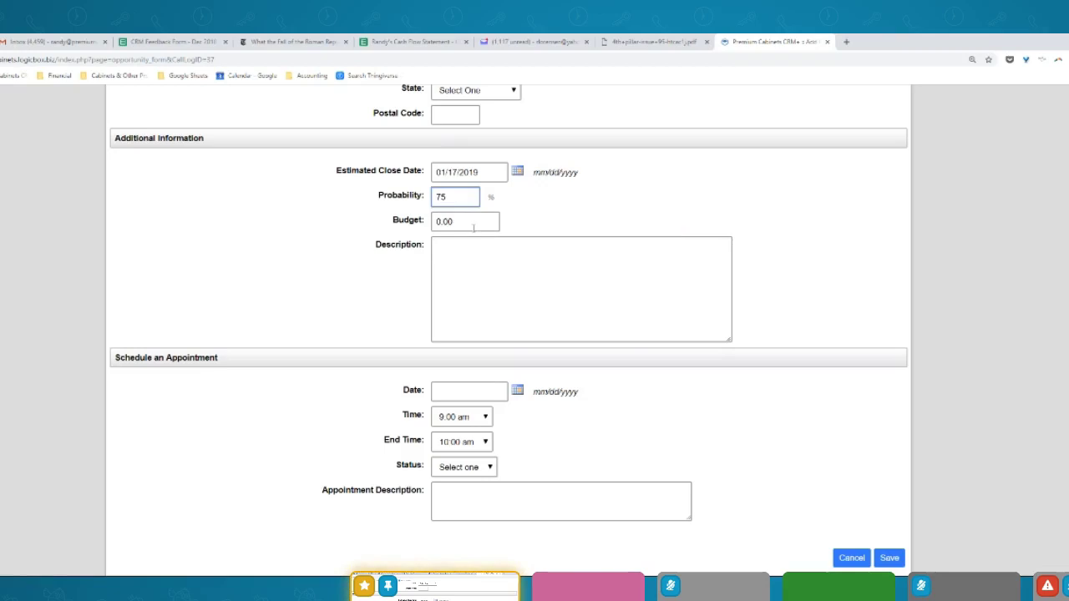
{"action": "key", "text": "Tab"}
{"action": "type", "text": "12"}
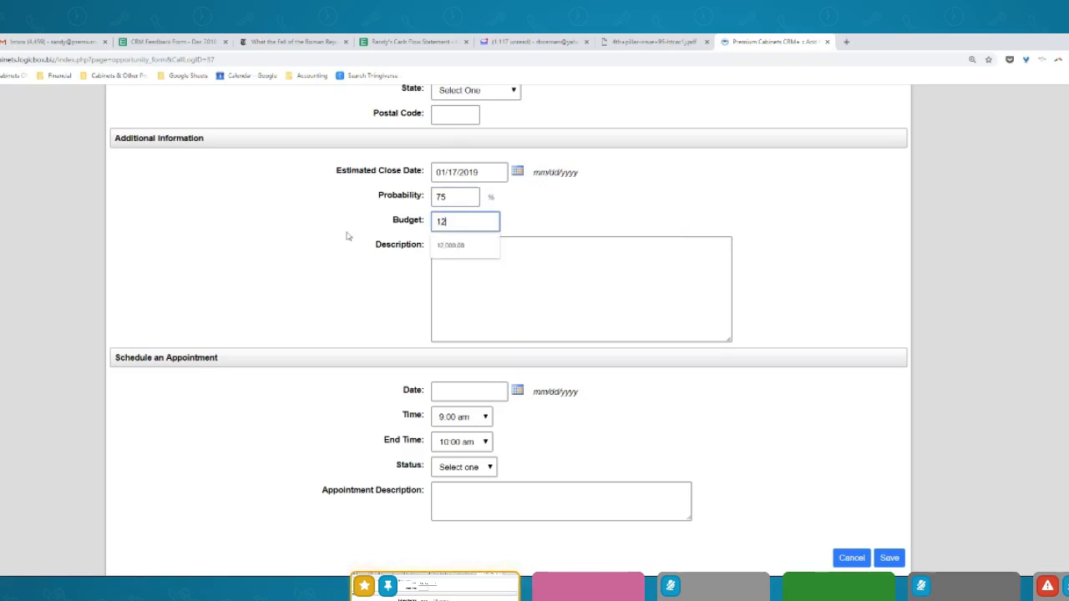
{"action": "type", "text": ",00000"}
{"action": "key", "text": "Tab"}
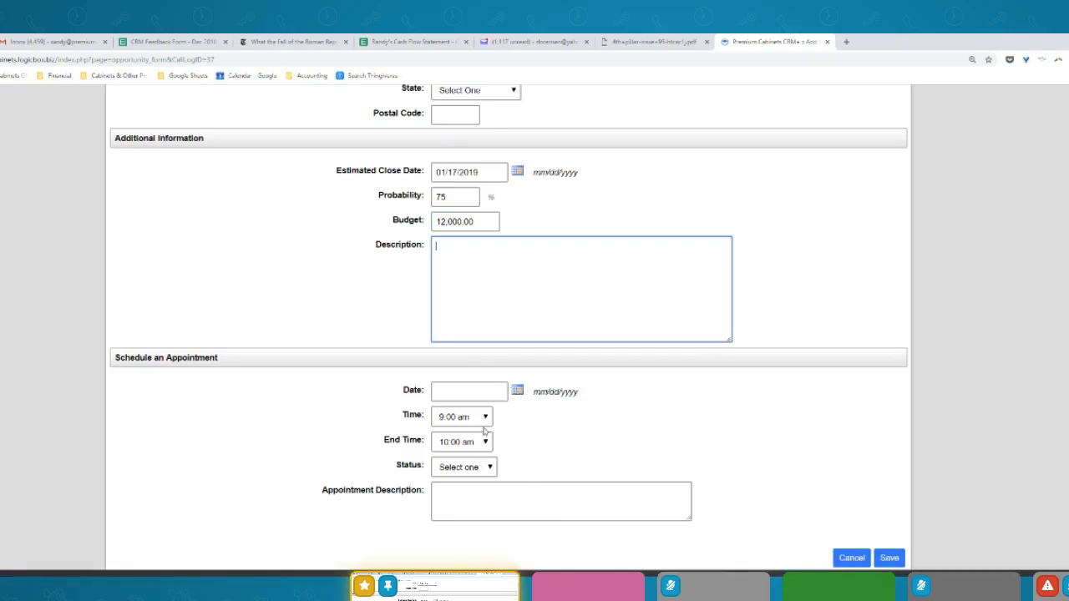
Schedule a Firm appointment on 01/03/2019 from 3:30 to 4:30 pm
{"action": "left_click", "coordinate": [519, 391]}
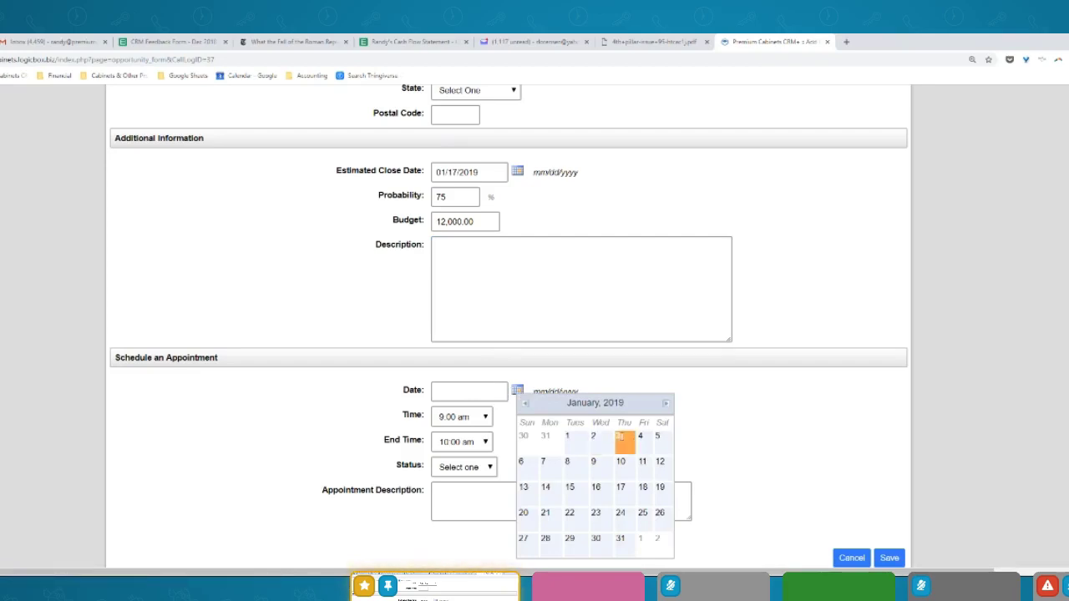
{"action": "left_click", "coordinate": [618, 435]}
{"action": "left_click", "coordinate": [481, 420]}
{"action": "scroll", "coordinate": [480, 238], "scroll_direction": "down", "scroll_amount": 3}
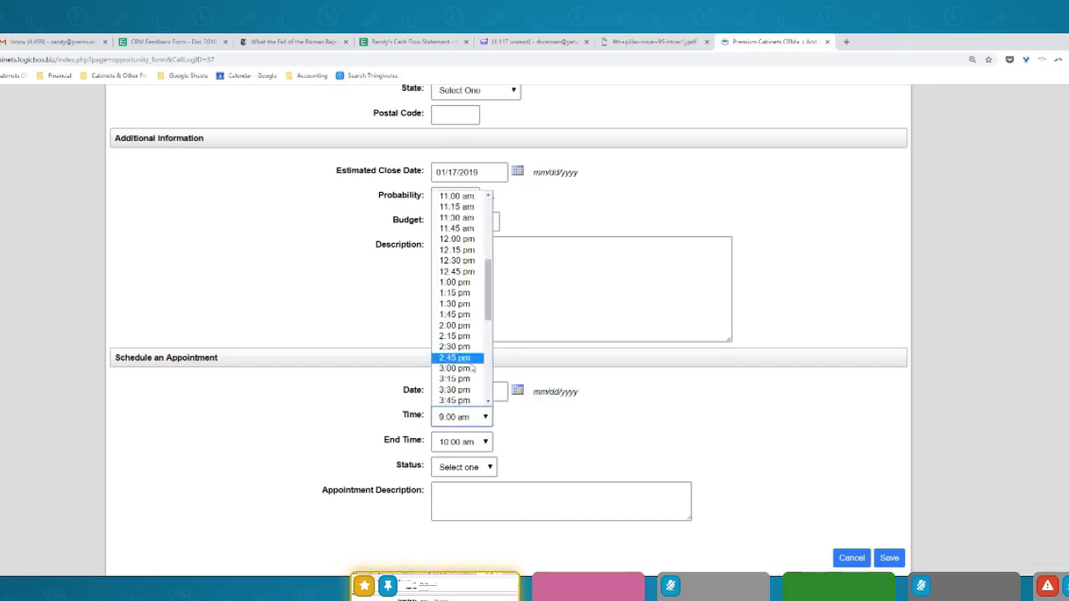
{"action": "left_click", "coordinate": [465, 390]}
{"action": "left_click", "coordinate": [482, 443]}
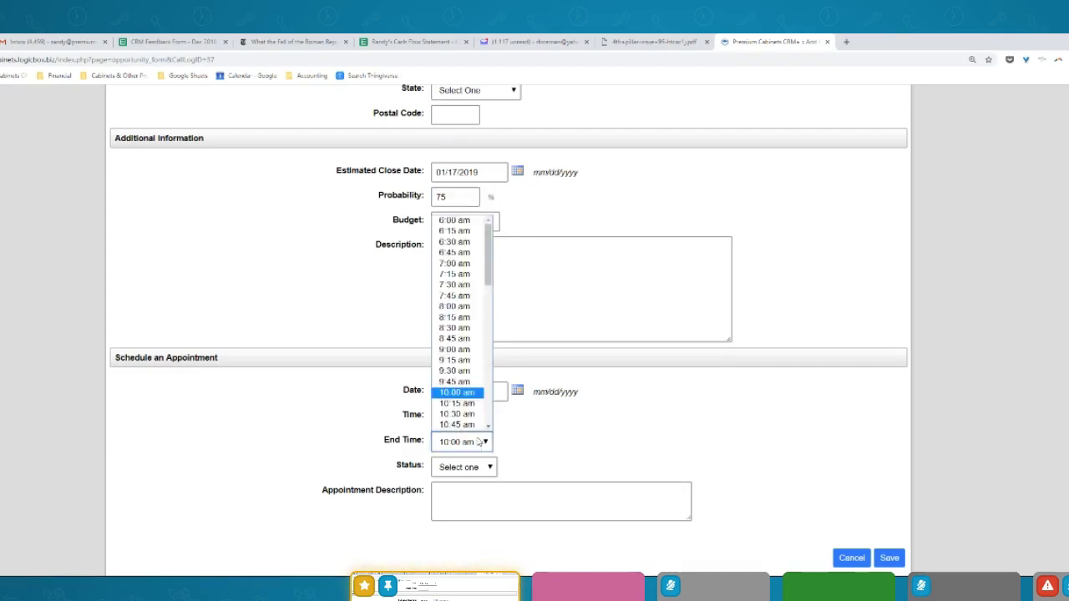
{"action": "left_click_drag", "start_coordinate": [488, 259], "coordinate": [503, 364]}
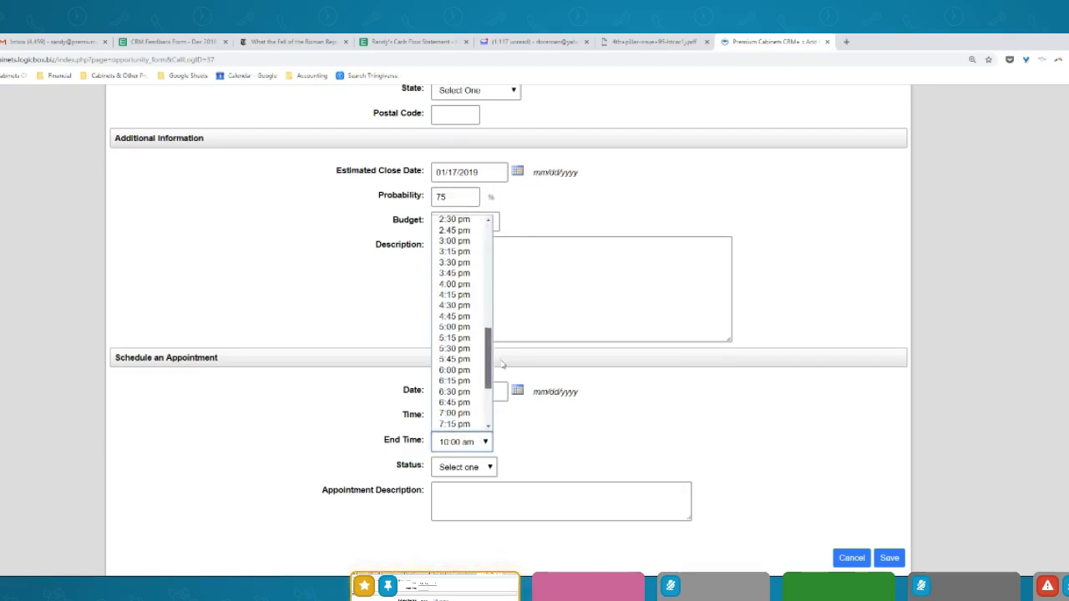
{"action": "left_click", "coordinate": [455, 306]}
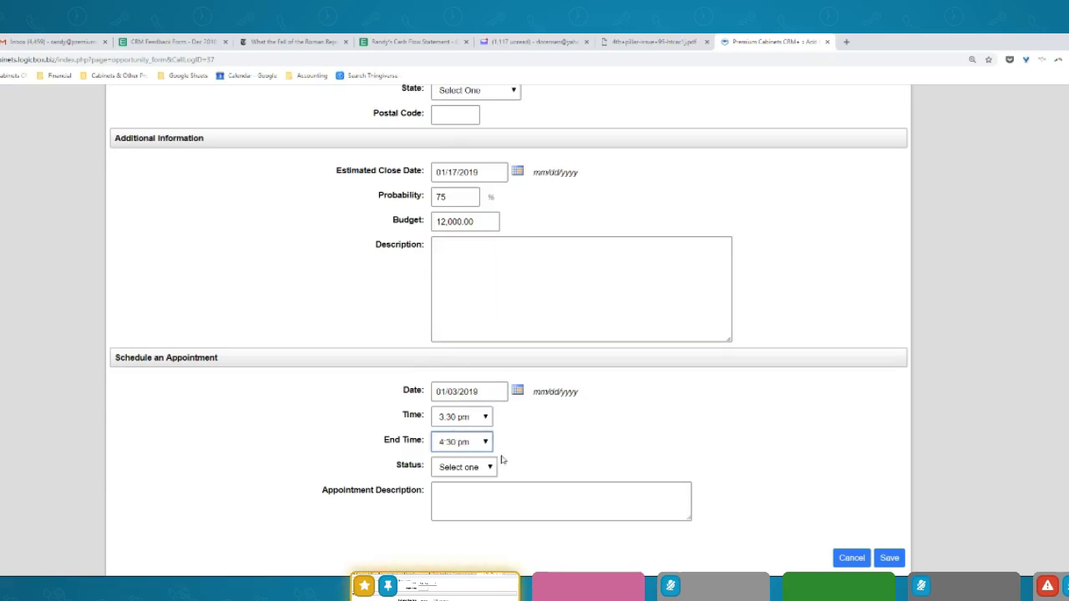
{"action": "left_click", "coordinate": [484, 473]}
{"action": "left_click", "coordinate": [483, 506]}
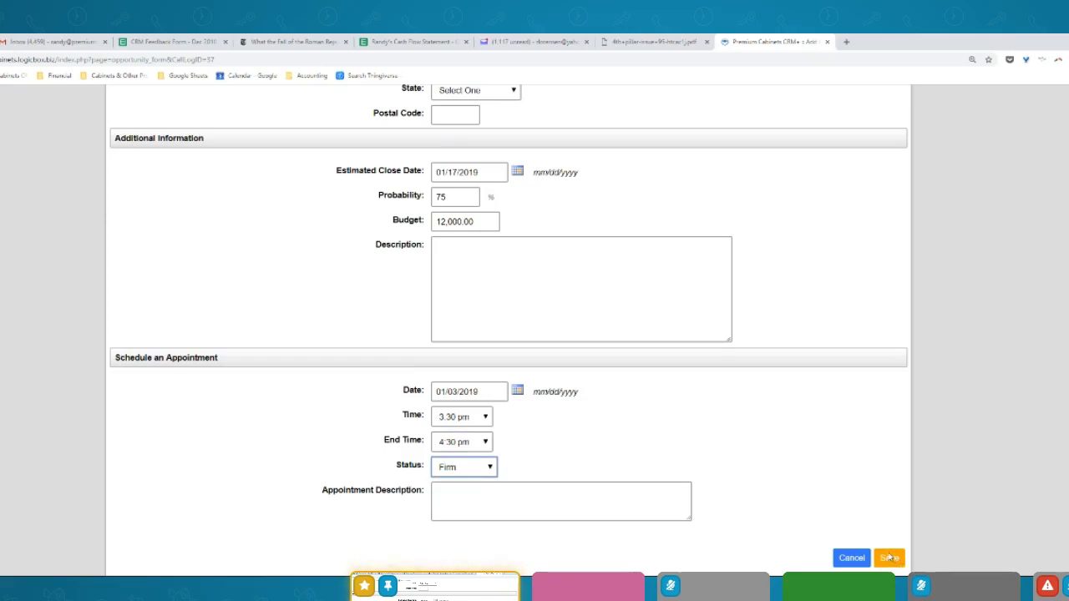
Save the new opportunity to open its first quote
{"action": "left_click", "coordinate": [889, 557]}
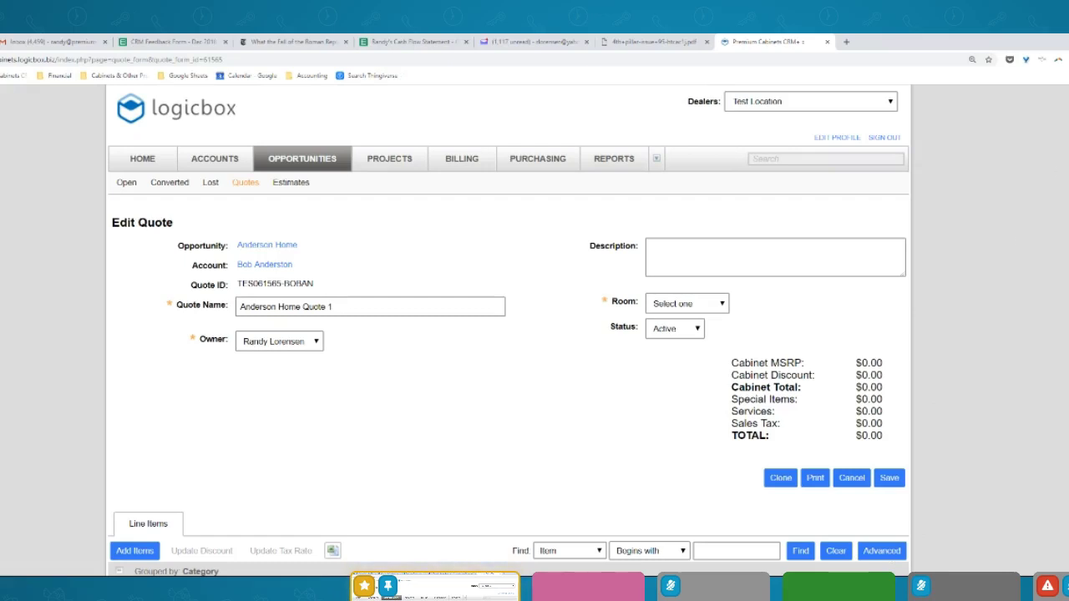
Set Quote 1's room to Kitchen and save the quote
{"action": "scroll", "coordinate": [508, 335], "scroll_direction": "down", "scroll_amount": 2}
{"action": "scroll", "coordinate": [507, 335], "scroll_direction": "up", "scroll_amount": 2}
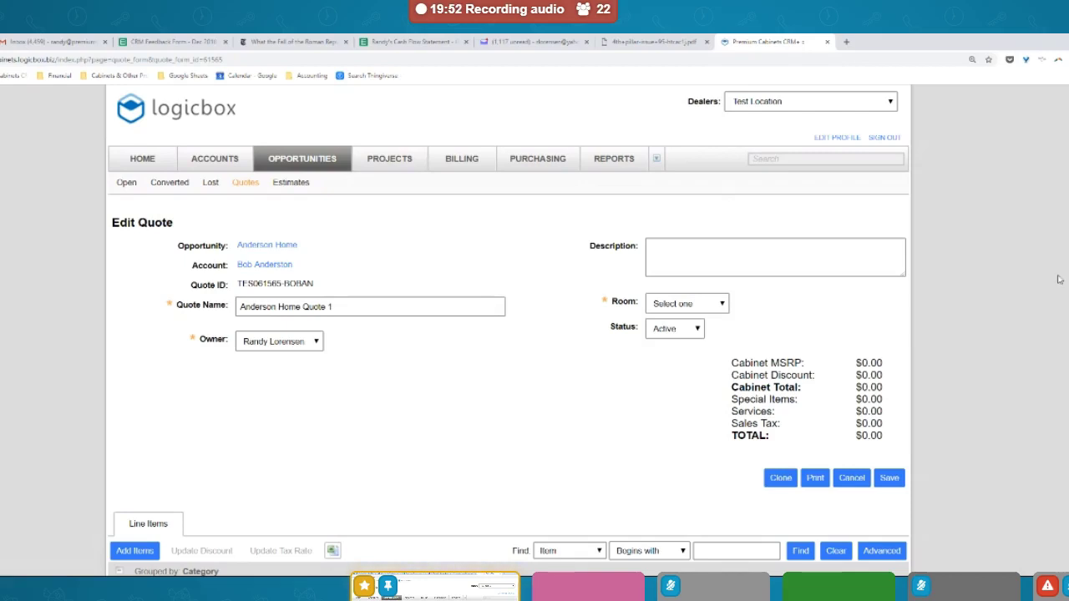
{"action": "left_click", "coordinate": [687, 306]}
{"action": "left_click", "coordinate": [667, 331]}
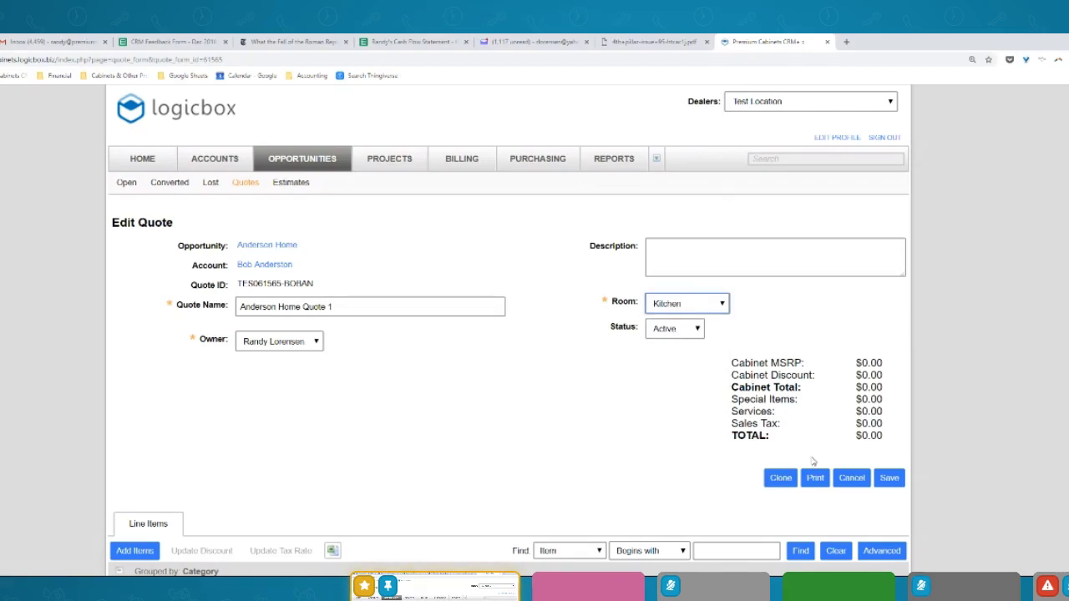
{"action": "left_click", "coordinate": [890, 477]}
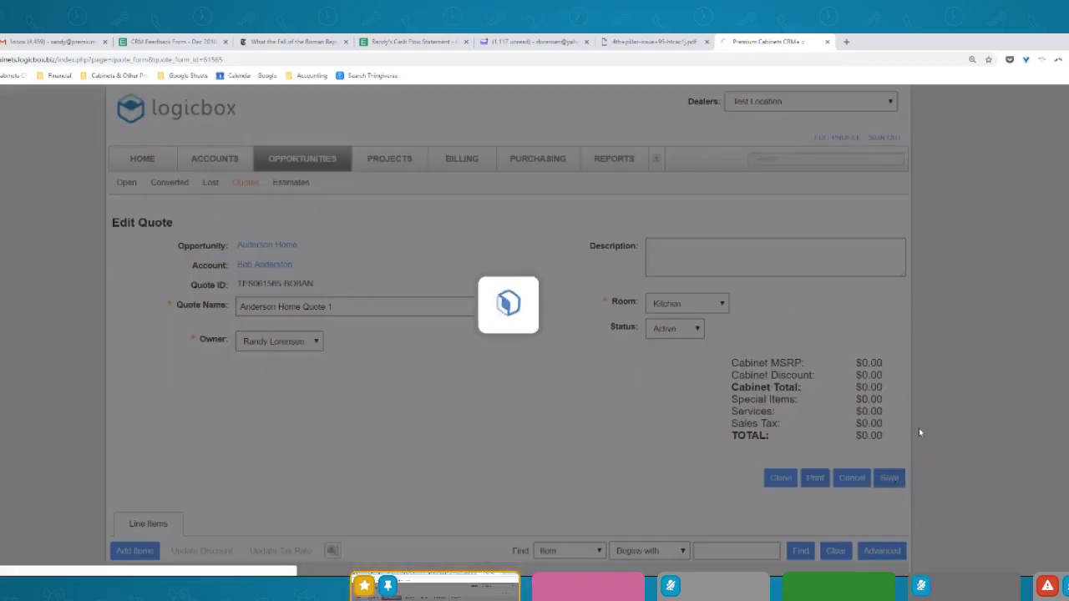
{"action": "scroll", "coordinate": [920, 432], "scroll_direction": "down", "scroll_amount": 2}
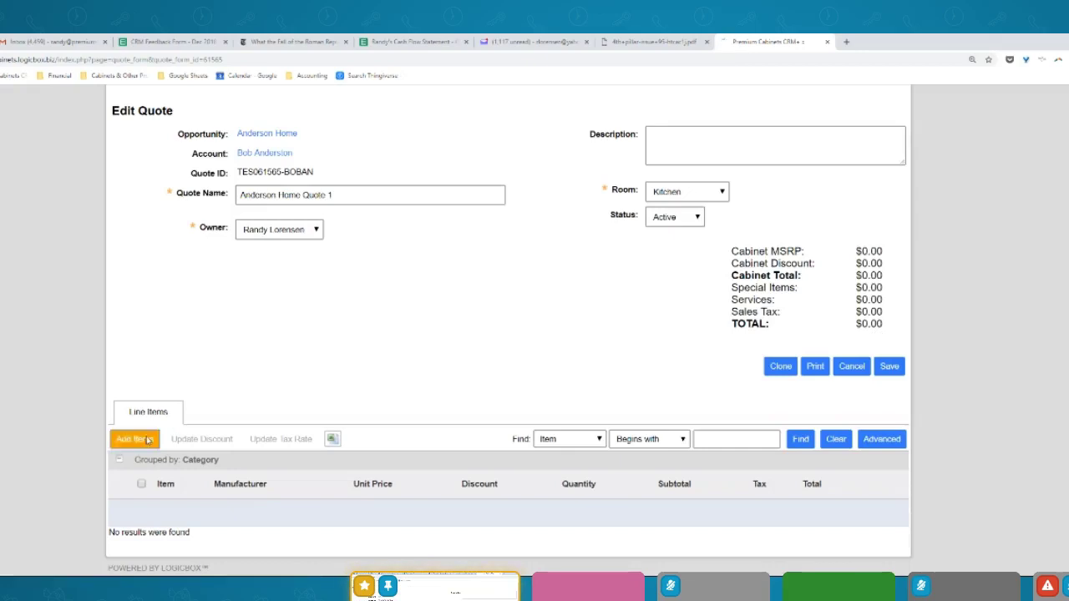
Filter quote products to Chasewood with the Fresno Gray Shaker door style
{"action": "left_click", "coordinate": [134, 439]}
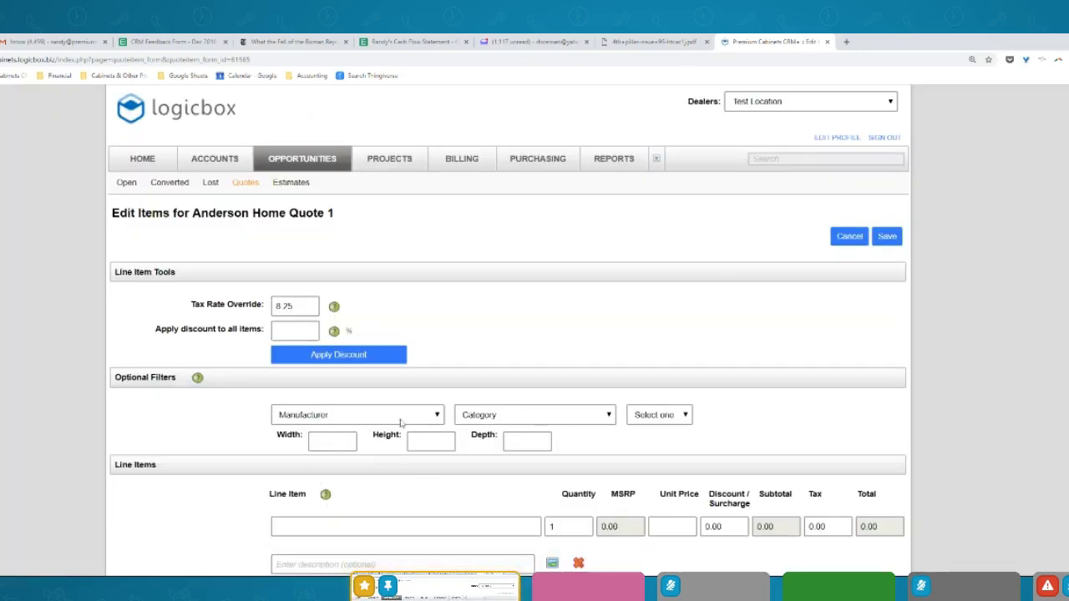
{"action": "left_click", "coordinate": [400, 415]}
{"action": "left_click", "coordinate": [384, 248]}
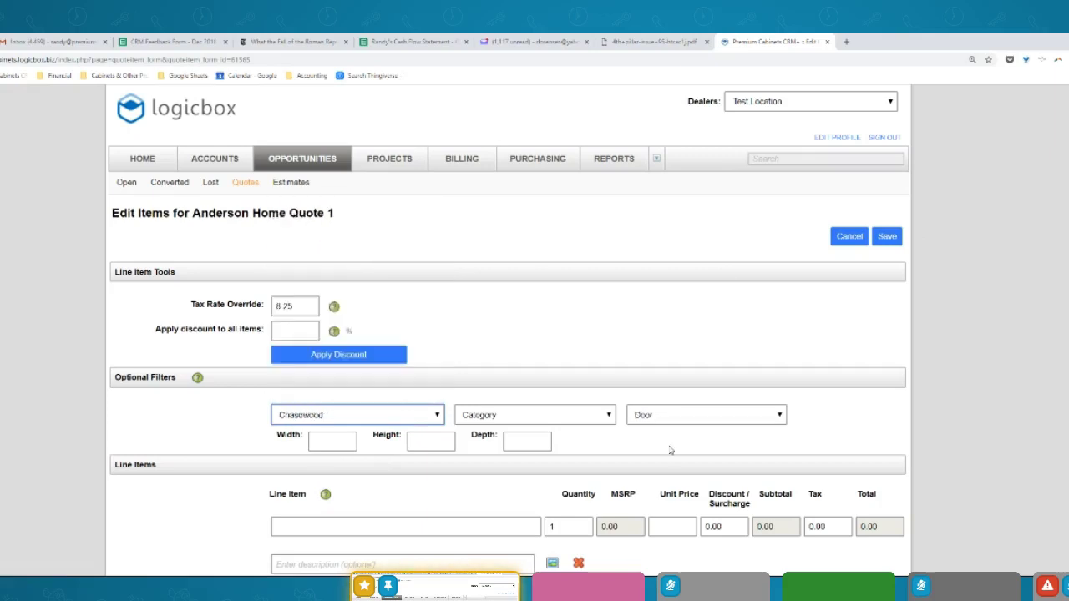
{"action": "left_click", "coordinate": [675, 414]}
{"action": "left_click", "coordinate": [681, 365]}
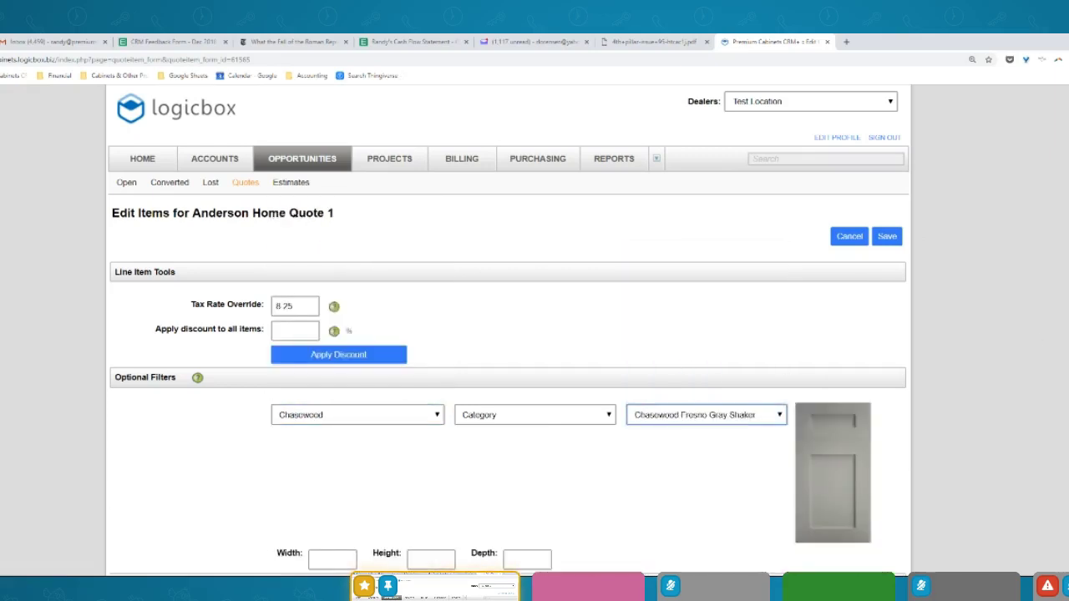
Add ten CFG-B36-2 base cabinets as the first line, totalling 8931.10
{"action": "scroll", "coordinate": [573, 282], "scroll_direction": "down", "scroll_amount": 3}
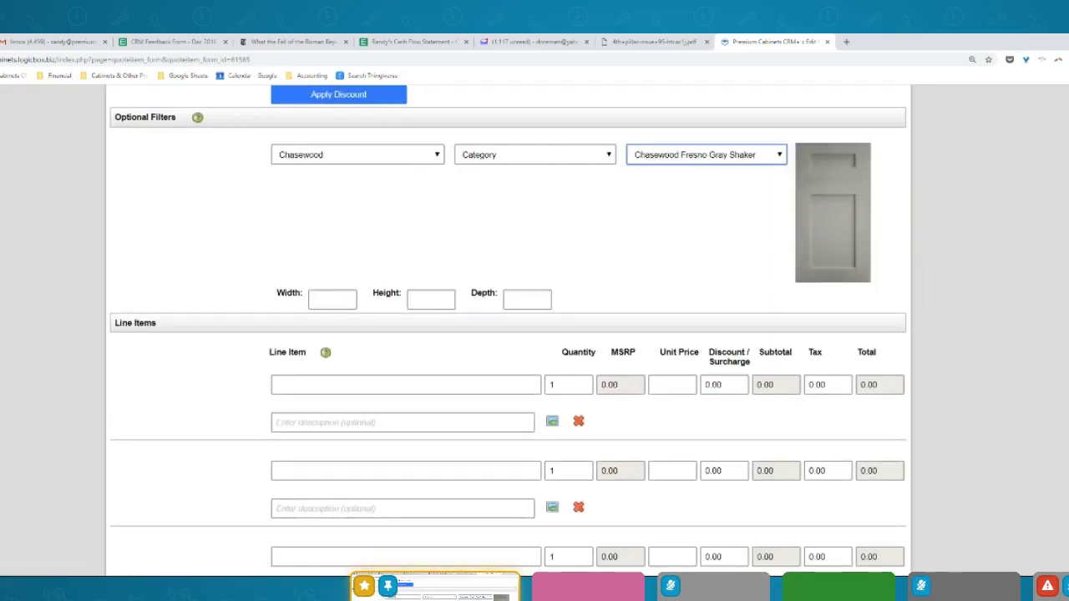
{"action": "scroll", "coordinate": [848, 266], "scroll_direction": "down", "scroll_amount": 2}
{"action": "left_click", "coordinate": [336, 179]}
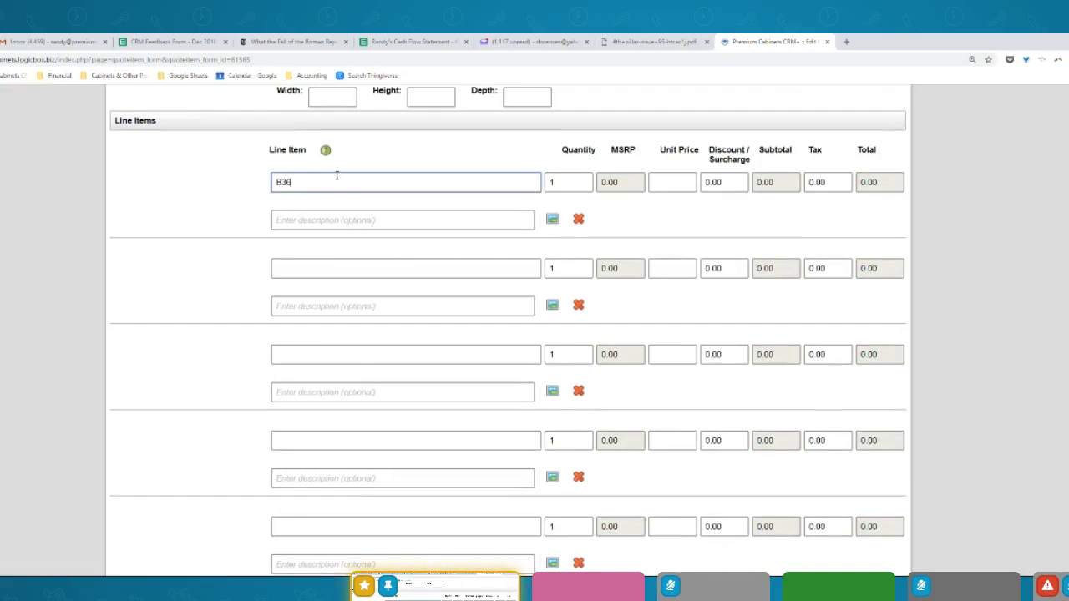
{"action": "left_click", "coordinate": [393, 238]}
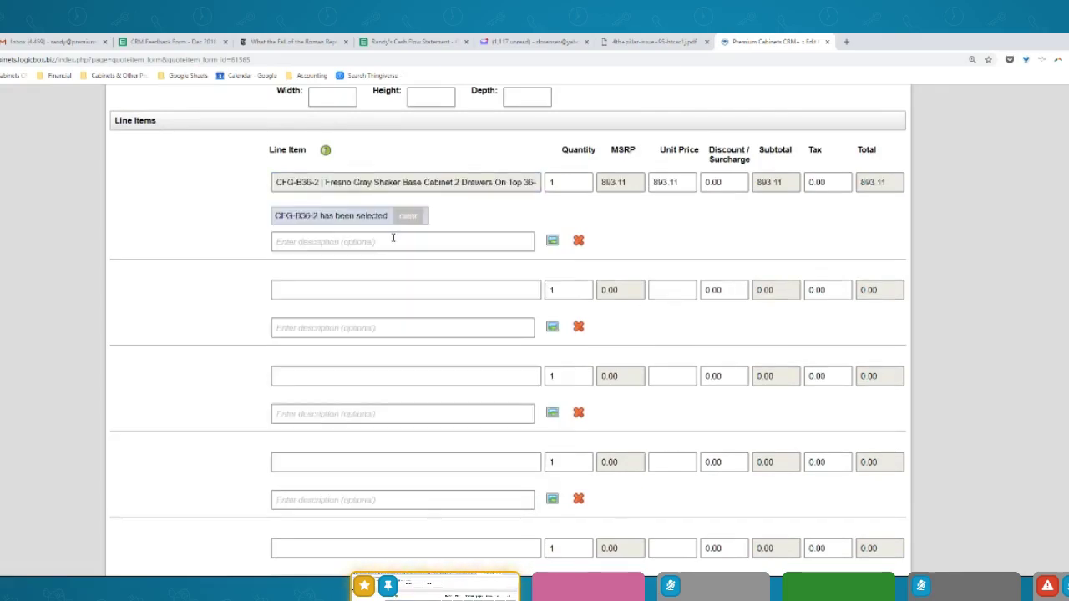
{"action": "double_click", "coordinate": [576, 186]}
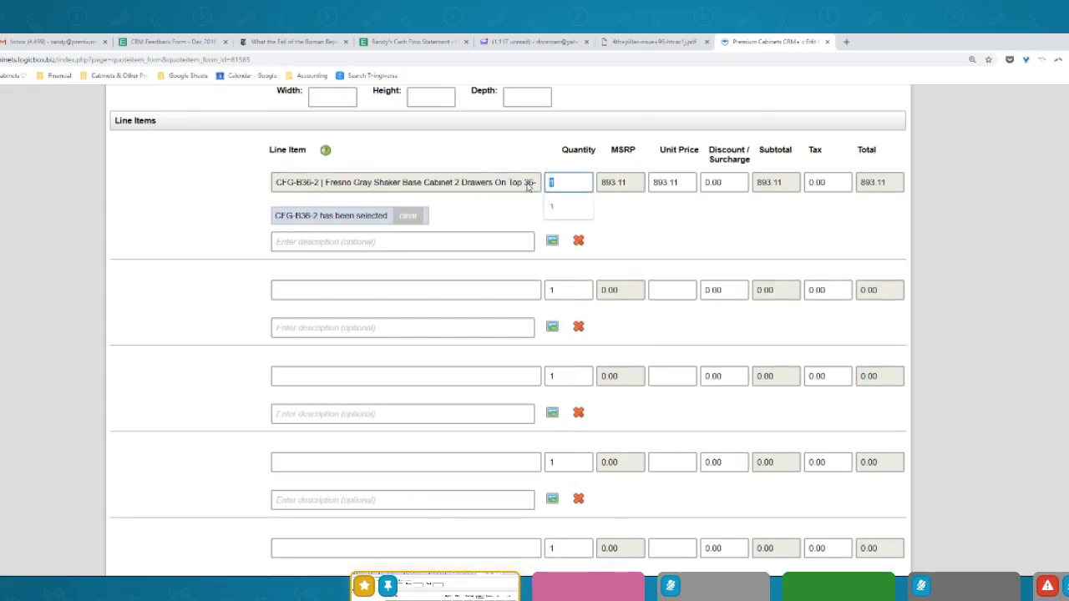
{"action": "left_click", "coordinate": [442, 240]}
{"action": "scroll", "coordinate": [508, 334], "scroll_direction": "up", "scroll_amount": 3}
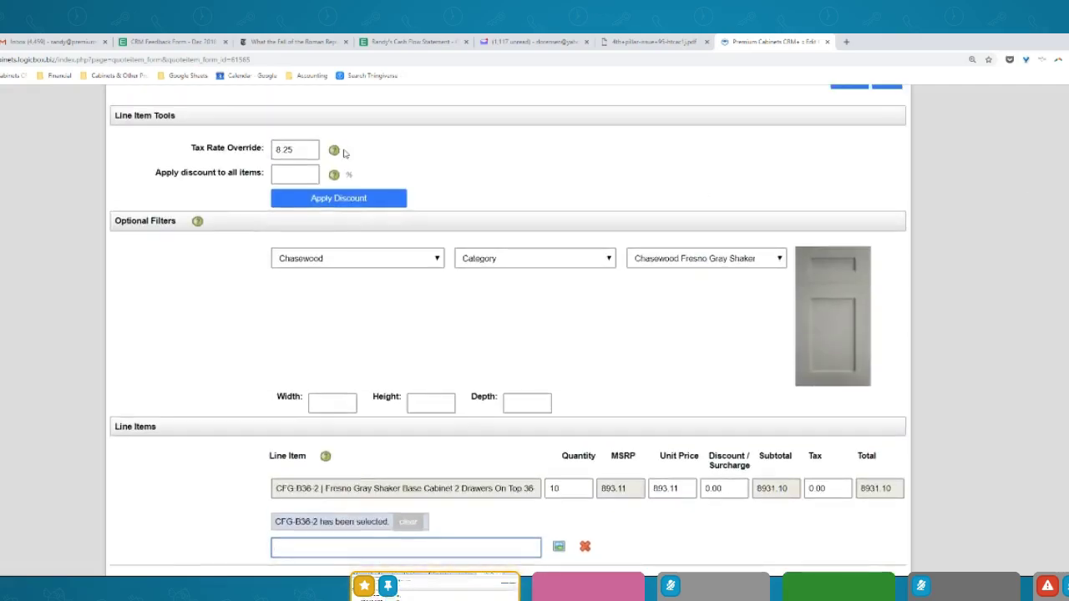
Apply a 45% discount to all items, bringing CFG-B36-2 to 491.21 each, 4912.10 total
{"action": "left_click", "coordinate": [280, 174]}
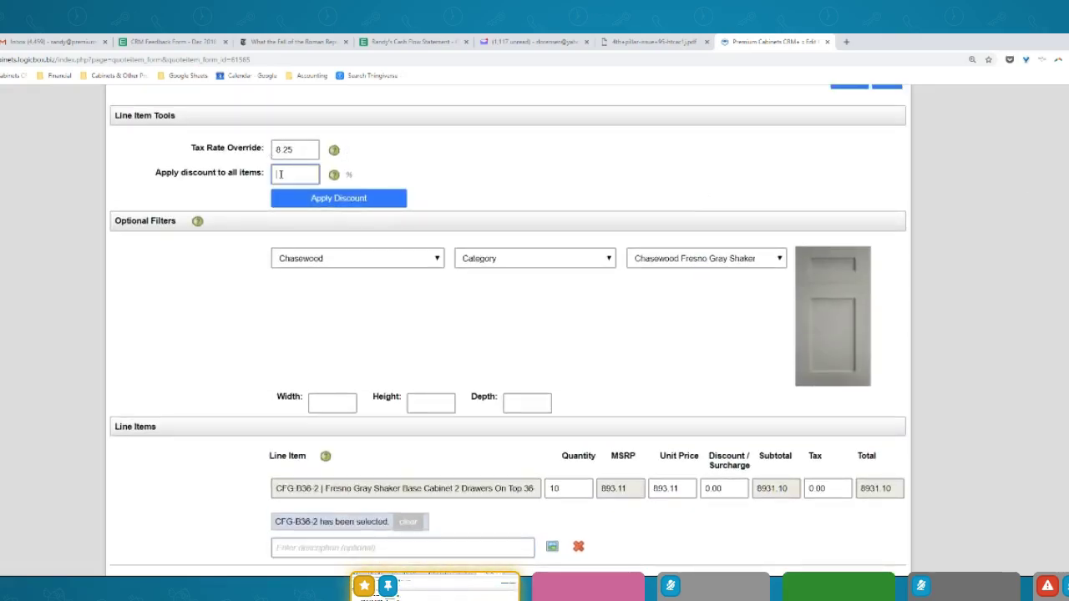
{"action": "left_click", "coordinate": [325, 197]}
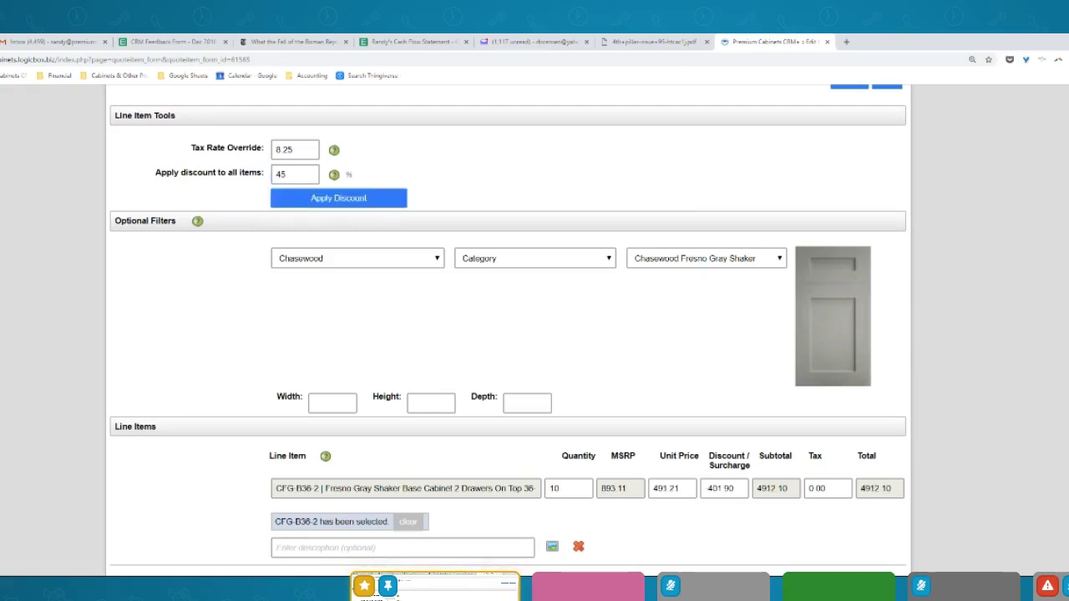
{"action": "scroll", "coordinate": [508, 330], "scroll_direction": "down", "scroll_amount": 15}
{"action": "scroll", "coordinate": [508, 330], "scroll_direction": "up", "scroll_amount": 3}
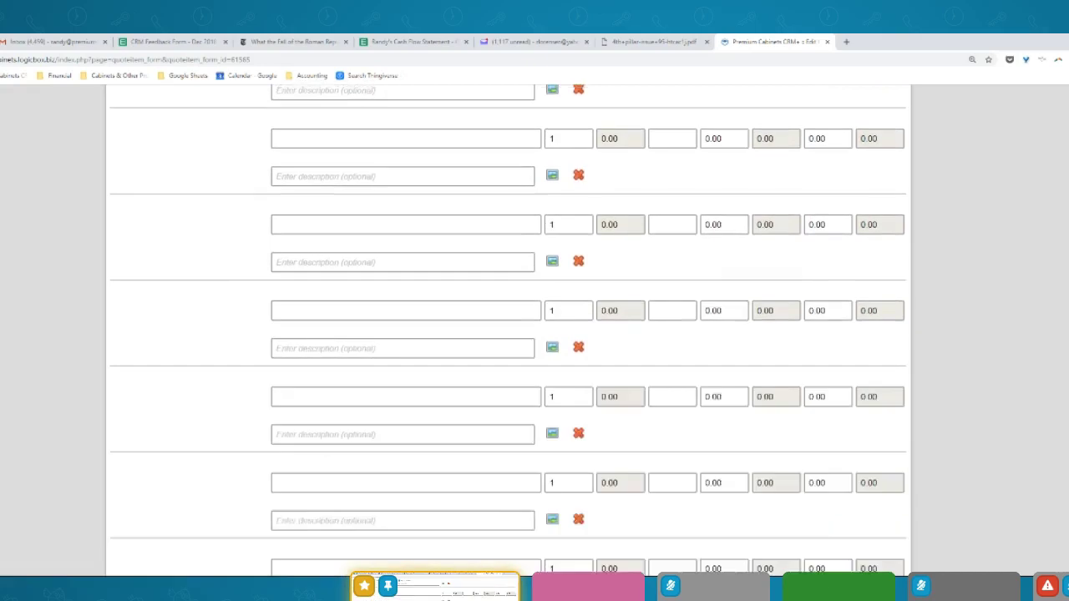
{"action": "scroll", "coordinate": [627, 314], "scroll_direction": "up", "scroll_amount": 8}
{"action": "left_click", "coordinate": [326, 315]}
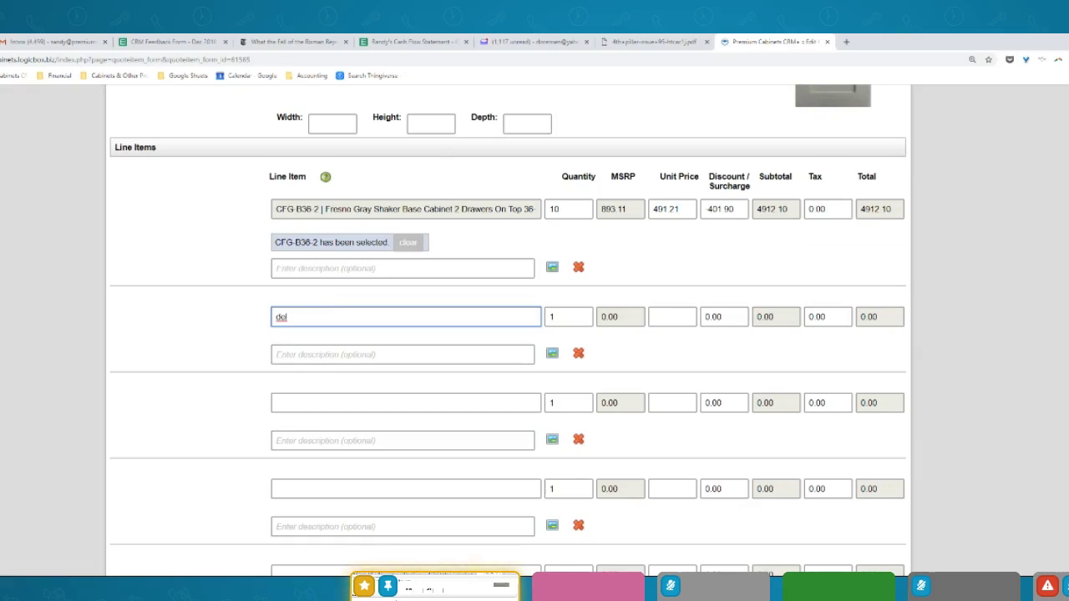
Add a Delivery service line at 475.00, raising the quote total to $5387.10
{"action": "scroll", "coordinate": [508, 330], "scroll_direction": "up", "scroll_amount": 3}
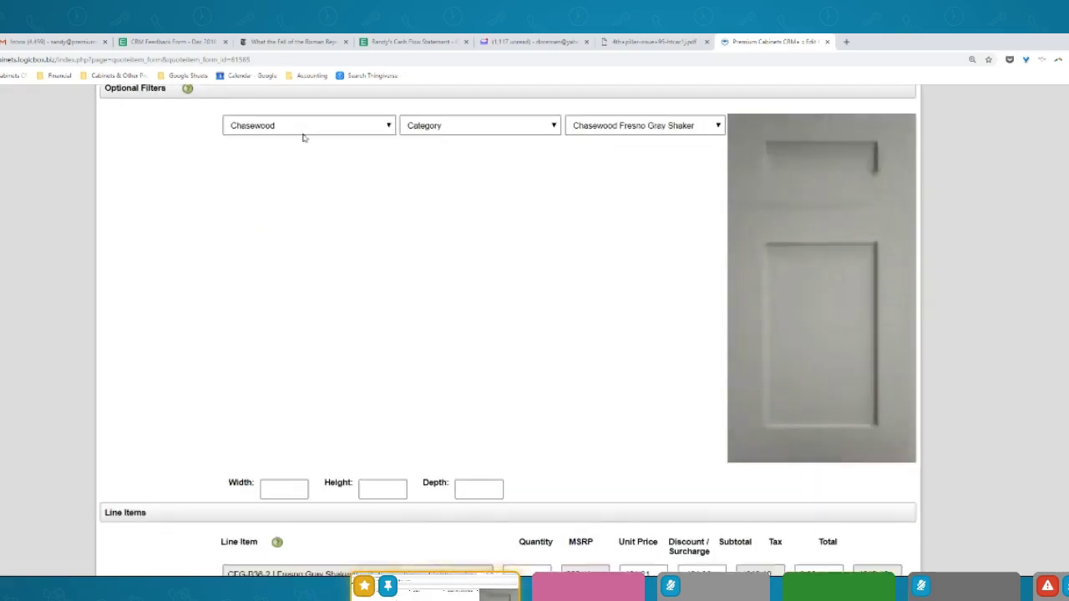
{"action": "left_click", "coordinate": [301, 127]}
{"action": "left_click", "coordinate": [292, 142]}
{"action": "left_click", "coordinate": [300, 469]}
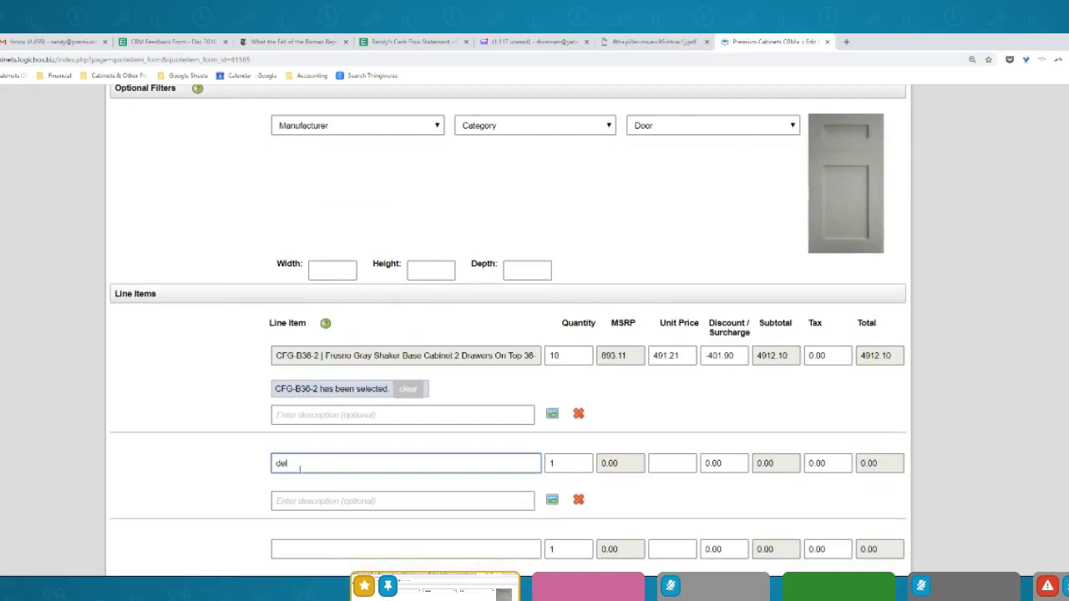
{"action": "type", "text": "i"}
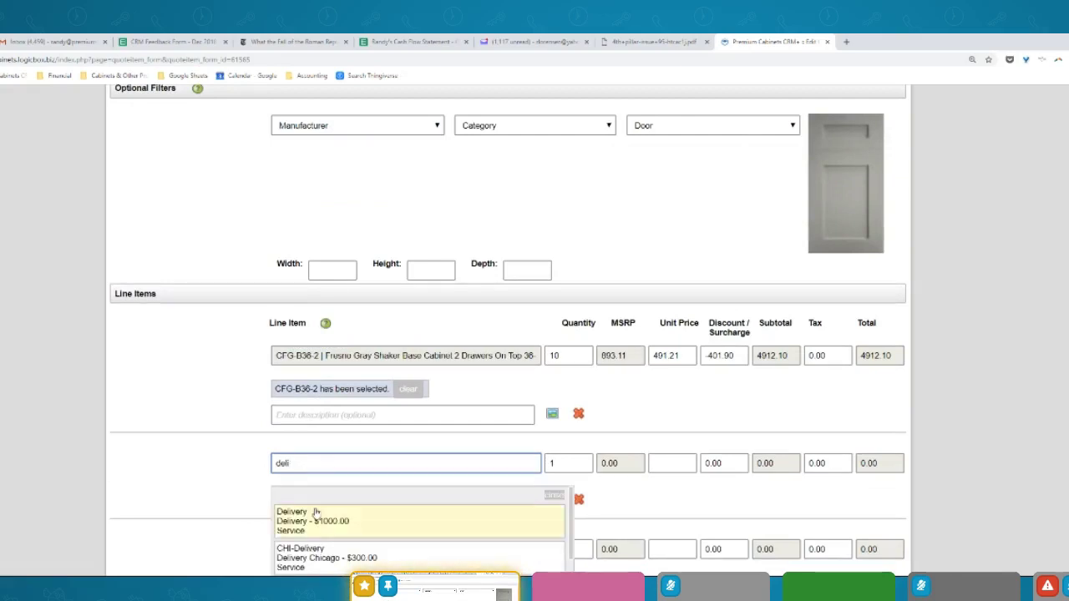
{"action": "left_click", "coordinate": [317, 510]}
{"action": "double_click", "coordinate": [685, 464]}
{"action": "type", "text": "475"}
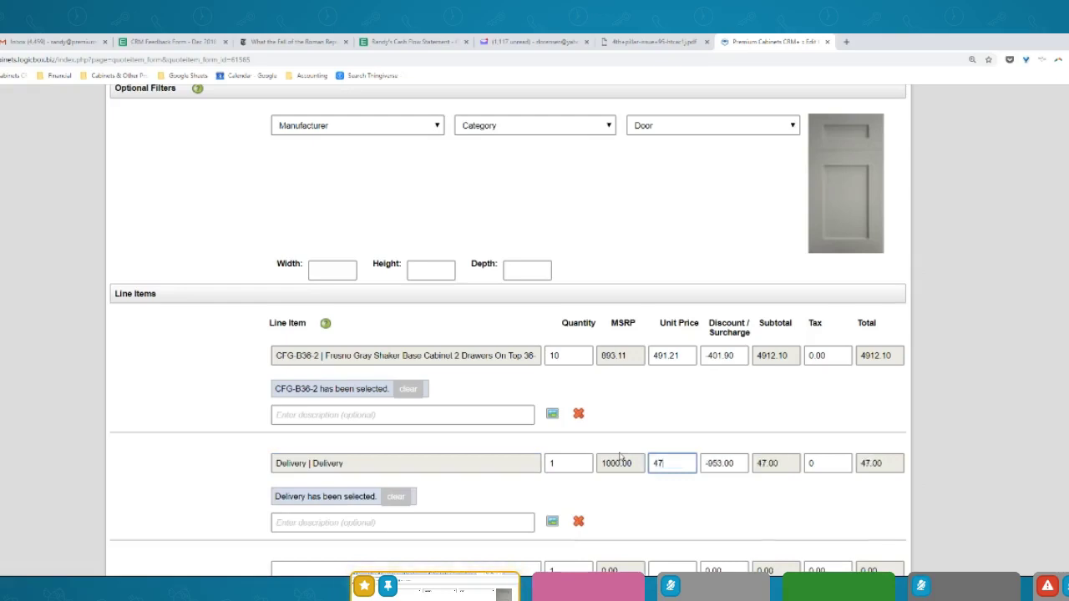
{"action": "key", "text": "shift+Tab"}
{"action": "key", "text": "shift+Tab"}
{"action": "type", "text": "1"}
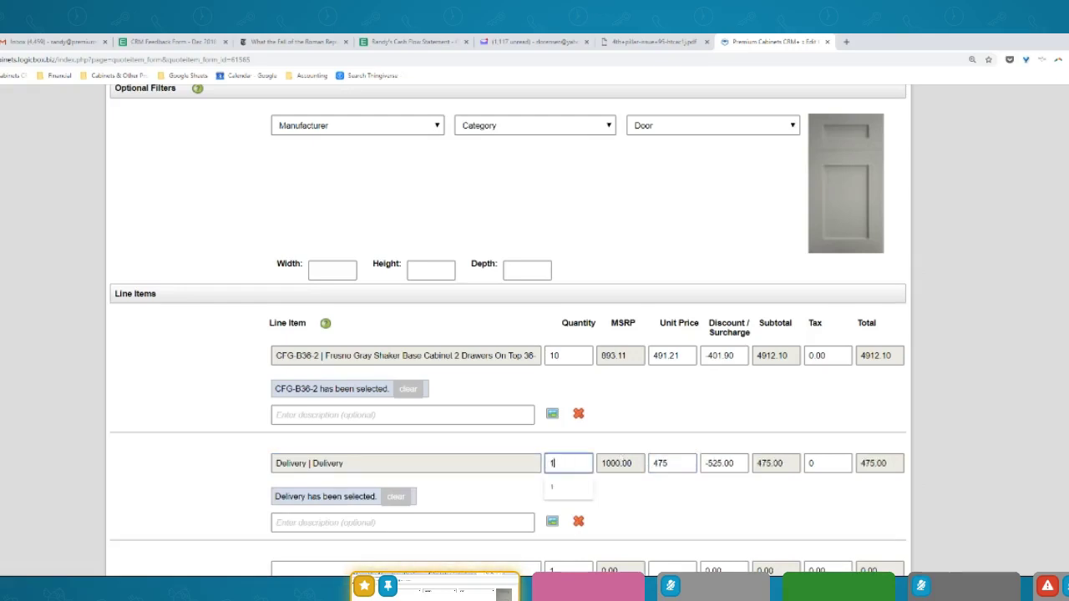
{"action": "scroll", "coordinate": [628, 356], "scroll_direction": "down", "scroll_amount": 3}
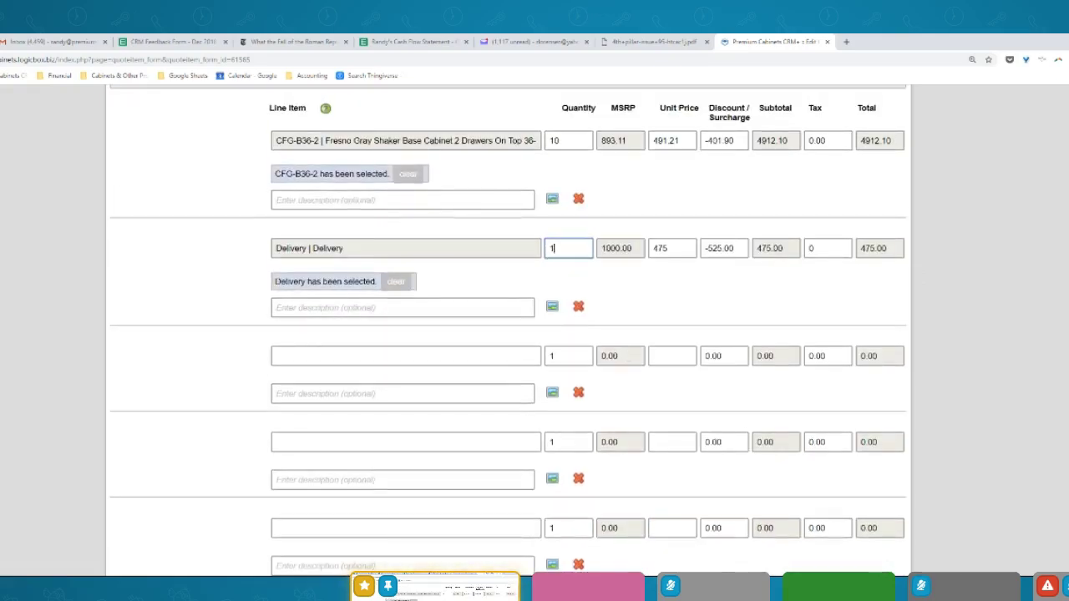
{"action": "scroll", "coordinate": [507, 330], "scroll_direction": "down", "scroll_amount": 10}
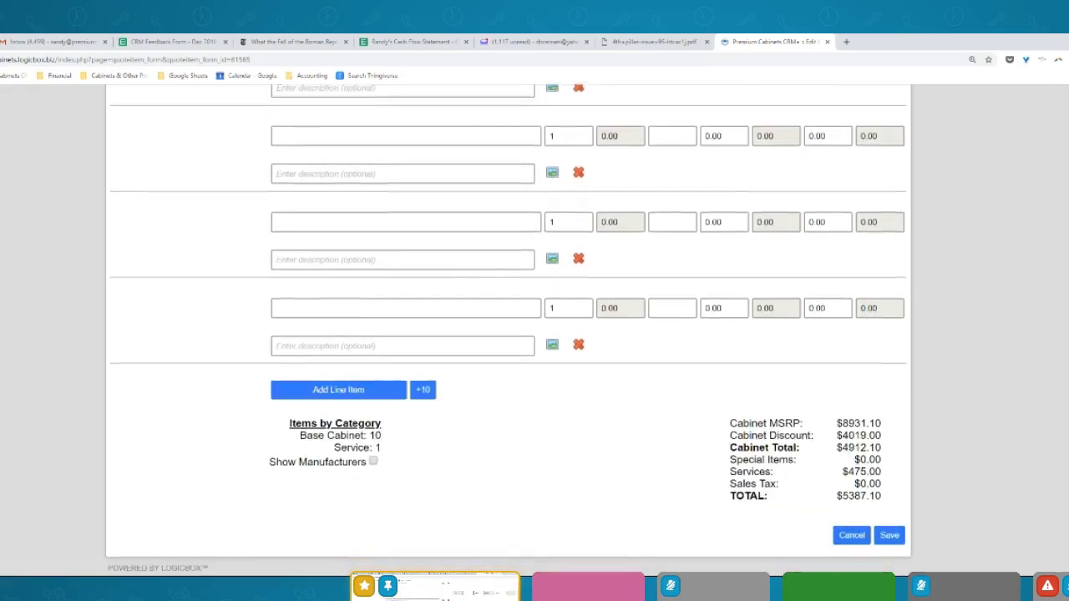
{"action": "scroll", "coordinate": [508, 330], "scroll_direction": "up", "scroll_amount": 2}
{"action": "scroll", "coordinate": [508, 330], "scroll_direction": "down", "scroll_amount": 2}
{"action": "scroll", "coordinate": [508, 330], "scroll_direction": "up", "scroll_amount": 3}
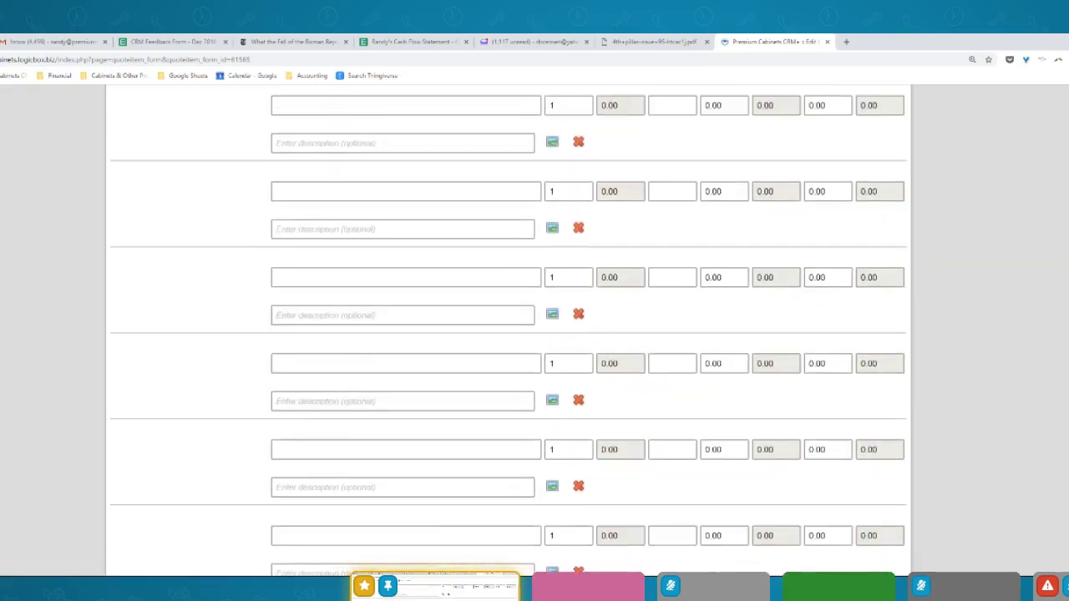
{"action": "scroll", "coordinate": [507, 330], "scroll_direction": "down", "scroll_amount": 3}
{"action": "scroll", "coordinate": [508, 330], "scroll_direction": "up", "scroll_amount": 5}
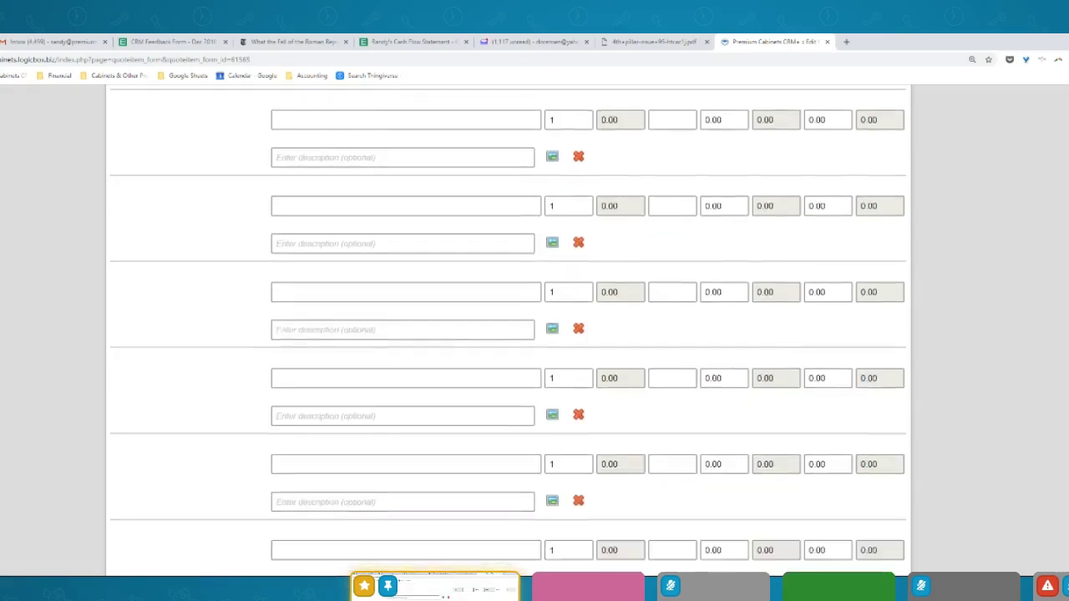
Add a CAN-MDB 35-quart double pullout waste container line at 231.05 as the third item
{"action": "left_click", "coordinate": [331, 262]}
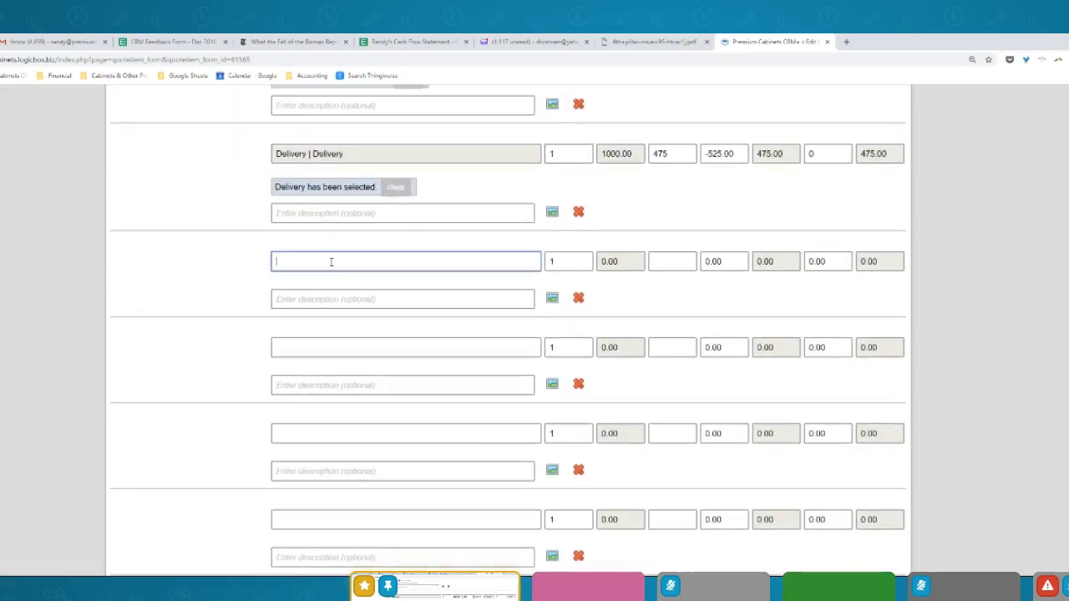
{"action": "type", "text": "can-"}
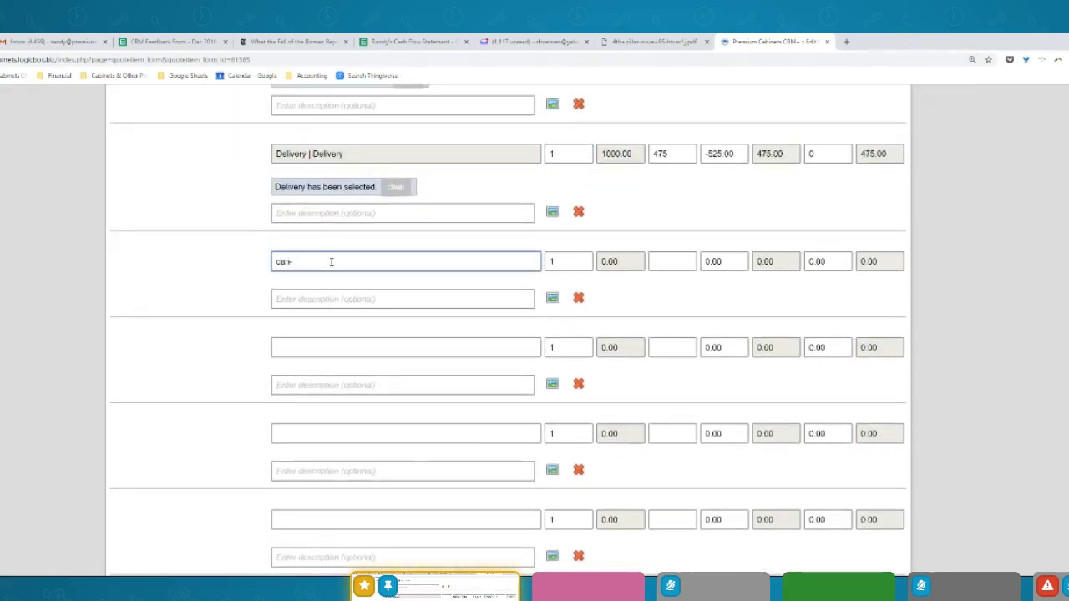
{"action": "type", "text": "mdb"}
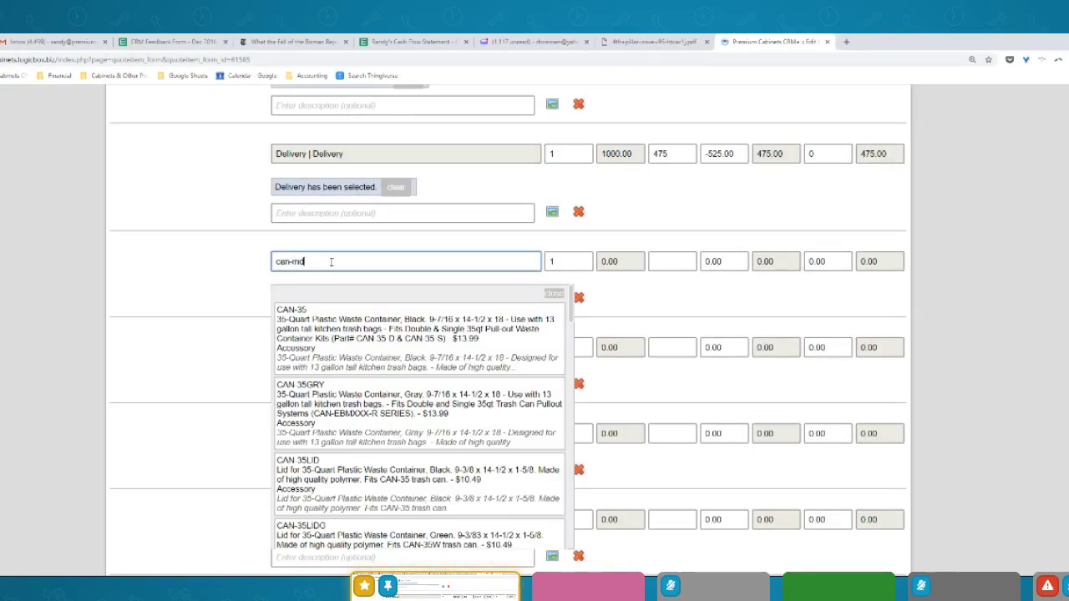
{"action": "left_click", "coordinate": [338, 326]}
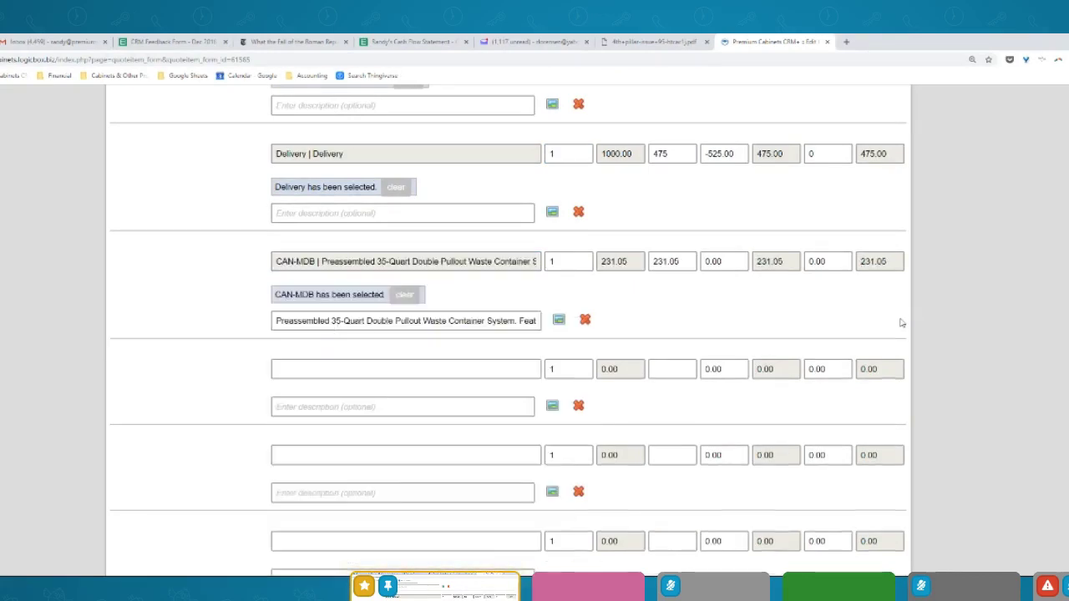
{"action": "scroll", "coordinate": [535, 334], "scroll_direction": "down", "scroll_amount": 3}
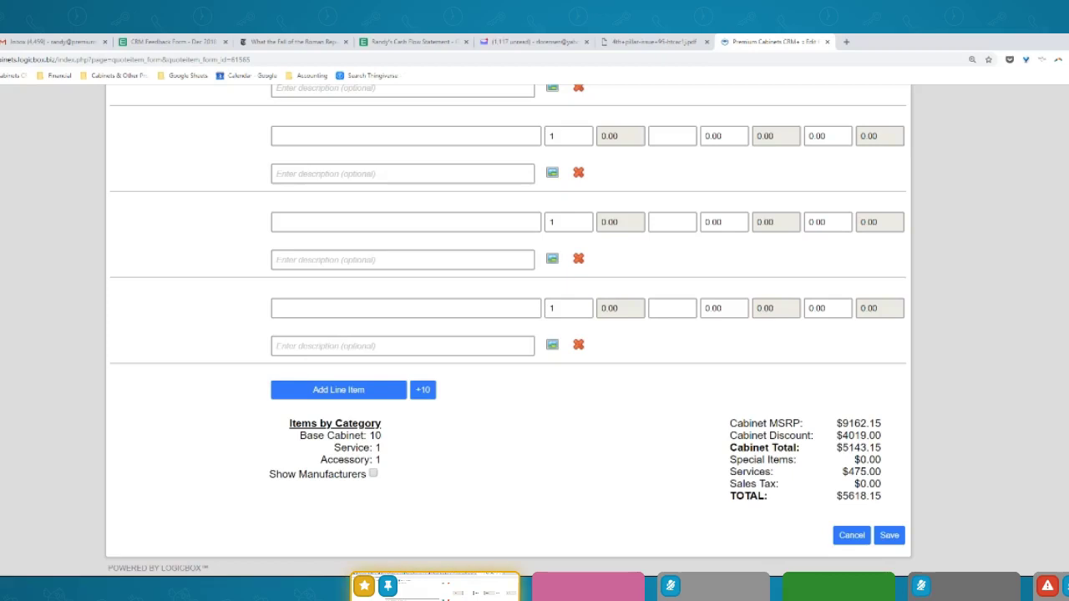
{"action": "scroll", "coordinate": [508, 335], "scroll_direction": "up", "scroll_amount": 5}
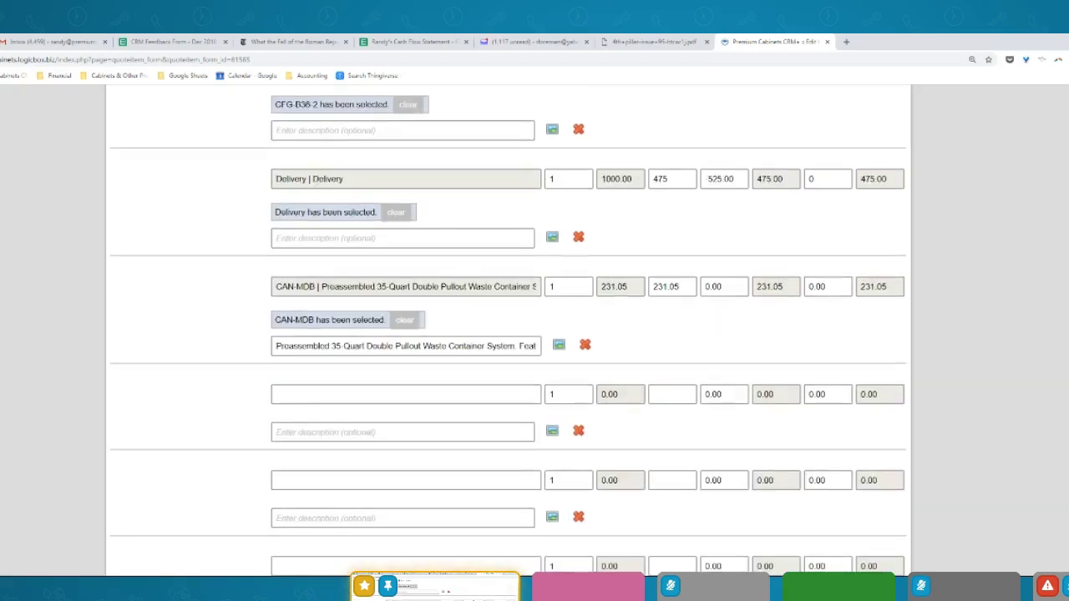
{"action": "scroll", "coordinate": [509, 334], "scroll_direction": "up", "scroll_amount": 1}
{"action": "scroll", "coordinate": [983, 498], "scroll_direction": "down", "scroll_amount": 5}
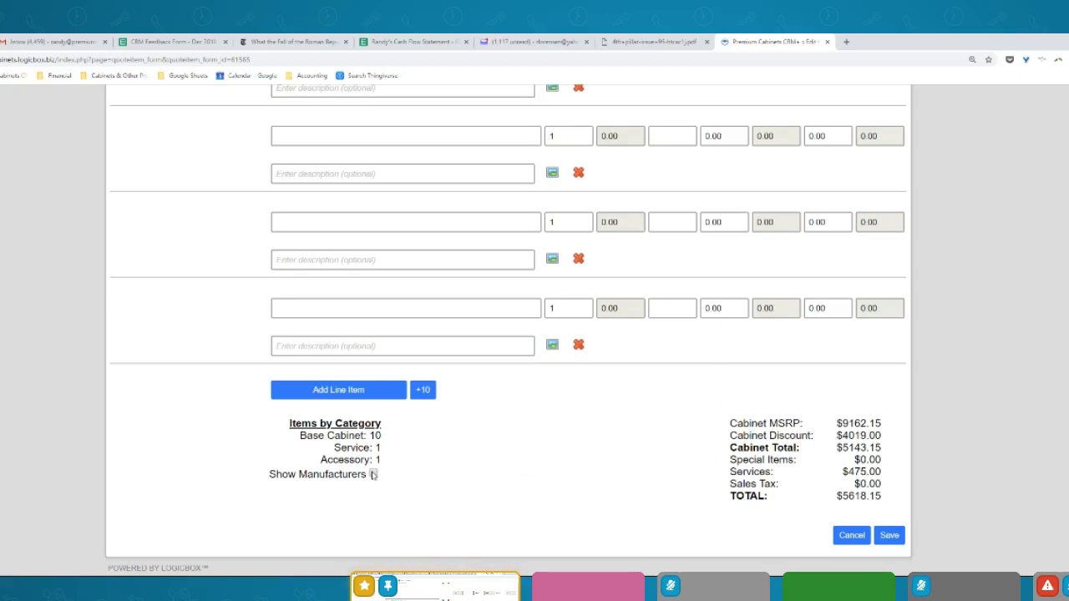
Toggle the manufacturer breakdown on and off, then apply the 45% discount to all items
{"action": "left_click", "coordinate": [374, 475]}
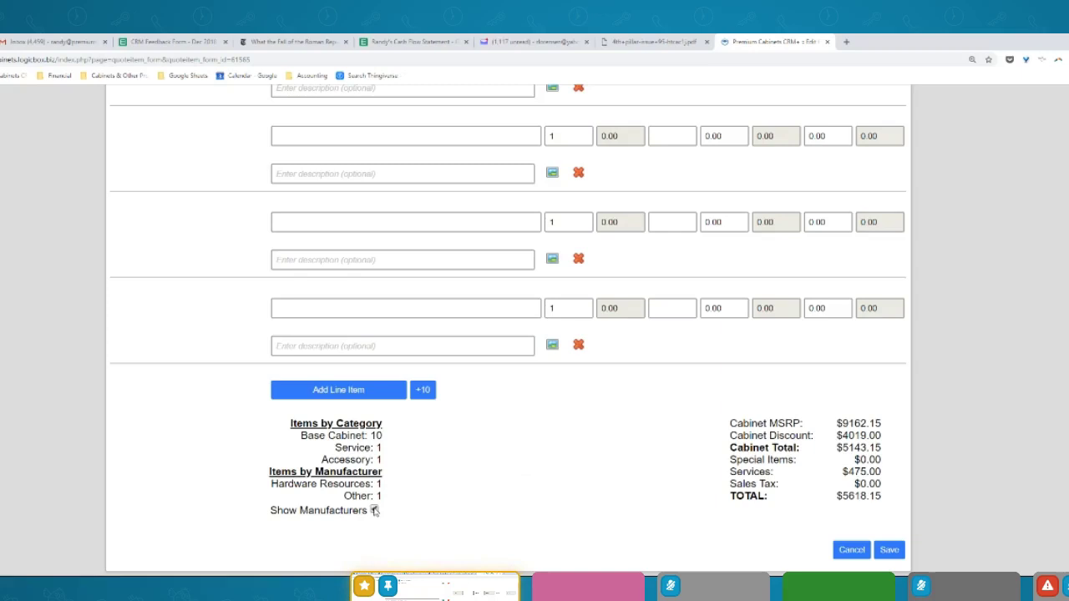
{"action": "left_click", "coordinate": [374, 510]}
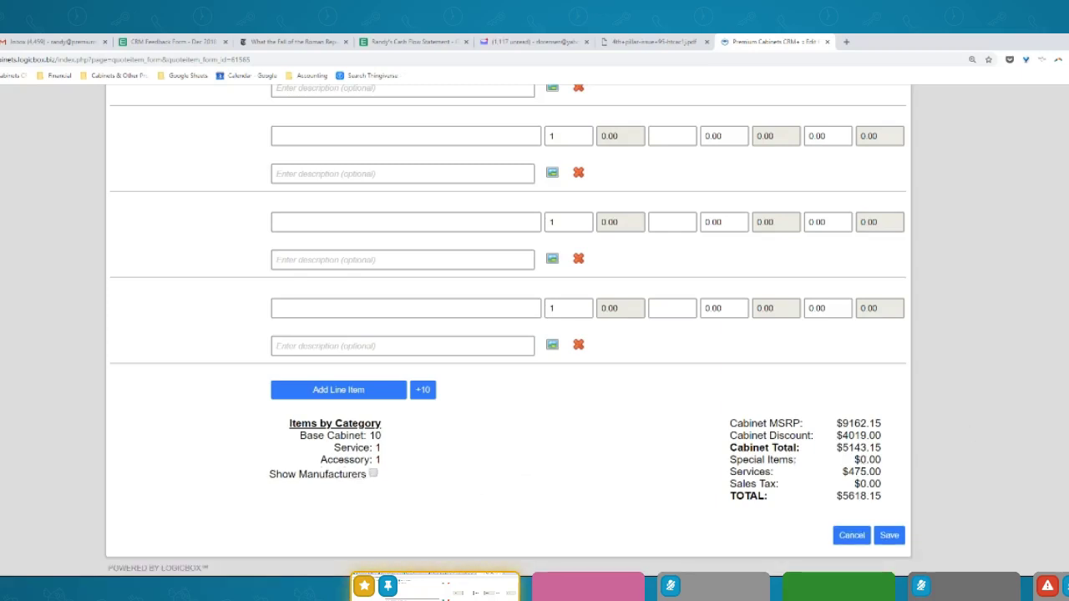
{"action": "scroll", "coordinate": [534, 334], "scroll_direction": "up", "scroll_amount": 5}
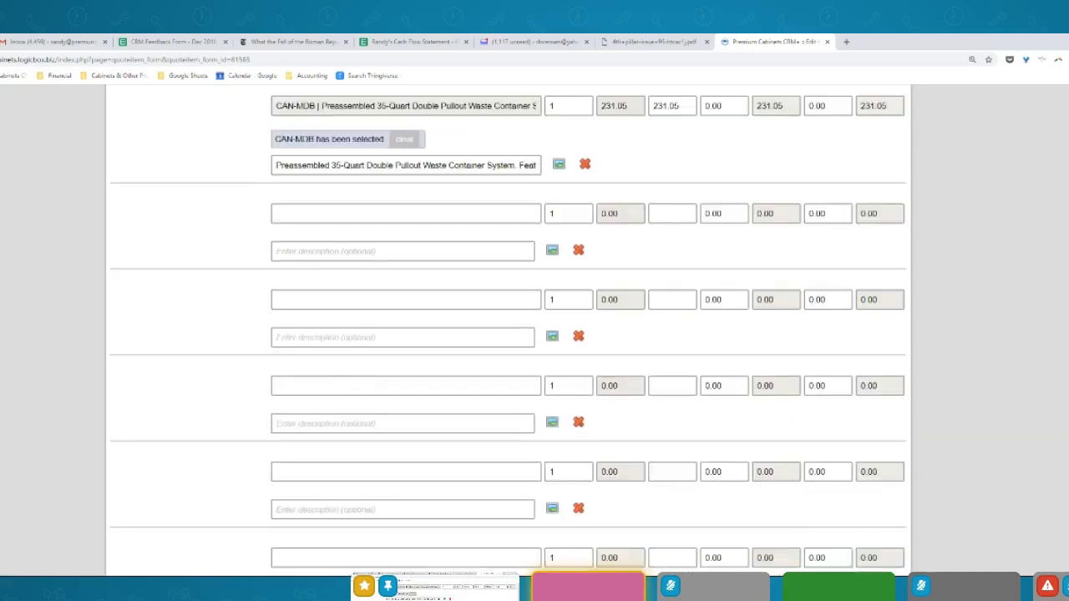
{"action": "scroll", "coordinate": [534, 334], "scroll_direction": "down", "scroll_amount": 5}
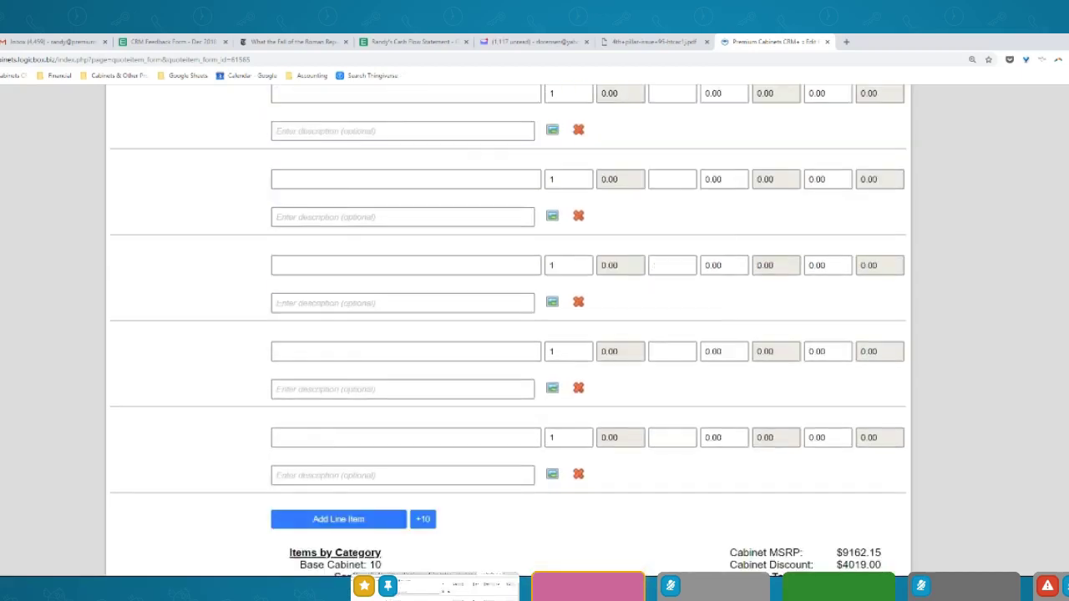
{"action": "scroll", "coordinate": [535, 334], "scroll_direction": "up", "scroll_amount": 10}
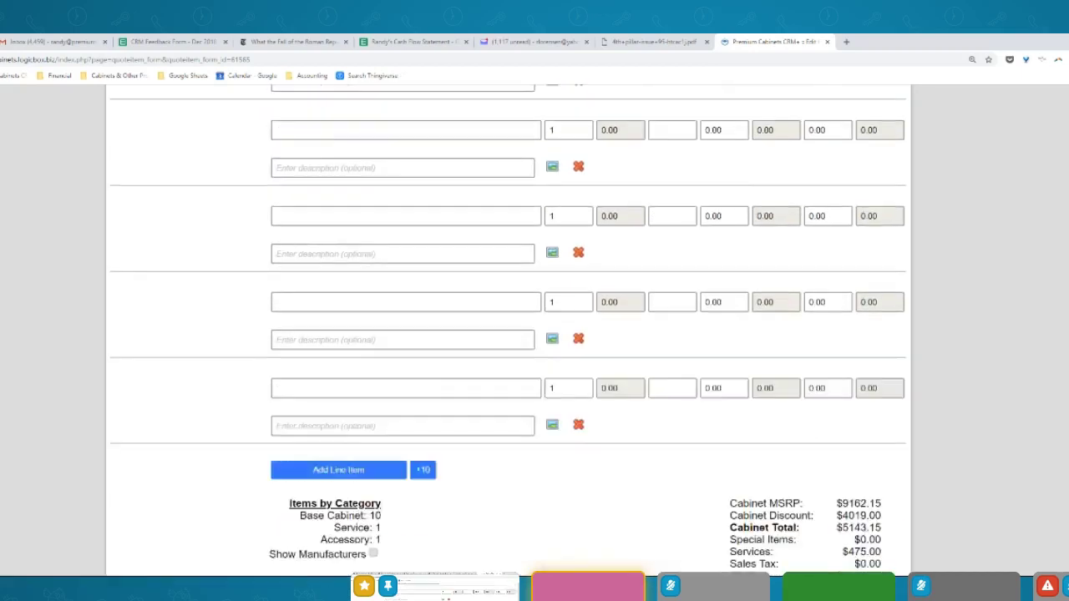
{"action": "scroll", "coordinate": [811, 172], "scroll_direction": "up", "scroll_amount": 1}
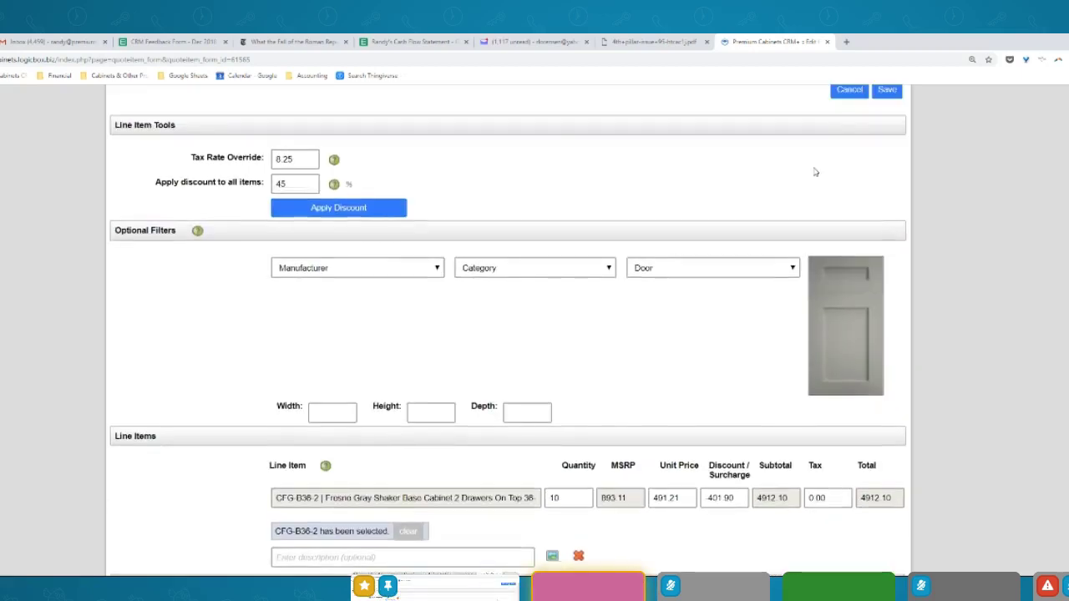
{"action": "left_click", "coordinate": [351, 211]}
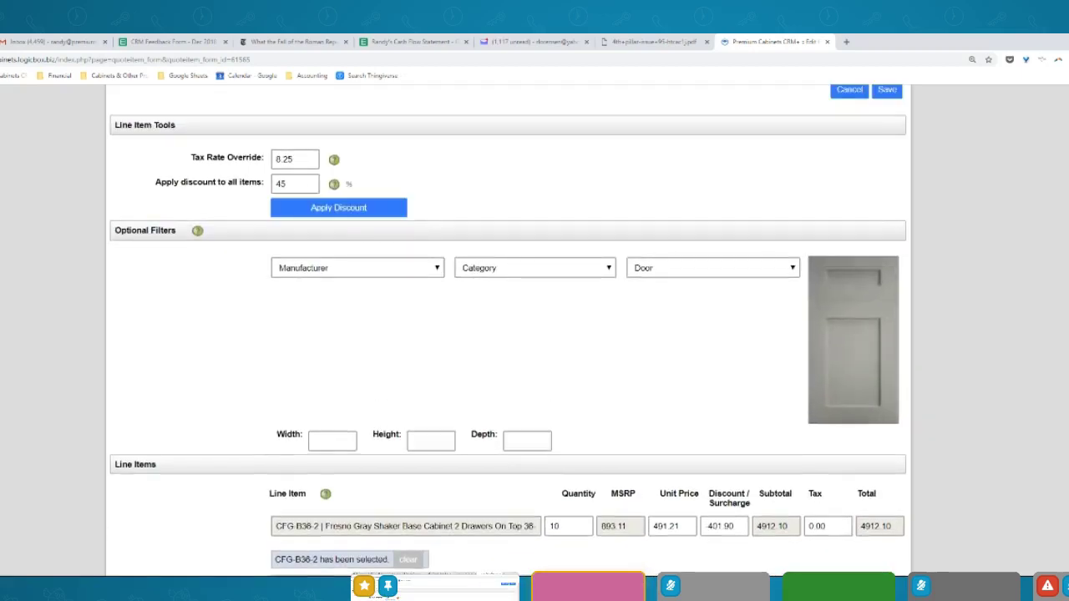
Save the line items so Edit Quote shows 12 items totalling $5618.15, then select the quote name
{"action": "scroll", "coordinate": [508, 334], "scroll_direction": "down", "scroll_amount": 15}
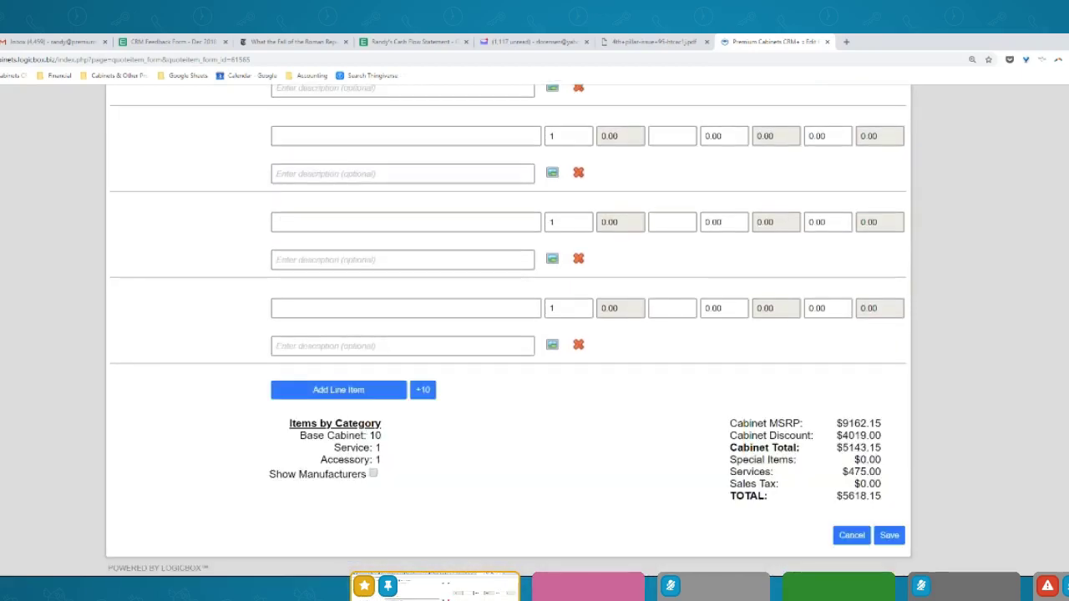
{"action": "scroll", "coordinate": [508, 334], "scroll_direction": "up", "scroll_amount": 10}
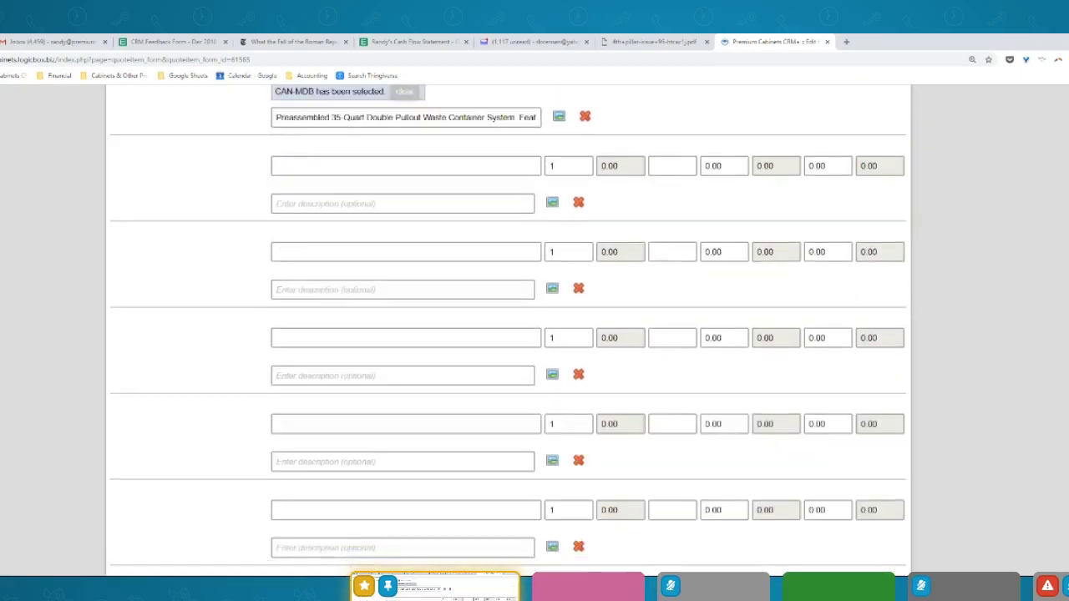
{"action": "scroll", "coordinate": [508, 334], "scroll_direction": "up", "scroll_amount": 8}
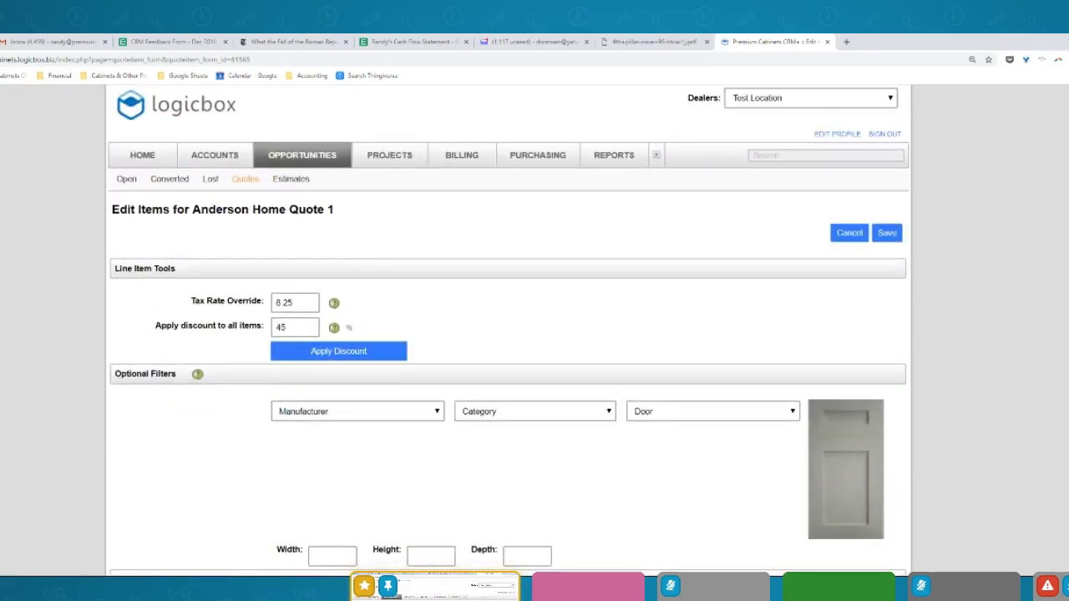
{"action": "scroll", "coordinate": [986, 506], "scroll_direction": "down", "scroll_amount": 18}
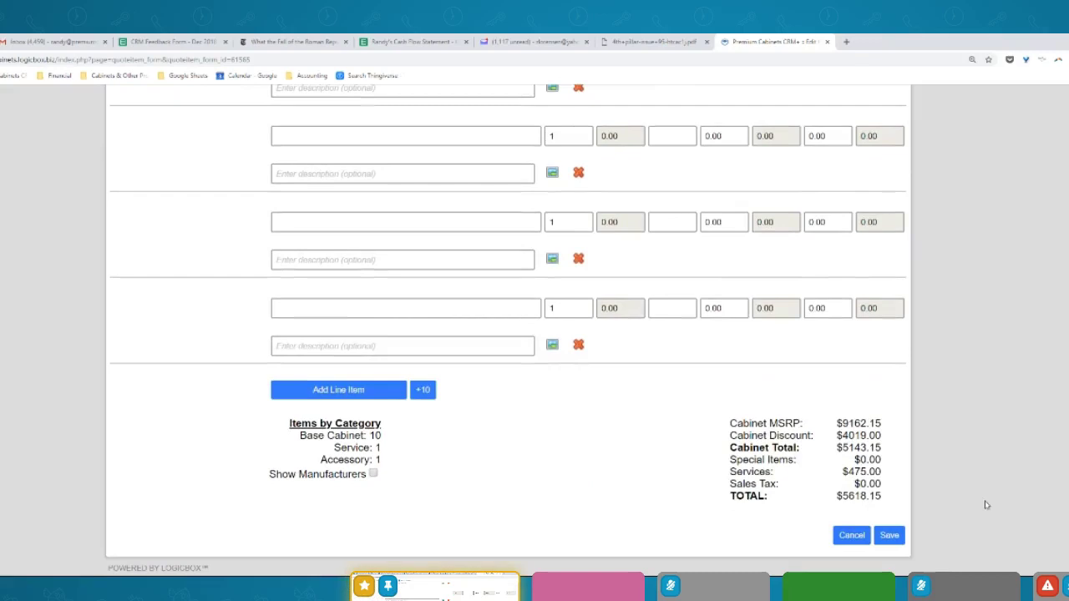
{"action": "left_click", "coordinate": [890, 536]}
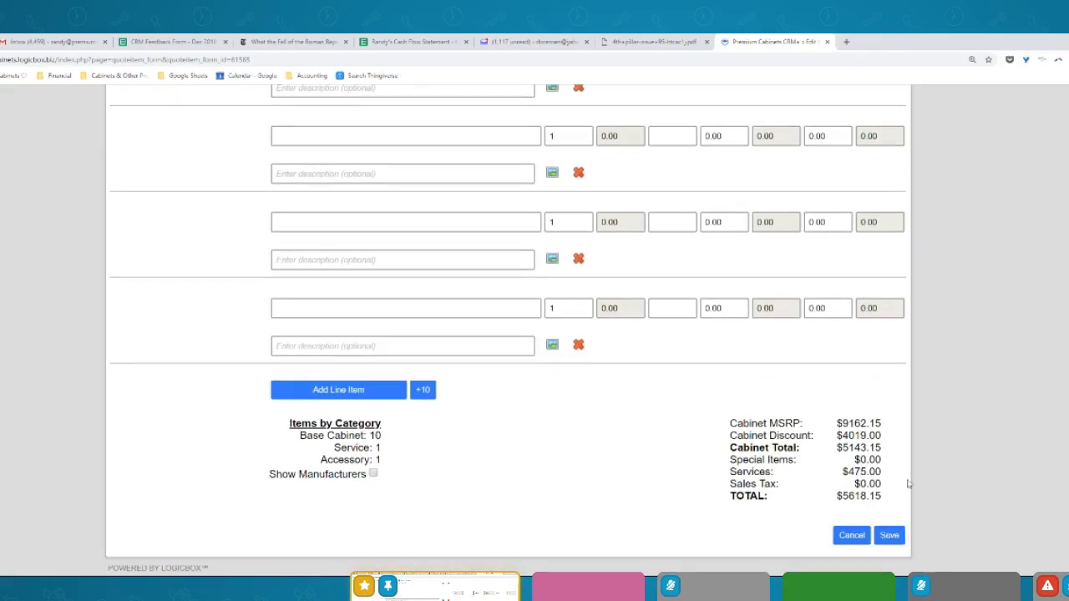
{"action": "left_click", "coordinate": [891, 536]}
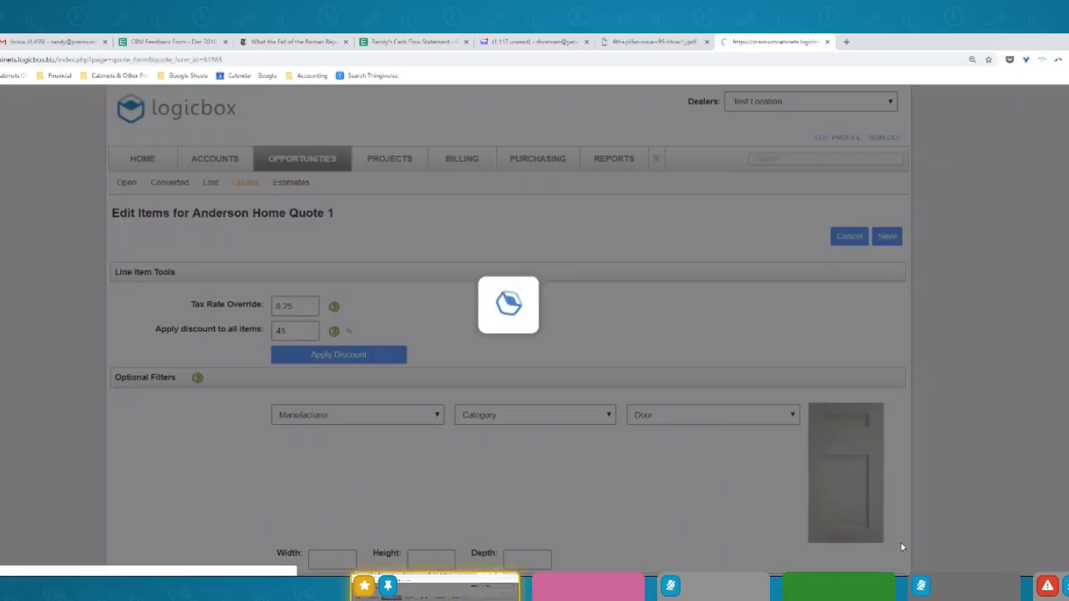
{"action": "scroll", "coordinate": [508, 330], "scroll_direction": "down", "scroll_amount": 3}
{"action": "scroll", "coordinate": [508, 330], "scroll_direction": "up", "scroll_amount": 2}
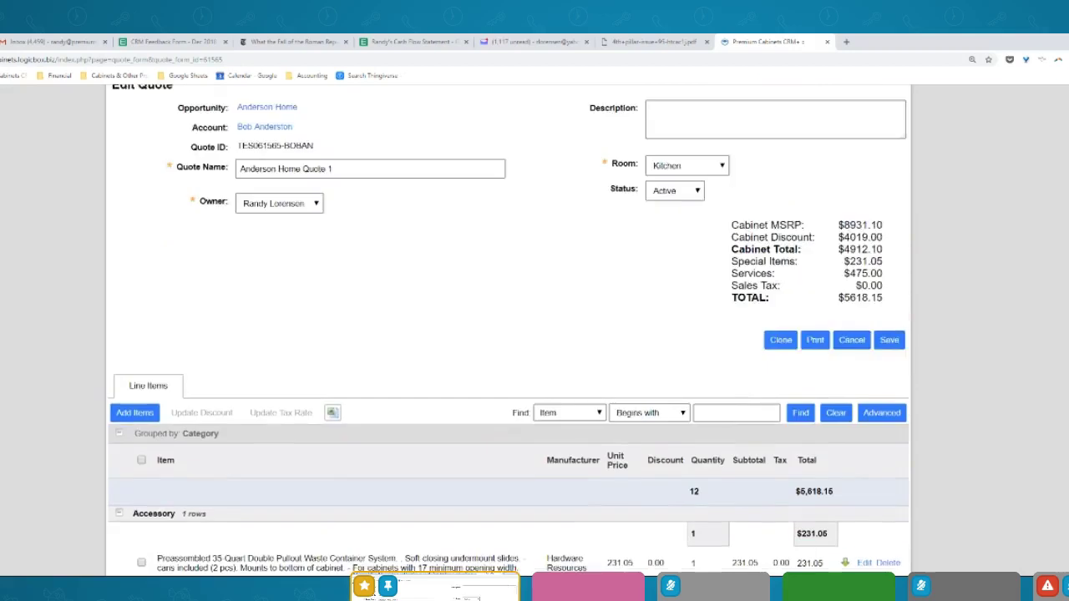
{"action": "scroll", "coordinate": [508, 329], "scroll_direction": "up", "scroll_amount": 1}
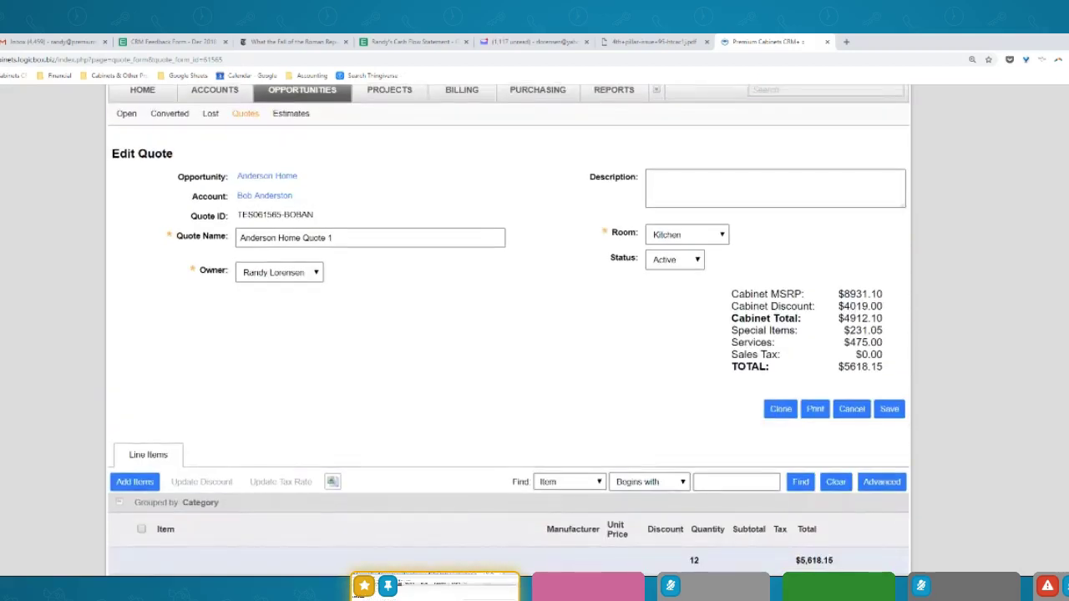
{"action": "scroll", "coordinate": [508, 329], "scroll_direction": "down", "scroll_amount": 1}
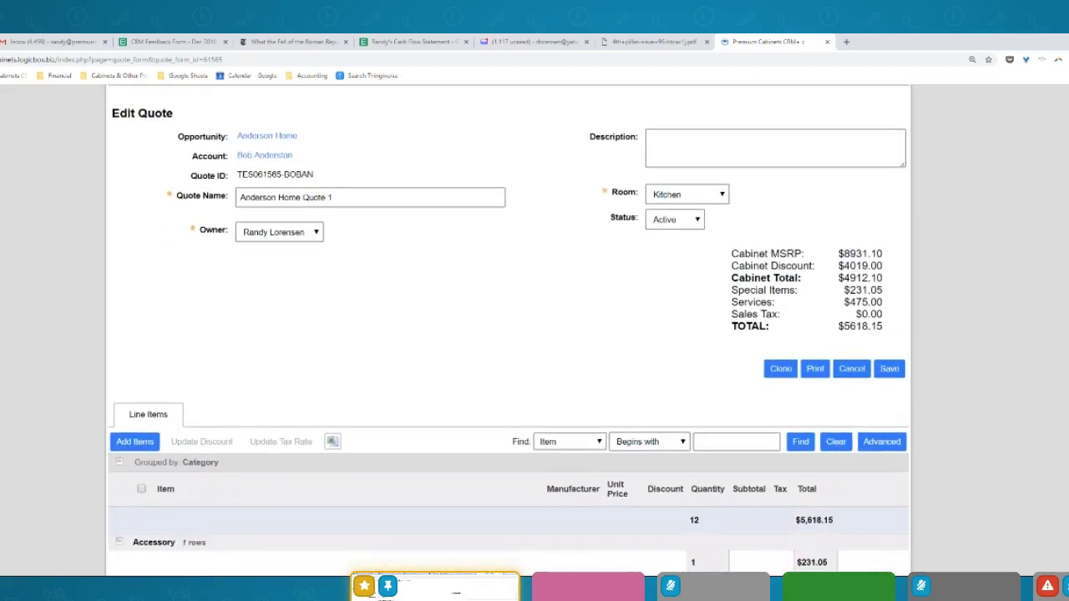
{"action": "left_click_drag", "start_coordinate": [346, 198], "coordinate": [172, 199]}
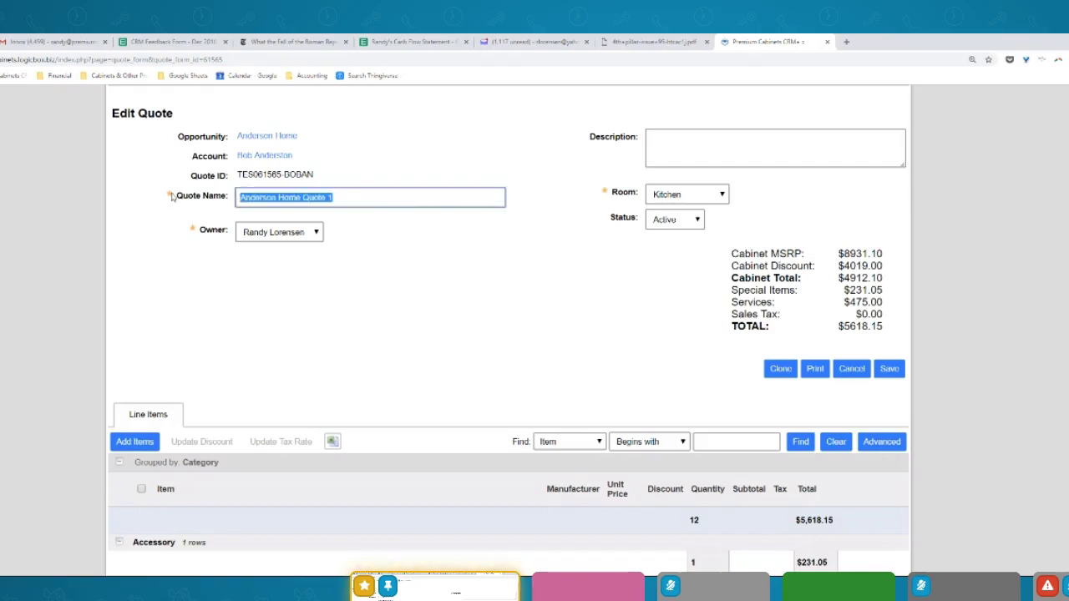
Rename the quote to 'Grey Shaker Kitchen' and save it, keeping the $5618.15 total
{"action": "type", "text": "Grey Shaker Kitchen"}
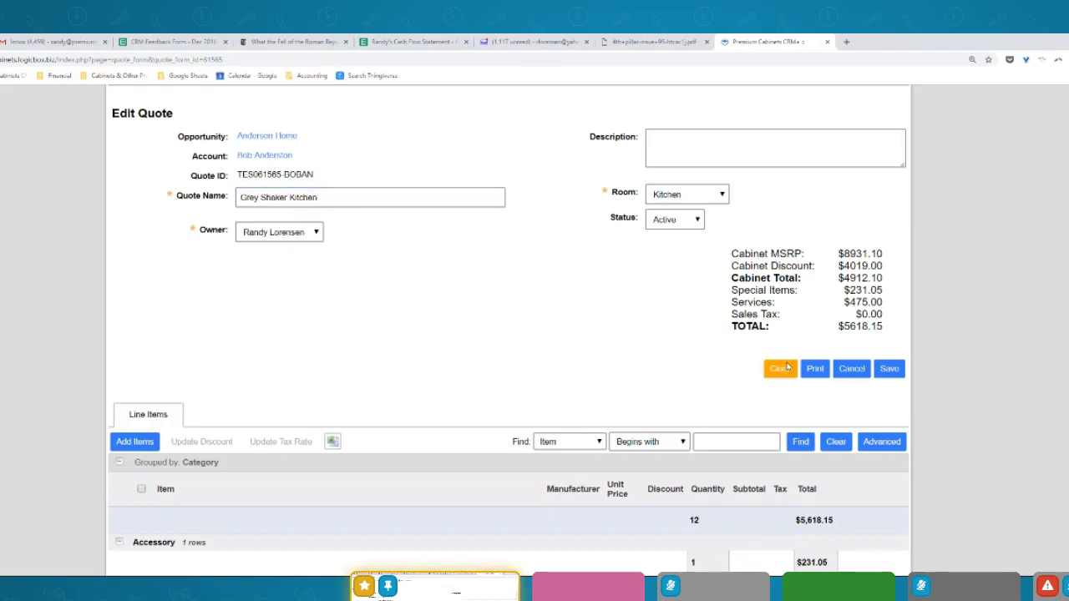
{"action": "left_click", "coordinate": [899, 371]}
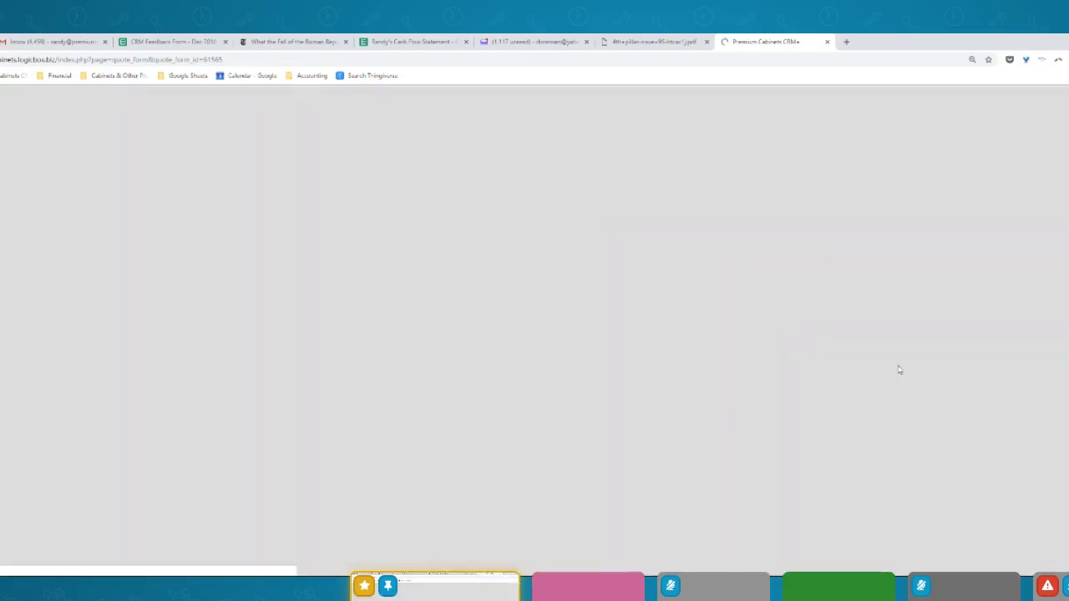
{"action": "scroll", "coordinate": [508, 330], "scroll_direction": "down", "scroll_amount": 4}
{"action": "scroll", "coordinate": [508, 330], "scroll_direction": "up", "scroll_amount": 3}
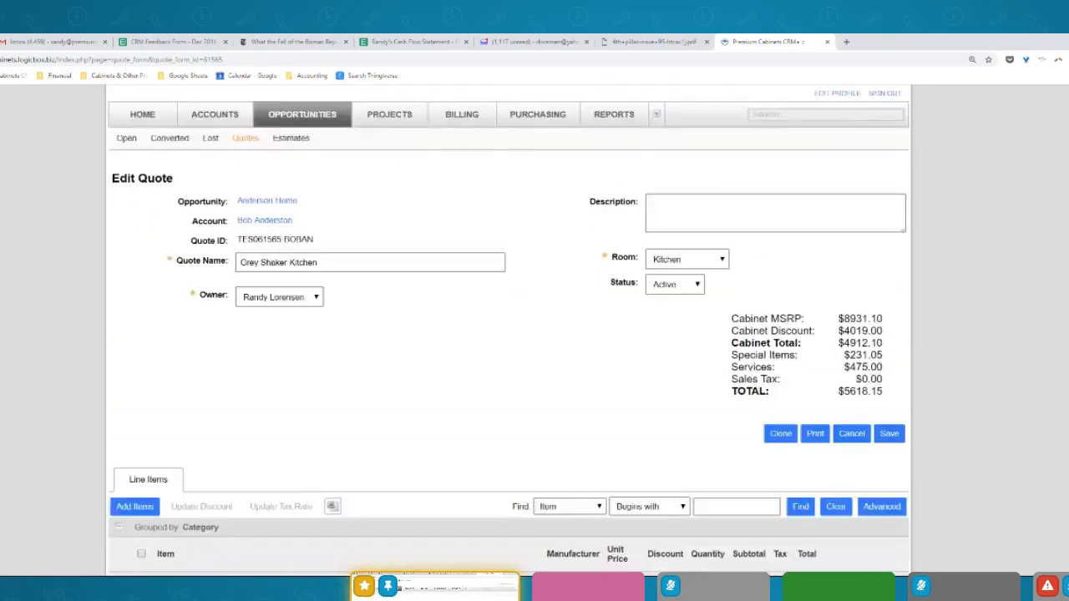
{"action": "scroll", "coordinate": [508, 330], "scroll_direction": "up", "scroll_amount": 1}
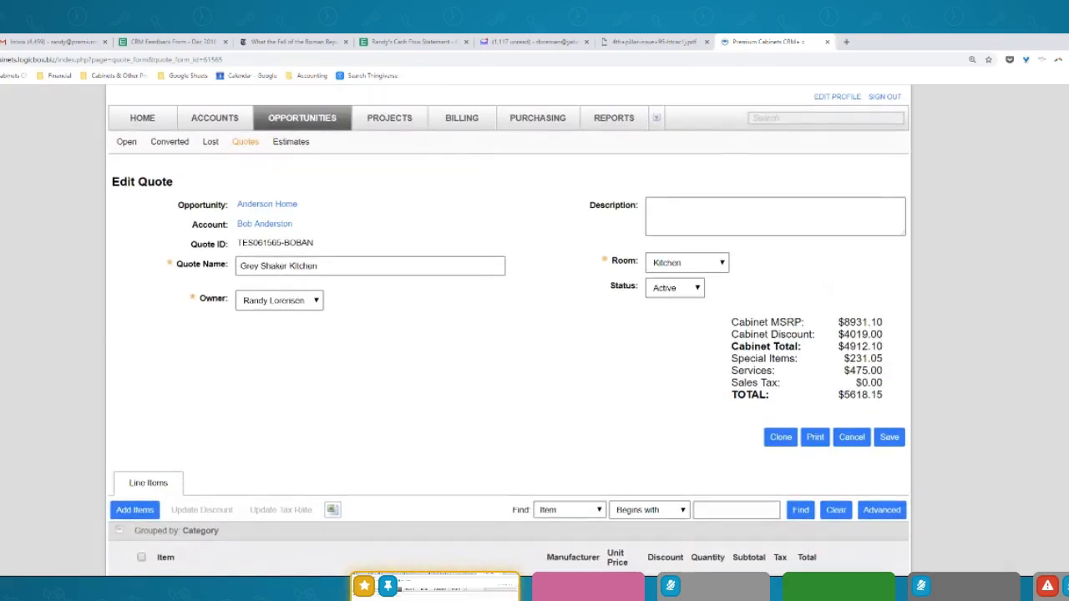
{"action": "scroll", "coordinate": [508, 330], "scroll_direction": "up", "scroll_amount": 1}
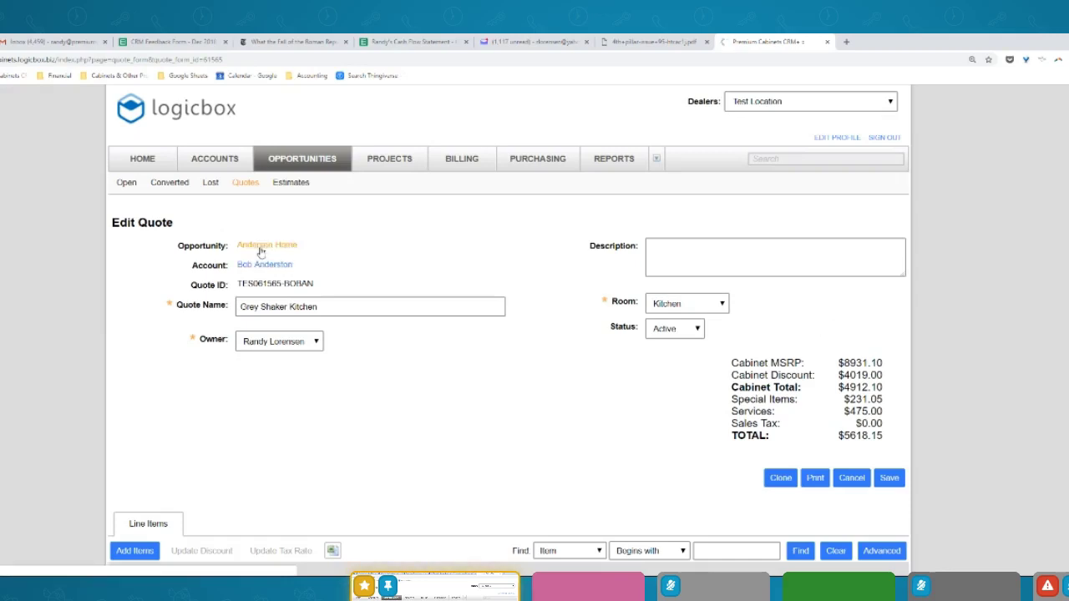
Create a new Anderson Home quote named 'Bathrooms' with its room set to Bath
{"action": "left_click", "coordinate": [261, 245]}
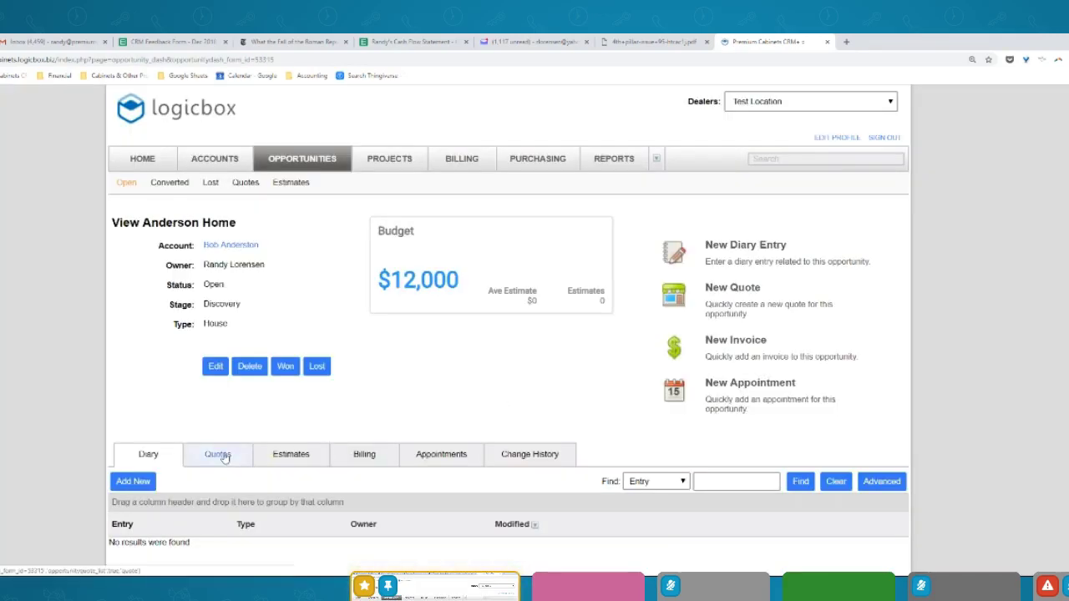
{"action": "left_click", "coordinate": [219, 456]}
{"action": "scroll", "coordinate": [752, 417], "scroll_direction": "down", "scroll_amount": 2}
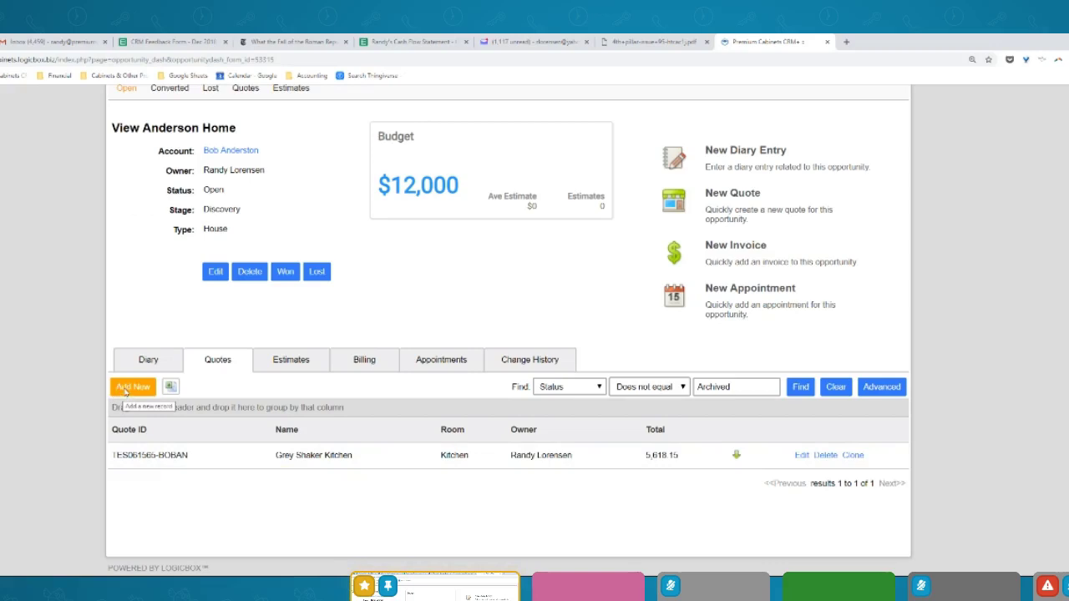
{"action": "left_click", "coordinate": [125, 388]}
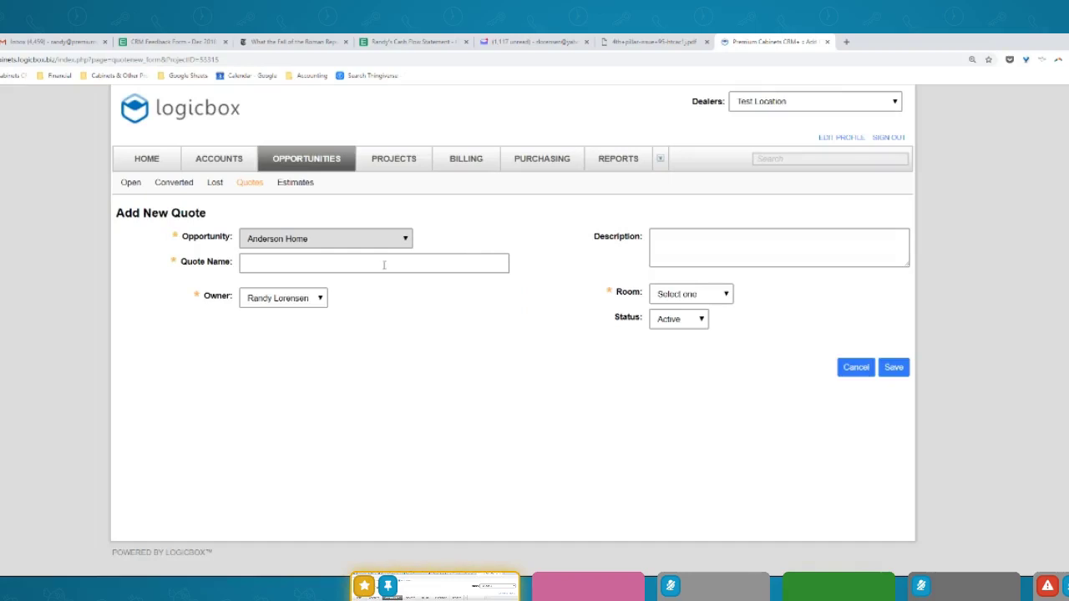
{"action": "left_click", "coordinate": [381, 265]}
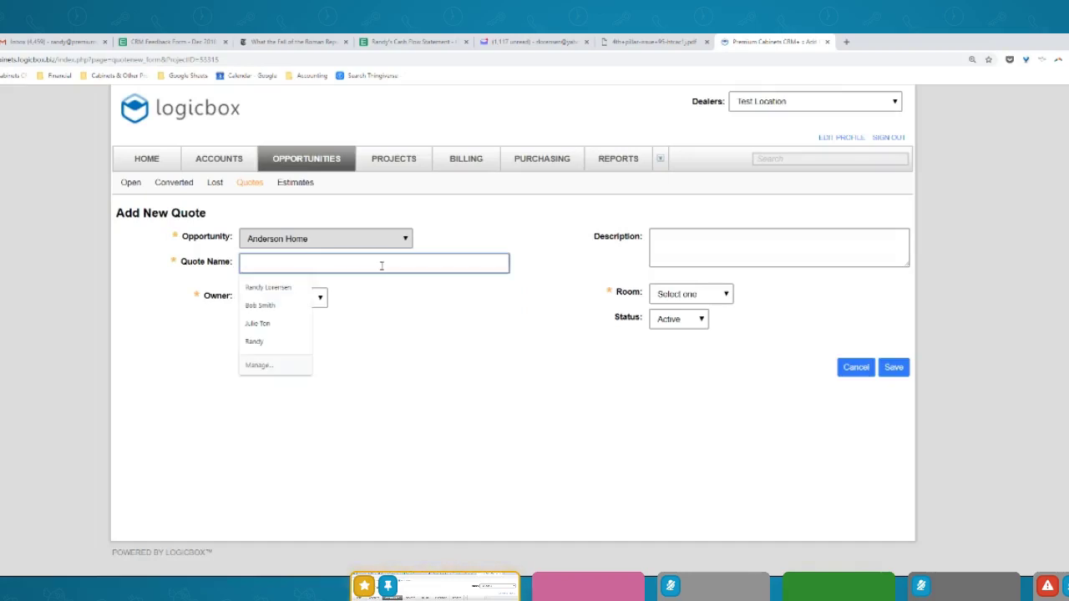
{"action": "type", "text": "Bathrooms"}
{"action": "left_click", "coordinate": [708, 296]}
{"action": "left_click", "coordinate": [681, 332]}
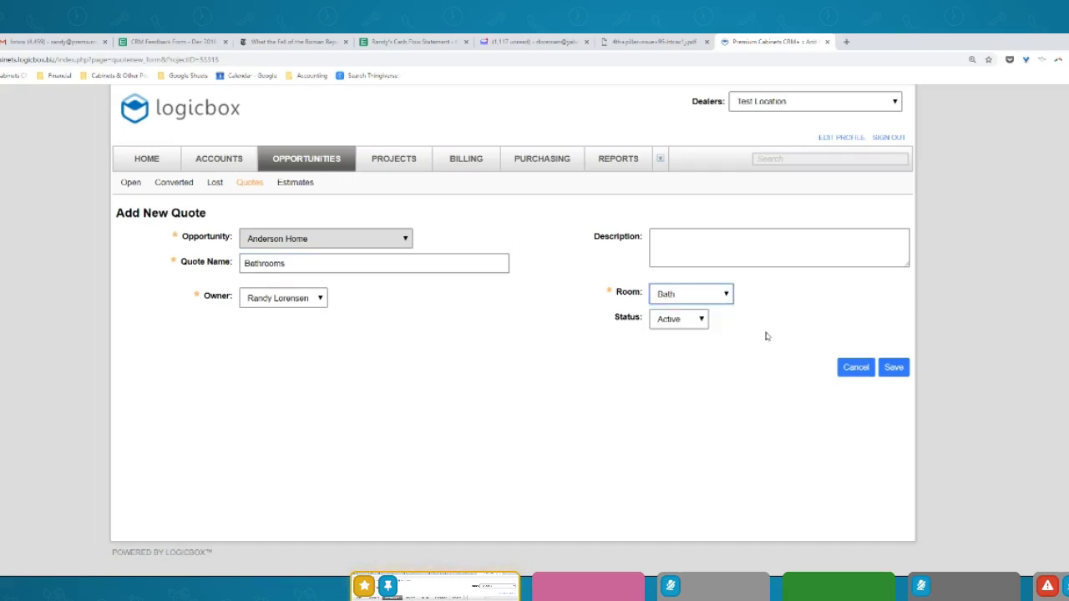
{"action": "left_click", "coordinate": [893, 368]}
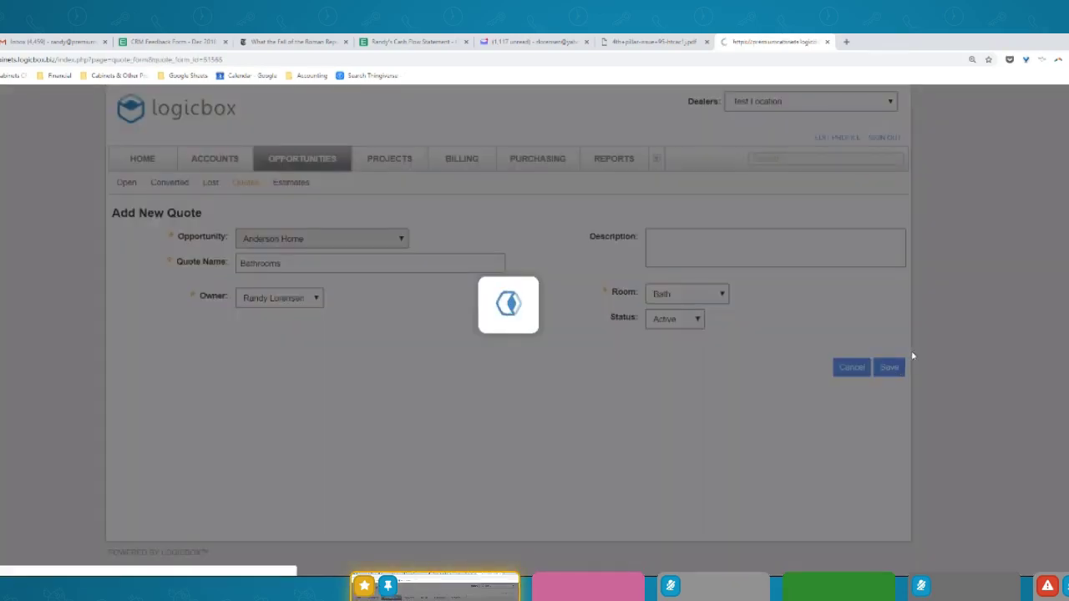
{"action": "scroll", "coordinate": [742, 358], "scroll_direction": "down", "scroll_amount": 3}
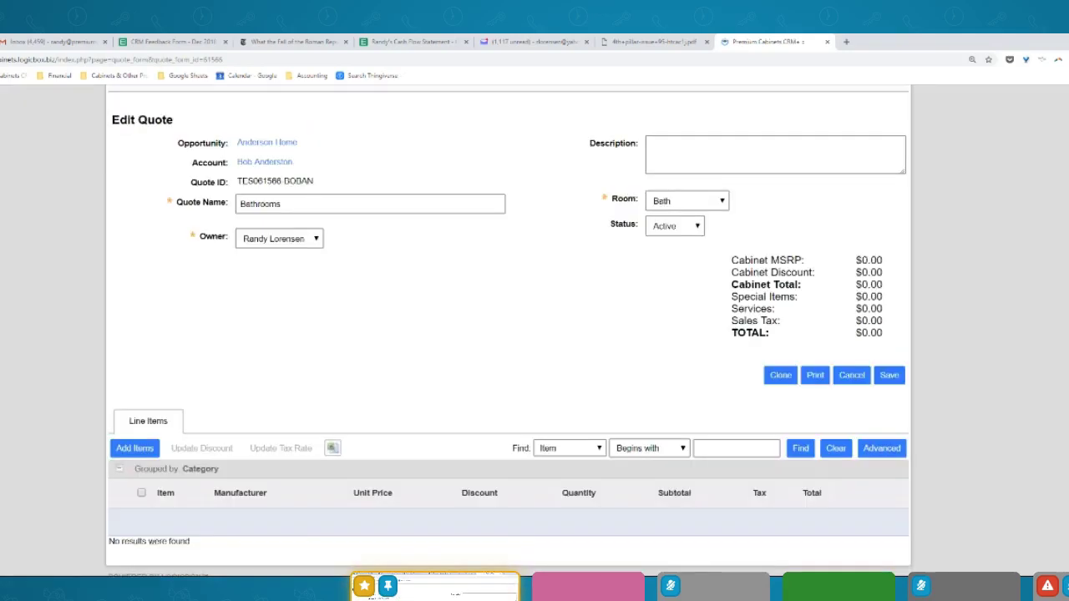
Filter the Bathrooms quote's items to the Aline manufacturer and Charleston Saddle door style
{"action": "left_click", "coordinate": [134, 439]}
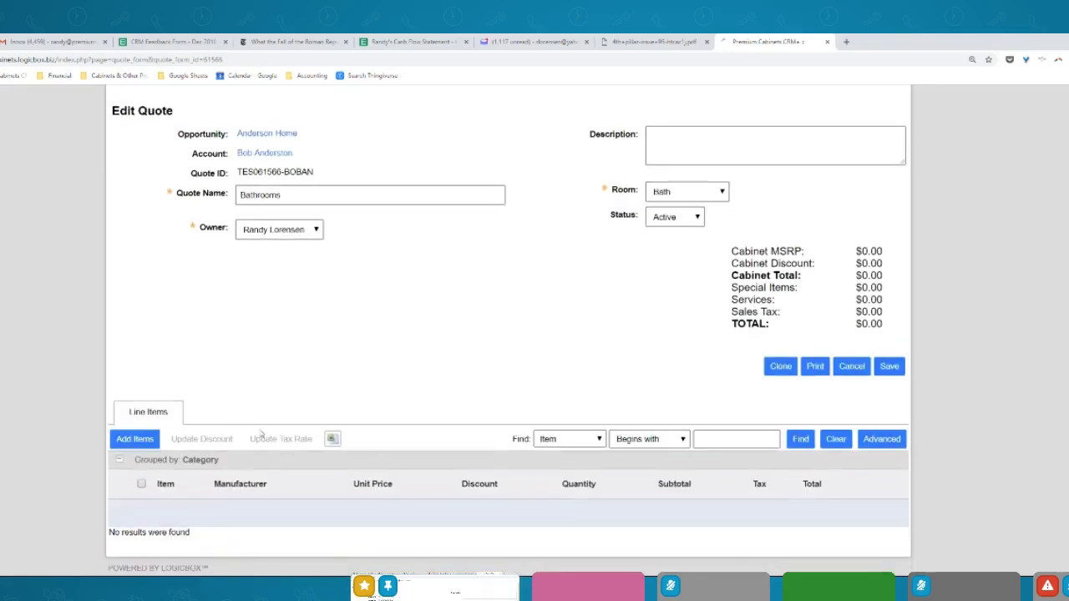
{"action": "scroll", "coordinate": [849, 320], "scroll_direction": "down", "scroll_amount": 5}
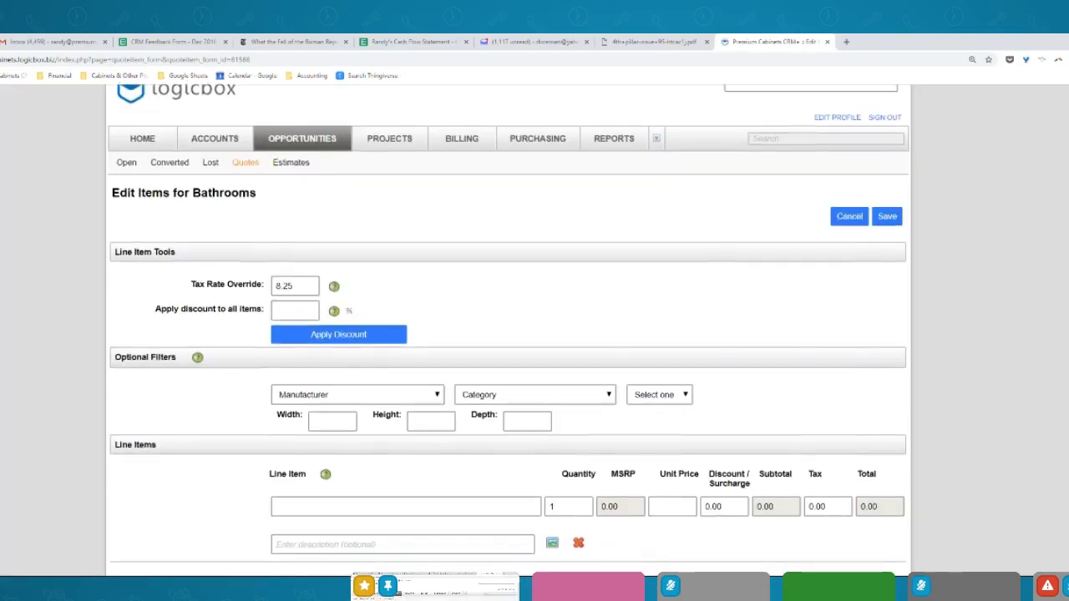
{"action": "scroll", "coordinate": [462, 257], "scroll_direction": "up", "scroll_amount": 1}
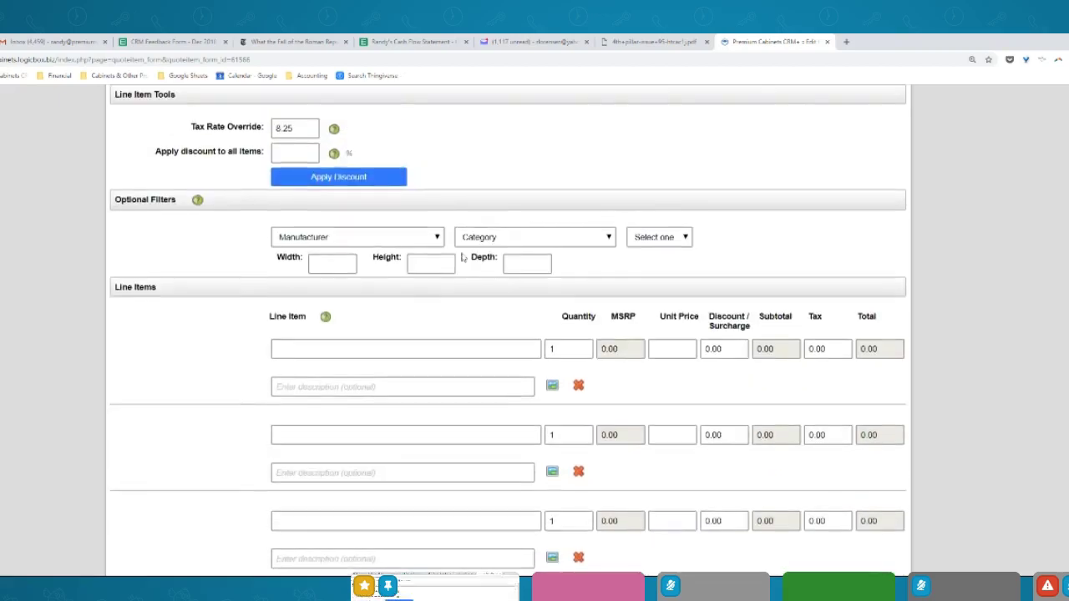
{"action": "left_click", "coordinate": [413, 238]}
{"action": "left_click", "coordinate": [343, 351]}
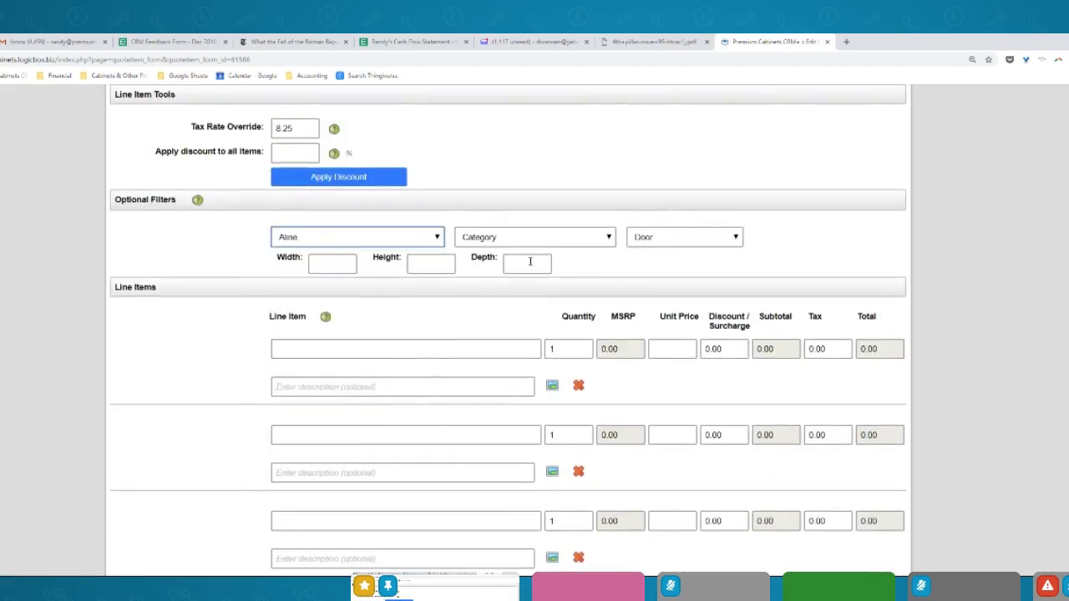
{"action": "left_click", "coordinate": [668, 237]}
{"action": "left_click", "coordinate": [664, 287]}
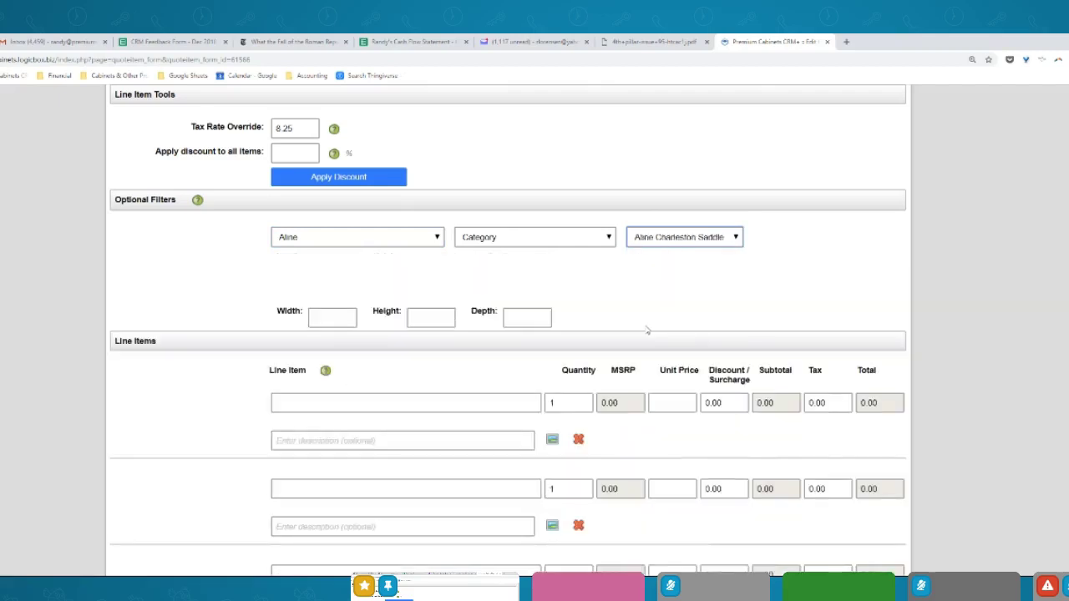
Add the ACS-VSB36D3L vanity sink base with a quantity of 3
{"action": "left_click", "coordinate": [412, 432]}
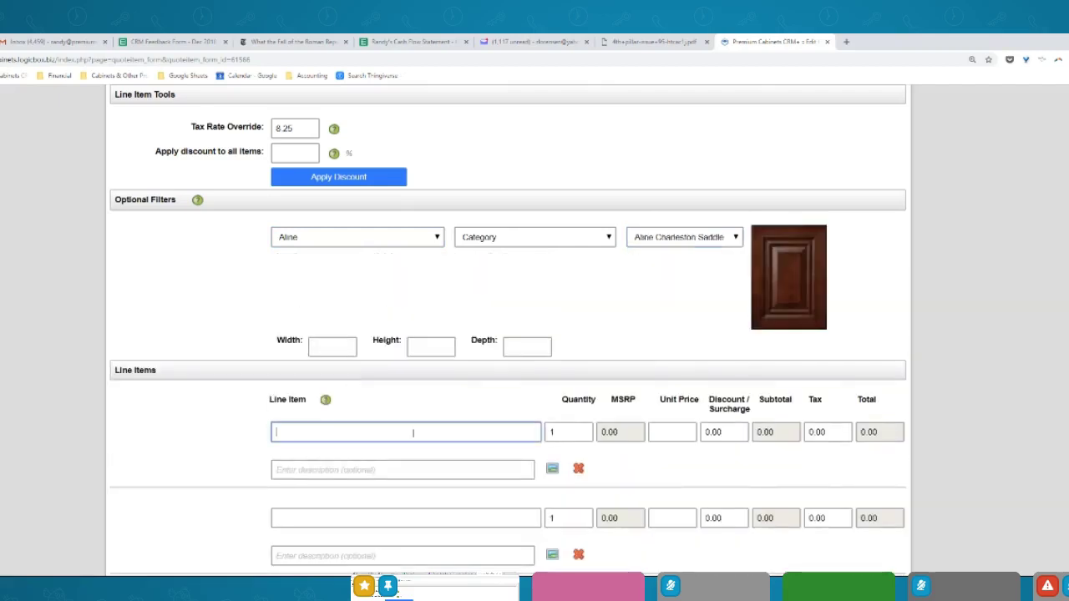
{"action": "type", "text": "vsb36"}
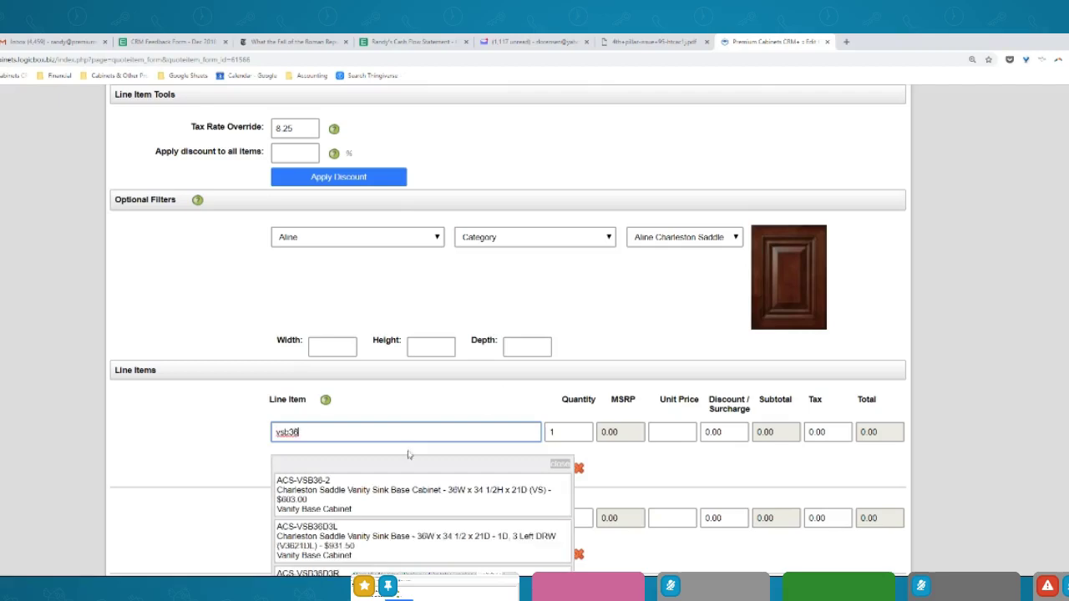
{"action": "left_click", "coordinate": [408, 520]}
{"action": "double_click", "coordinate": [568, 432]}
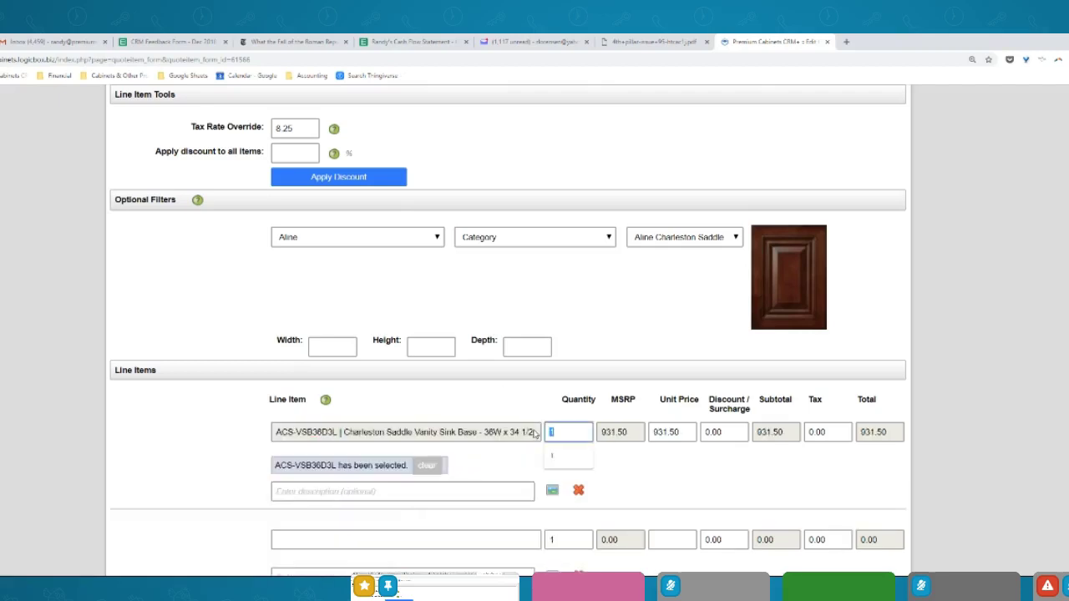
{"action": "type", "text": "3"}
{"action": "left_click", "coordinate": [493, 492]}
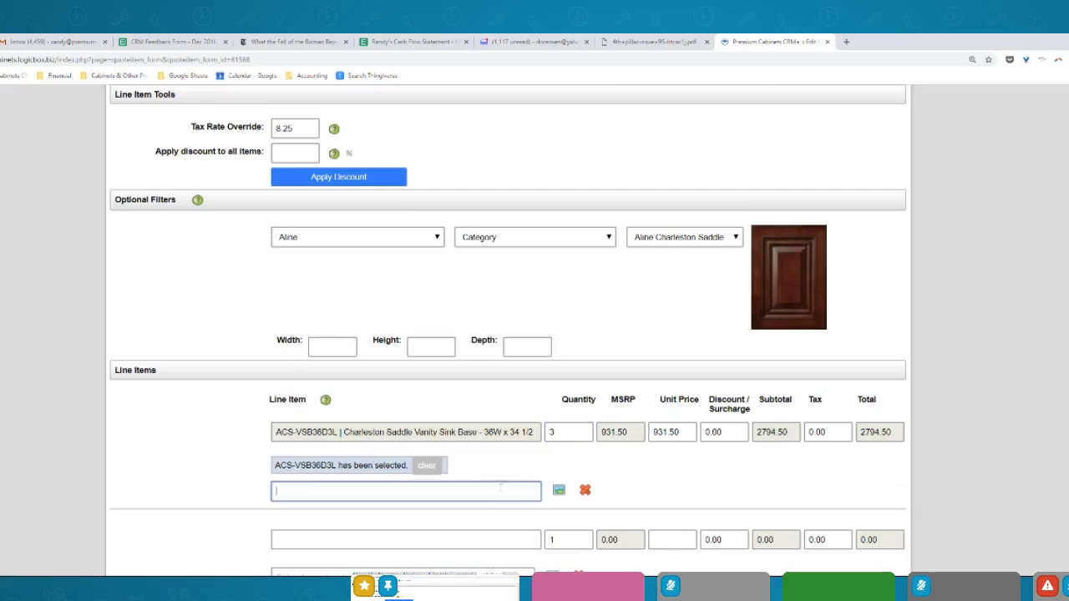
Apply a 40% discount to all items and save, totalling $1676.70
{"action": "left_click", "coordinate": [294, 151]}
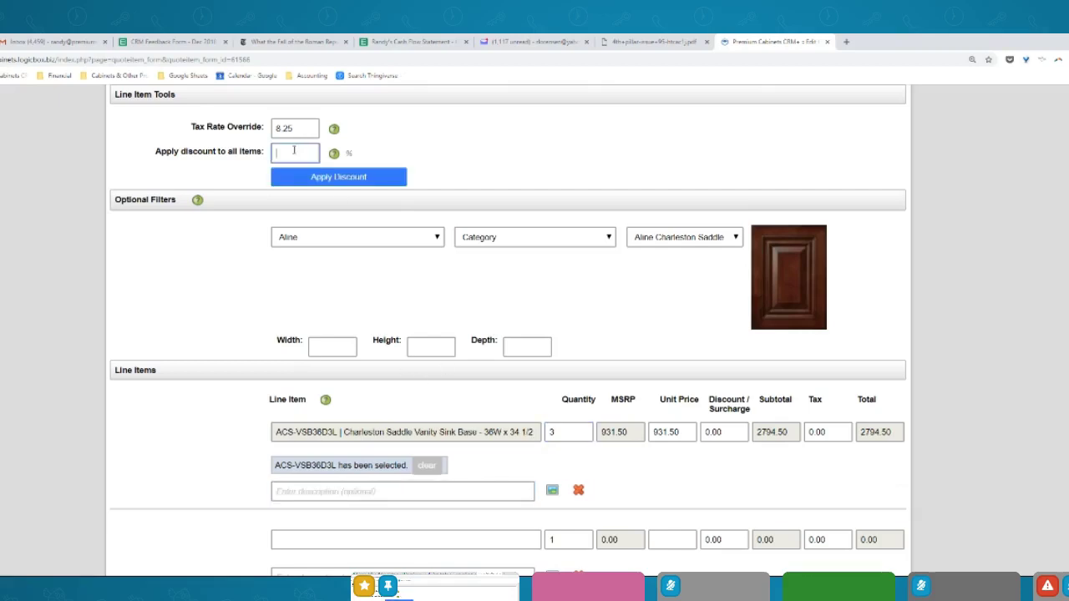
{"action": "left_click", "coordinate": [326, 179]}
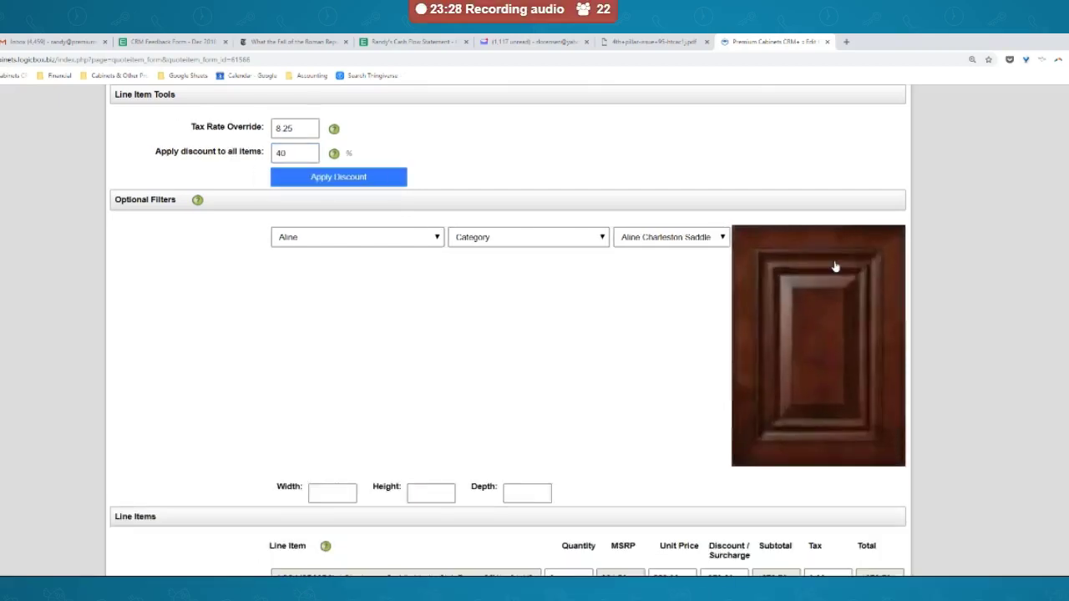
{"action": "scroll", "coordinate": [825, 269], "scroll_direction": "down", "scroll_amount": 8}
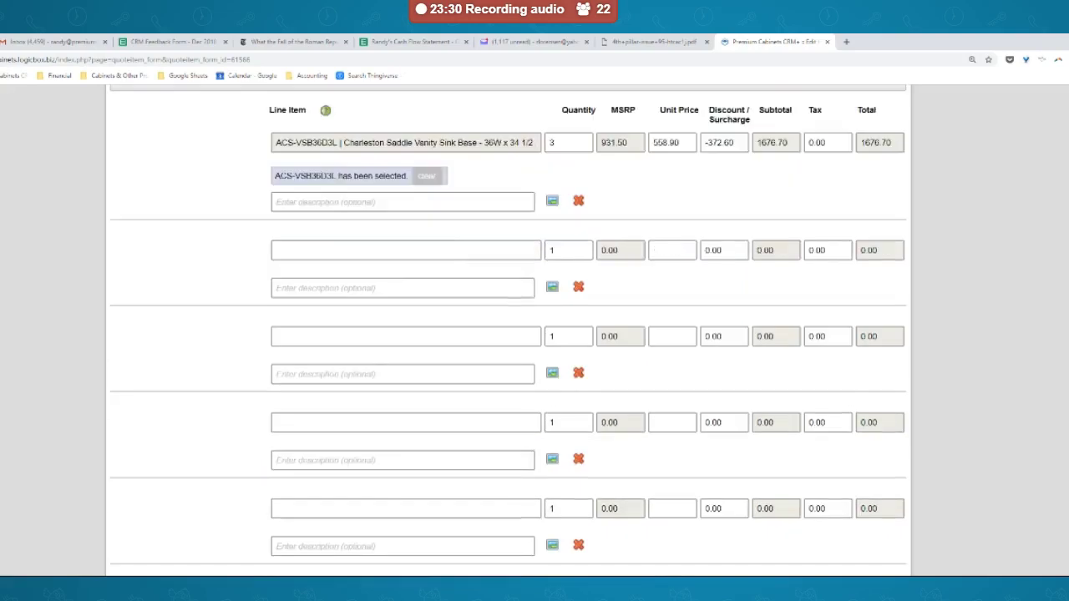
{"action": "scroll", "coordinate": [919, 484], "scroll_direction": "down", "scroll_amount": 3}
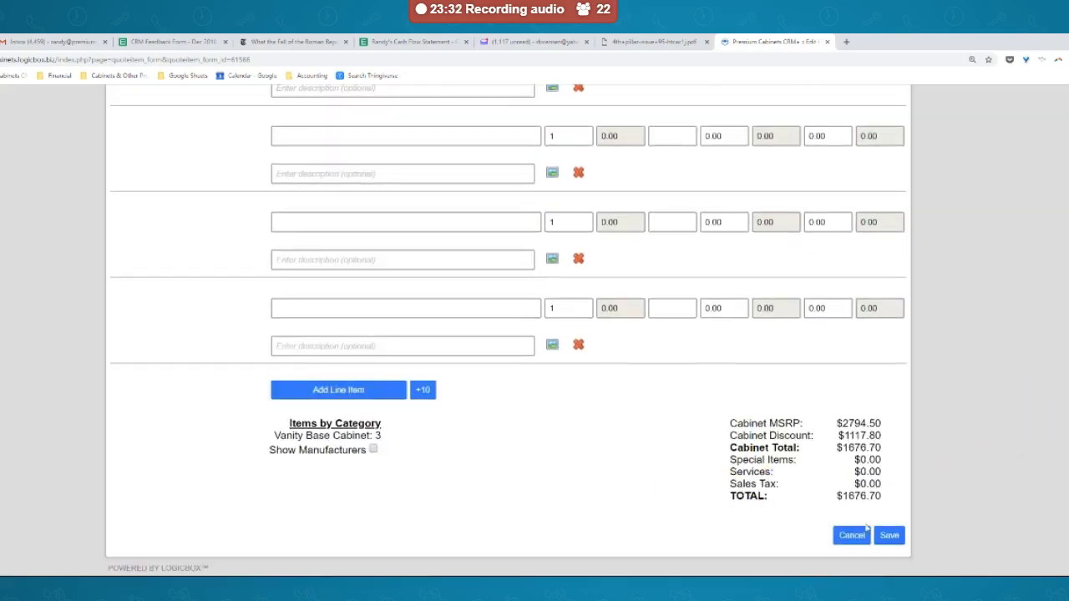
{"action": "left_click", "coordinate": [891, 537]}
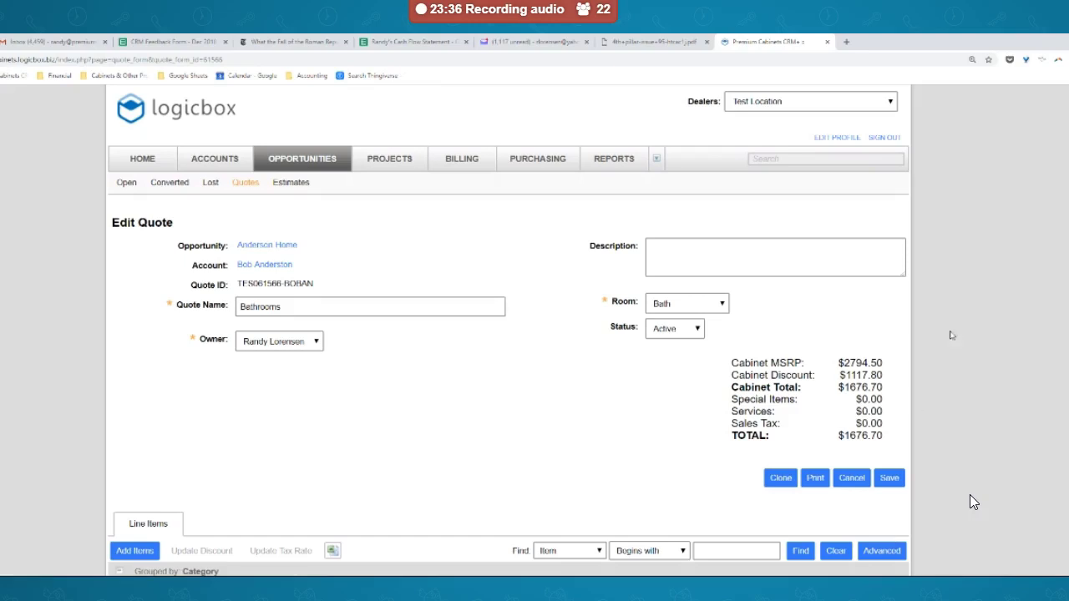
Set an 8.25 tax rate override on all line items, giving $138.33 tax and $1815.03 total
{"action": "scroll", "coordinate": [979, 492], "scroll_direction": "down", "scroll_amount": 2}
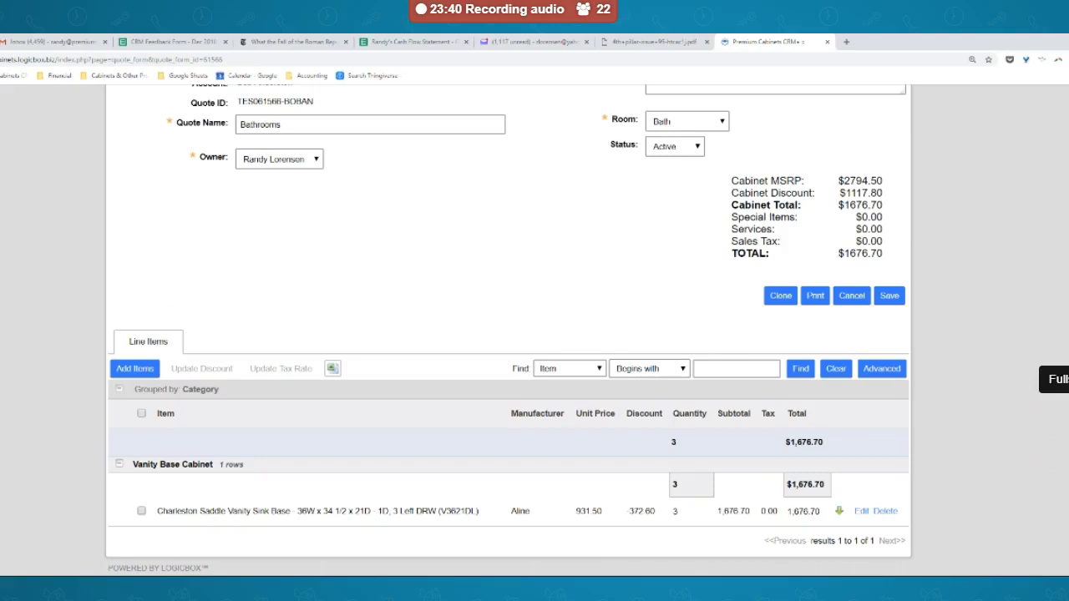
{"action": "scroll", "coordinate": [951, 264], "scroll_direction": "up", "scroll_amount": 1}
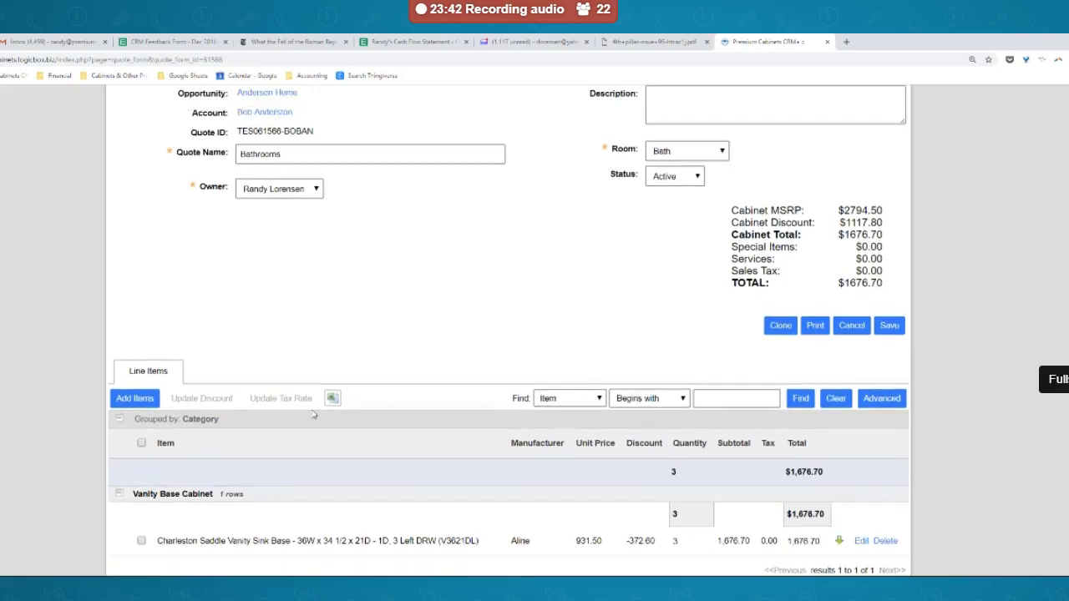
{"action": "left_click", "coordinate": [141, 443]}
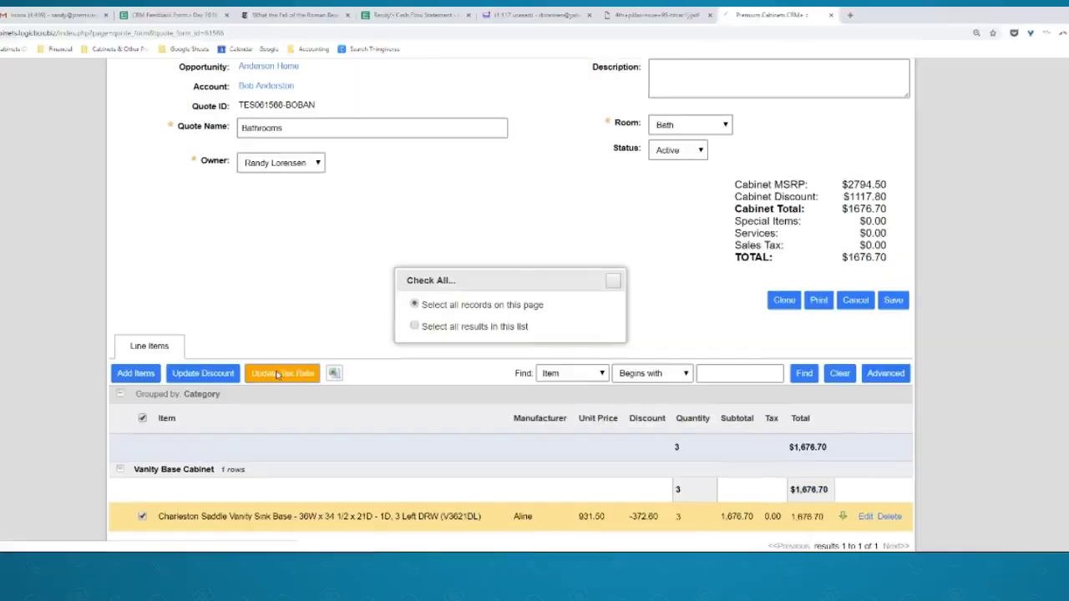
{"action": "left_click", "coordinate": [277, 398]}
{"action": "left_click", "coordinate": [599, 244]}
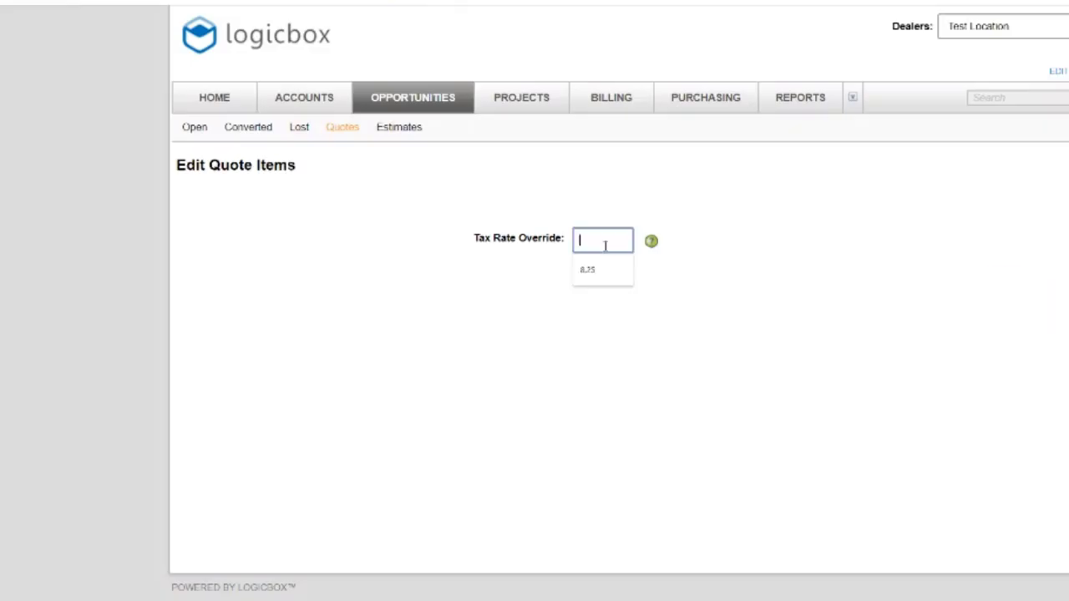
{"action": "type", "text": "8.25"}
{"action": "left_click", "coordinate": [1014, 210]}
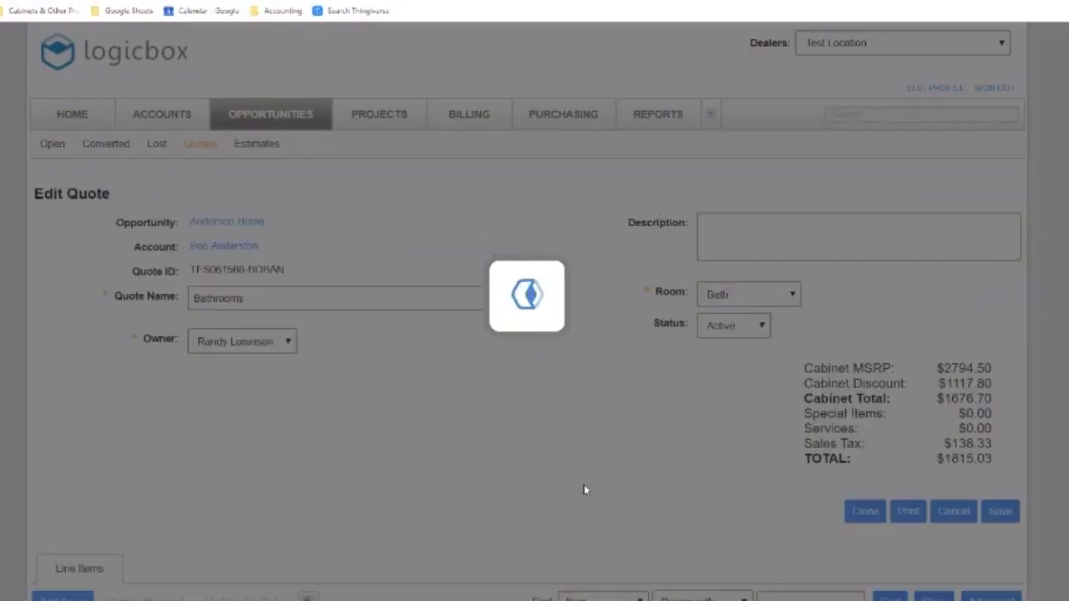
{"action": "scroll", "coordinate": [885, 566], "scroll_direction": "down", "scroll_amount": 3}
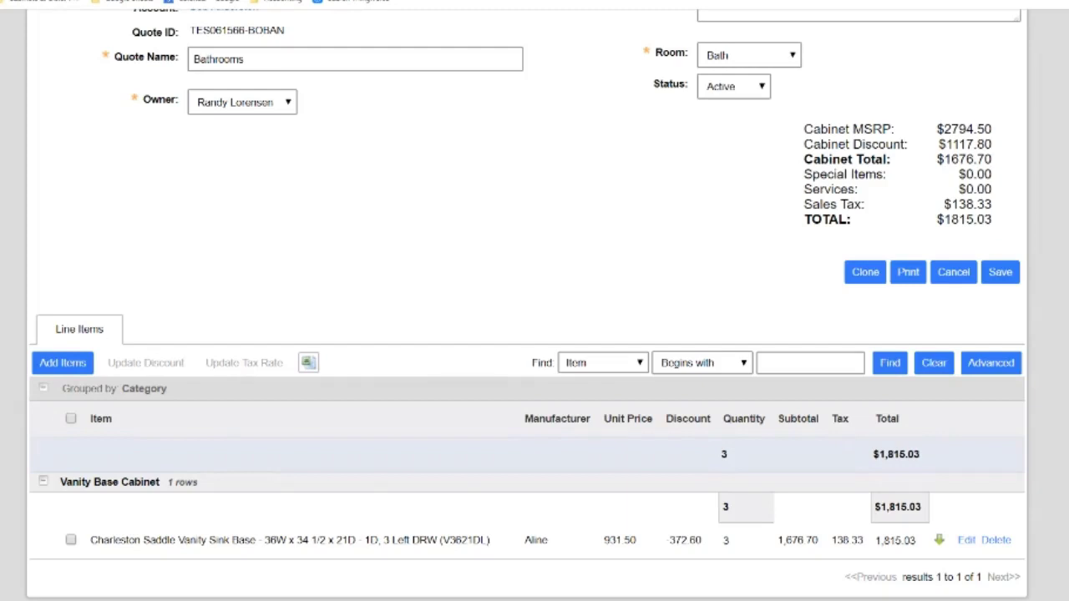
{"action": "scroll", "coordinate": [534, 301], "scroll_direction": "up", "scroll_amount": 2}
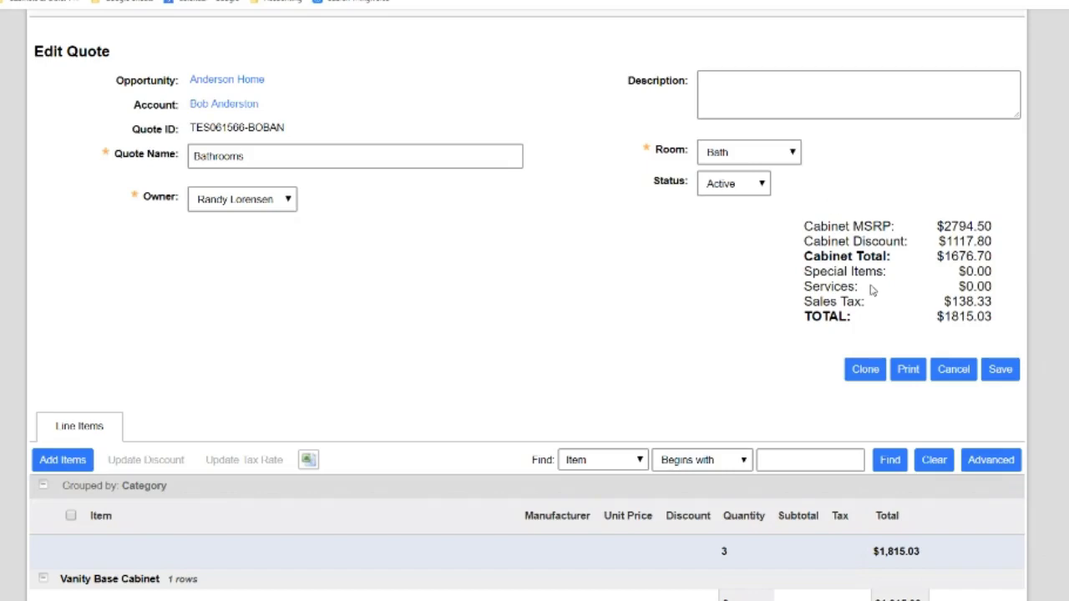
Save the Bathrooms quote and create estimate E1900030 containing only the Grey Shaker Kitchen quote
{"action": "left_click", "coordinate": [1000, 370]}
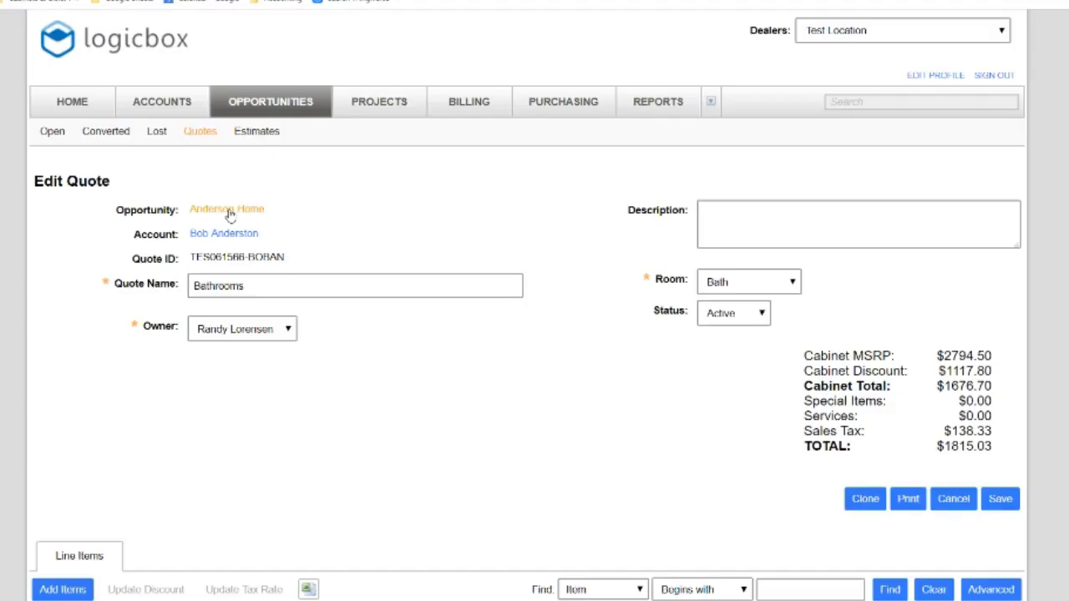
{"action": "left_click", "coordinate": [229, 210]}
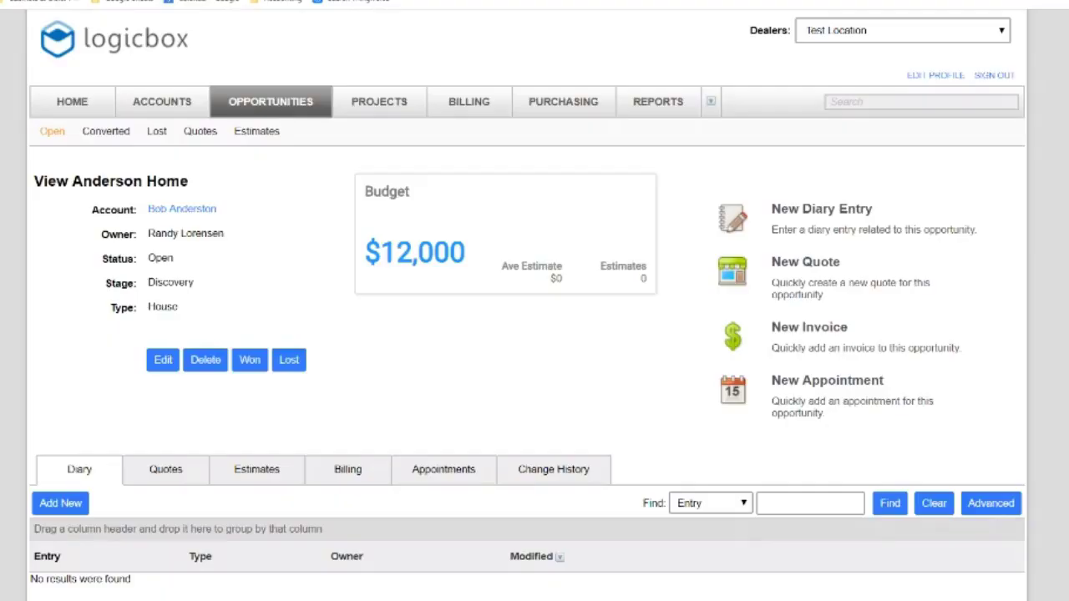
{"action": "scroll", "coordinate": [535, 334], "scroll_direction": "down", "scroll_amount": 1}
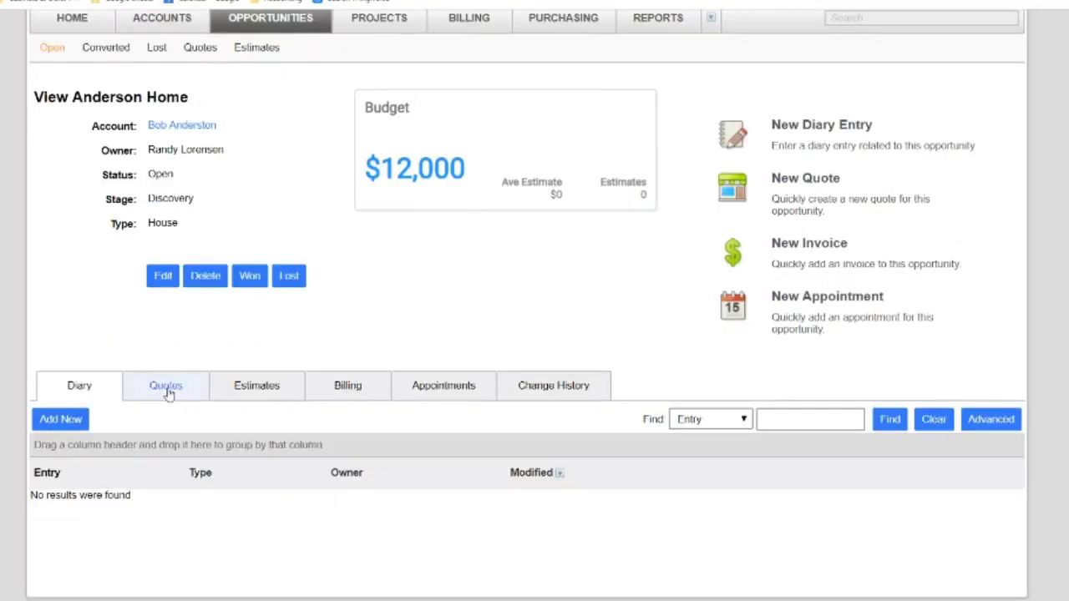
{"action": "left_click", "coordinate": [261, 392]}
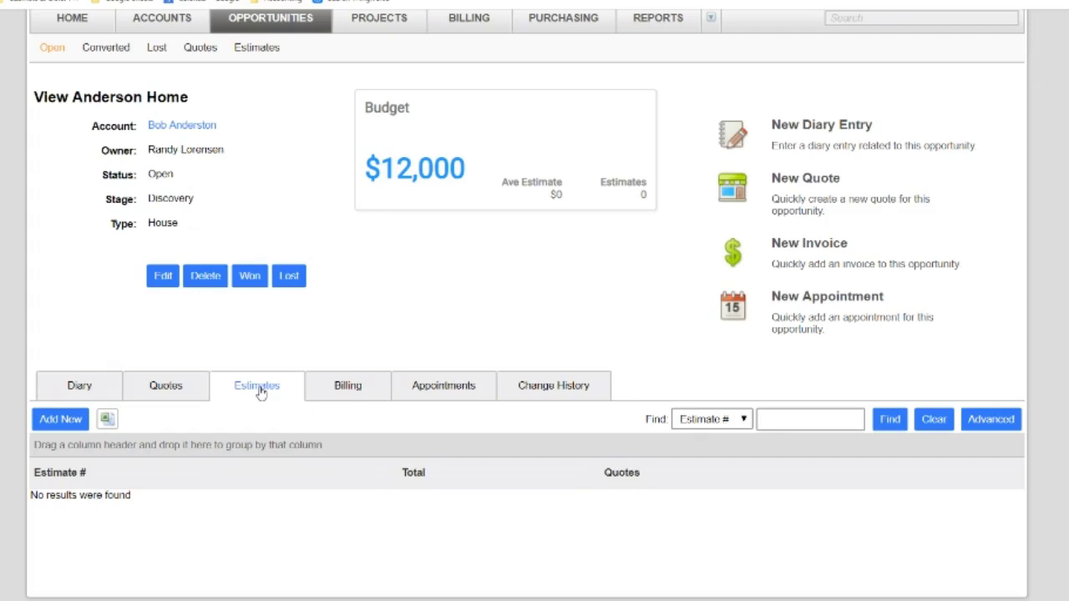
{"action": "left_click", "coordinate": [61, 419]}
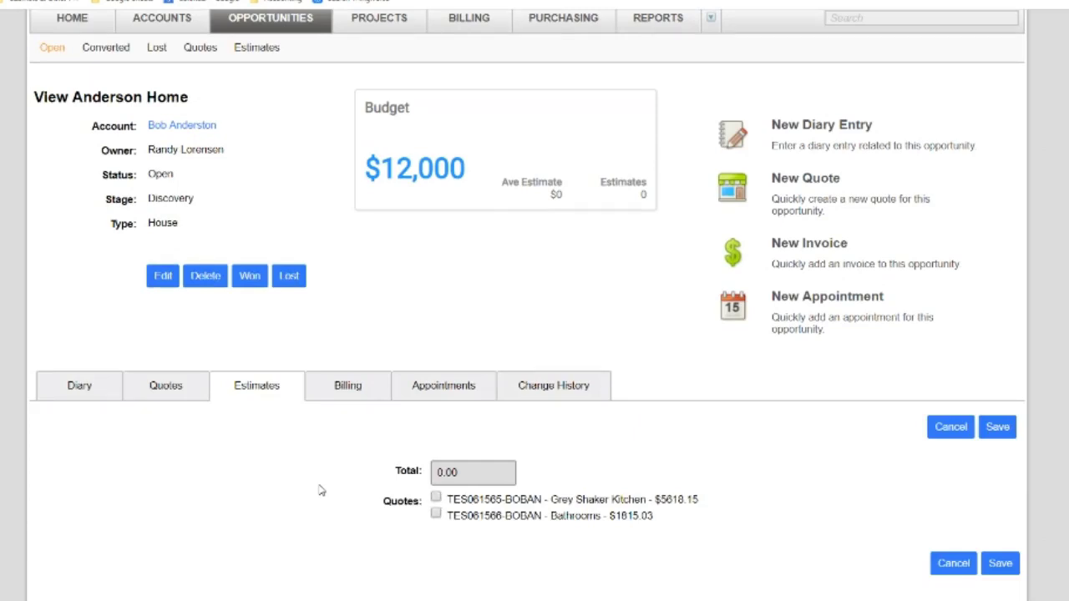
{"action": "left_click", "coordinate": [435, 499]}
{"action": "left_click", "coordinate": [994, 430]}
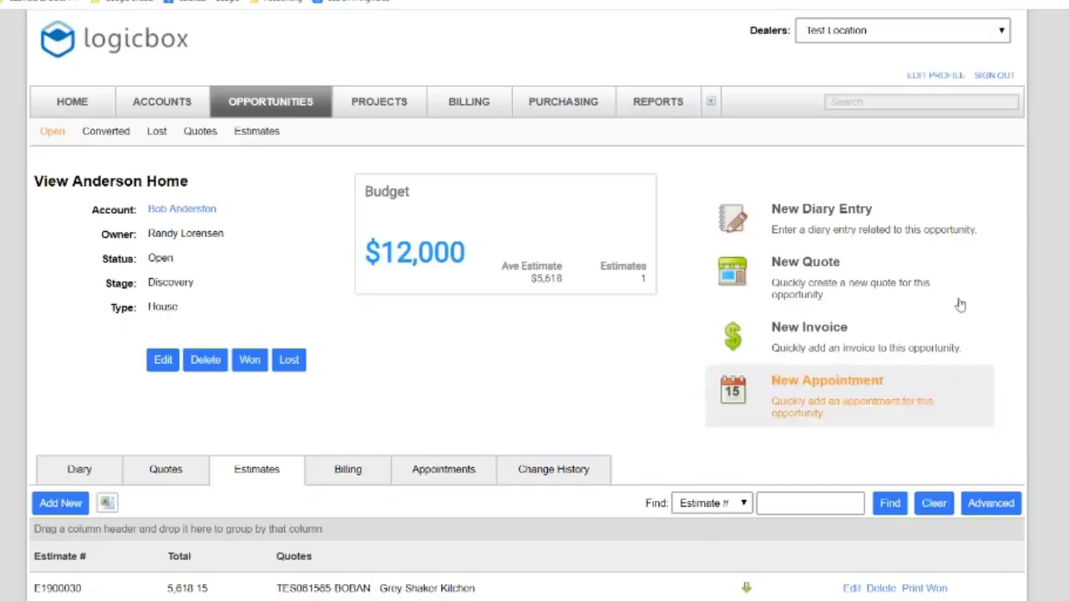
{"action": "scroll", "coordinate": [535, 334], "scroll_direction": "down", "scroll_amount": 2}
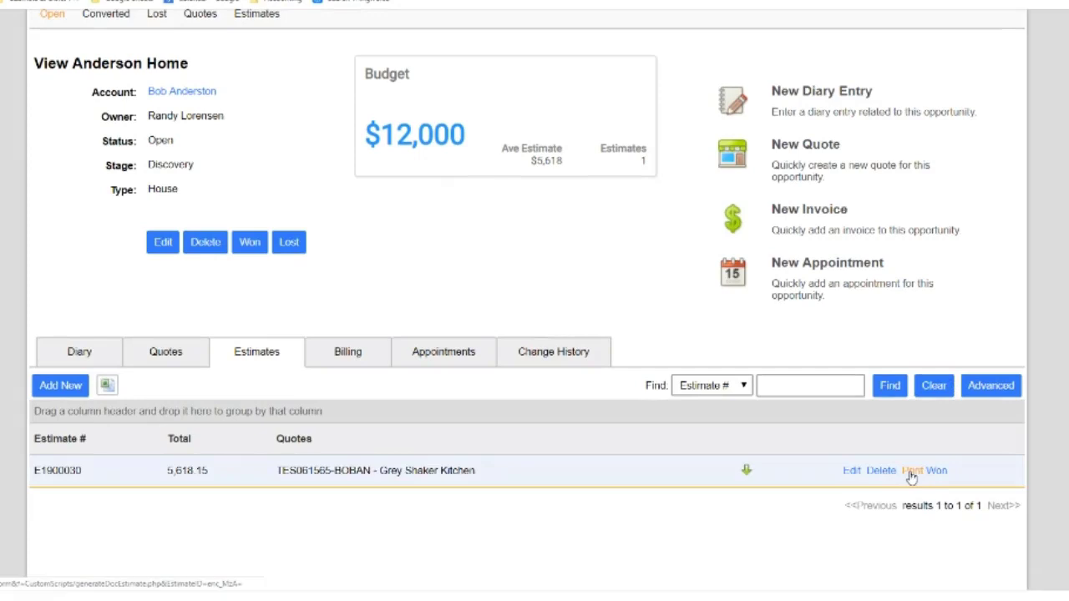
{"action": "left_click", "coordinate": [910, 473]}
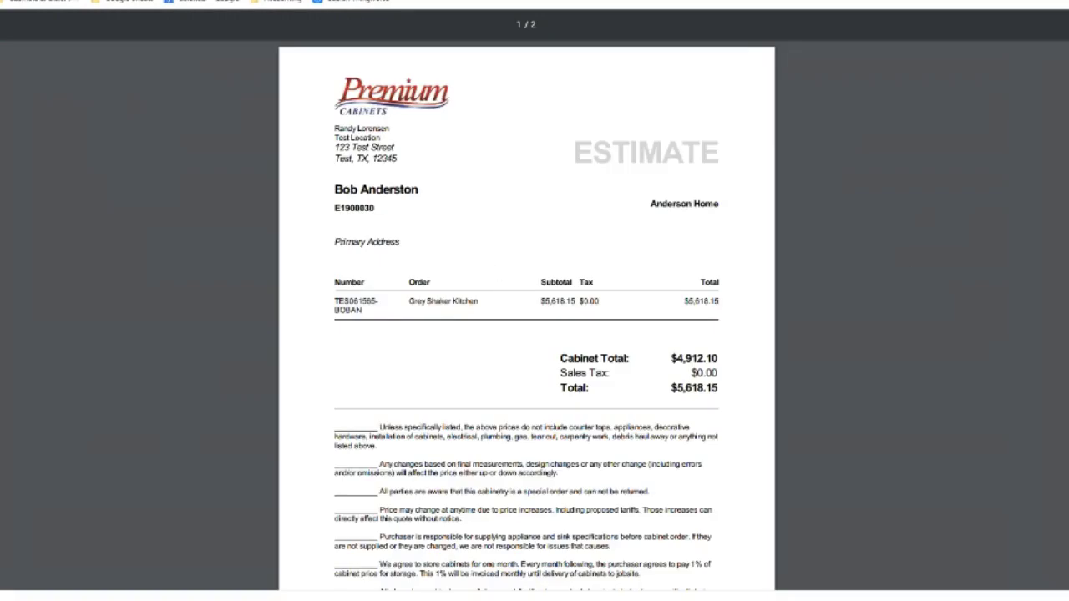
{"action": "scroll", "coordinate": [526, 318], "scroll_direction": "down", "scroll_amount": 4}
{"action": "scroll", "coordinate": [527, 317], "scroll_direction": "up", "scroll_amount": 4}
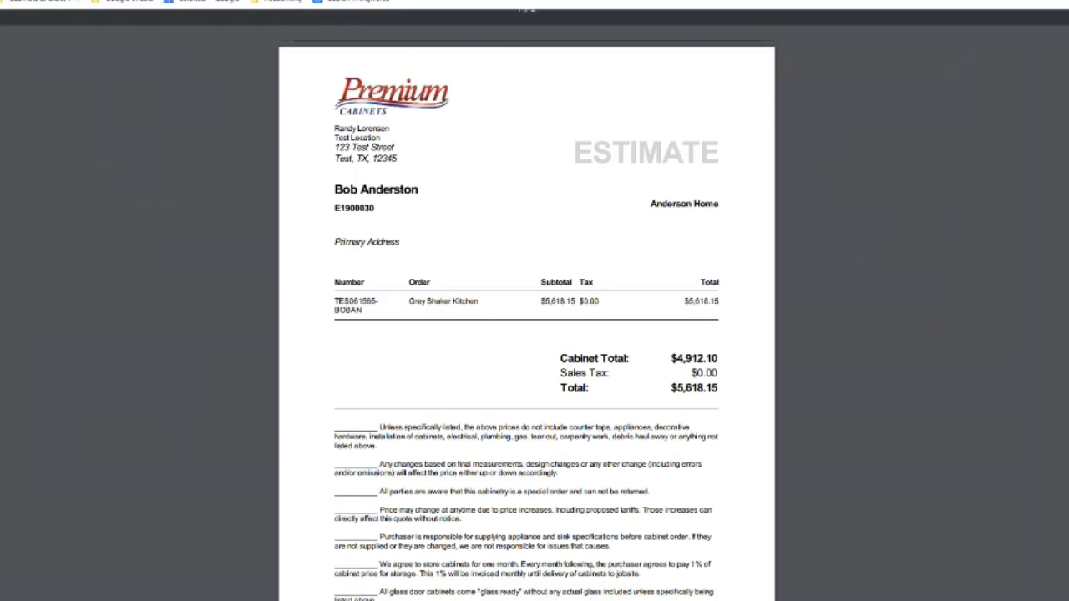
{"action": "key", "text": "ctrl+w"}
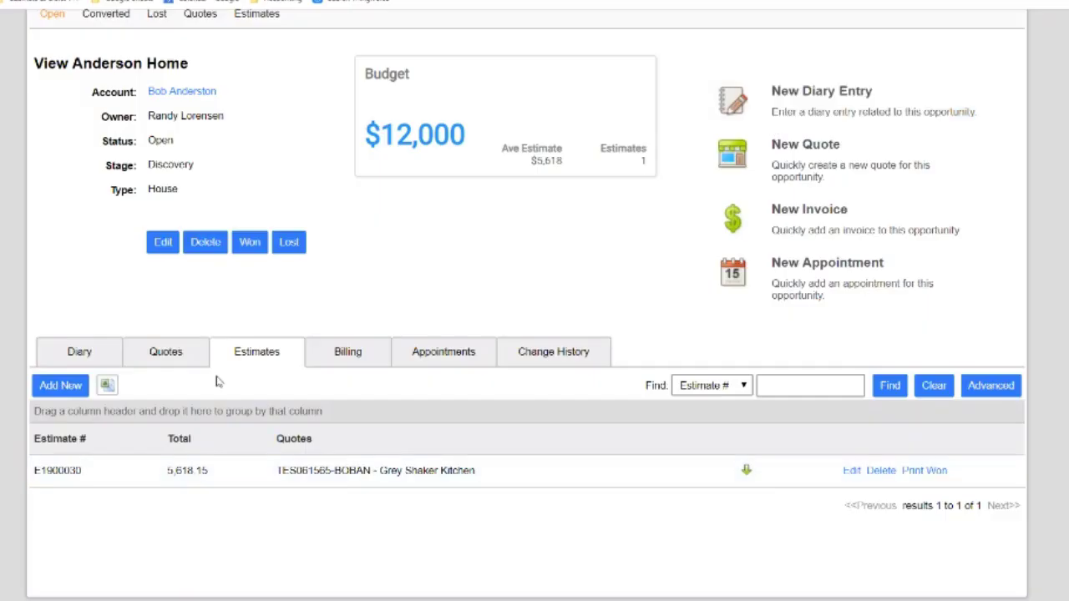
Create estimate E1900031 for 7,433.18 with both quotes, then open and cancel out of E1900030
{"action": "left_click", "coordinate": [60, 385]}
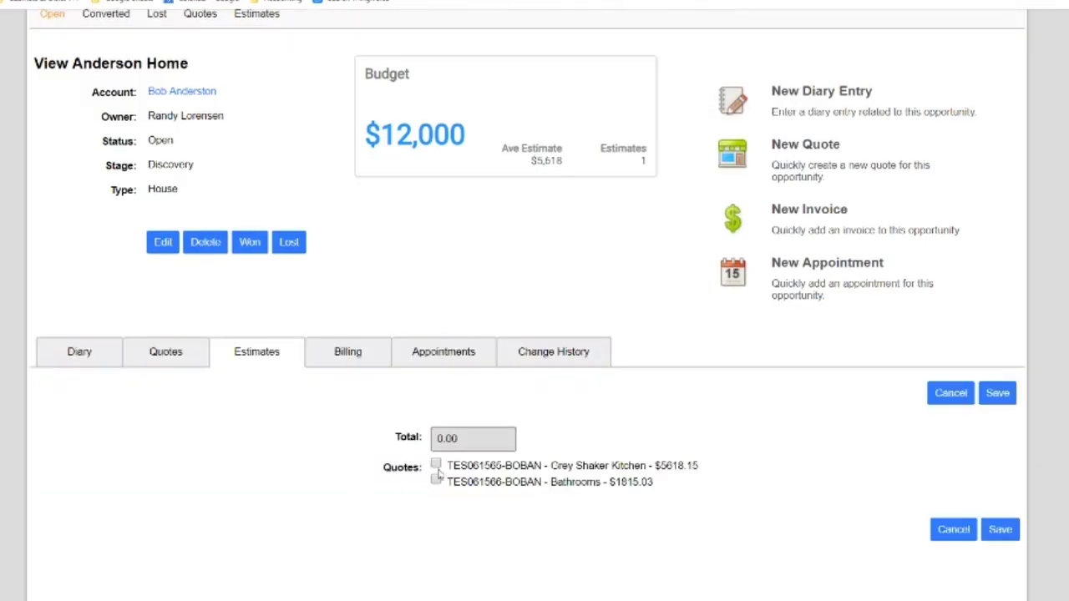
{"action": "left_click", "coordinate": [436, 465]}
{"action": "left_click", "coordinate": [436, 482]}
{"action": "left_click", "coordinate": [998, 392]}
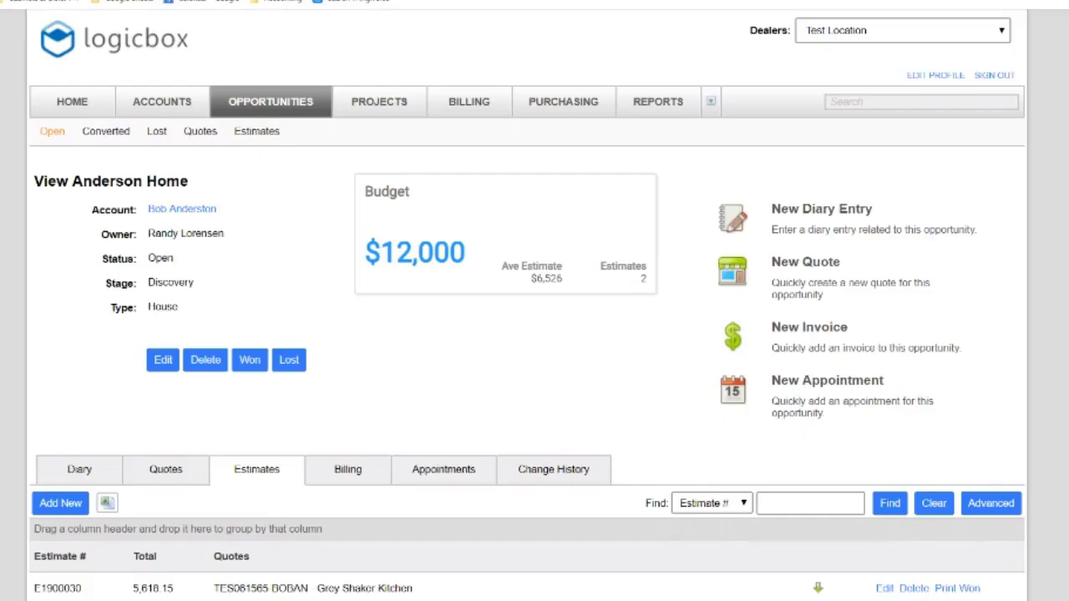
{"action": "scroll", "coordinate": [534, 335], "scroll_direction": "down", "scroll_amount": 2}
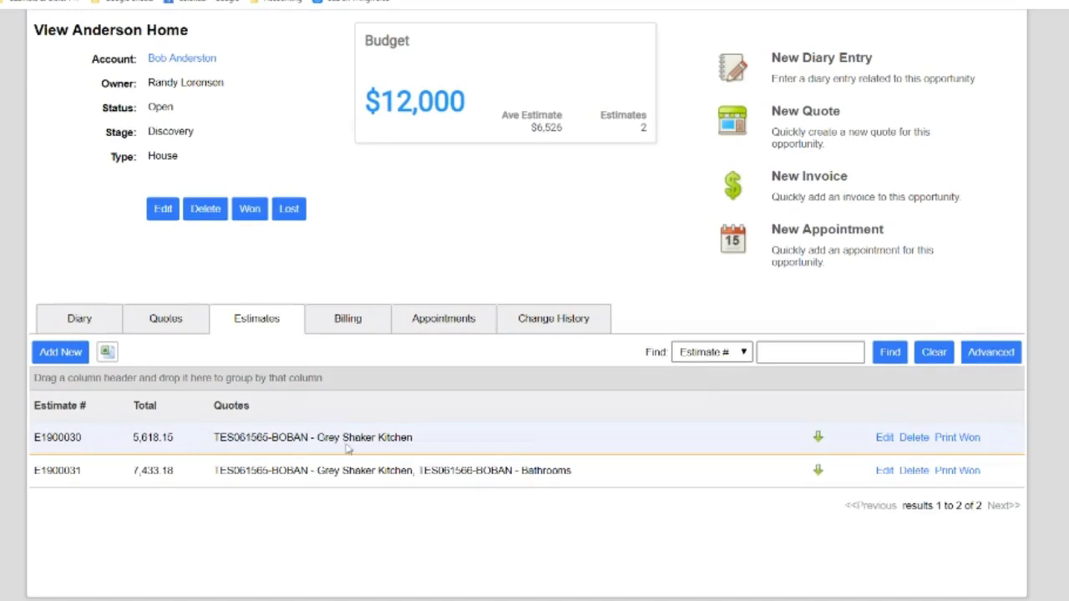
{"action": "double_click", "coordinate": [140, 437]}
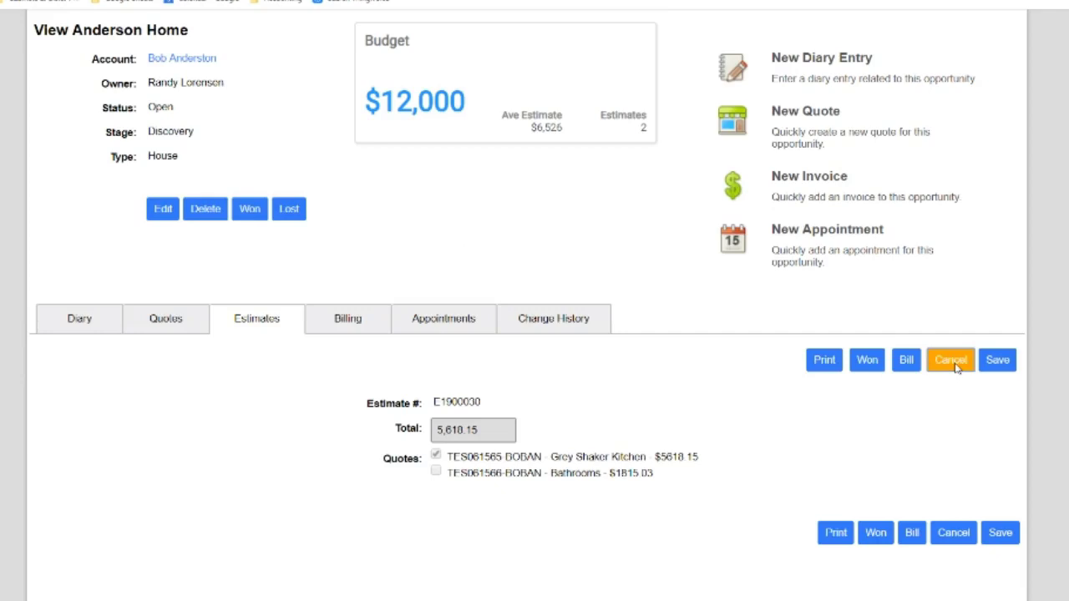
{"action": "left_click", "coordinate": [255, 323]}
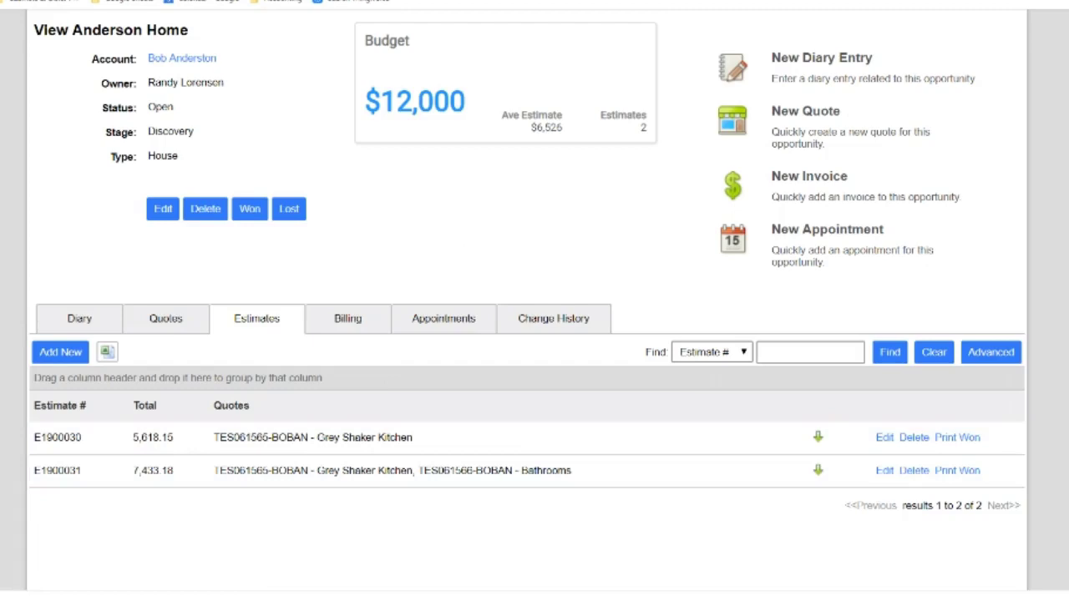
{"action": "left_click", "coordinate": [84, 598]}
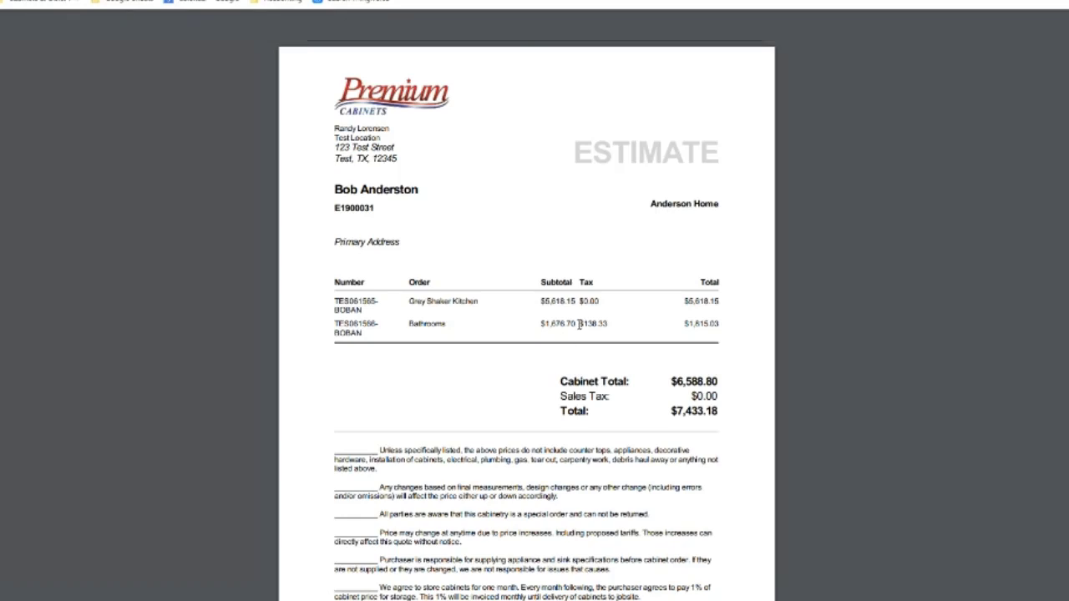
{"action": "left_click_drag", "start_coordinate": [587, 328], "coordinate": [611, 300]}
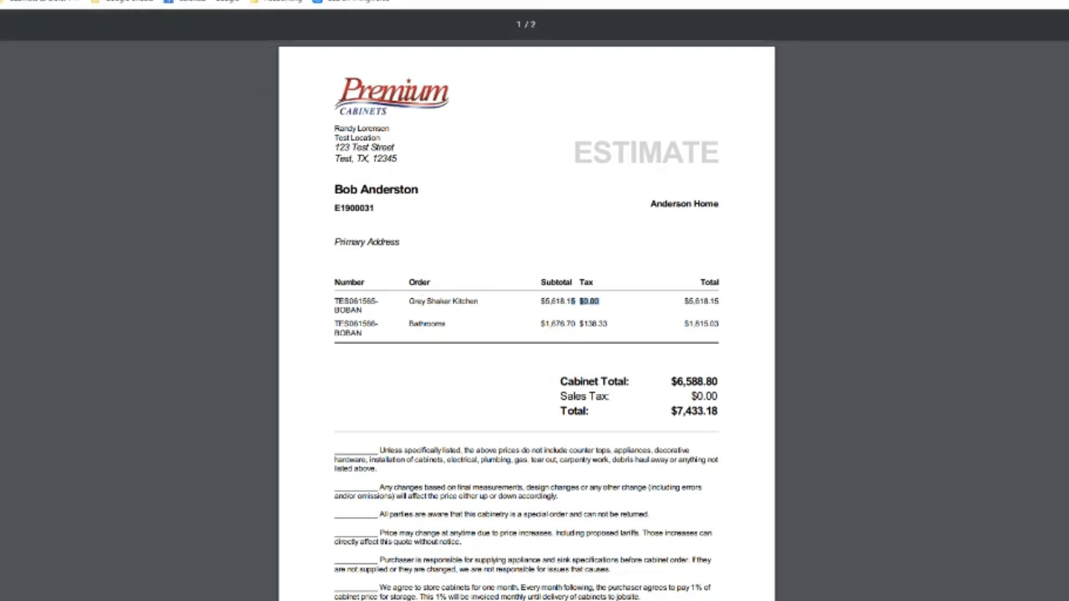
{"action": "key", "text": "ctrl+w"}
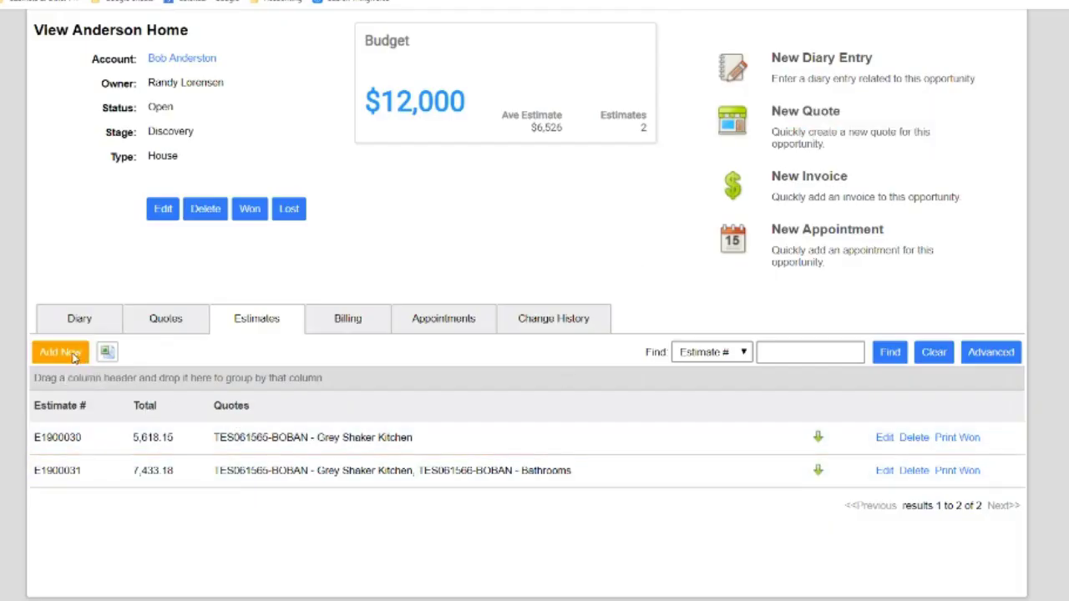
Create a 'White Shaker Kitchen' quote with room Kitchen and open its line-item editor
{"action": "left_click", "coordinate": [166, 322]}
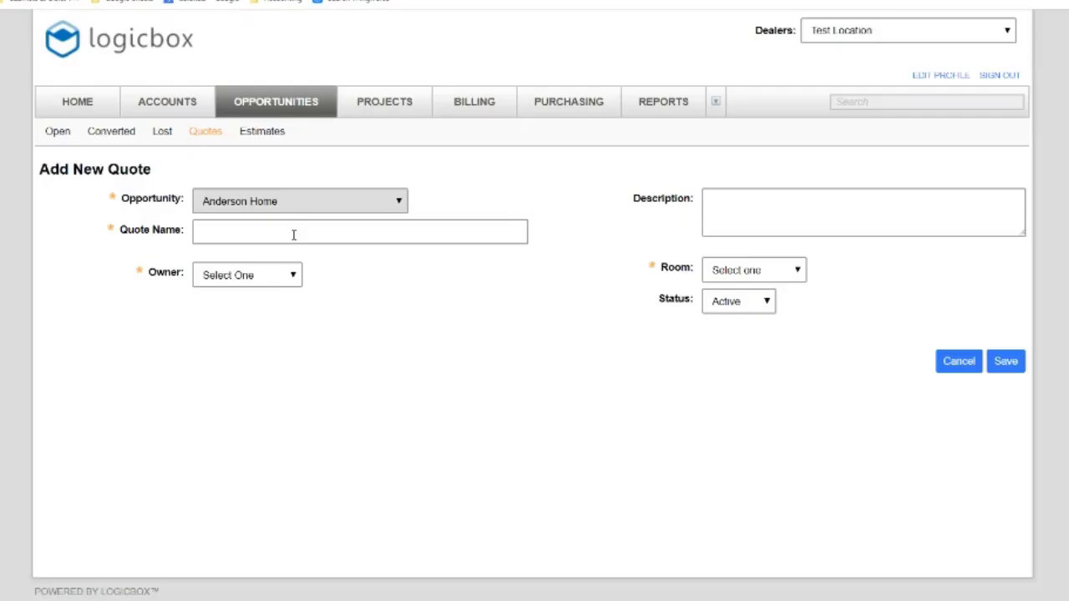
{"action": "left_click", "coordinate": [294, 234]}
{"action": "type", "text": "White Shaker Kitchen"}
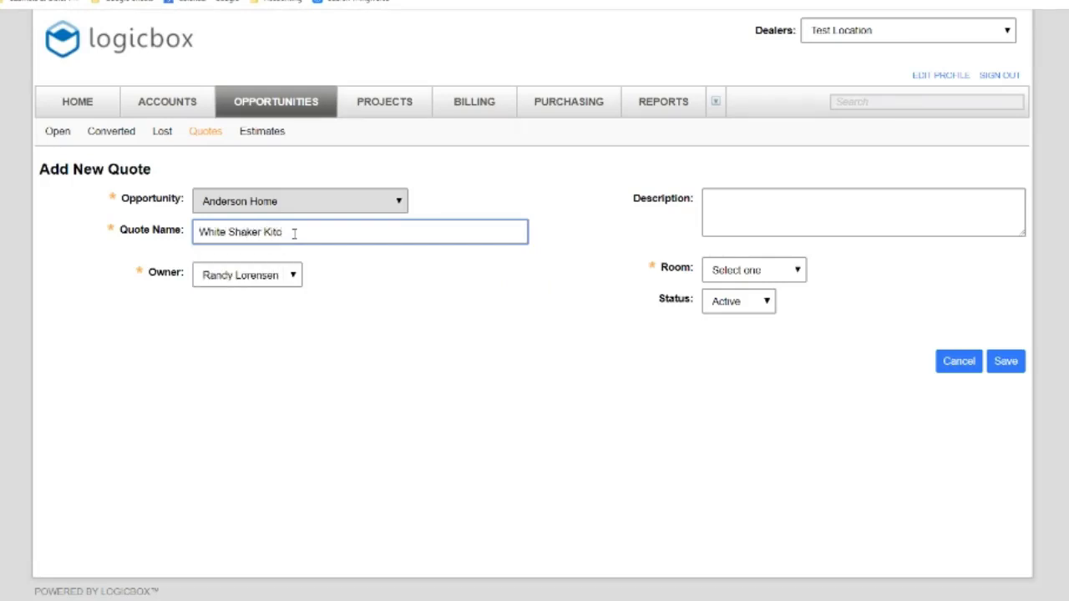
{"action": "left_click", "coordinate": [744, 274]}
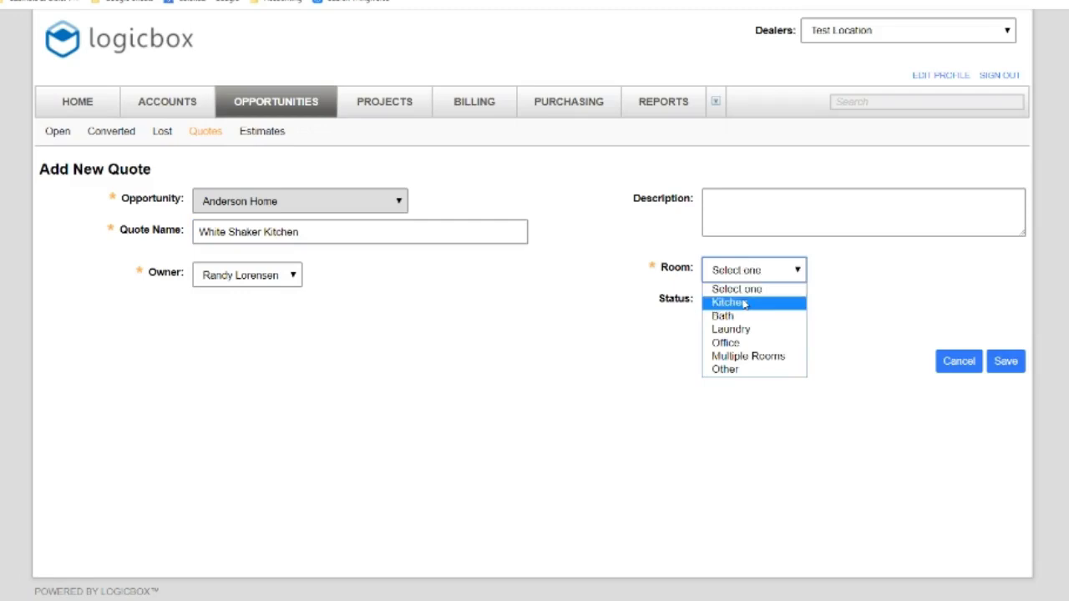
{"action": "left_click", "coordinate": [758, 306]}
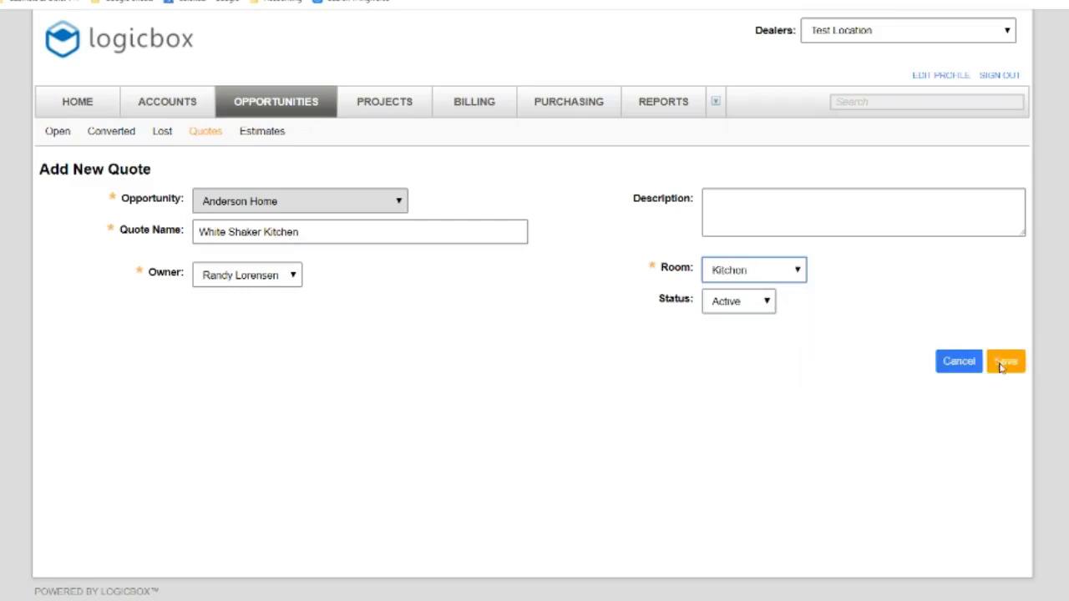
{"action": "left_click", "coordinate": [1005, 362]}
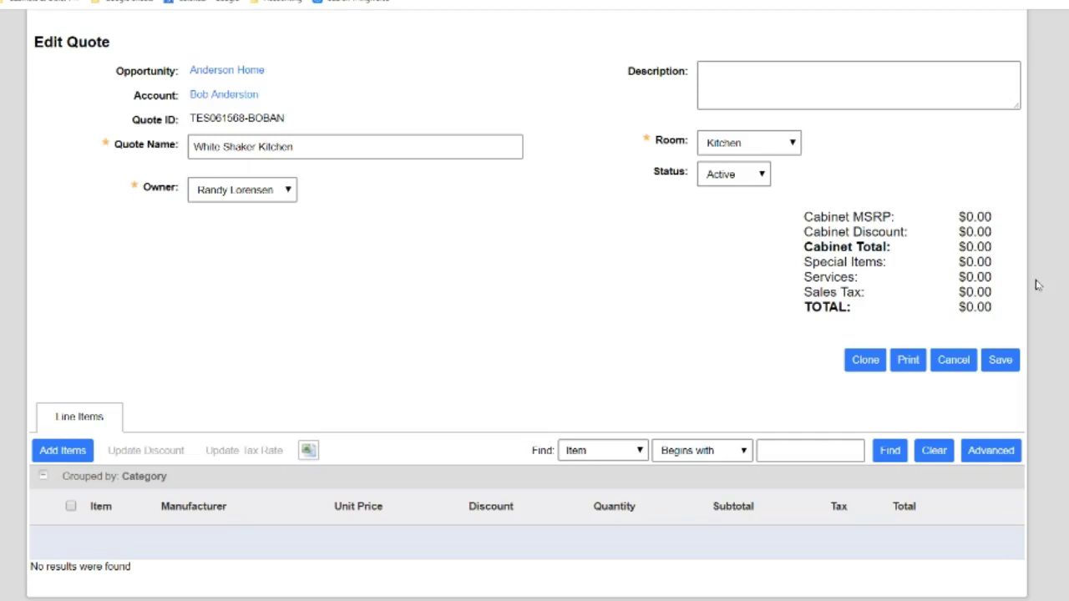
{"action": "left_click", "coordinate": [63, 451]}
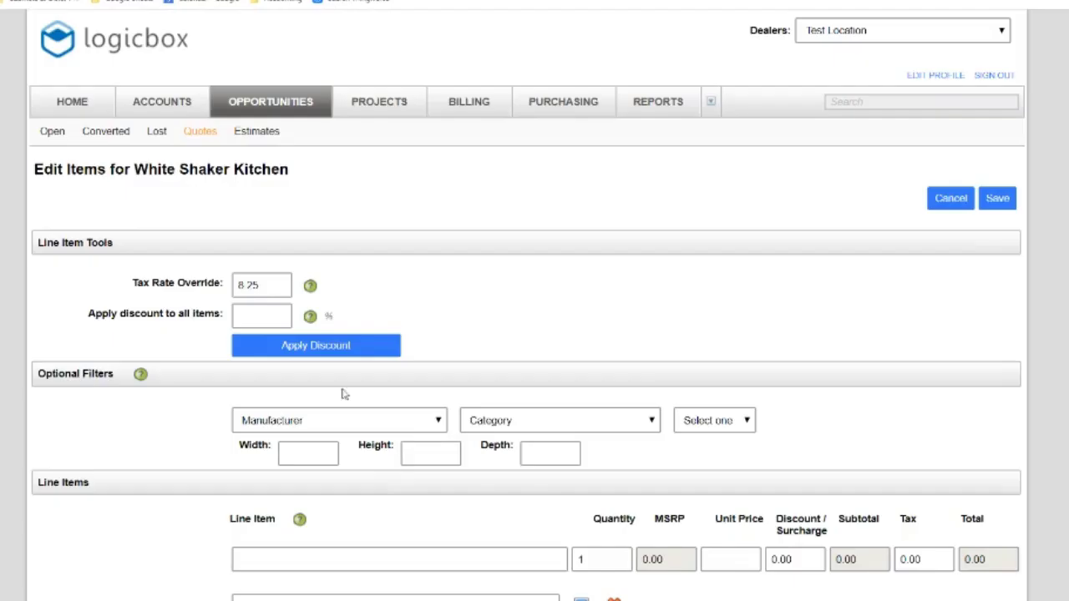
{"action": "left_click", "coordinate": [335, 418]}
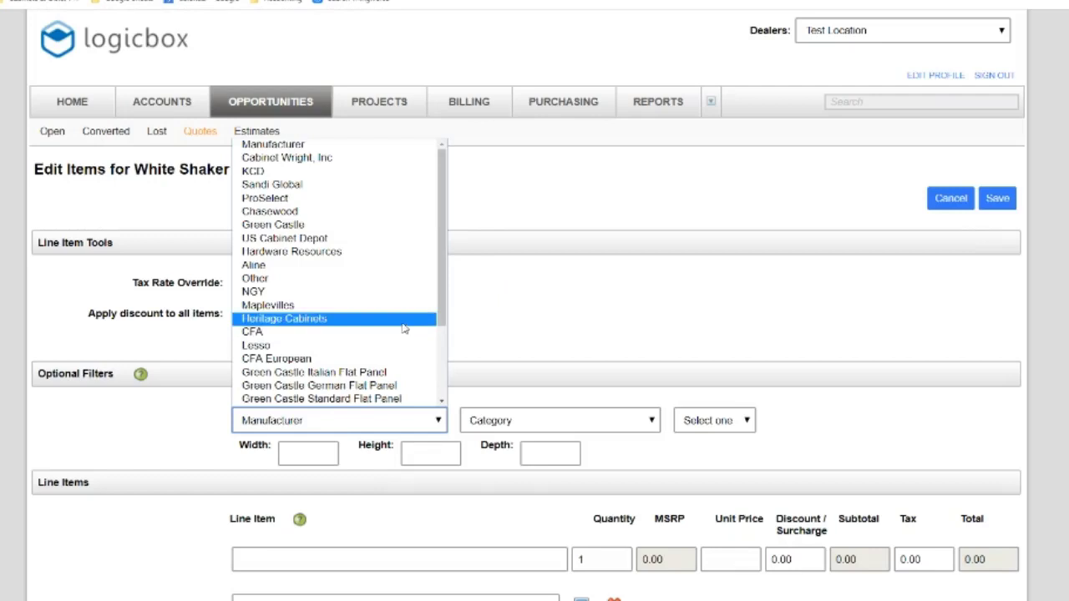
Add ten SSW-3DB36 drawer base cabinets from Sandi Global's Sandi Shaker White door style
{"action": "left_click", "coordinate": [299, 185]}
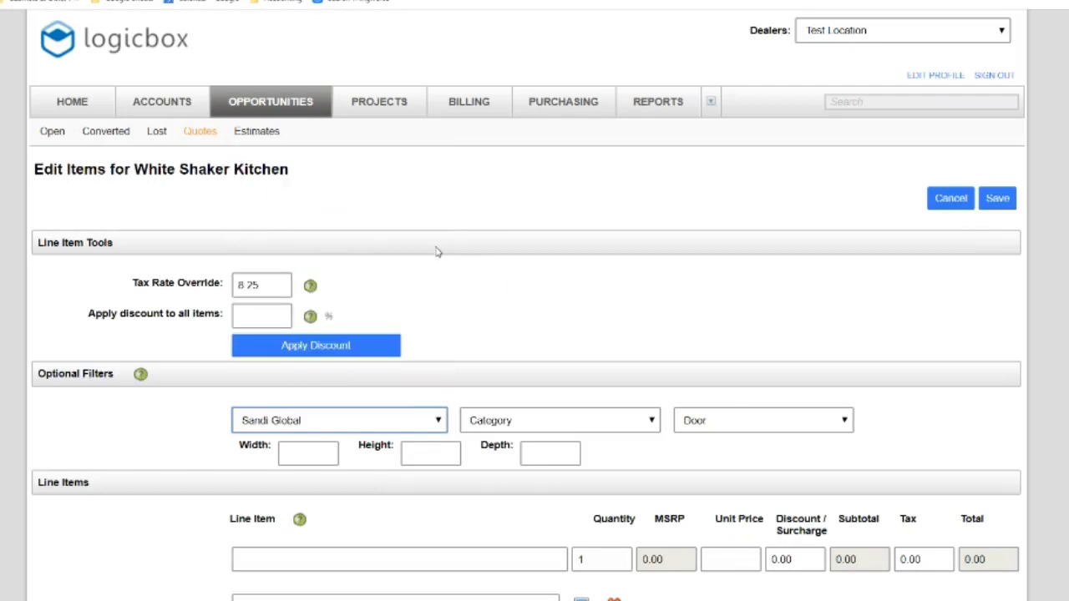
{"action": "left_click", "coordinate": [743, 429]}
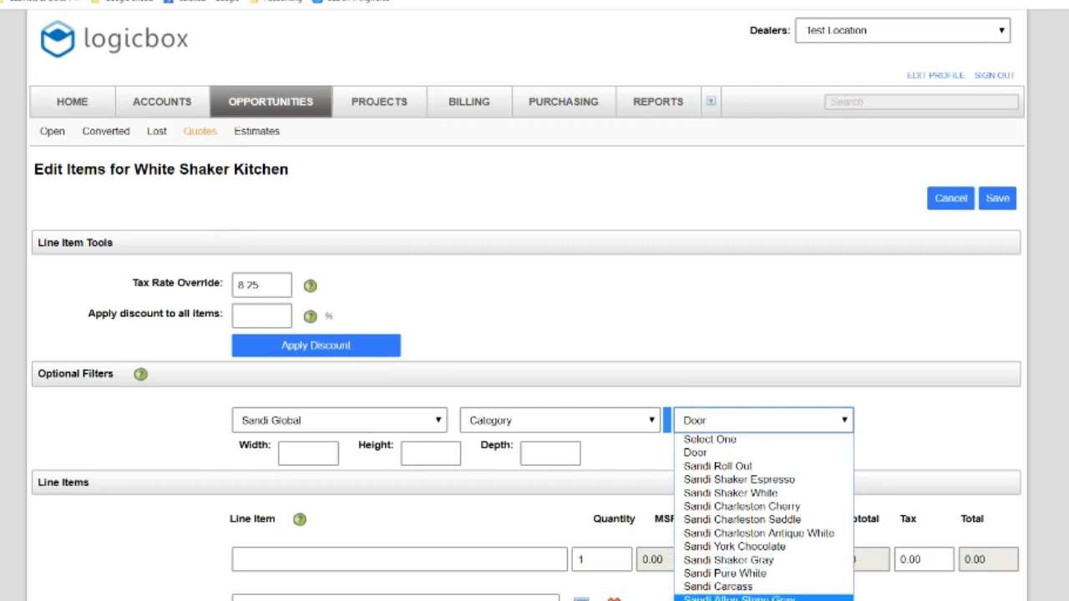
{"action": "left_click", "coordinate": [804, 495]}
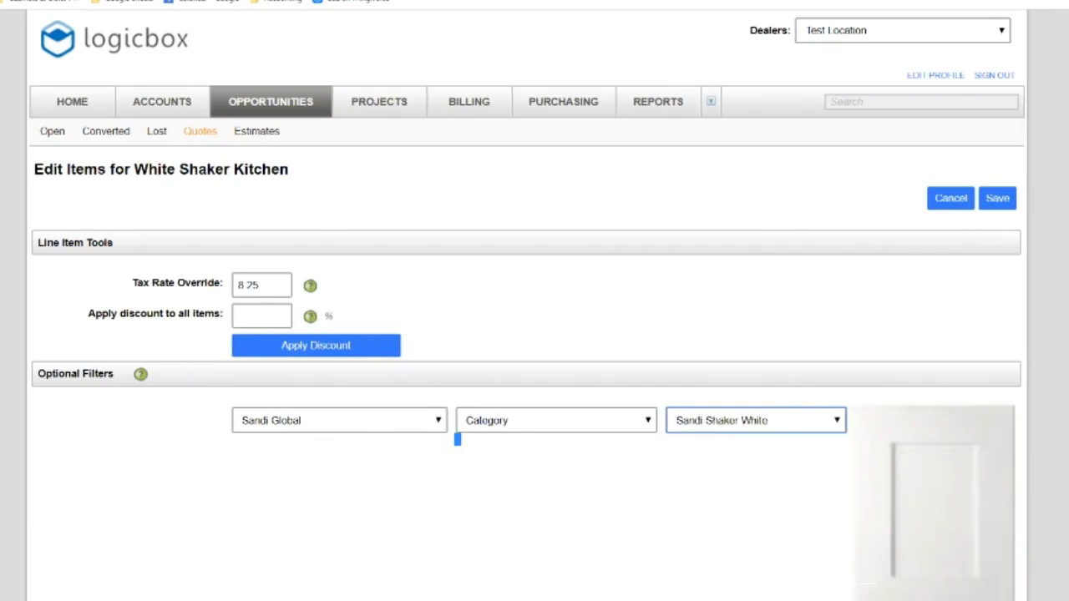
{"action": "scroll", "coordinate": [303, 280], "scroll_direction": "down", "scroll_amount": 5}
{"action": "left_click", "coordinate": [302, 281]}
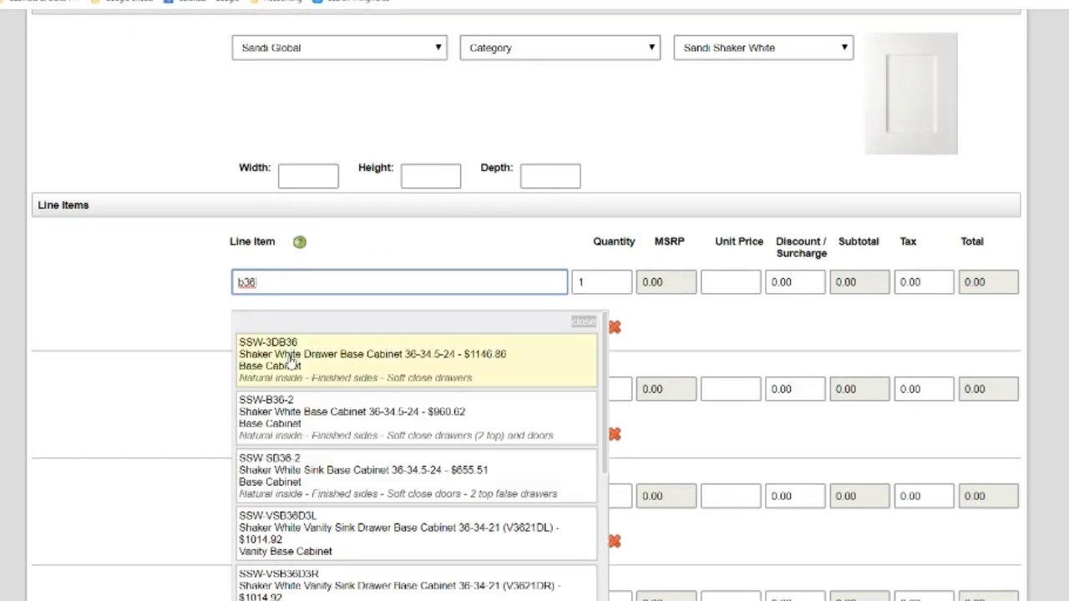
{"action": "left_click", "coordinate": [291, 359]}
{"action": "key", "text": "Tab"}
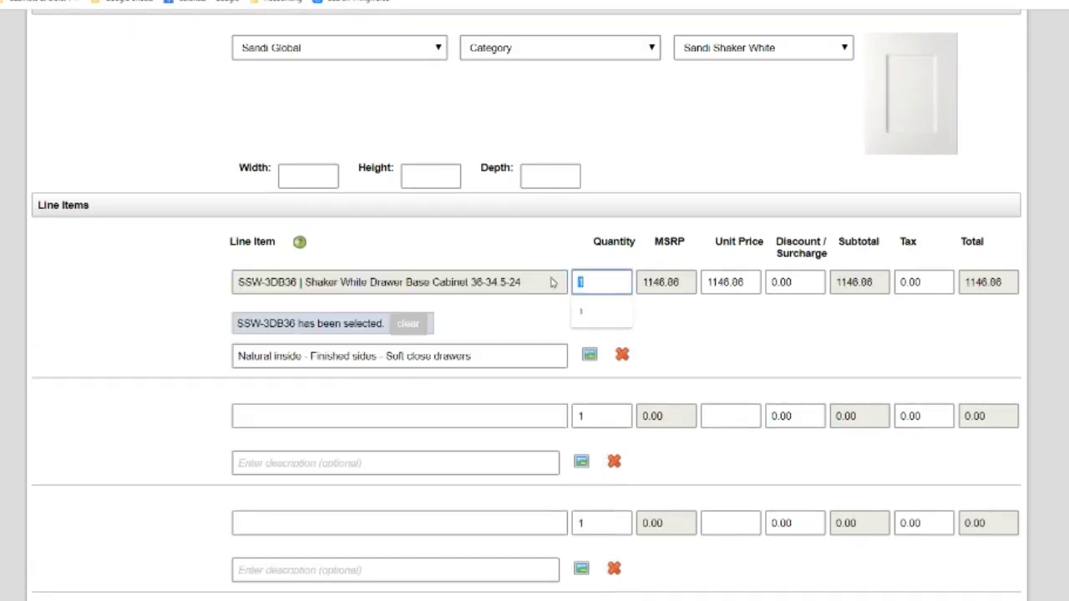
{"action": "type", "text": "0"}
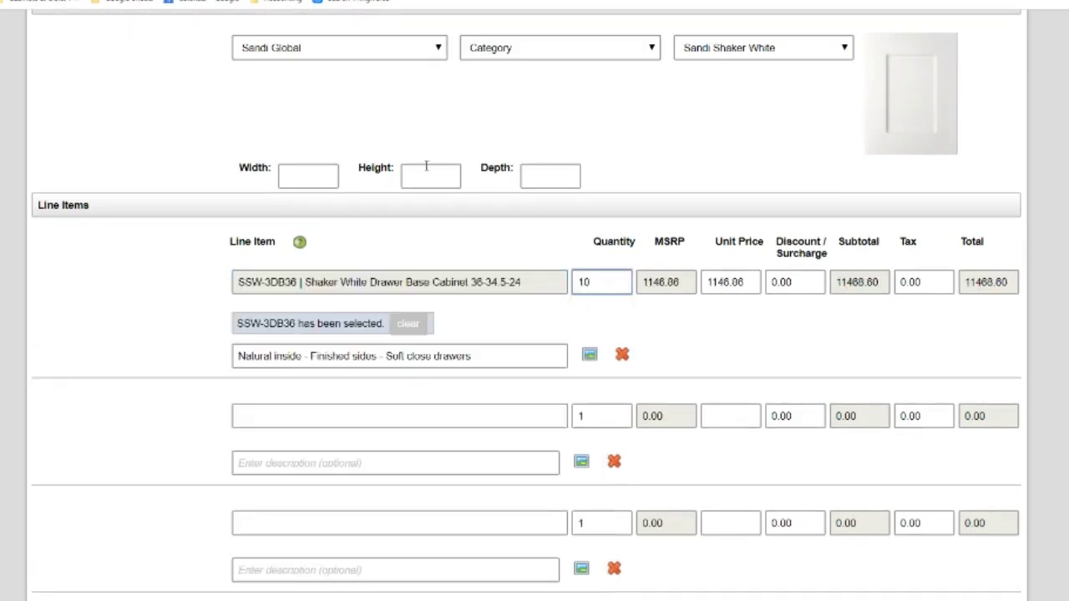
{"action": "left_click", "coordinate": [426, 174]}
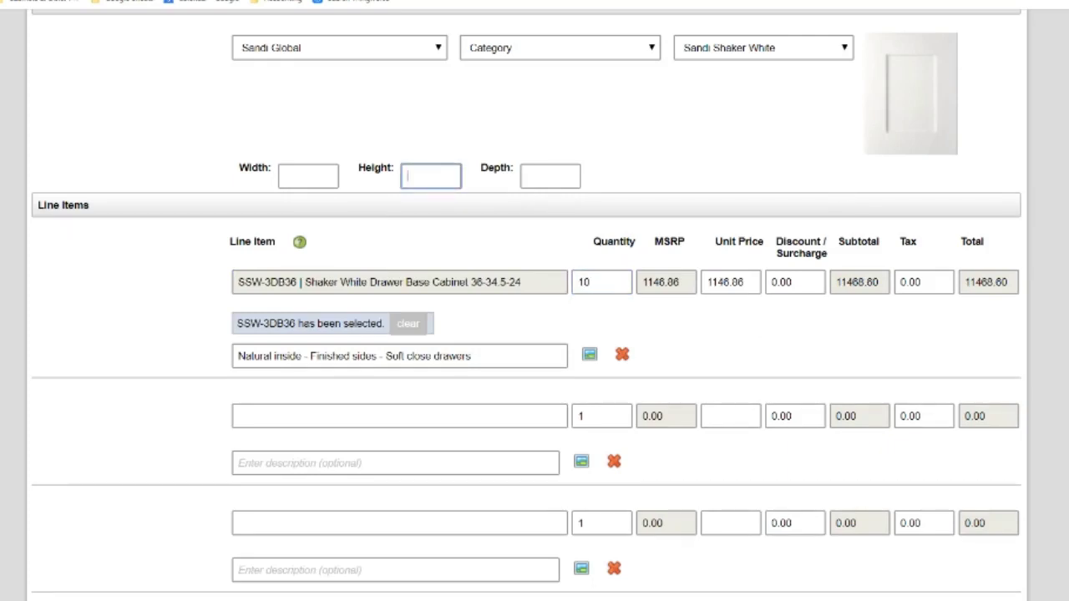
Set the tax rate override to 8.25 and recalculate the tax
{"action": "scroll", "coordinate": [430, 176], "scroll_direction": "up", "scroll_amount": 3}
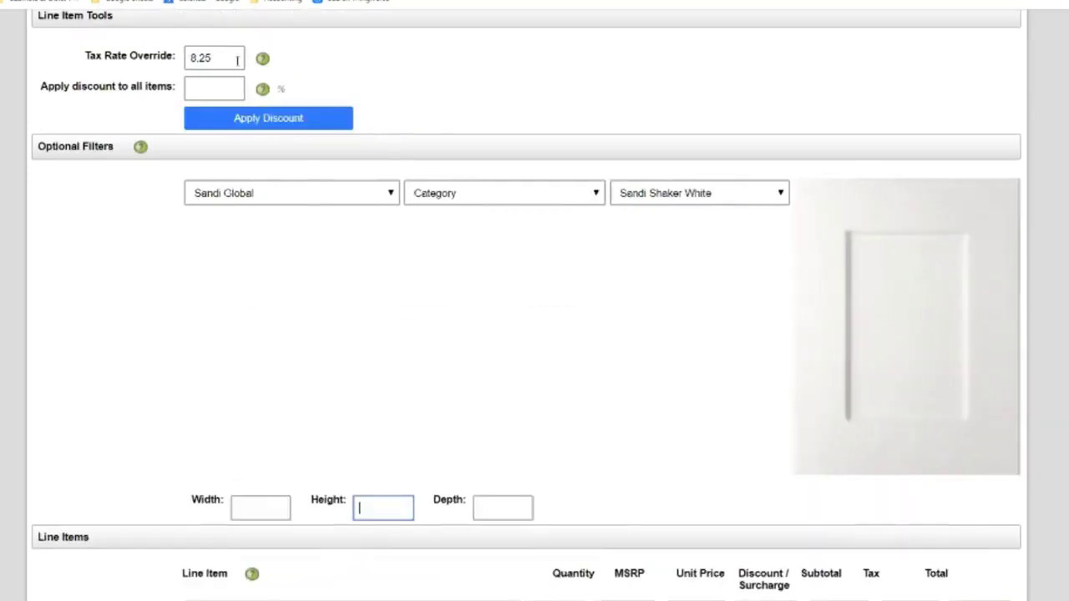
{"action": "left_click", "coordinate": [262, 57]}
{"action": "left_click", "coordinate": [178, 53]}
{"action": "type", "text": "8.252"}
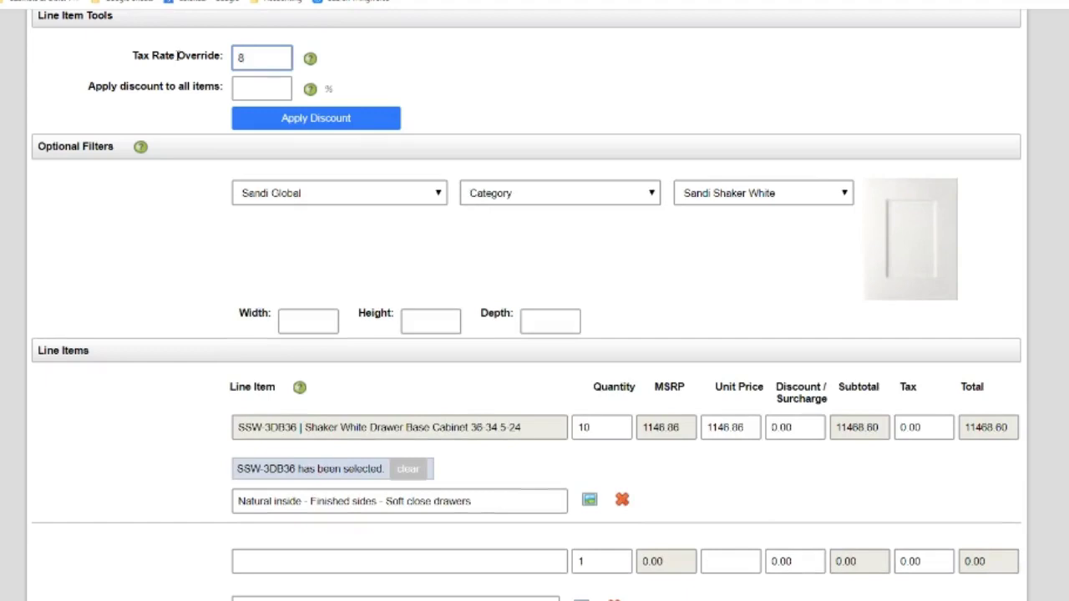
{"action": "left_click", "coordinate": [272, 125]}
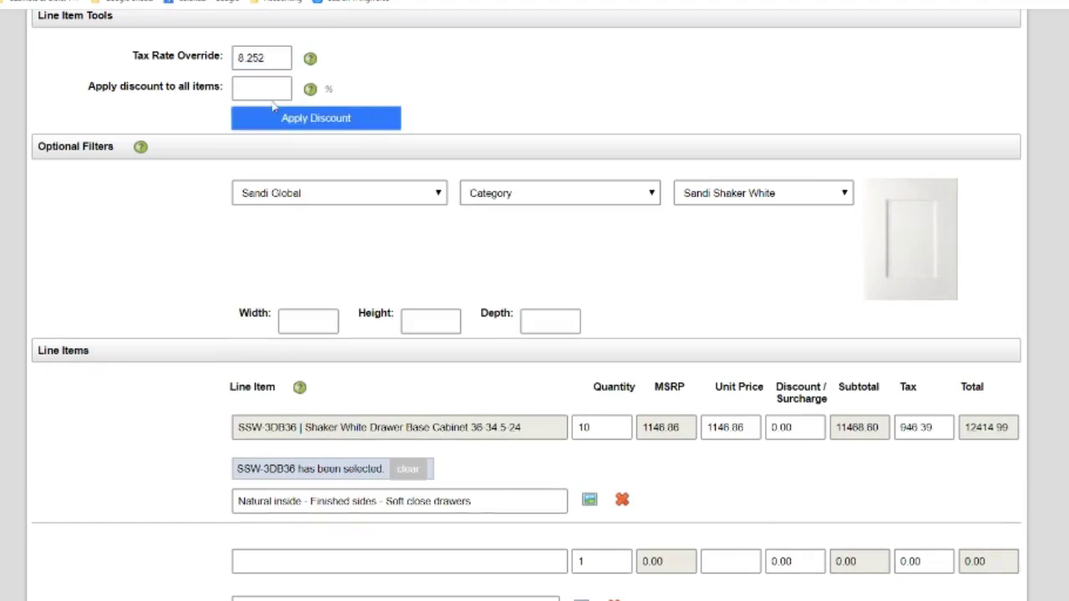
{"action": "left_click", "coordinate": [273, 57]}
{"action": "left_click", "coordinate": [285, 122]}
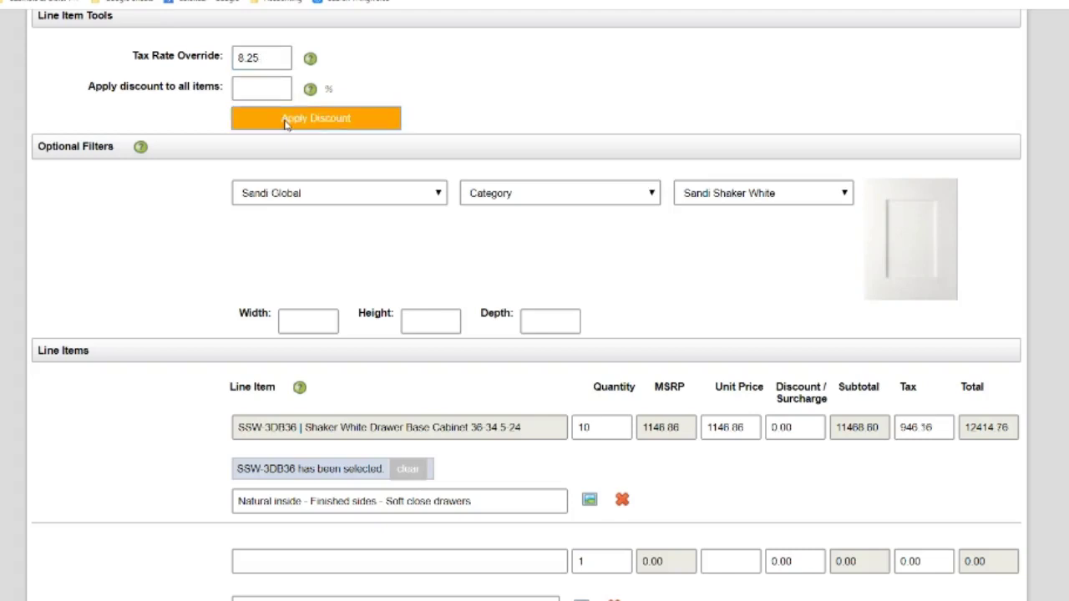
{"action": "left_click", "coordinate": [270, 87]}
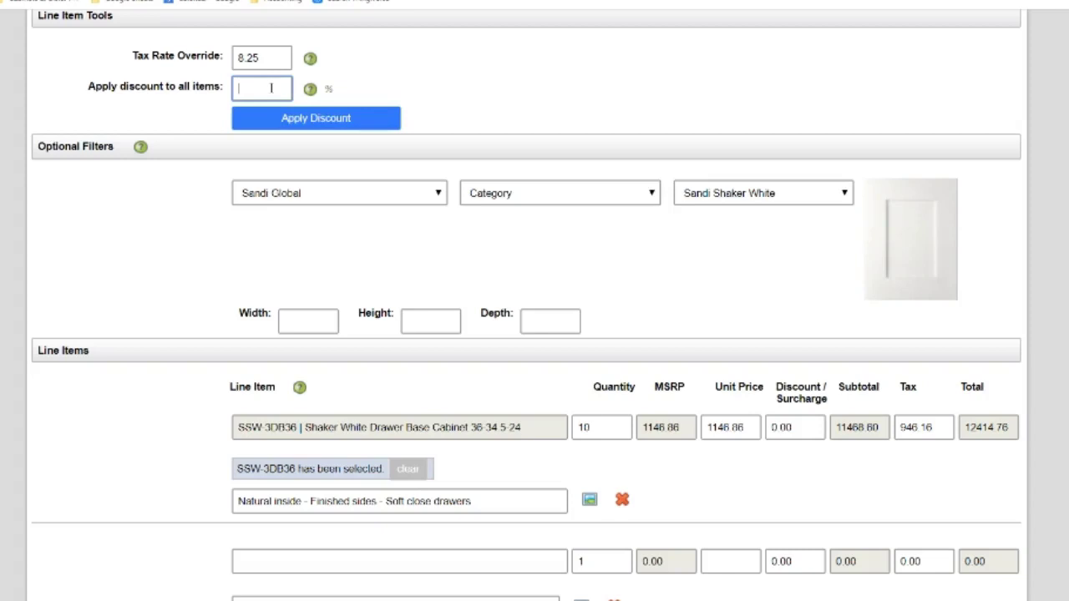
{"action": "left_click_drag", "start_coordinate": [264, 57], "coordinate": [198, 53]}
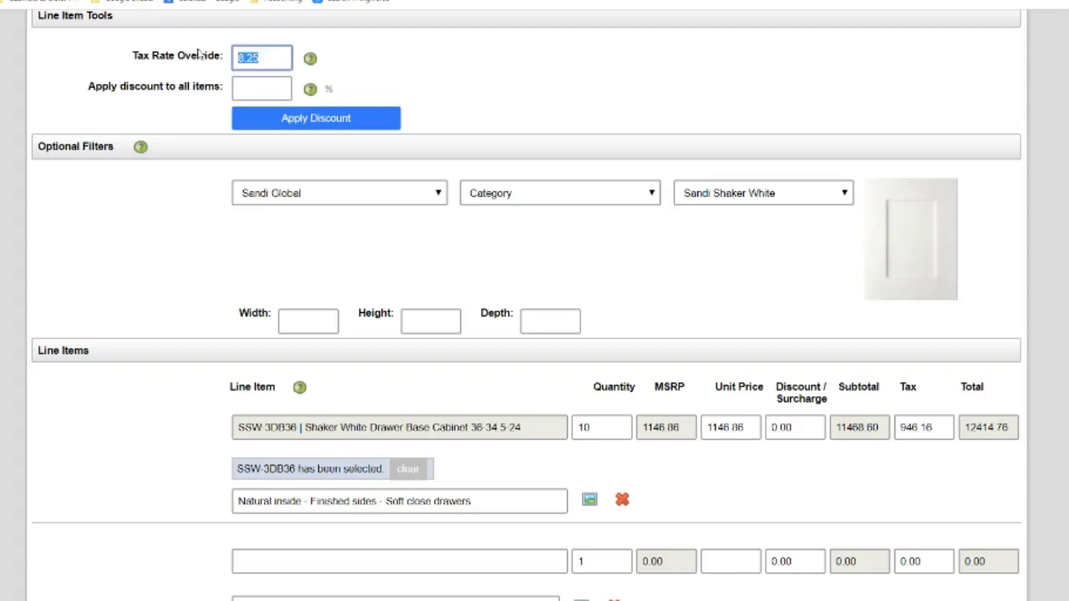
{"action": "left_click", "coordinate": [270, 63]}
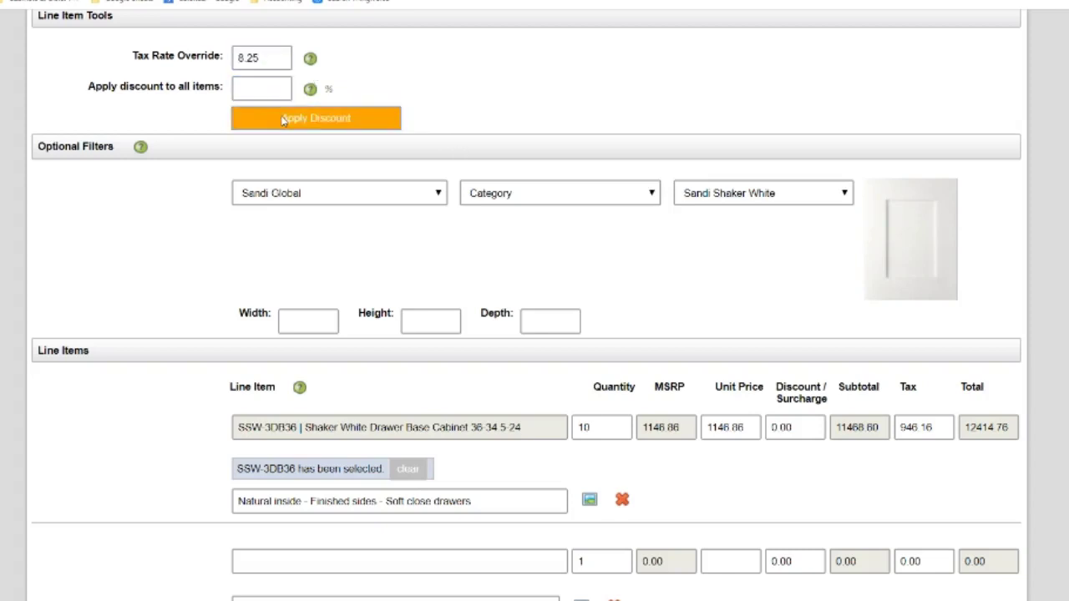
{"action": "left_click", "coordinate": [269, 58]}
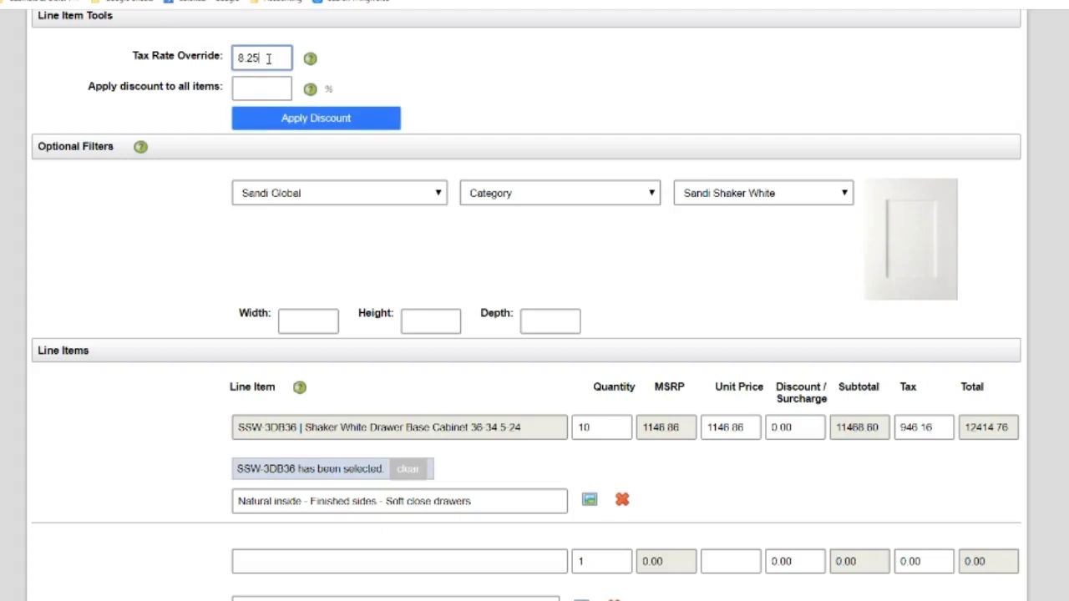
{"action": "left_click_drag", "start_coordinate": [266, 57], "coordinate": [165, 52]}
Apply a 45% discount to all items and save the quote, totalling $6828.09
{"action": "left_click", "coordinate": [254, 86]}
{"action": "type", "text": "45"}
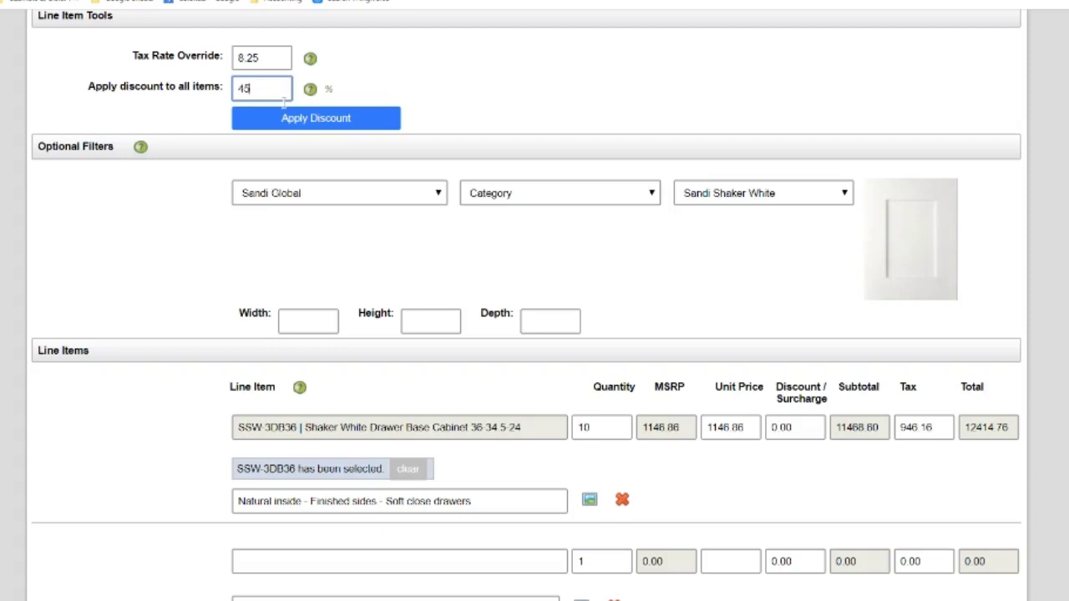
{"action": "left_click", "coordinate": [310, 119]}
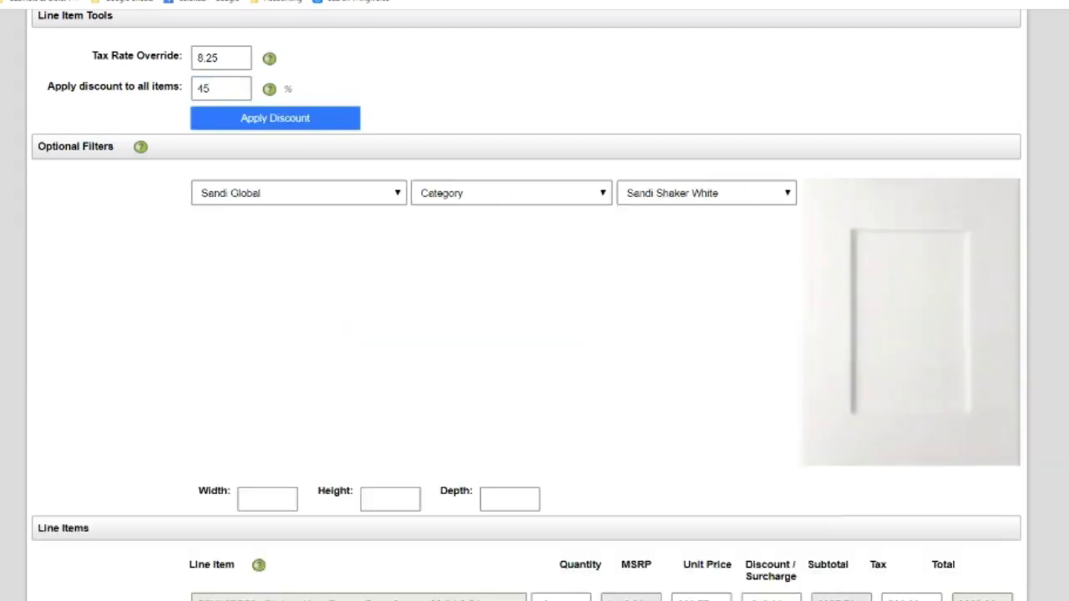
{"action": "scroll", "coordinate": [1008, 228], "scroll_direction": "down", "scroll_amount": 10}
{"action": "left_click", "coordinate": [999, 570]}
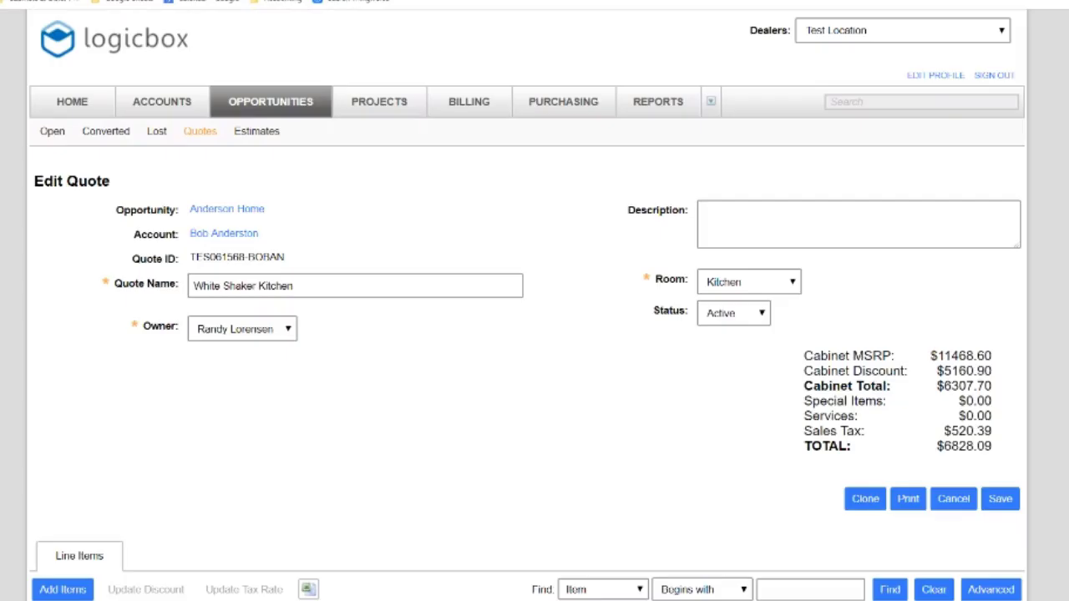
Open the White Shaker Kitchen quote from the list of all quotes
{"action": "scroll", "coordinate": [534, 334], "scroll_direction": "down", "scroll_amount": 3}
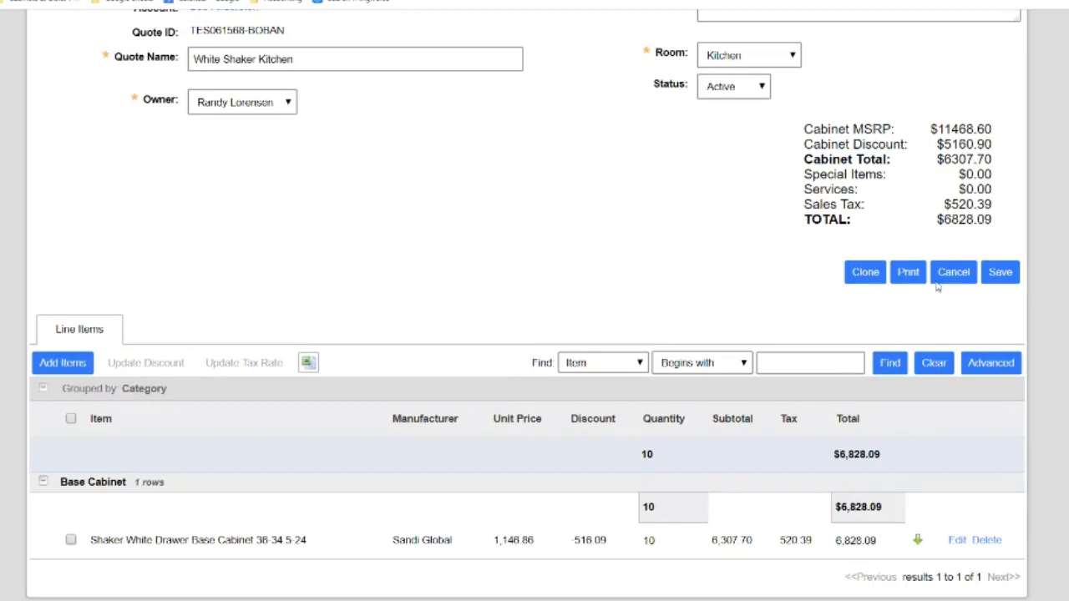
{"action": "scroll", "coordinate": [535, 334], "scroll_direction": "up", "scroll_amount": 3}
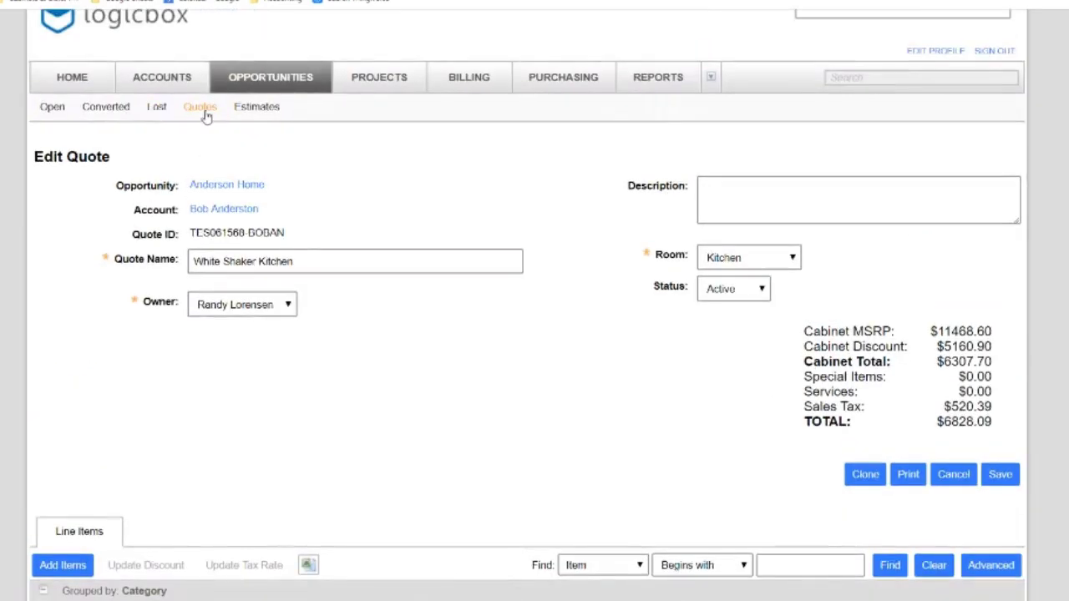
{"action": "left_click", "coordinate": [206, 114]}
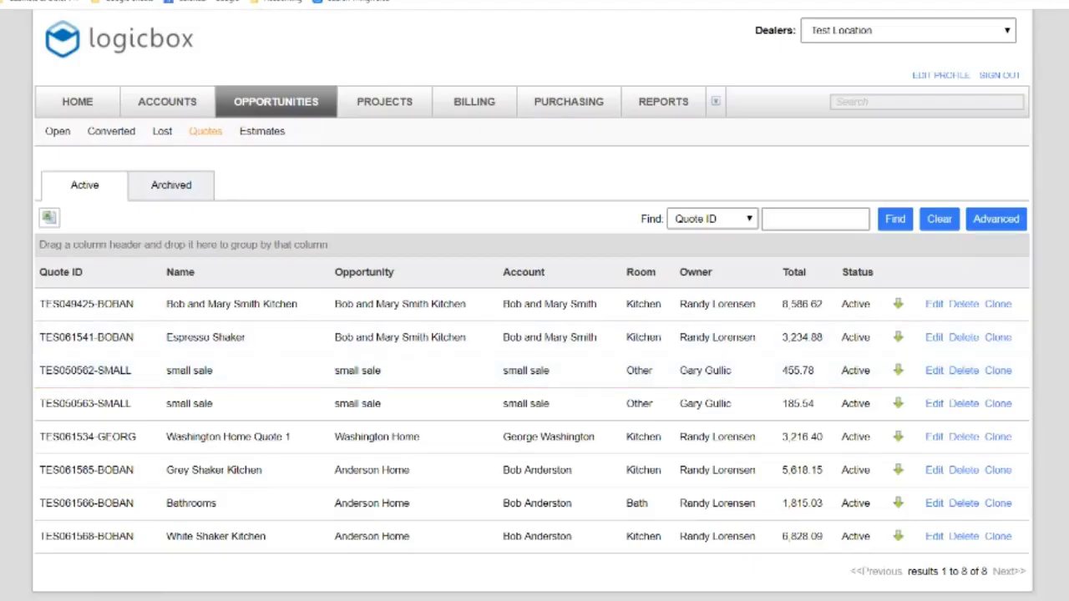
{"action": "left_click", "coordinate": [216, 536]}
Return to Anderson Home and view its three quotes, including White Shaker Kitchen at 6,828.09
{"action": "left_click", "coordinate": [222, 187]}
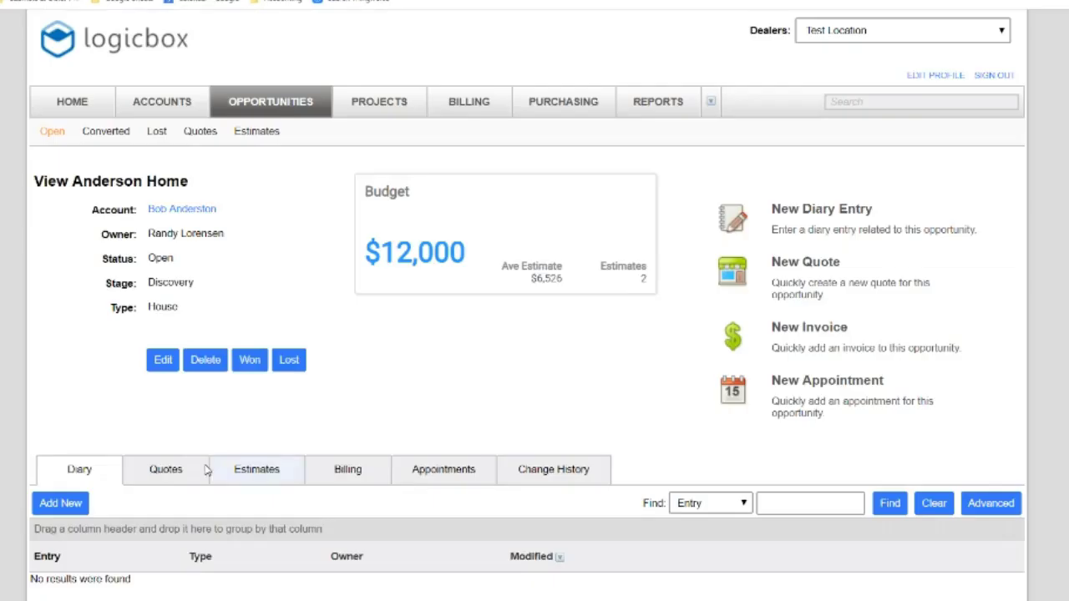
{"action": "left_click", "coordinate": [167, 476]}
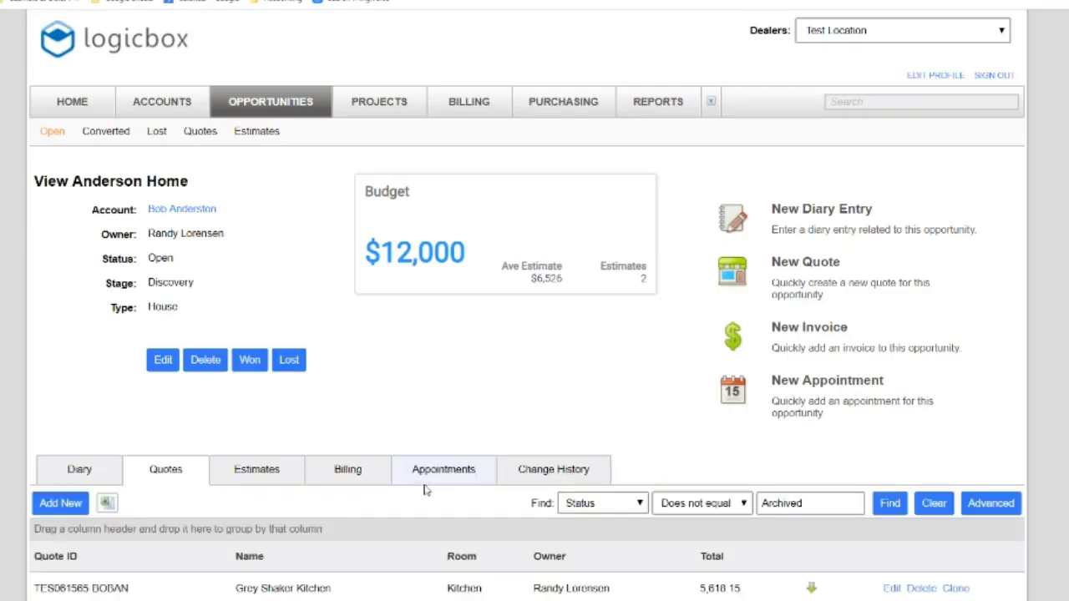
{"action": "scroll", "coordinate": [534, 335], "scroll_direction": "down", "scroll_amount": 2}
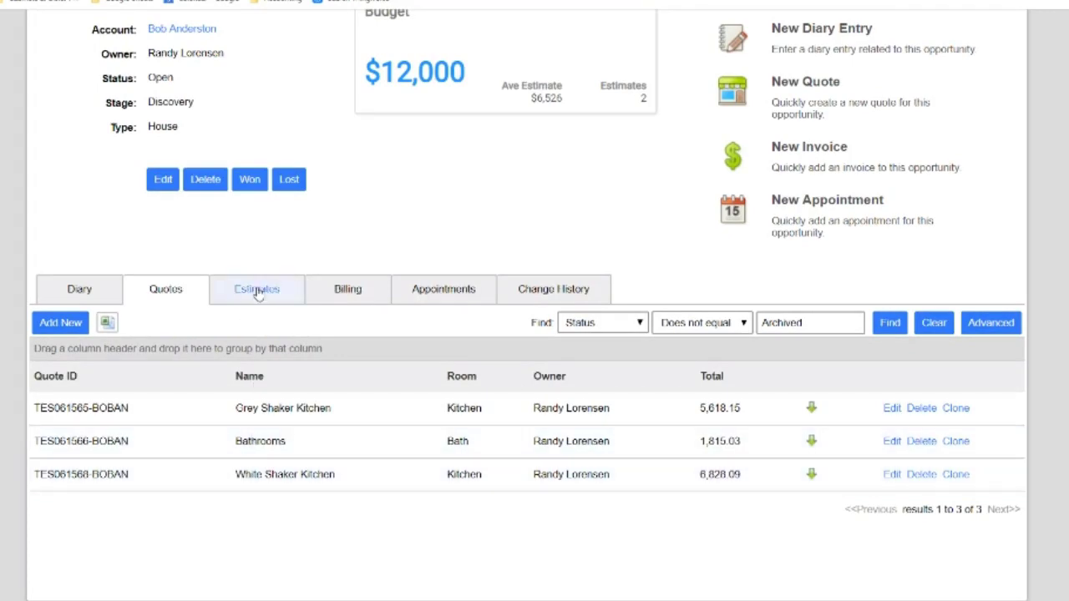
Create a new Anderson Home estimate combining the Bathrooms and White Shaker Kitchen quotes
{"action": "left_click", "coordinate": [259, 289]}
{"action": "left_click", "coordinate": [60, 352]}
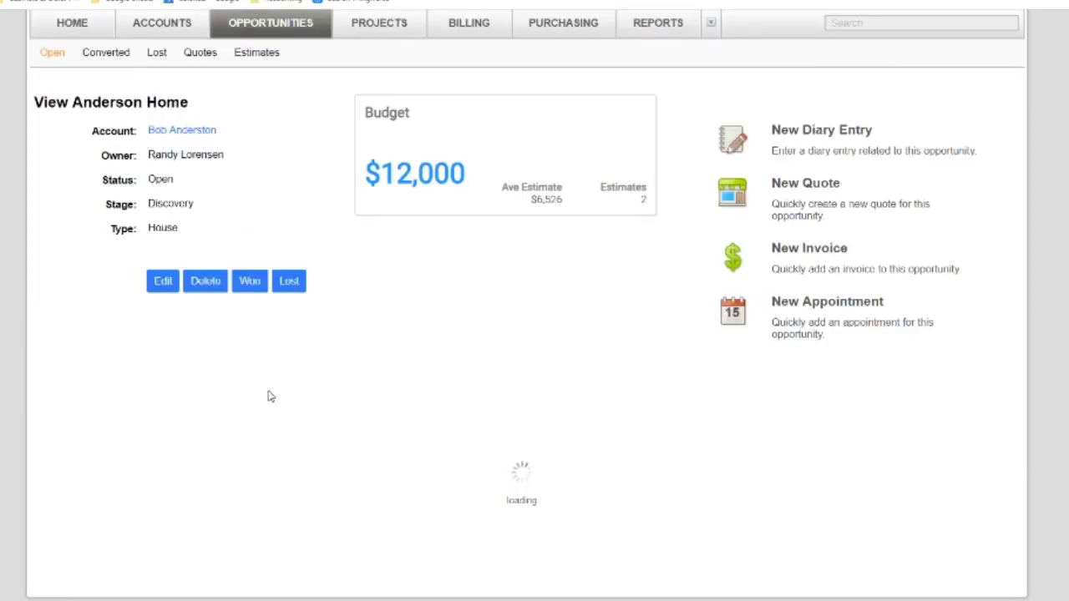
{"action": "left_click", "coordinate": [435, 450]}
{"action": "left_click", "coordinate": [435, 433]}
{"action": "left_click", "coordinate": [1006, 347]}
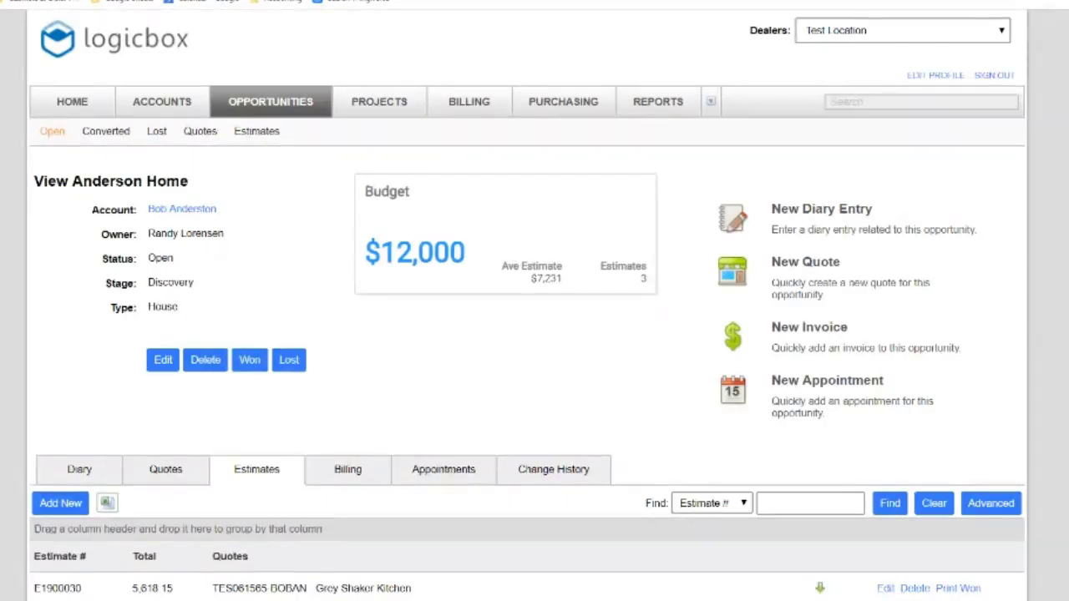
Review the new estimate E1900032 for 8,643.12 and close it without changes
{"action": "scroll", "coordinate": [535, 334], "scroll_direction": "down", "scroll_amount": 2}
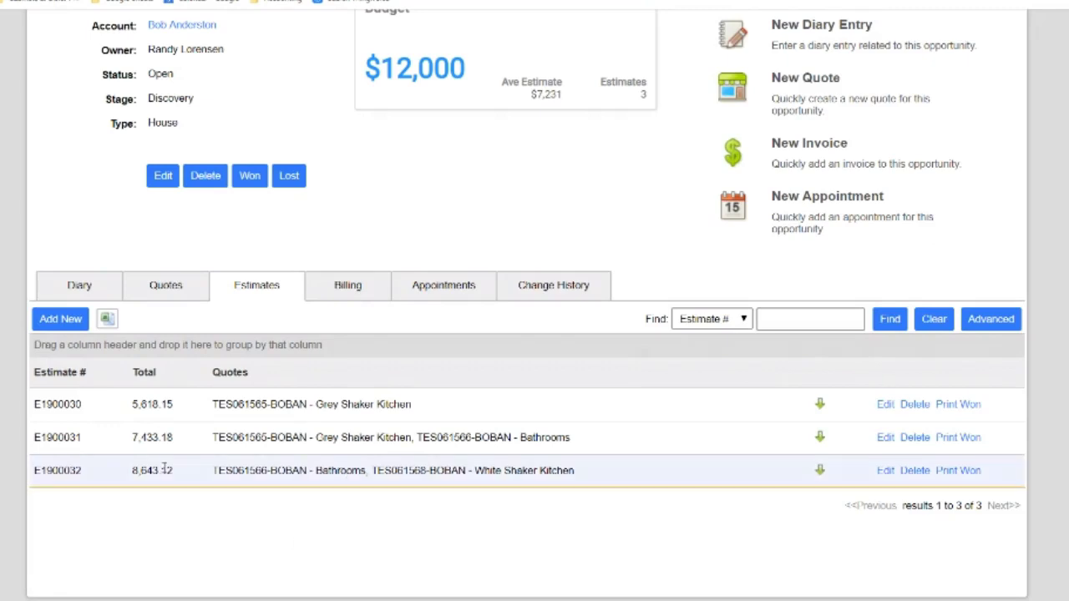
{"action": "double_click", "coordinate": [57, 470]}
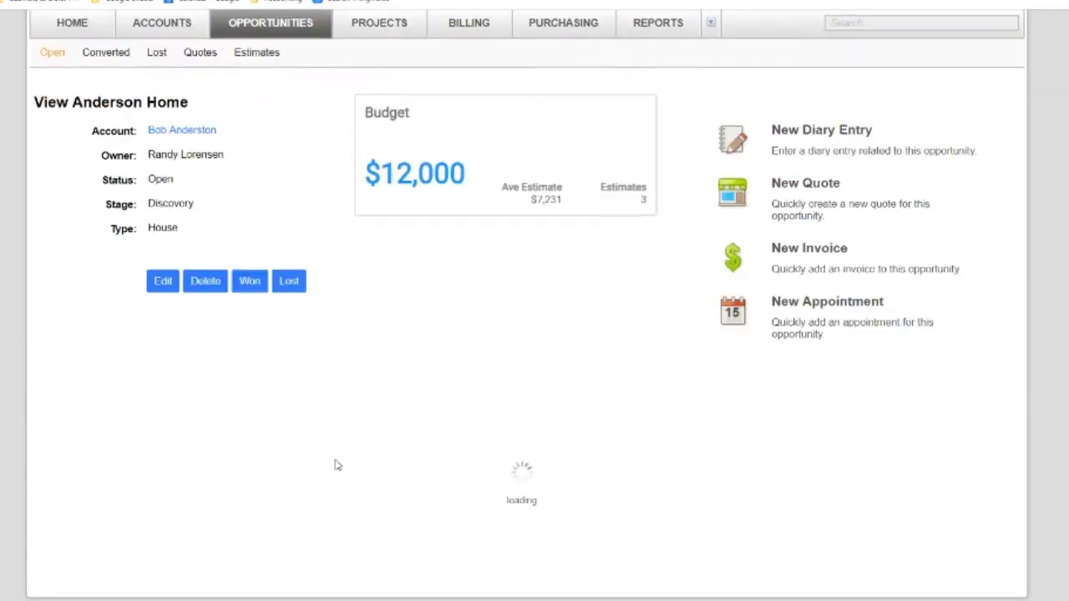
{"action": "left_click", "coordinate": [952, 330]}
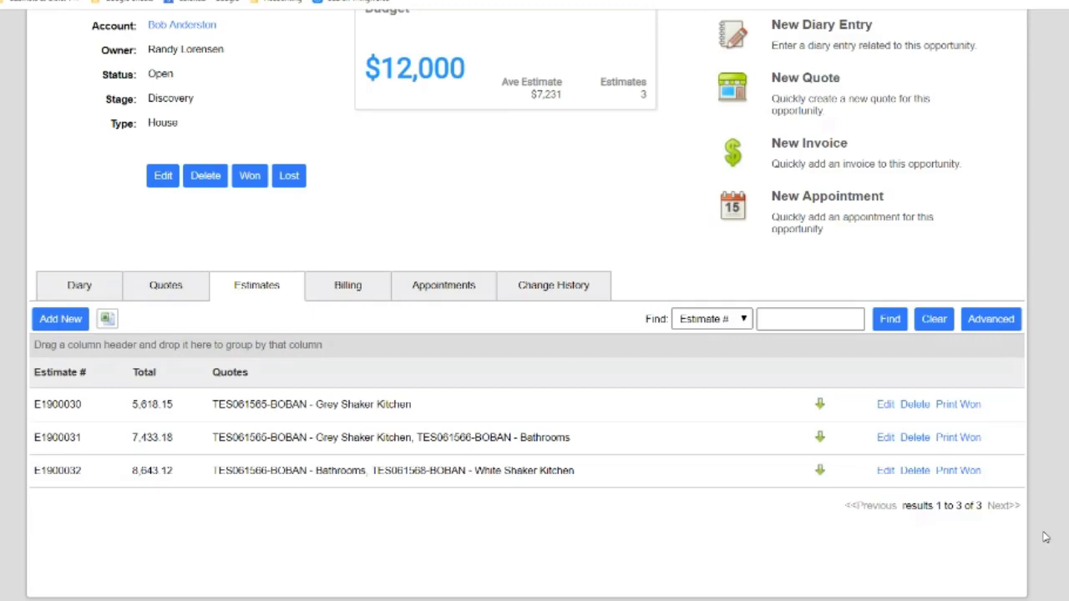
{"action": "scroll", "coordinate": [939, 56], "scroll_direction": "up", "scroll_amount": 5}
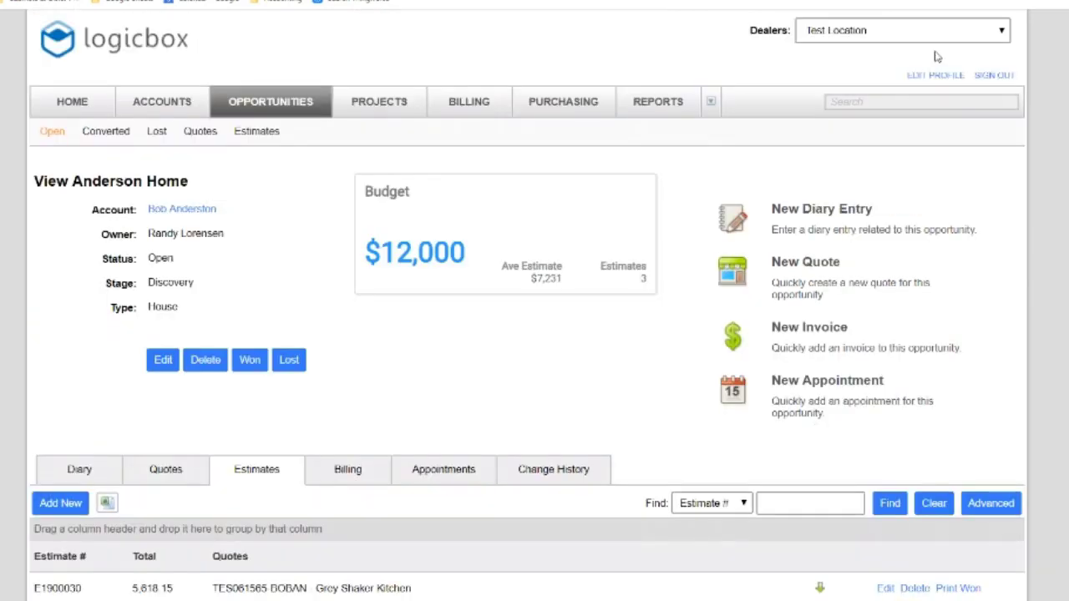
{"action": "left_click", "coordinate": [884, 102]}
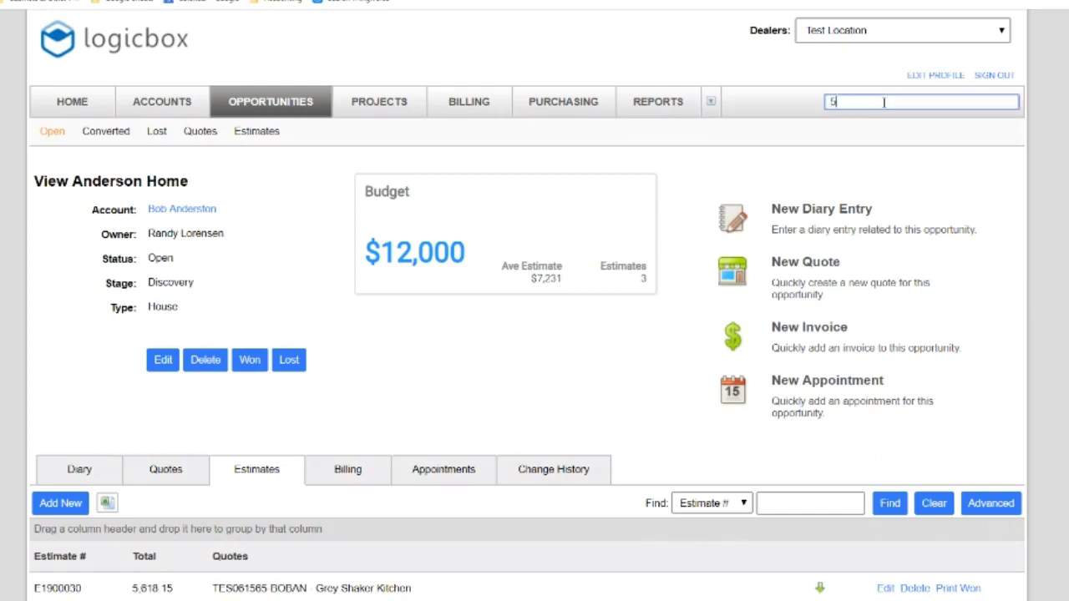
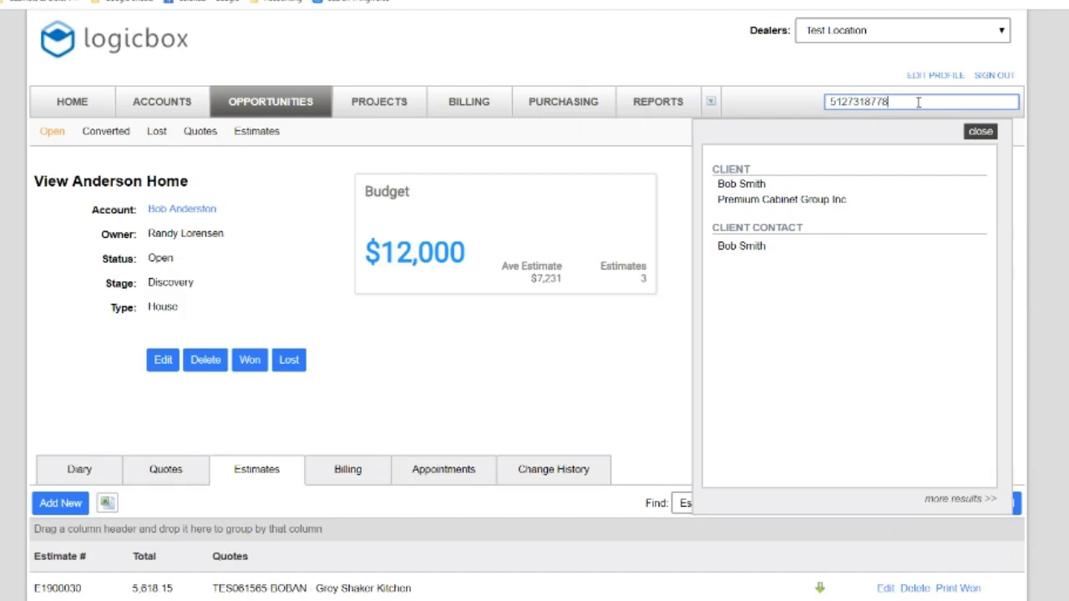
{"action": "key", "text": "ctrl+a"}
{"action": "key", "text": "BackSpace"}
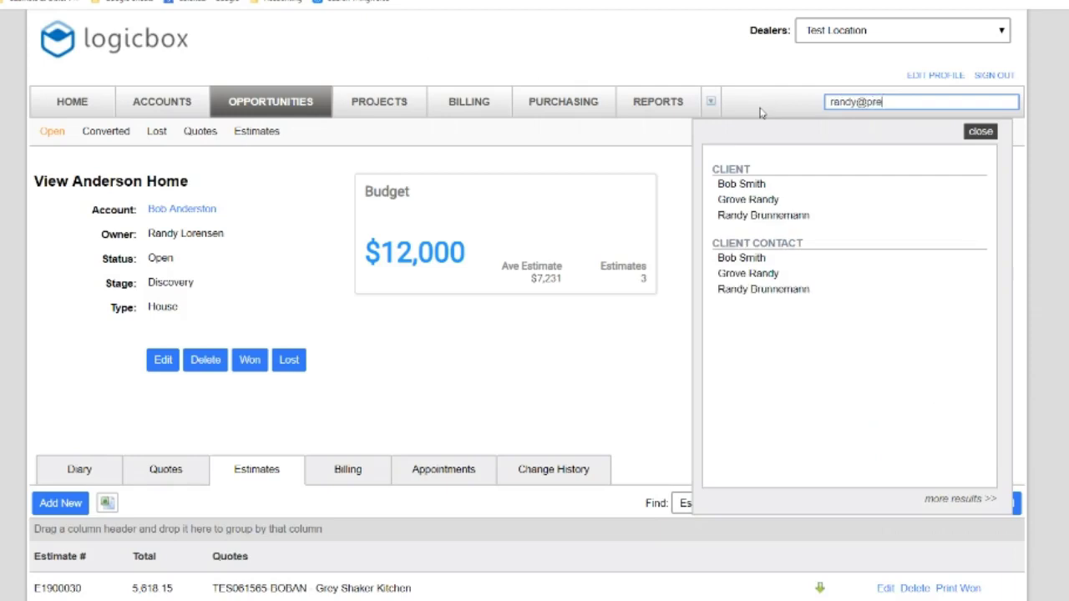
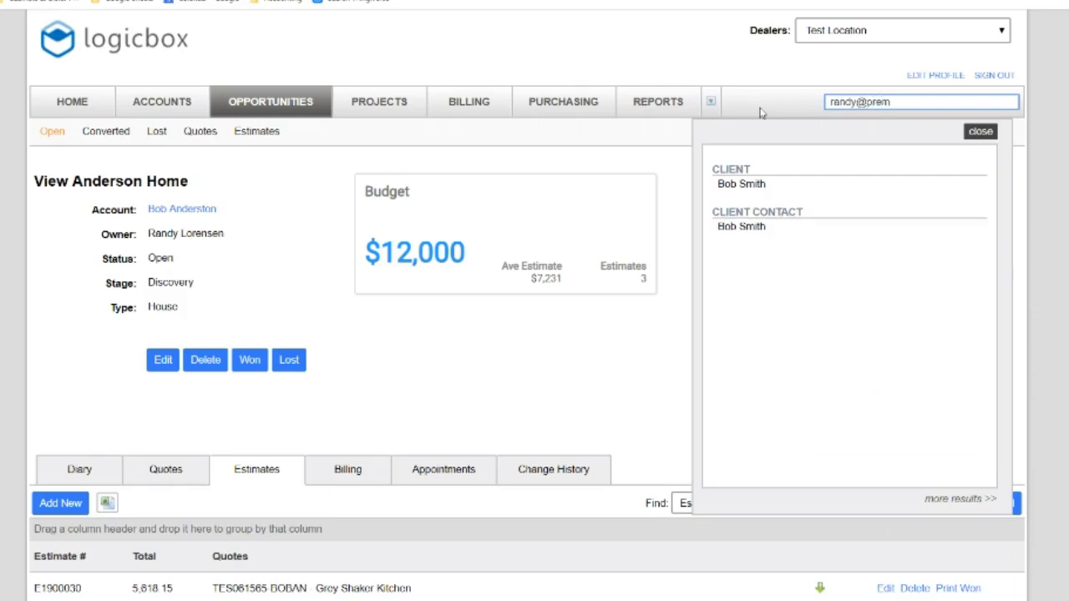
{"action": "left_click", "coordinate": [992, 136]}
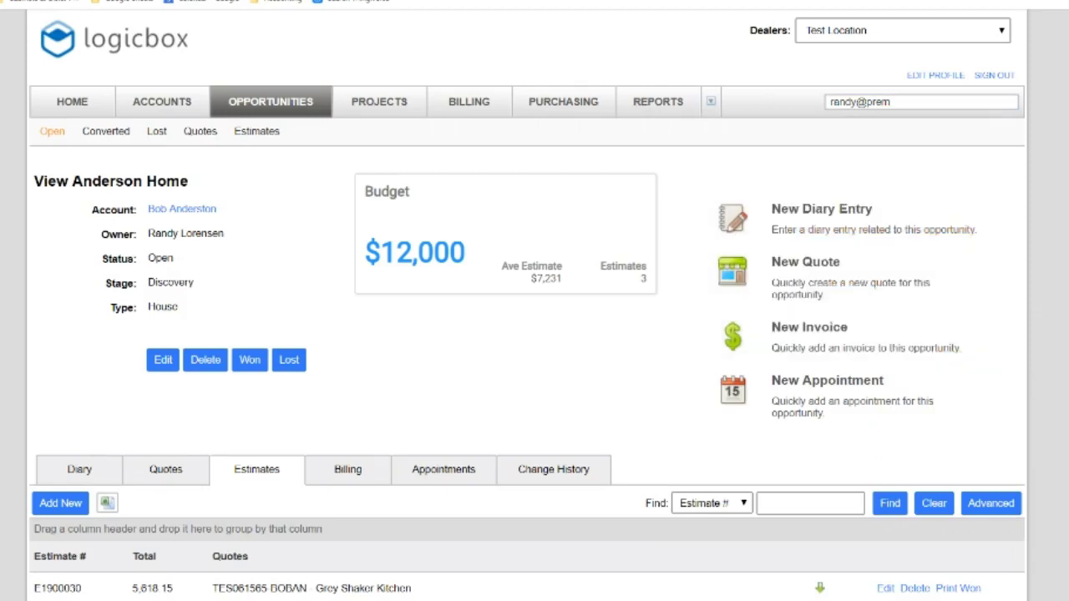
{"action": "scroll", "coordinate": [534, 334], "scroll_direction": "down", "scroll_amount": 2}
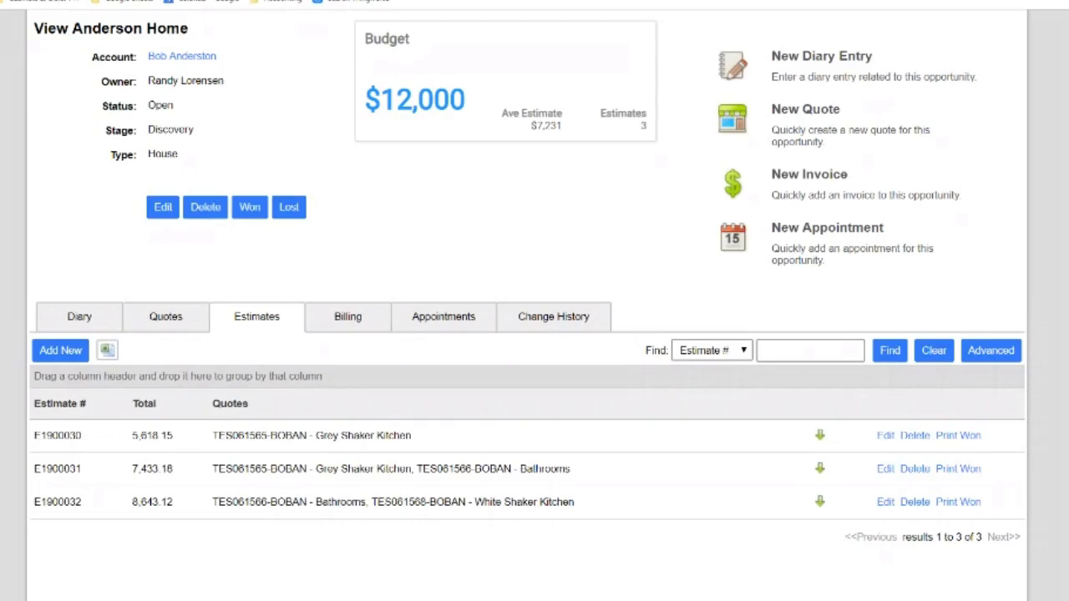
Scroll through Anderson Home's estimates E1900030, E1900031 and E1900032, averaging $7,231
{"action": "scroll", "coordinate": [527, 300], "scroll_direction": "up", "scroll_amount": 1}
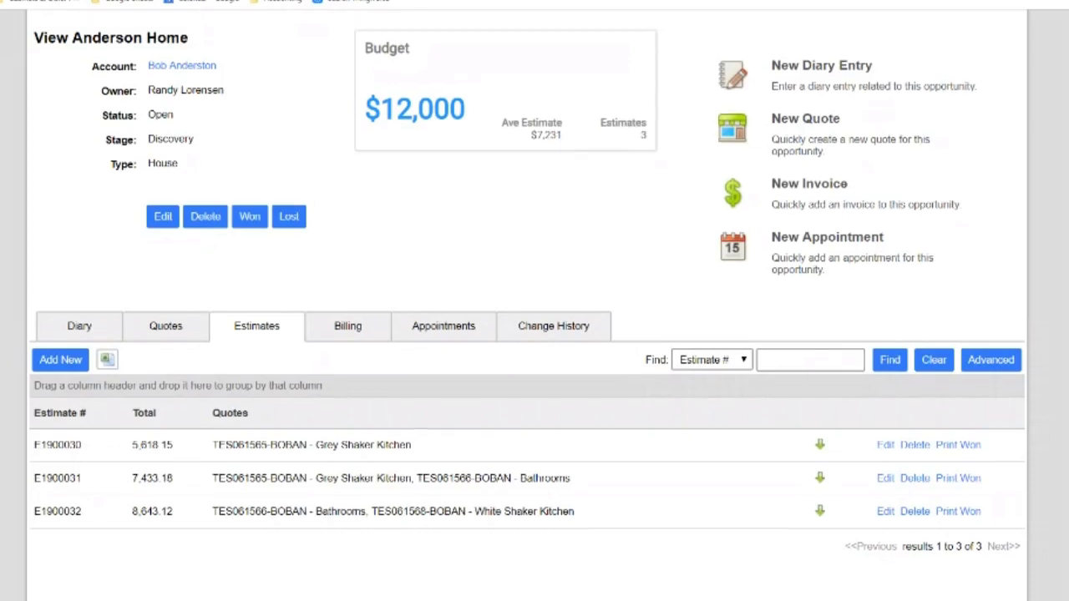
{"action": "scroll", "coordinate": [527, 301], "scroll_direction": "up", "scroll_amount": 2}
{"action": "scroll", "coordinate": [527, 301], "scroll_direction": "down", "scroll_amount": 3}
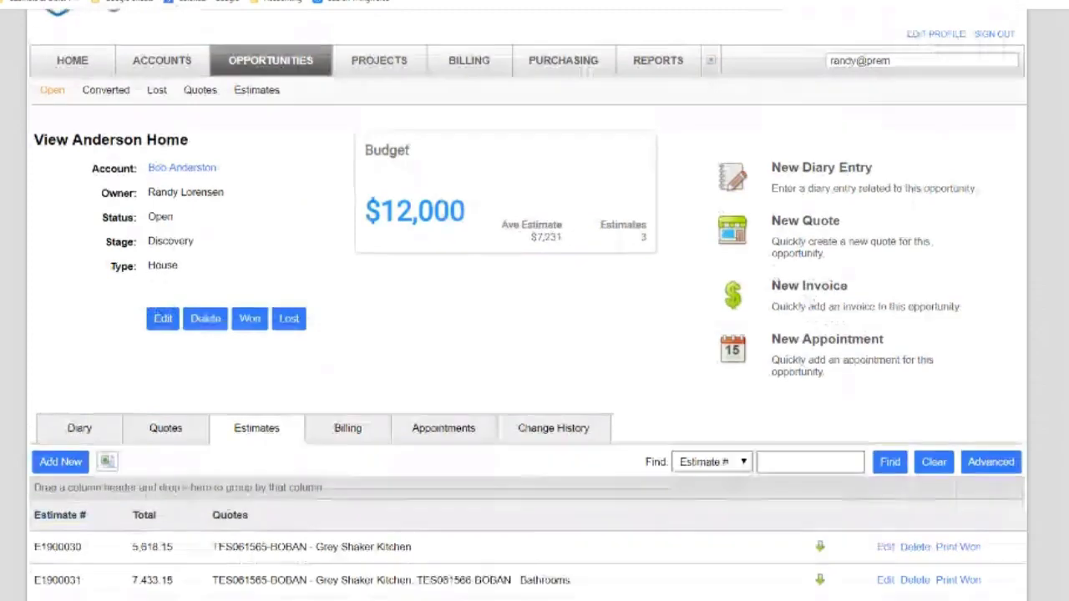
{"action": "scroll", "coordinate": [527, 301], "scroll_direction": "up", "scroll_amount": 2}
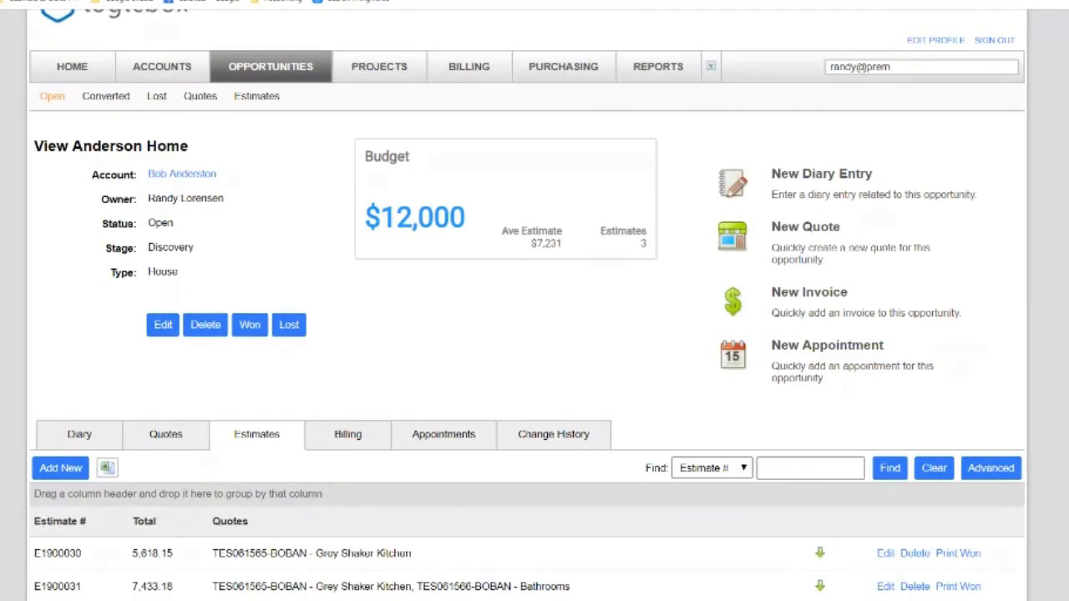
{"action": "scroll", "coordinate": [528, 302], "scroll_direction": "down", "scroll_amount": 2}
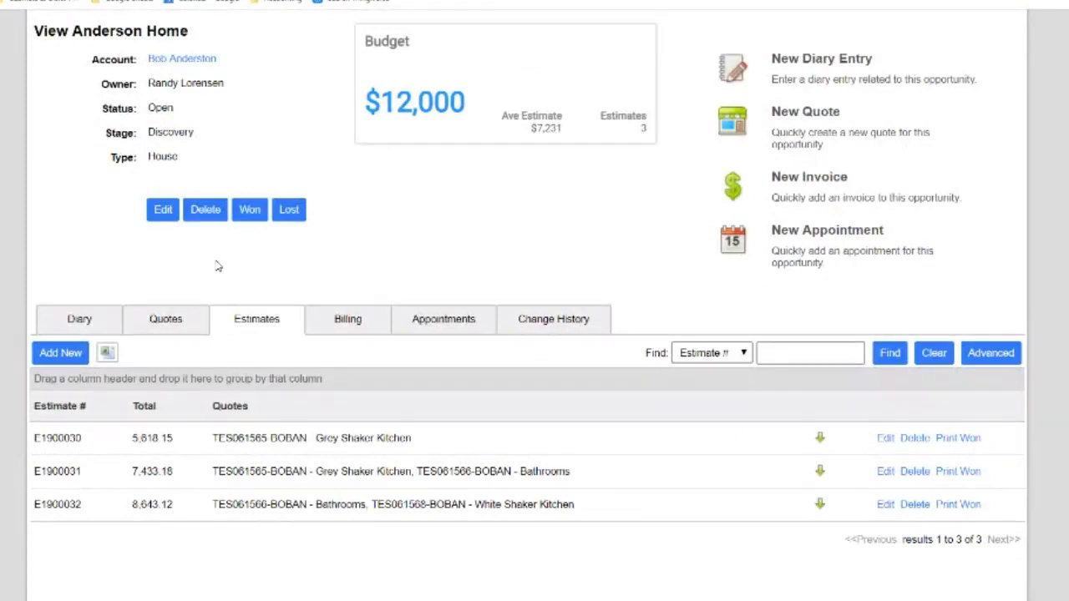
Clone the Anderson Home Bathrooms quote (1,815.03) and confirm the cloning
{"action": "left_click", "coordinate": [165, 327]}
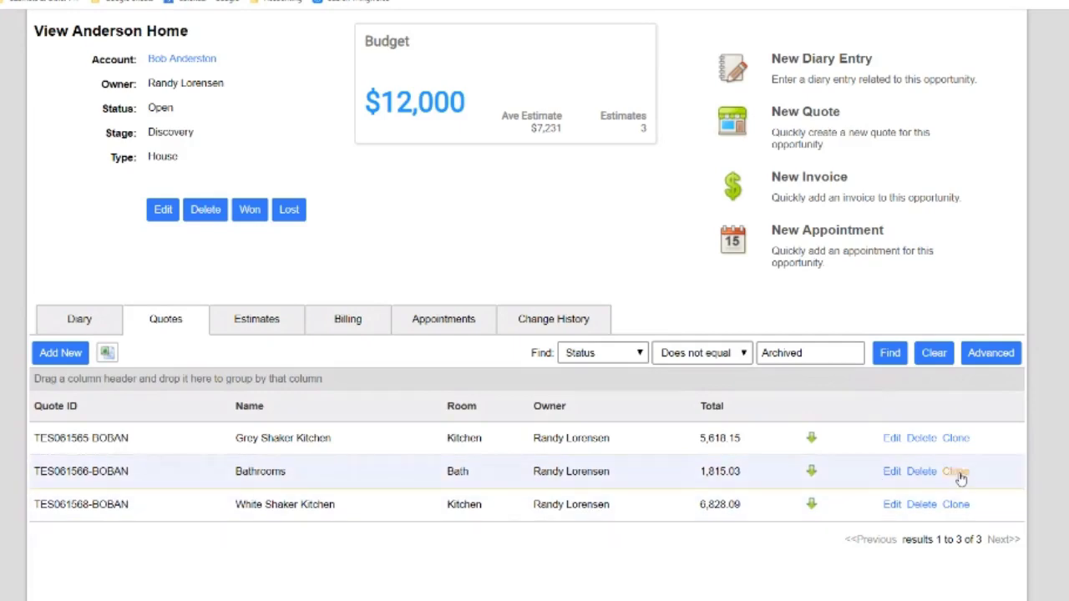
{"action": "left_click", "coordinate": [956, 473]}
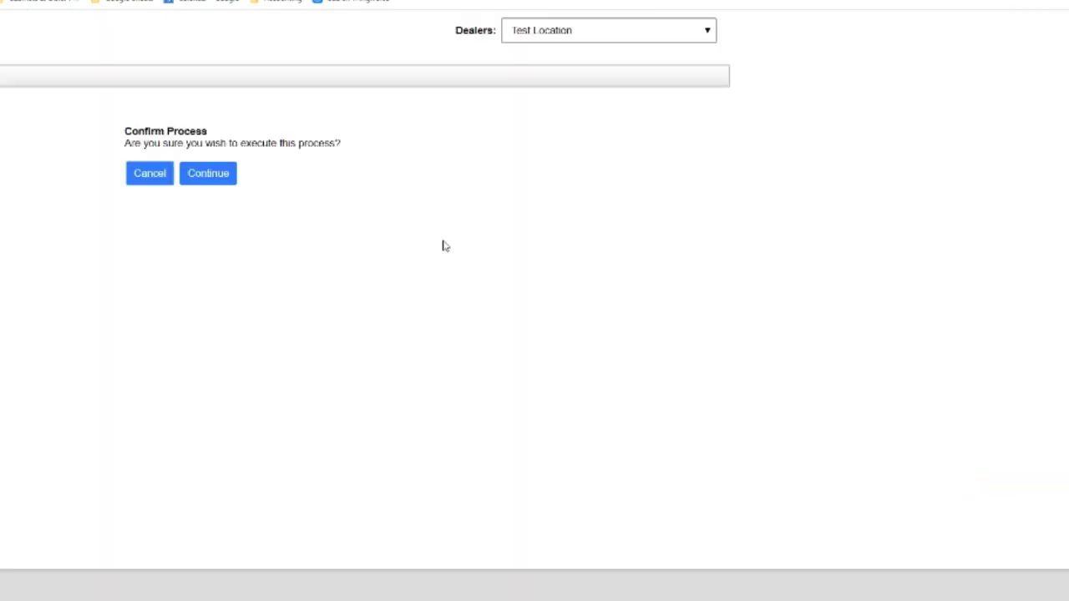
{"action": "left_click", "coordinate": [224, 173]}
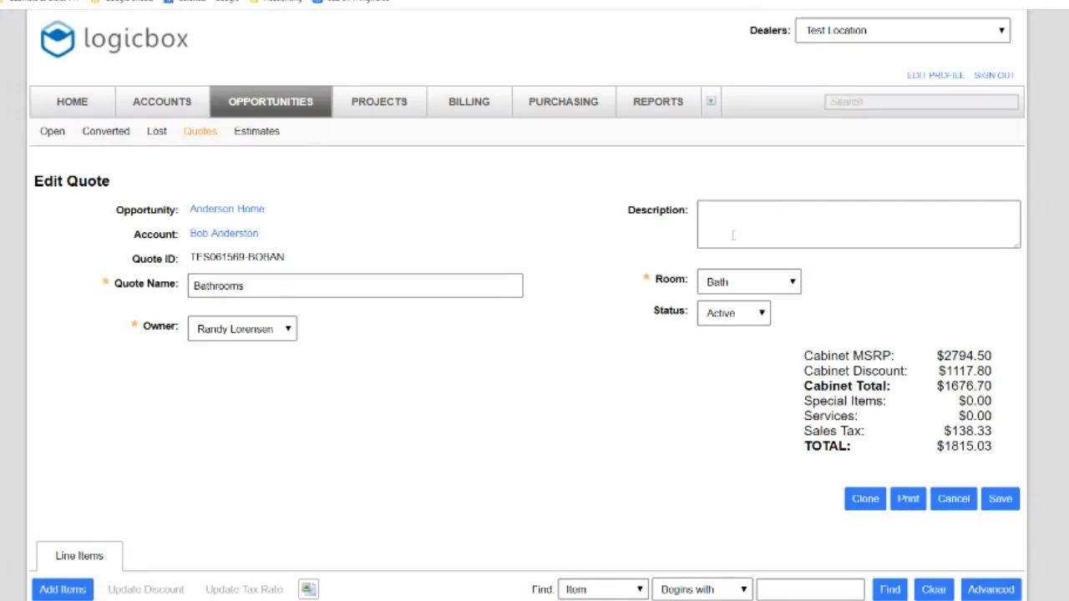
{"action": "left_click", "coordinate": [340, 287]}
{"action": "type", "text": "upgraded"}
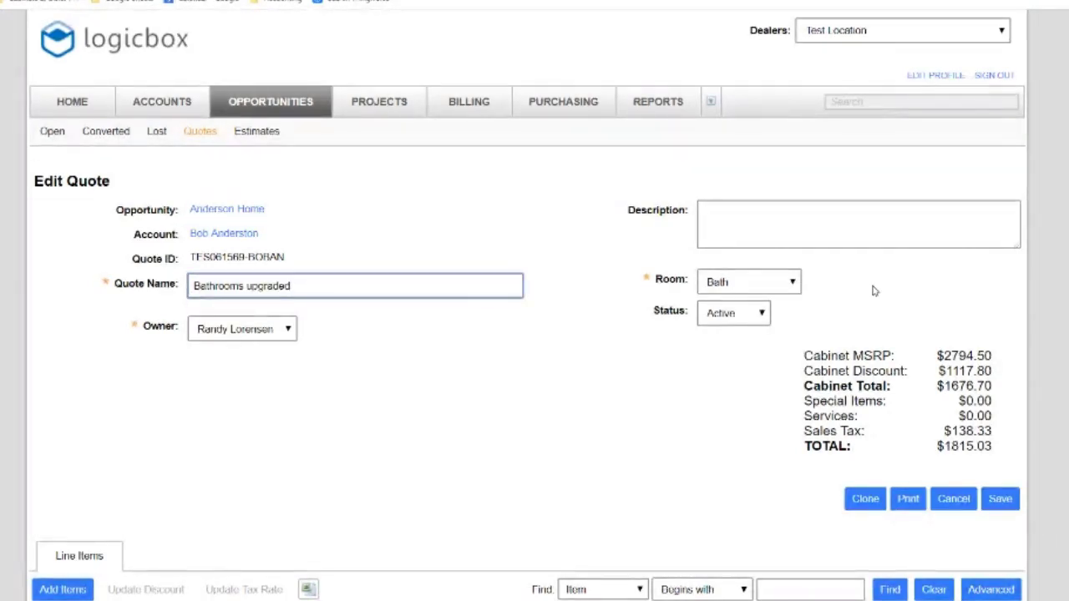
{"action": "scroll", "coordinate": [340, 287], "scroll_direction": "down", "scroll_amount": 2}
{"action": "scroll", "coordinate": [768, 464], "scroll_direction": "down", "scroll_amount": 1}
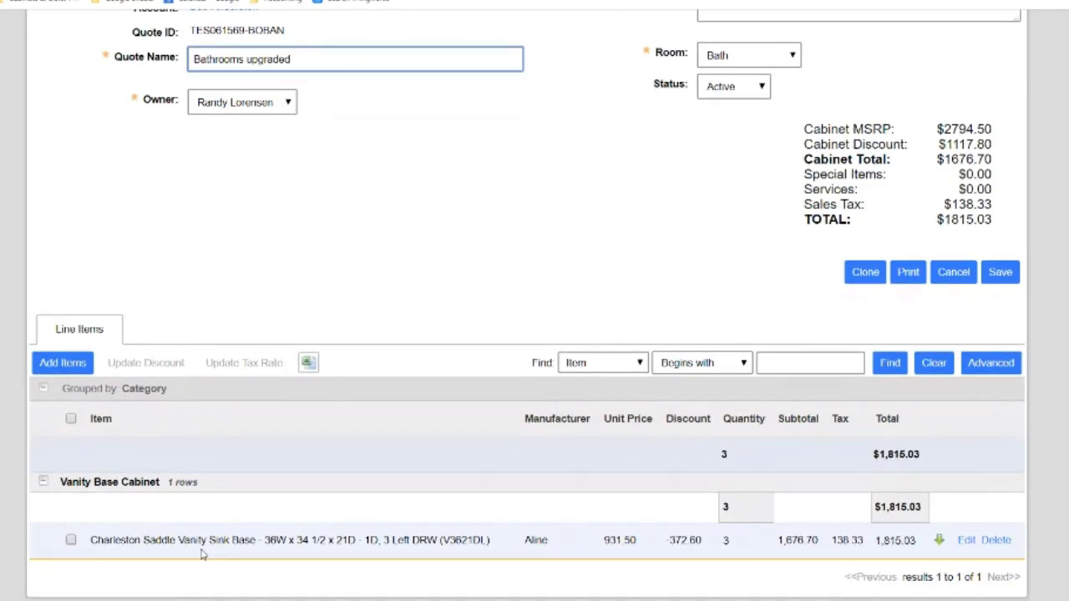
{"action": "left_click", "coordinate": [79, 368]}
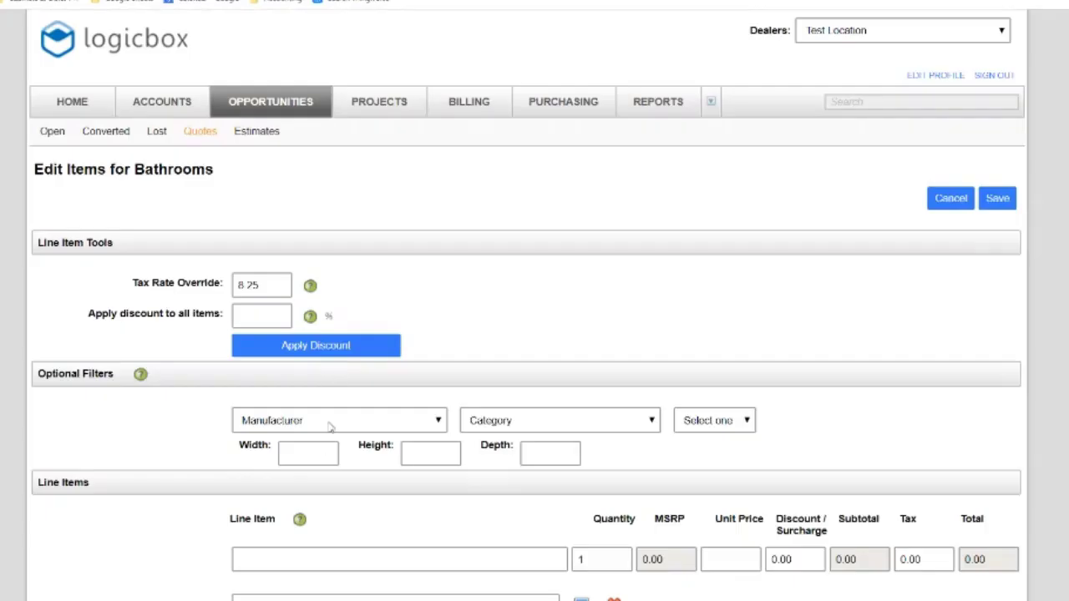
Apply a 45% discount and filter products to Maplevilles Vintage White Raised Panel doors
{"action": "left_click", "coordinate": [260, 314]}
{"action": "type", "text": "45"}
{"action": "left_click", "coordinate": [278, 351]}
{"action": "left_click", "coordinate": [300, 426]}
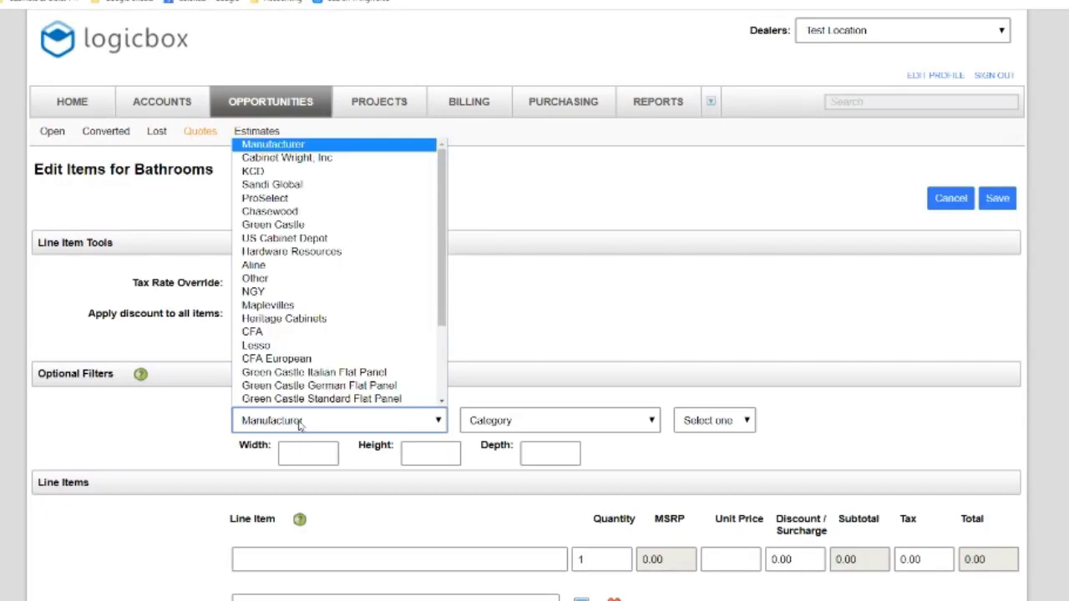
{"action": "left_click", "coordinate": [289, 308]}
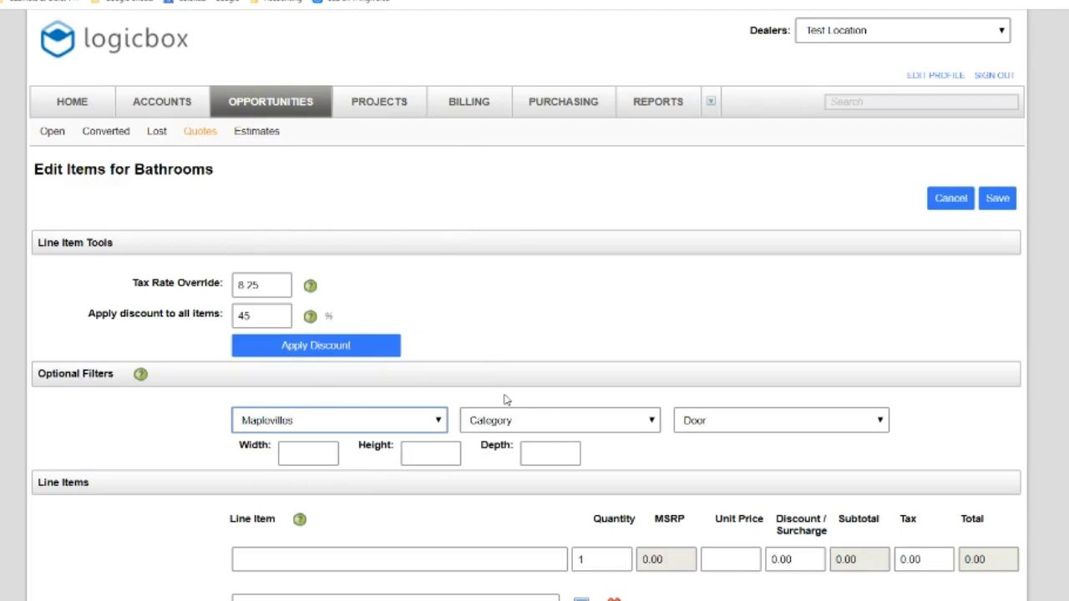
{"action": "left_click", "coordinate": [704, 423]}
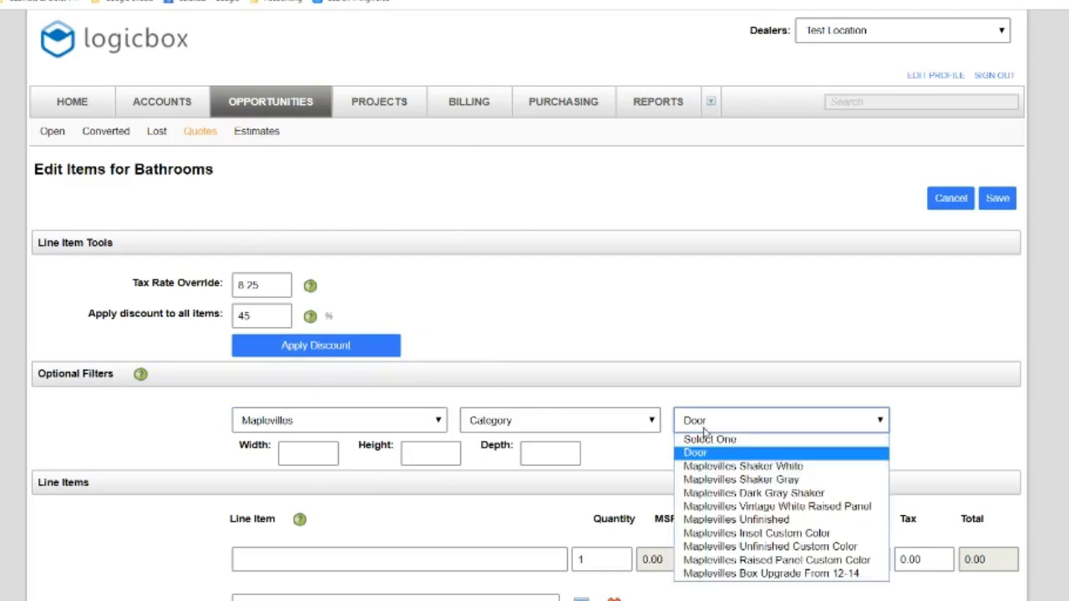
{"action": "left_click", "coordinate": [713, 508]}
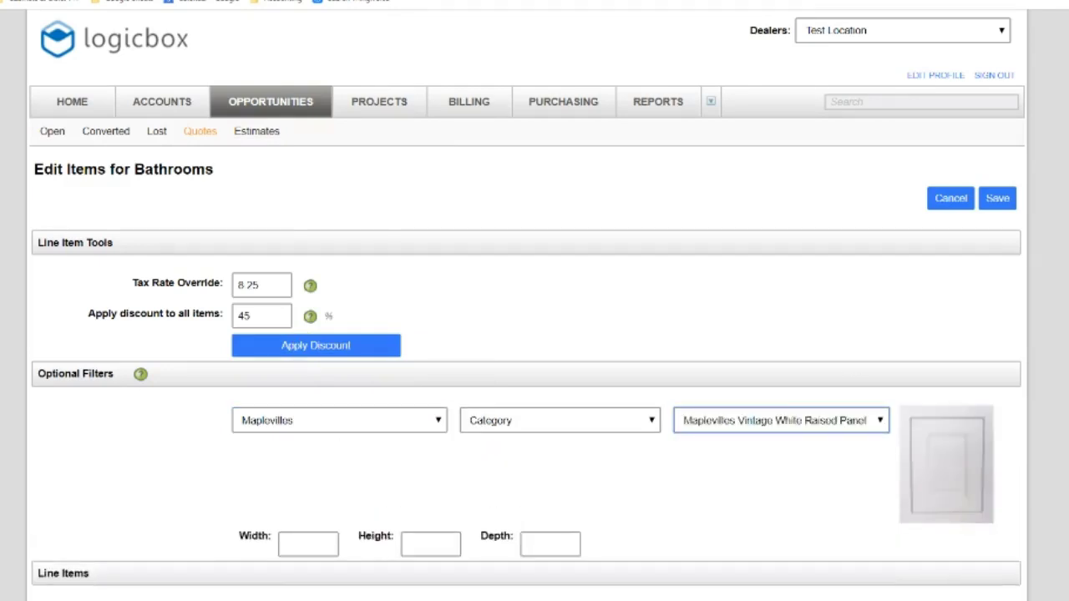
Add the MVW-UP1884 utility pantry cabinet line and save the quote at $2519.85
{"action": "scroll", "coordinate": [465, 292], "scroll_direction": "down", "scroll_amount": 6}
{"action": "scroll", "coordinate": [465, 293], "scroll_direction": "up", "scroll_amount": 2}
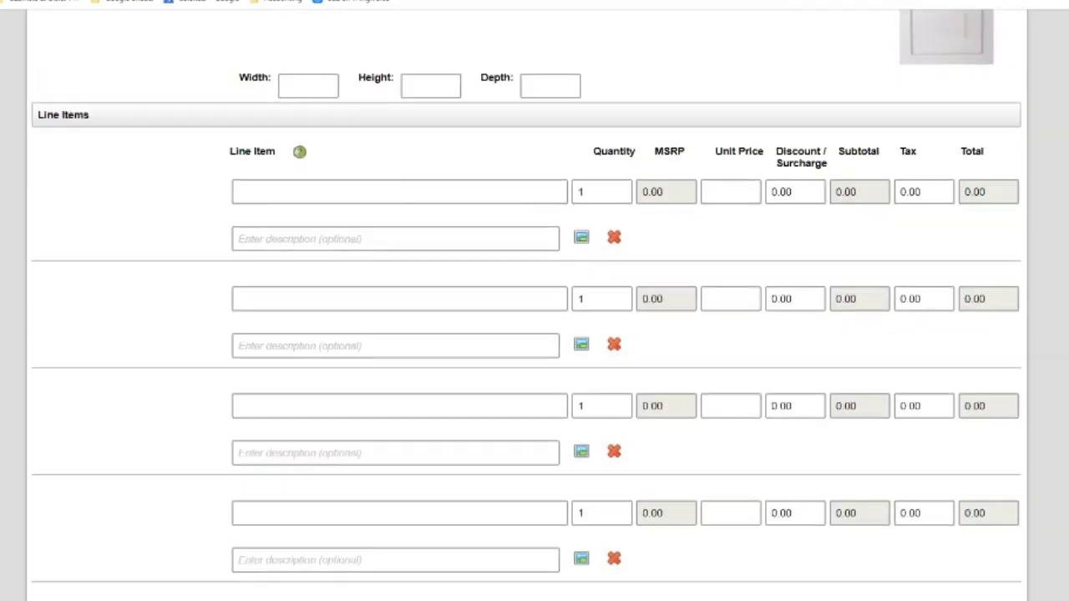
{"action": "left_click", "coordinate": [461, 299]}
{"action": "type", "text": "up"}
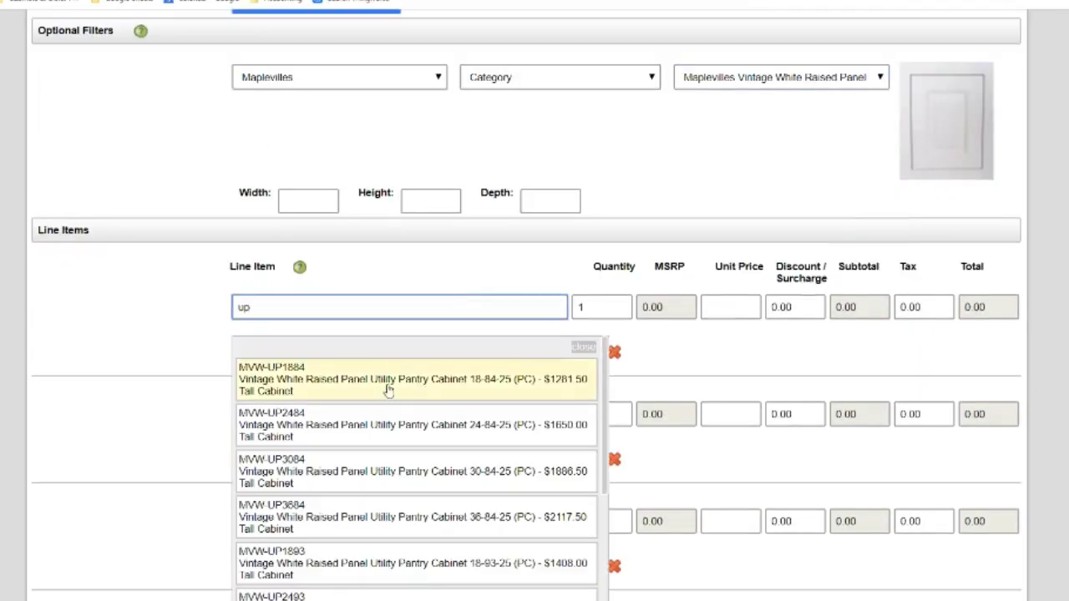
{"action": "left_click", "coordinate": [388, 384]}
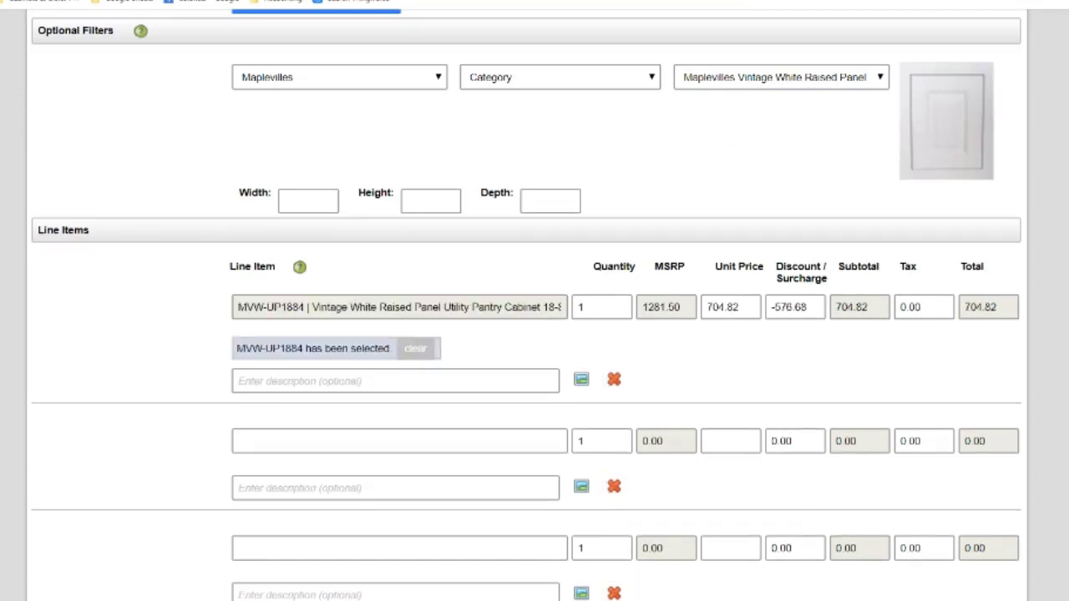
{"action": "scroll", "coordinate": [535, 305], "scroll_direction": "up", "scroll_amount": 2}
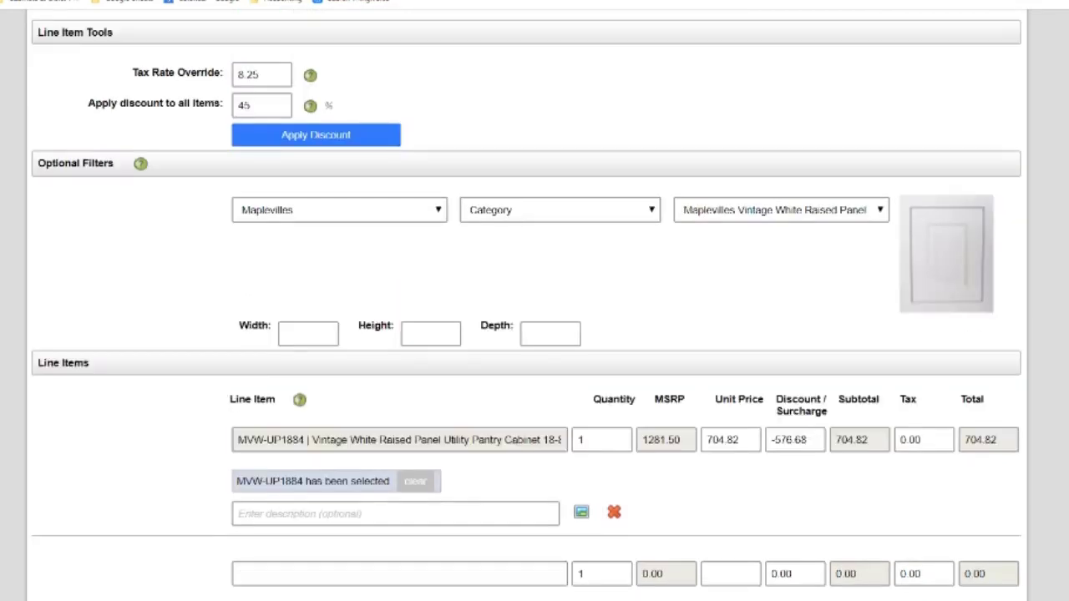
{"action": "scroll", "coordinate": [535, 305], "scroll_direction": "down", "scroll_amount": 7}
{"action": "scroll", "coordinate": [534, 305], "scroll_direction": "down", "scroll_amount": 5}
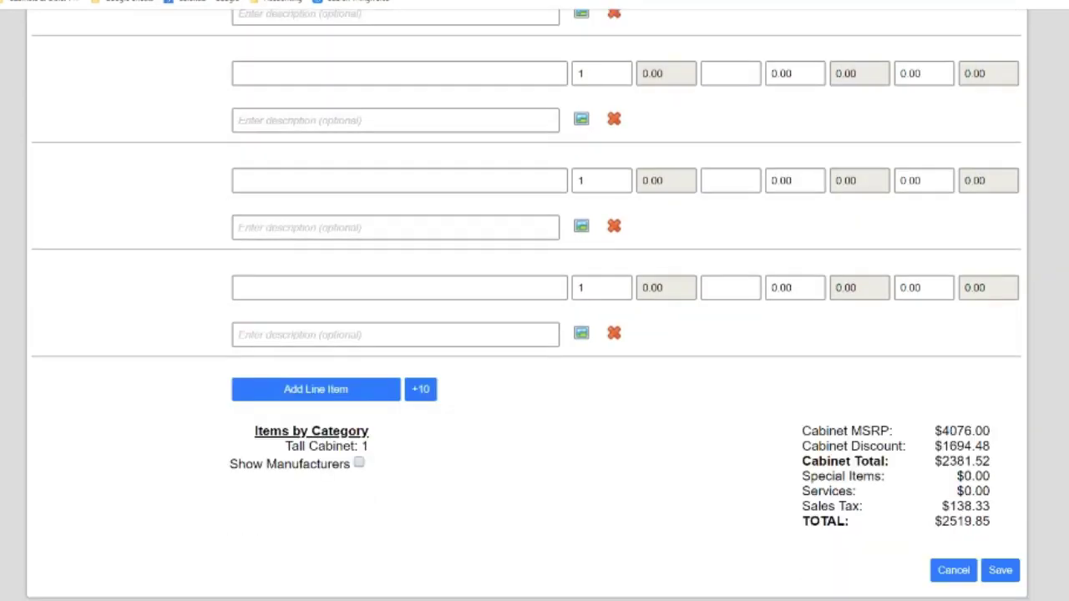
{"action": "left_click", "coordinate": [1006, 575]}
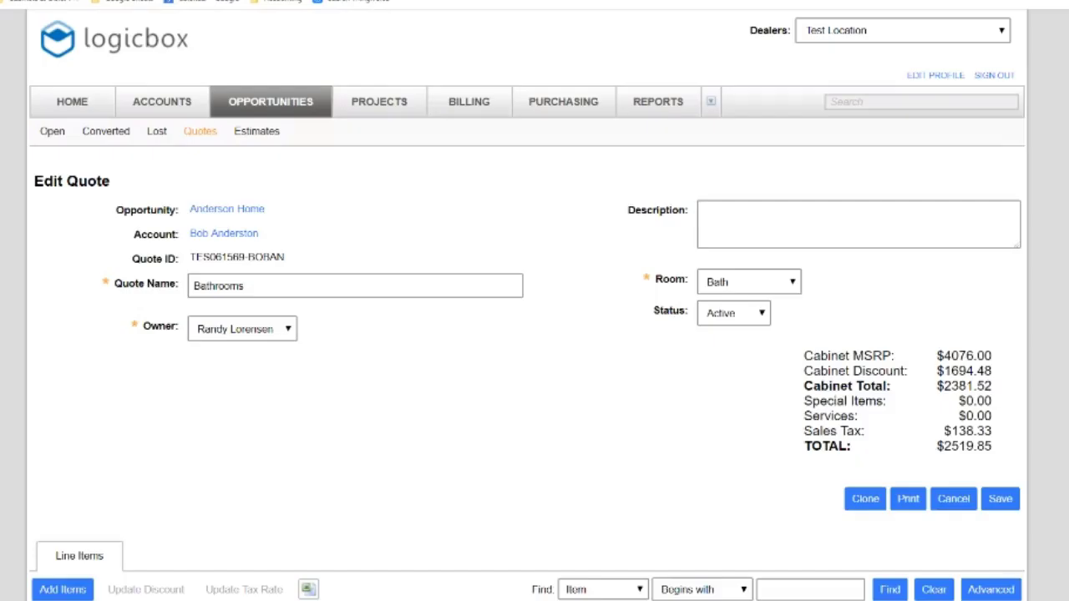
Scroll through the saved Bathrooms quote to check its two cabinet lines
{"action": "scroll", "coordinate": [535, 335], "scroll_direction": "down", "scroll_amount": 4}
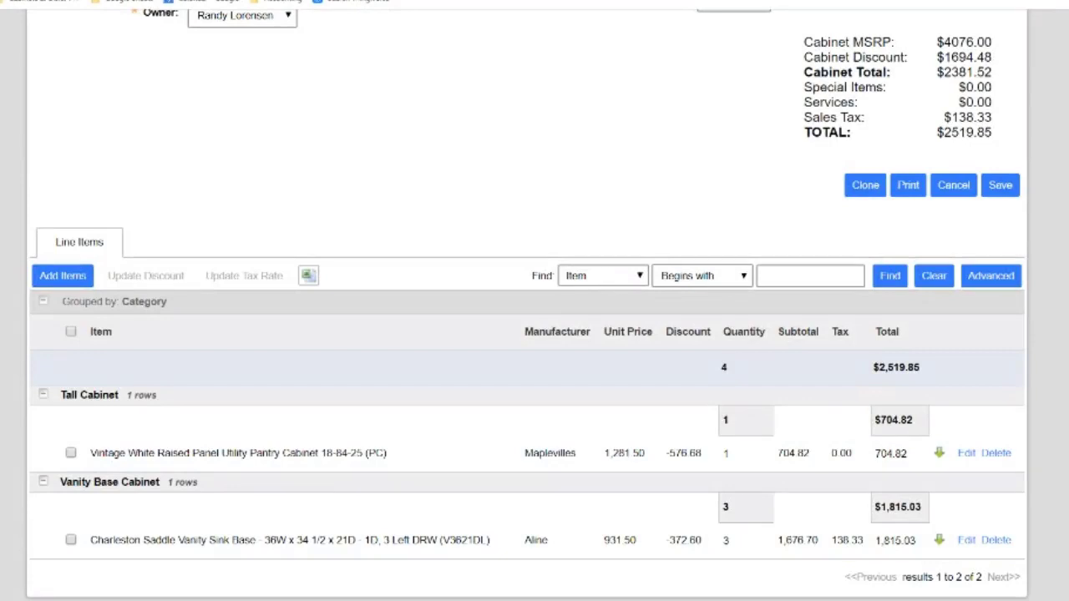
{"action": "scroll", "coordinate": [534, 334], "scroll_direction": "up", "scroll_amount": 3}
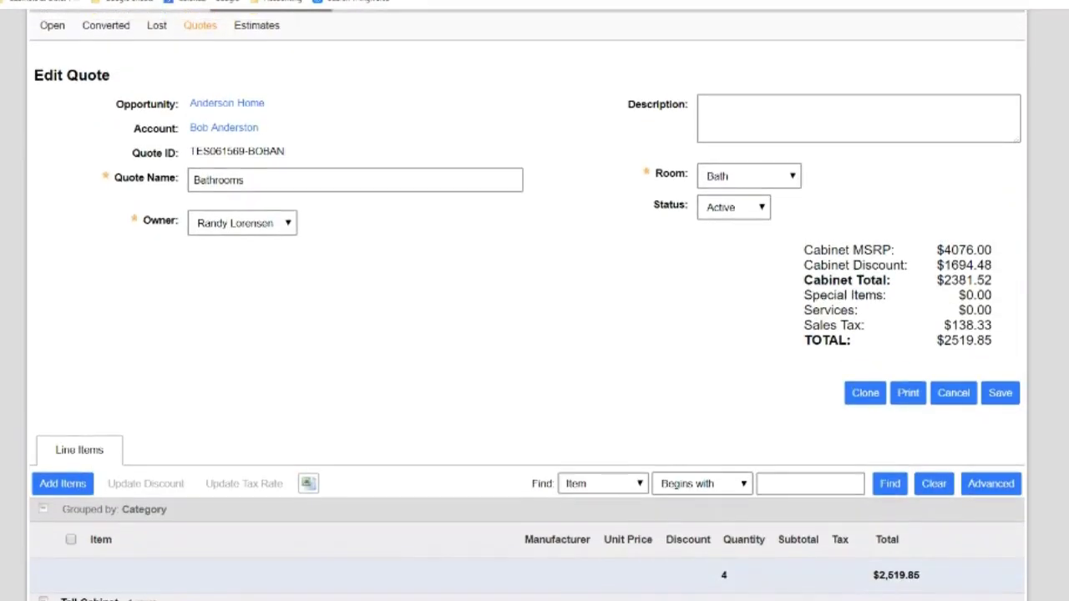
{"action": "scroll", "coordinate": [534, 334], "scroll_direction": "up", "scroll_amount": 1}
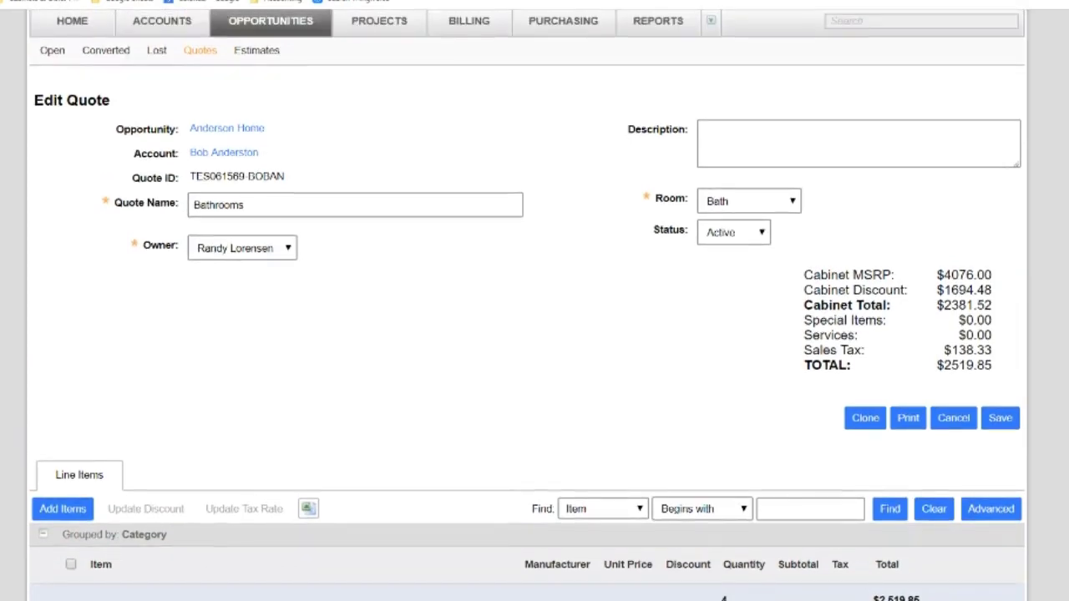
{"action": "left_click", "coordinate": [198, 55]}
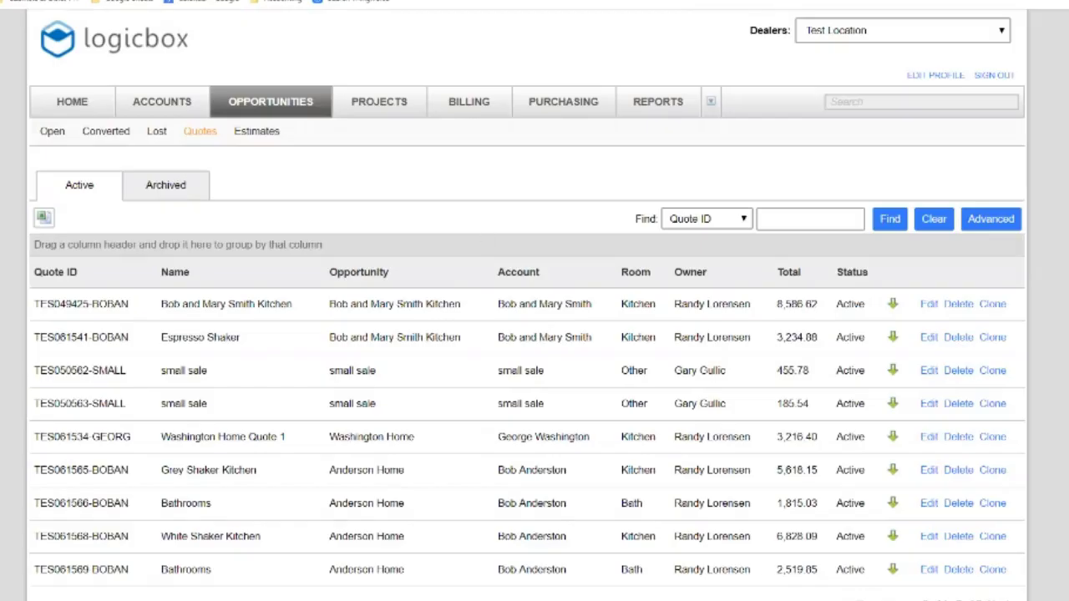
{"action": "left_click", "coordinate": [929, 569]}
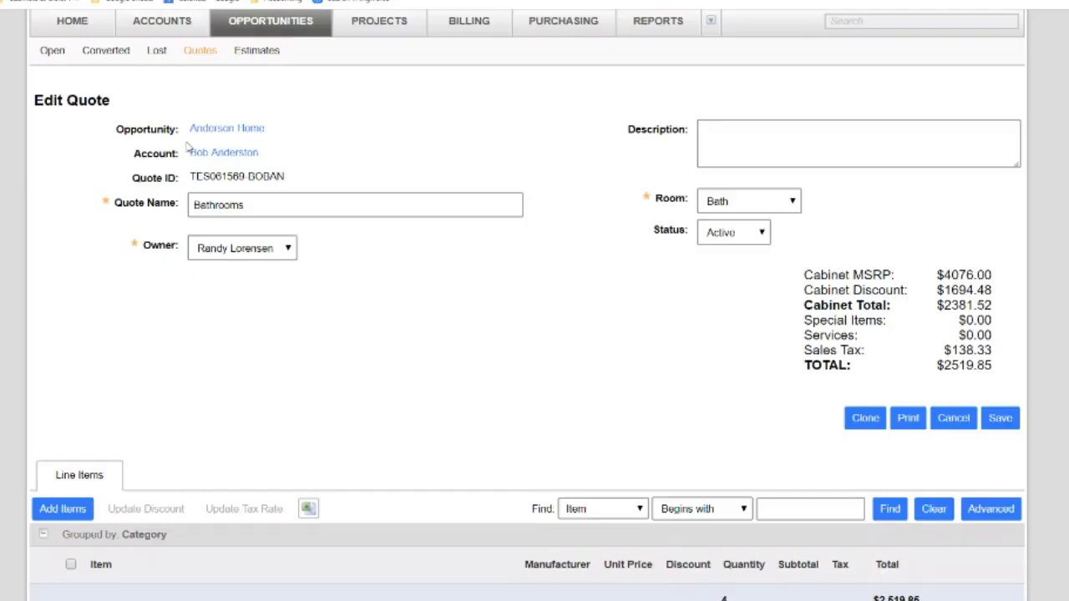
{"action": "left_click", "coordinate": [225, 130]}
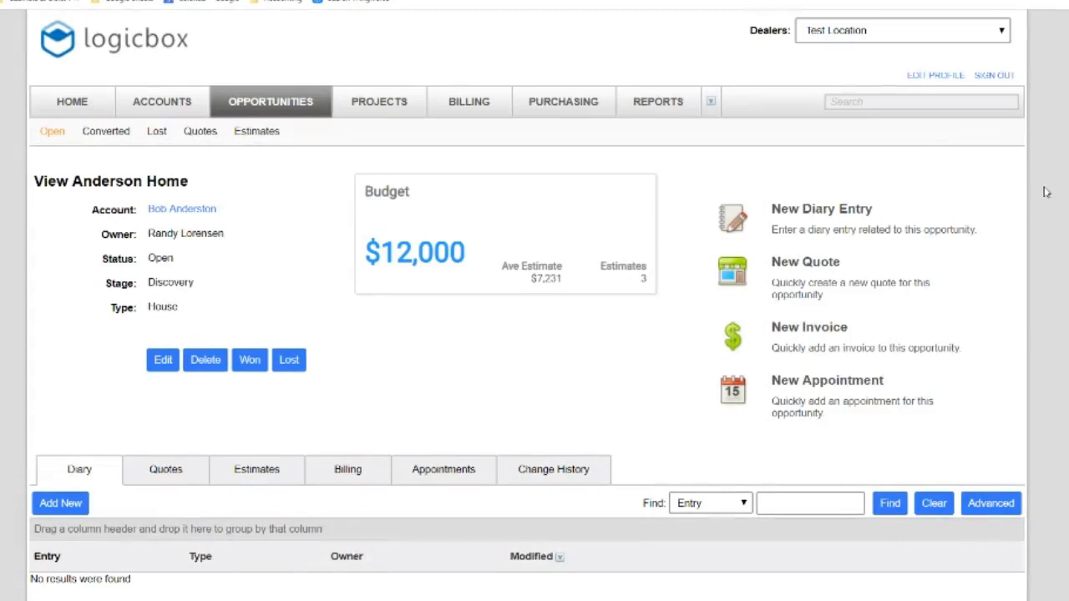
Check Anderson Home's four quotes, including the new 2,519.85 Bathrooms quote, then view its estimates
{"action": "left_click", "coordinate": [162, 469]}
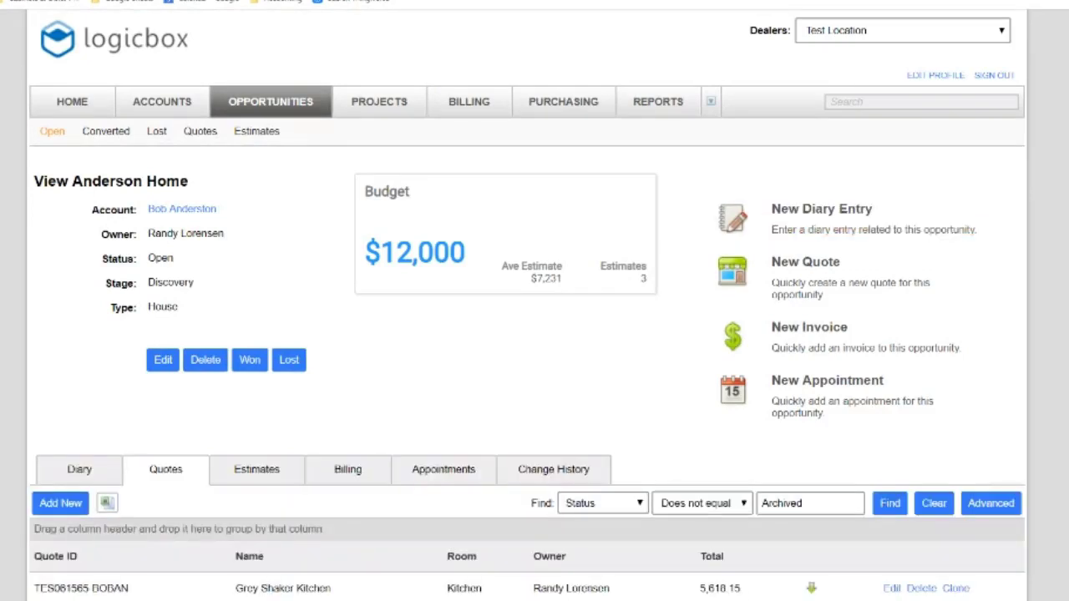
{"action": "scroll", "coordinate": [376, 468], "scroll_direction": "down", "scroll_amount": 3}
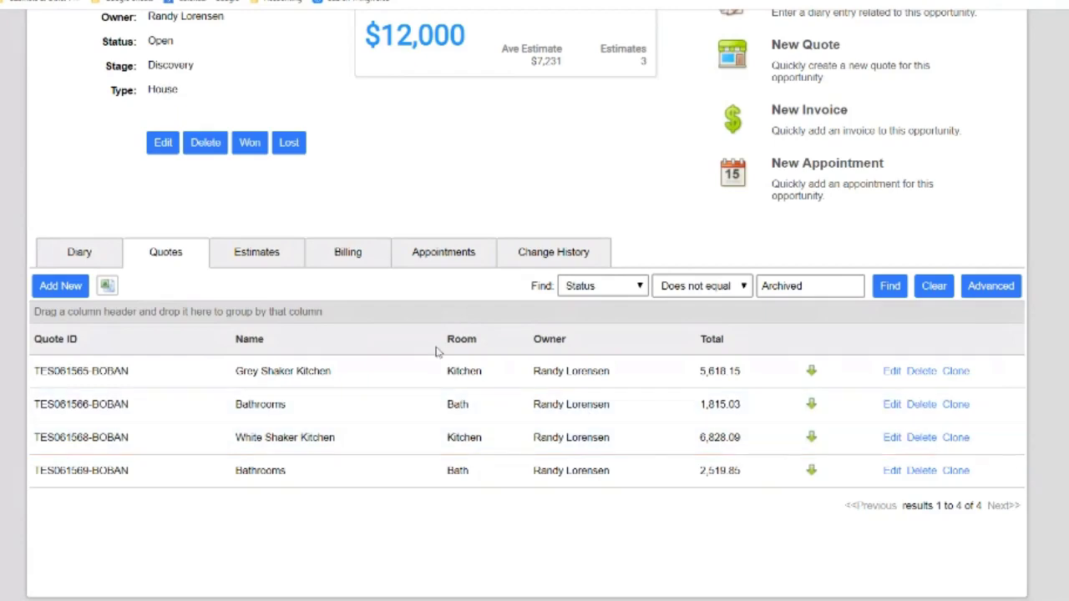
{"action": "left_click", "coordinate": [250, 259]}
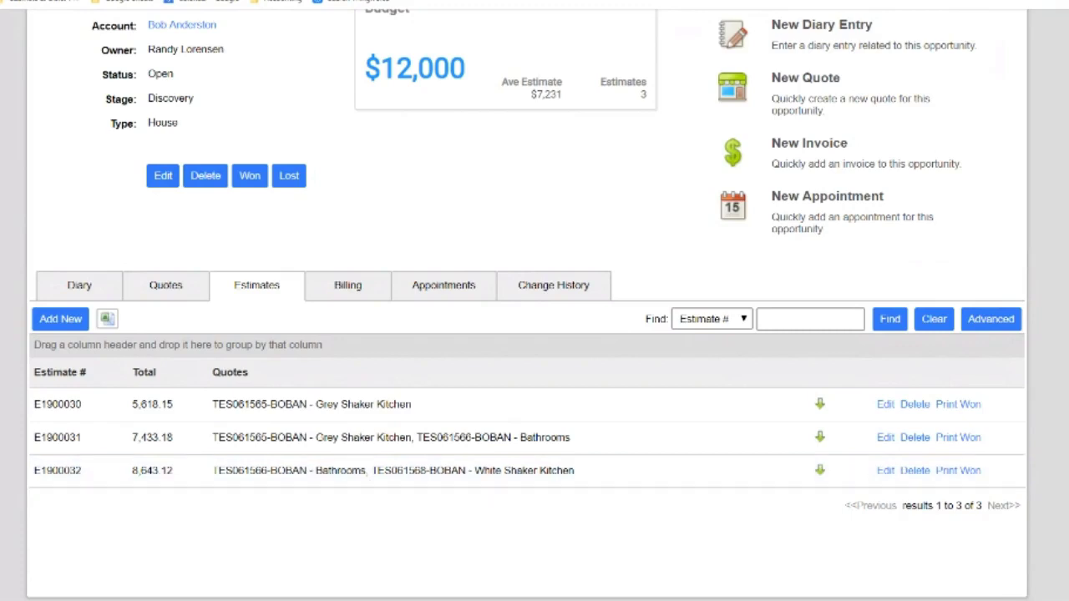
Mark estimate E1900032 as Won and convert it into the Anderson Home project
{"action": "scroll", "coordinate": [526, 305], "scroll_direction": "up", "scroll_amount": 2}
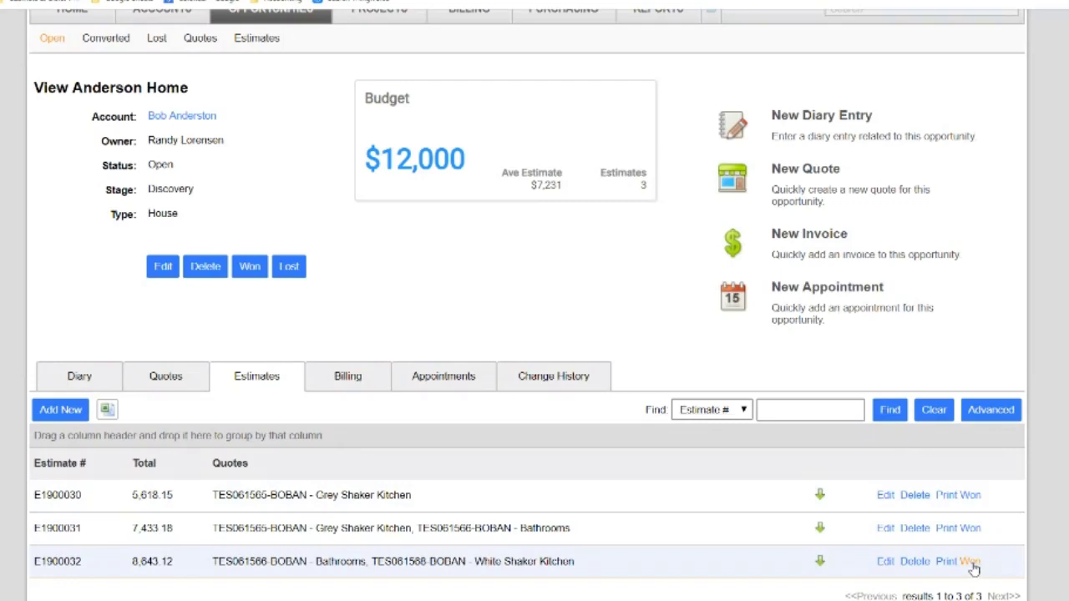
{"action": "left_click", "coordinate": [974, 568]}
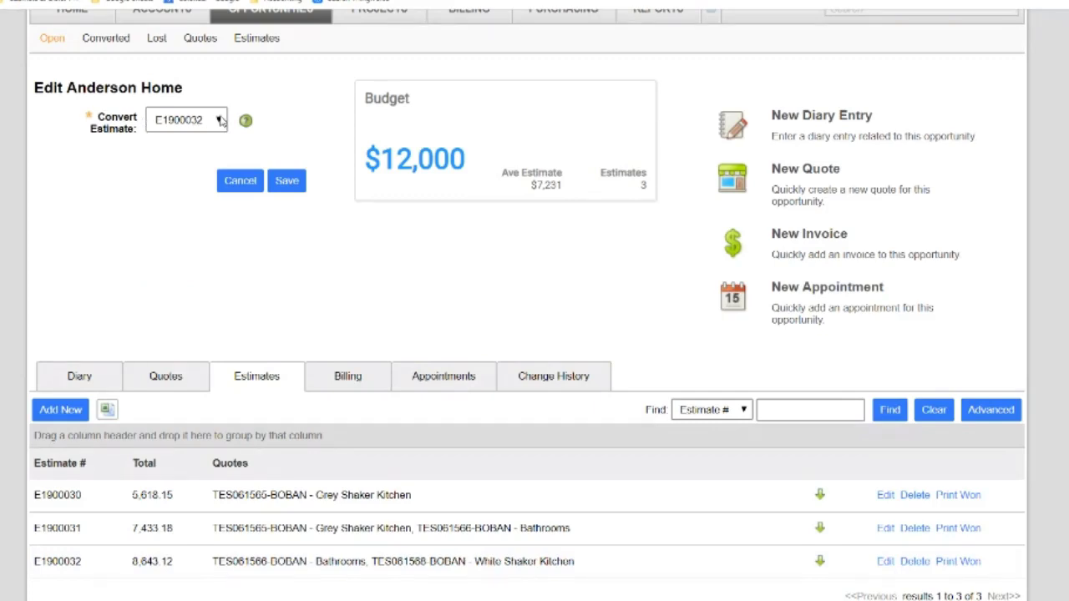
{"action": "left_click", "coordinate": [221, 121]}
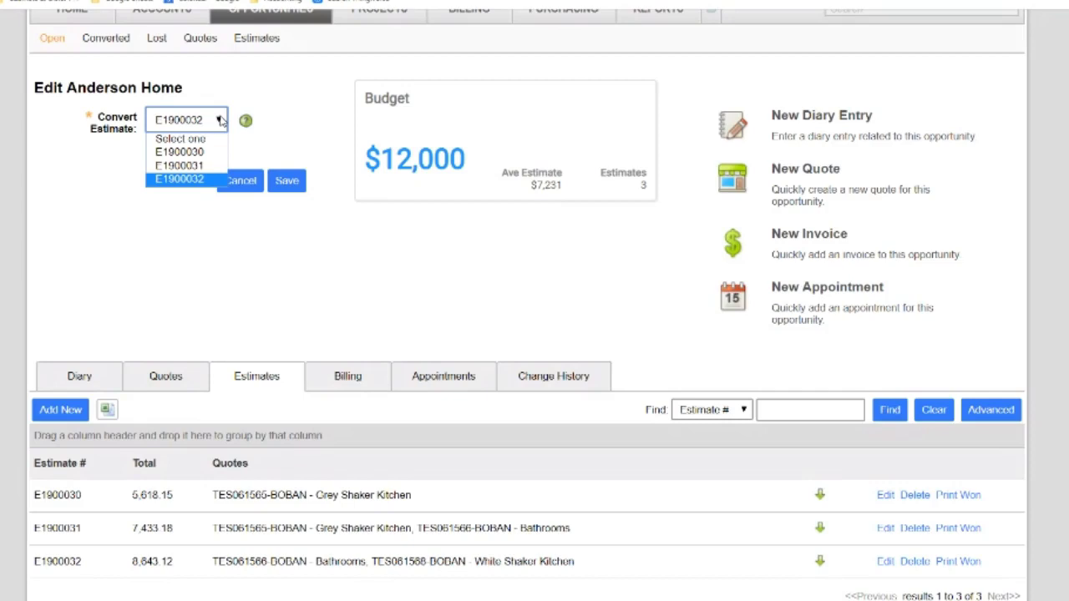
{"action": "left_click", "coordinate": [194, 180]}
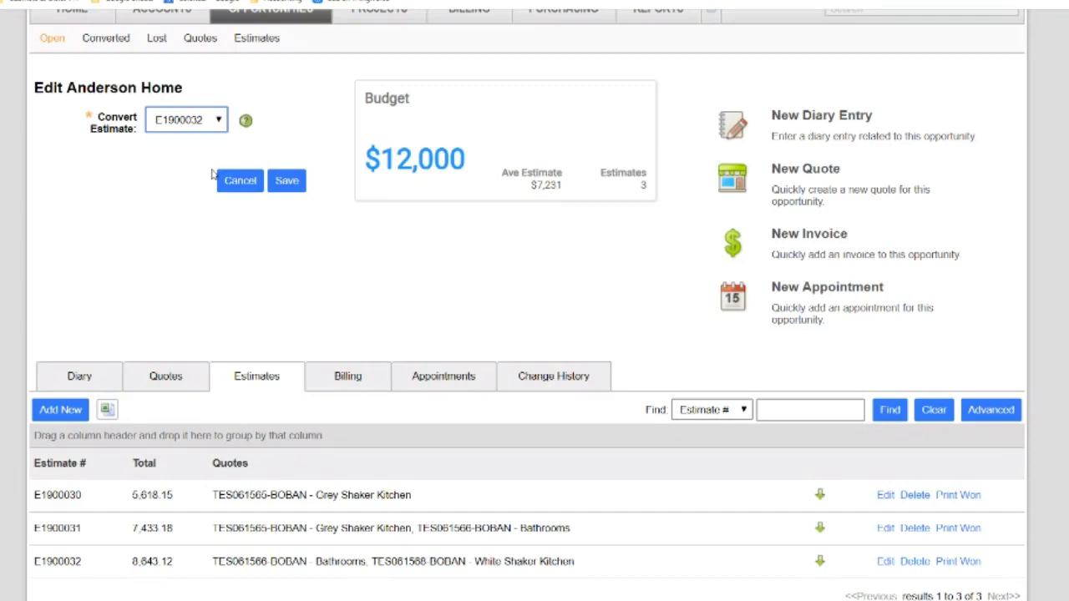
{"action": "left_click", "coordinate": [287, 181]}
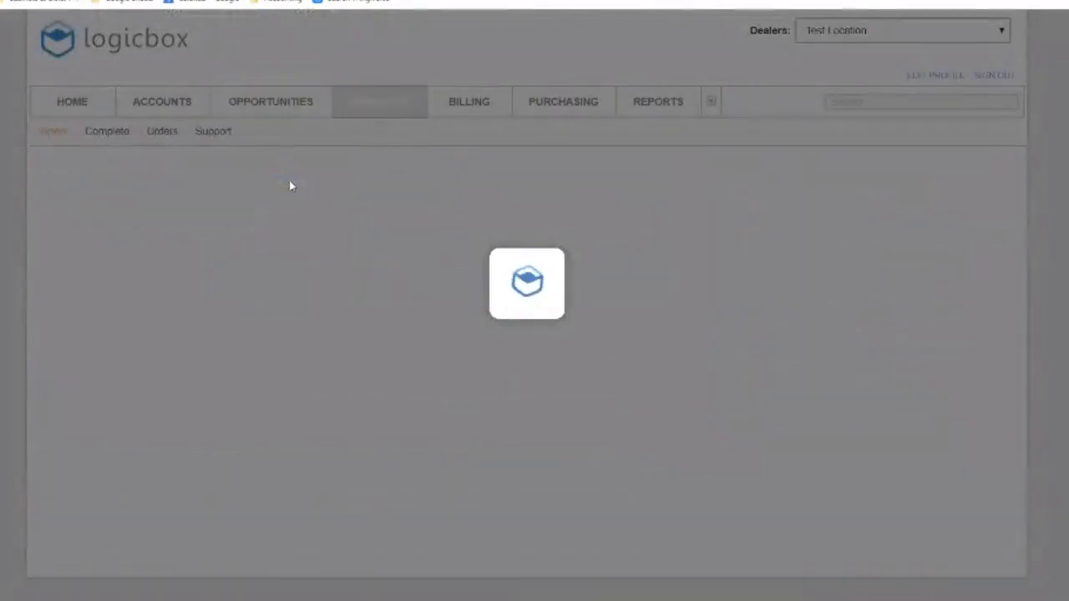
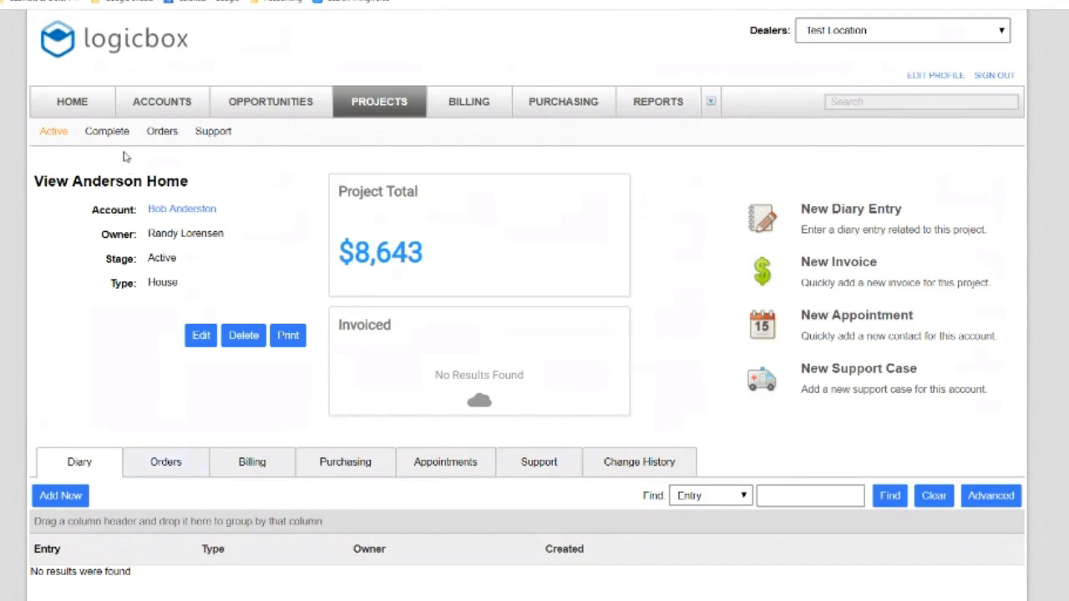
Filter Projects > Orders to Open orders and view the Anderson Home Bathrooms order without saving
{"action": "left_click", "coordinate": [164, 135]}
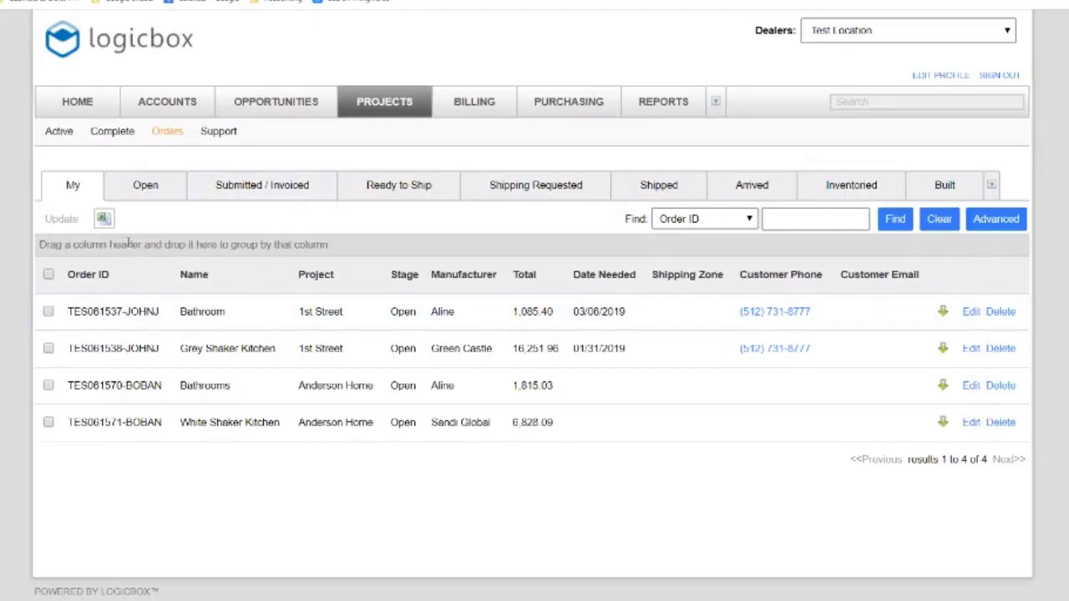
{"action": "left_click", "coordinate": [145, 191]}
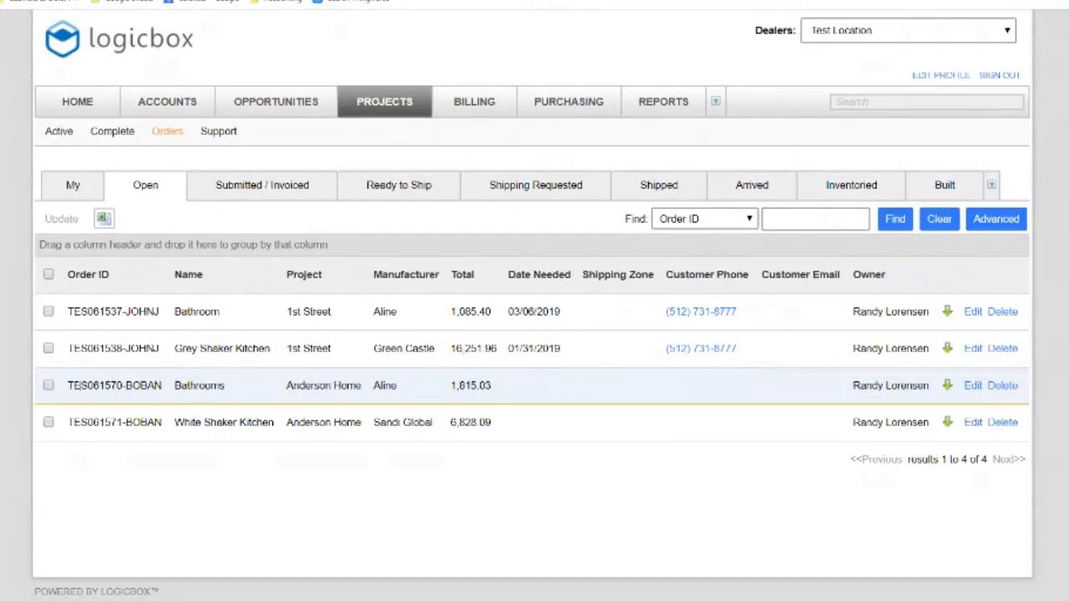
{"action": "left_click_drag", "start_coordinate": [81, 385], "coordinate": [156, 386]}
{"action": "left_click_drag", "start_coordinate": [87, 423], "coordinate": [142, 423]}
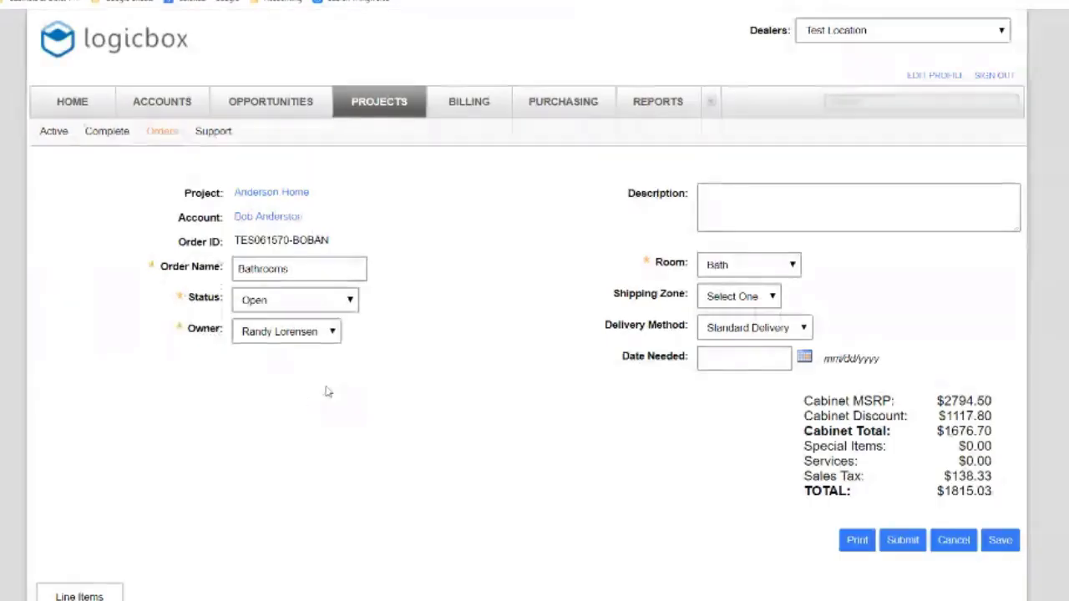
{"action": "left_click", "coordinate": [953, 540]}
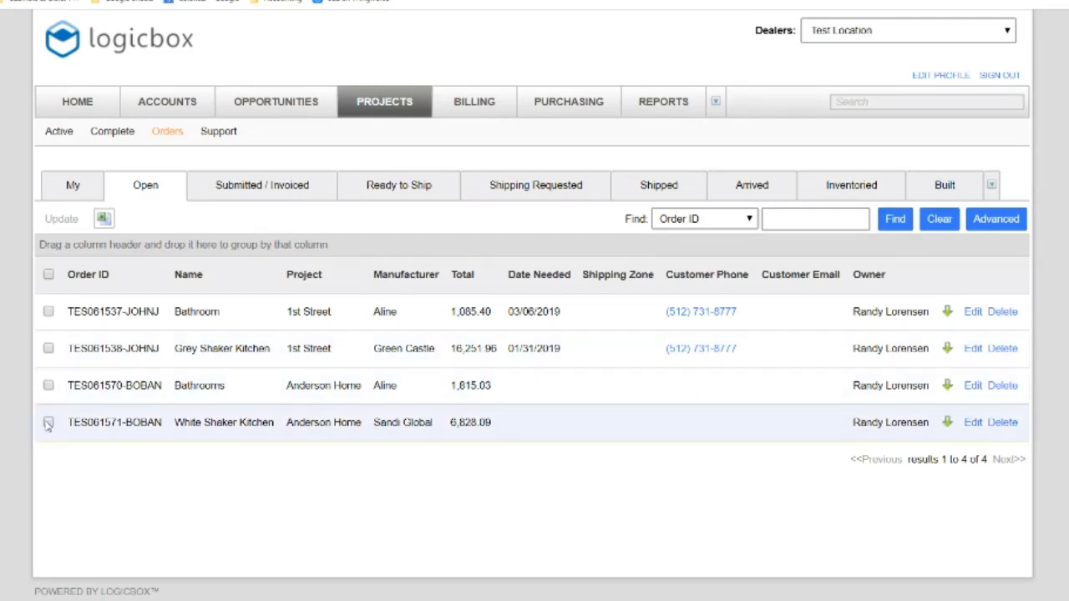
Review the White Shaker Kitchen and Bathrooms orders in edit mode, then switch to Active projects
{"action": "left_click", "coordinate": [48, 423]}
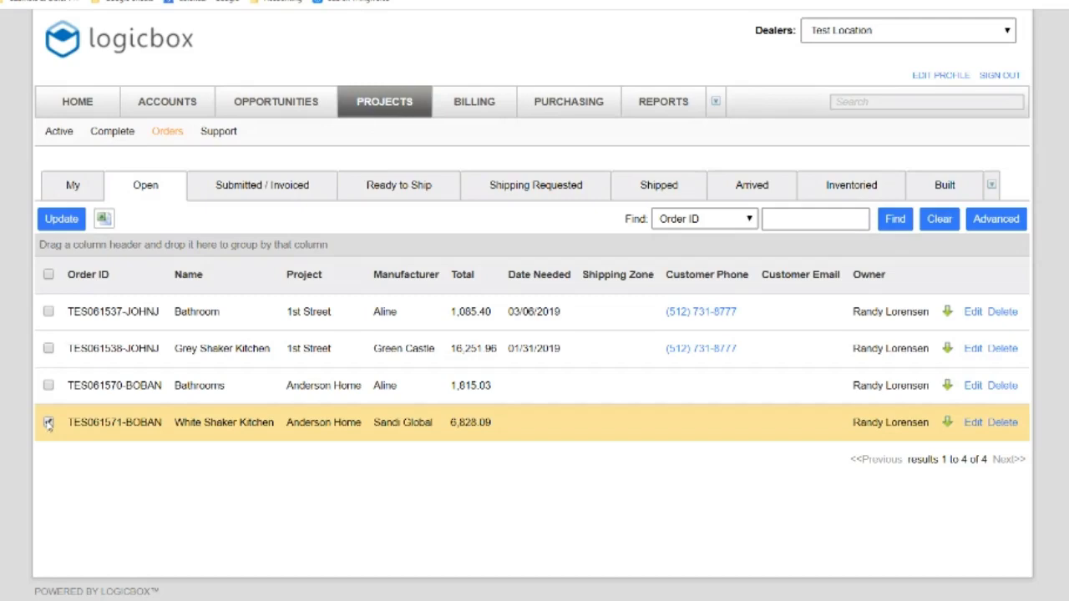
{"action": "left_click", "coordinate": [973, 423]}
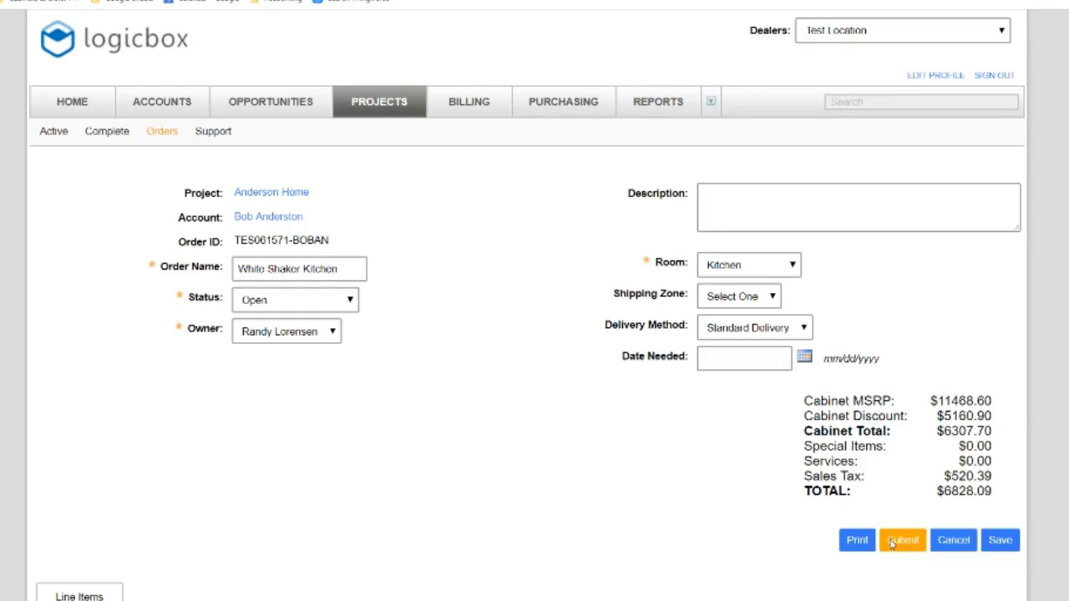
{"action": "left_click", "coordinate": [951, 543]}
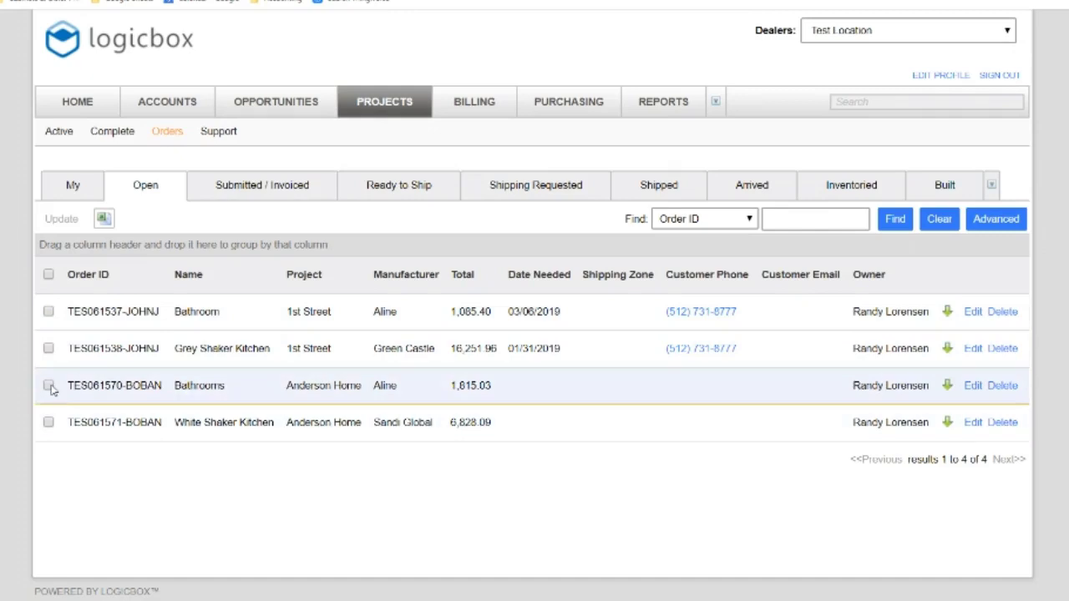
{"action": "left_click", "coordinate": [972, 386]}
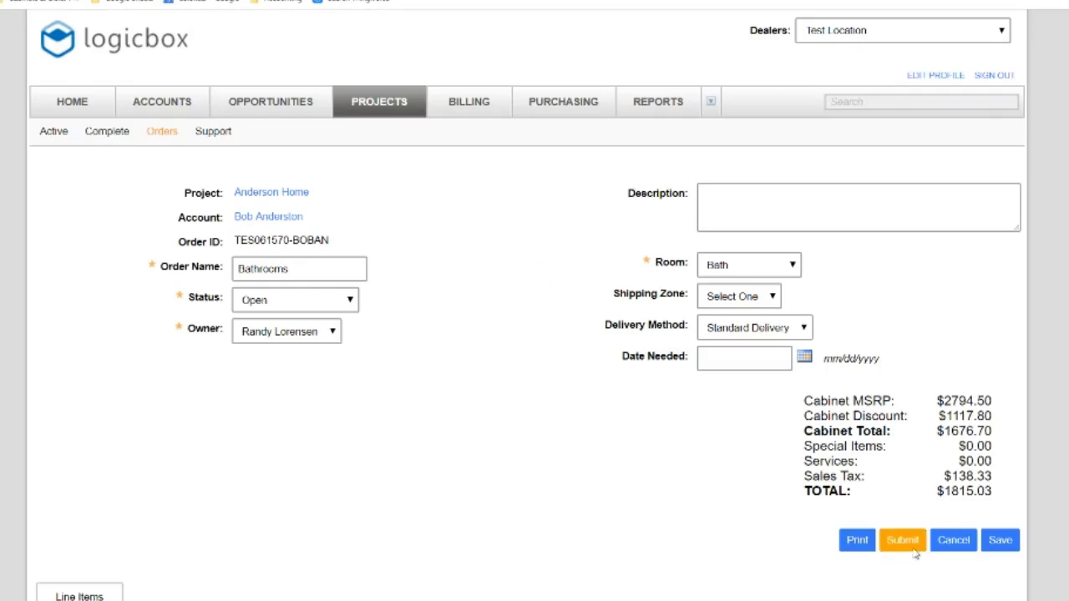
{"action": "left_click", "coordinate": [104, 134]}
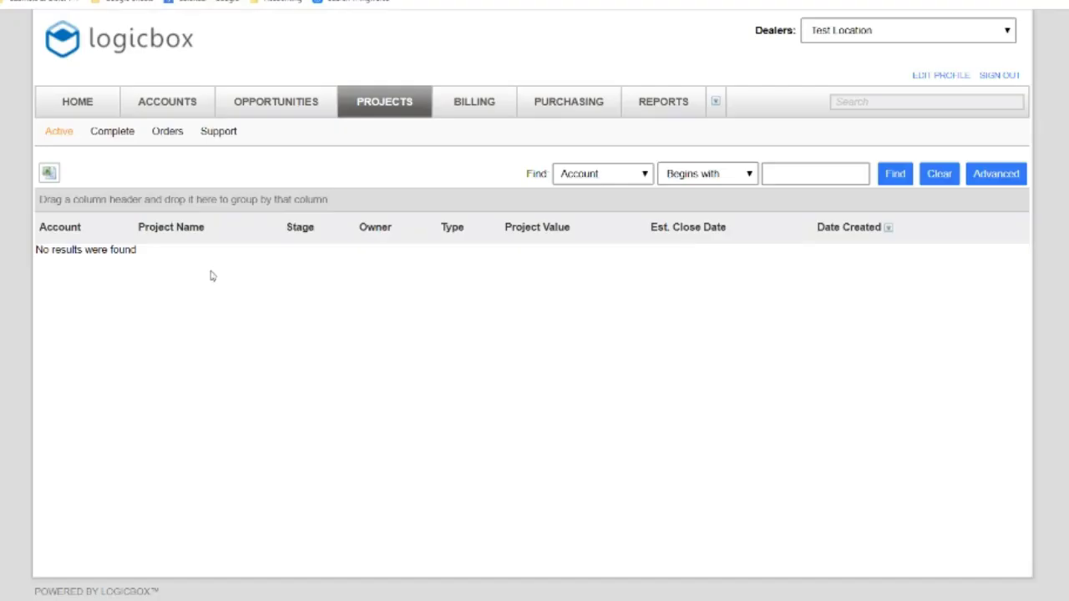
Select both Anderson Home orders and review the Stage options, cancelling without changing the stage
{"action": "left_click", "coordinate": [163, 136]}
{"action": "left_click", "coordinate": [166, 135]}
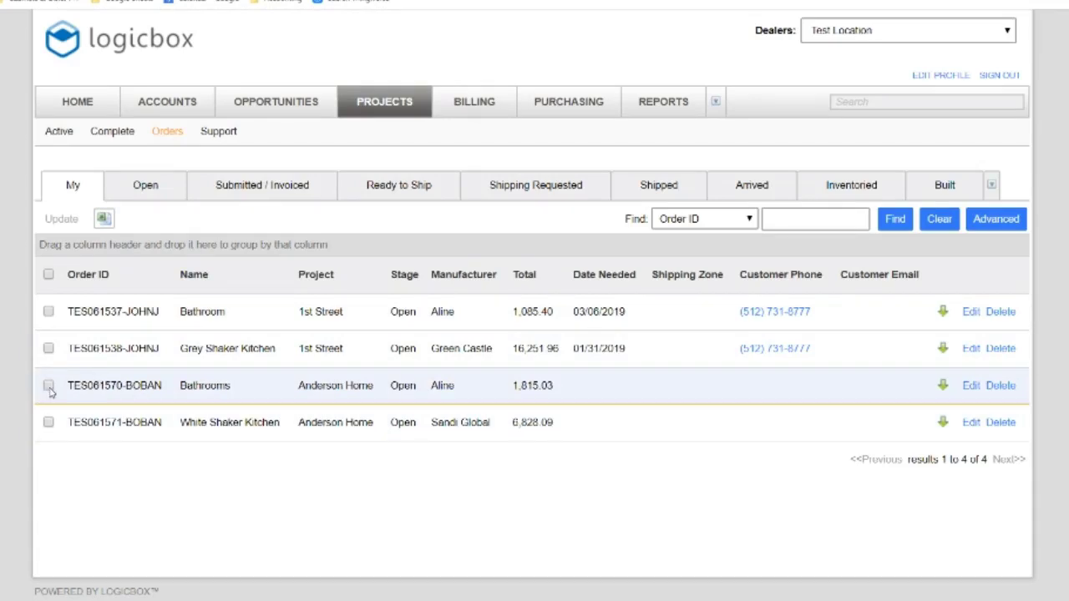
{"action": "left_click", "coordinate": [48, 385]}
{"action": "left_click", "coordinate": [48, 422]}
{"action": "left_click", "coordinate": [61, 224]}
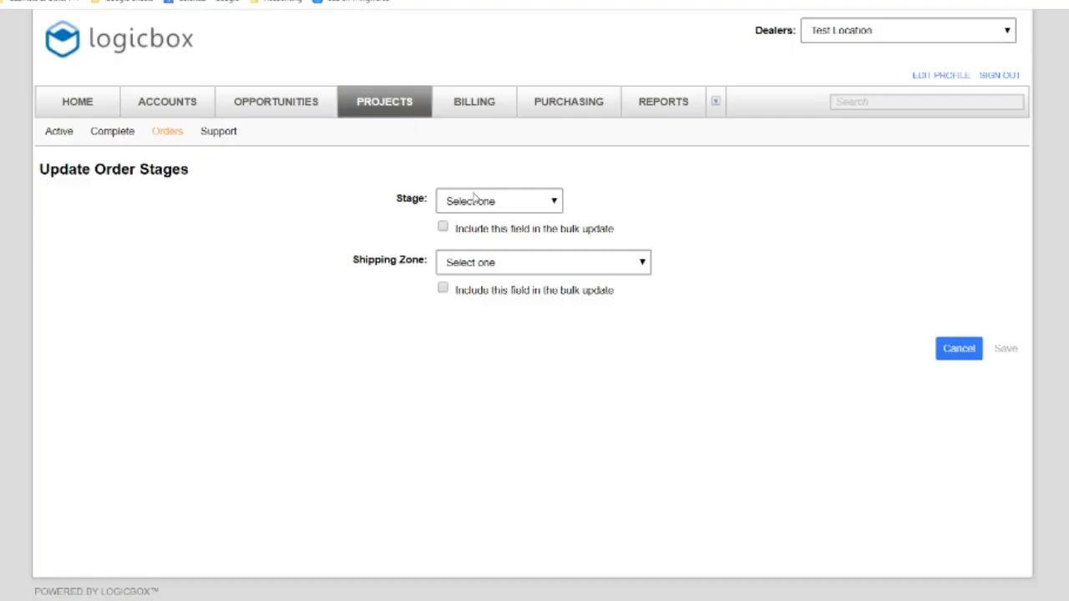
{"action": "left_click", "coordinate": [483, 205]}
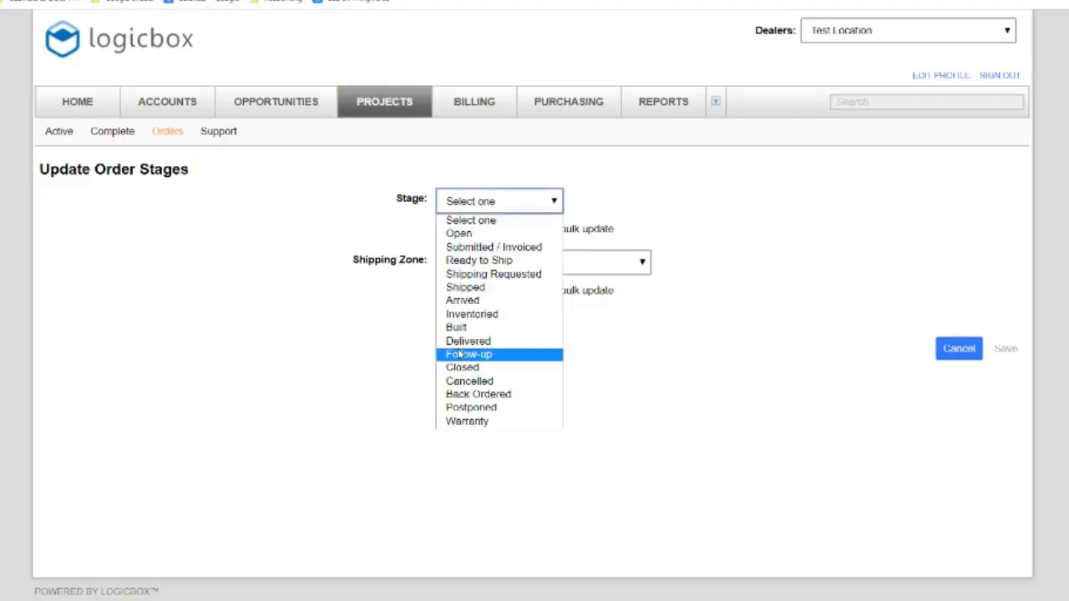
{"action": "left_click", "coordinate": [326, 401]}
{"action": "left_click", "coordinate": [959, 349]}
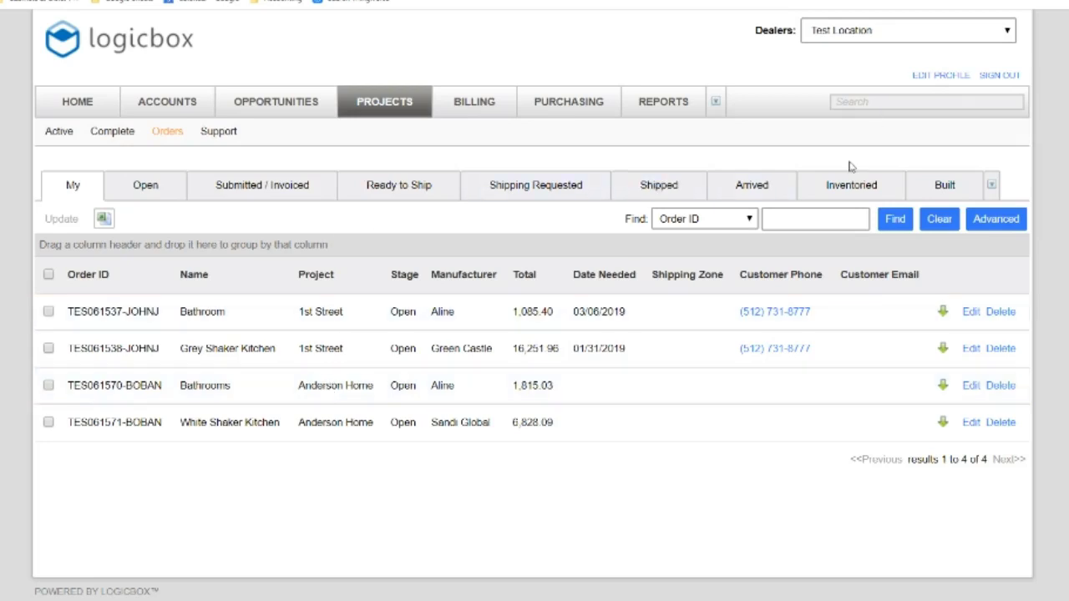
Search for 'Anderson Hom' and open the Anderson Home opportunity's quotes
{"action": "left_click", "coordinate": [890, 101]}
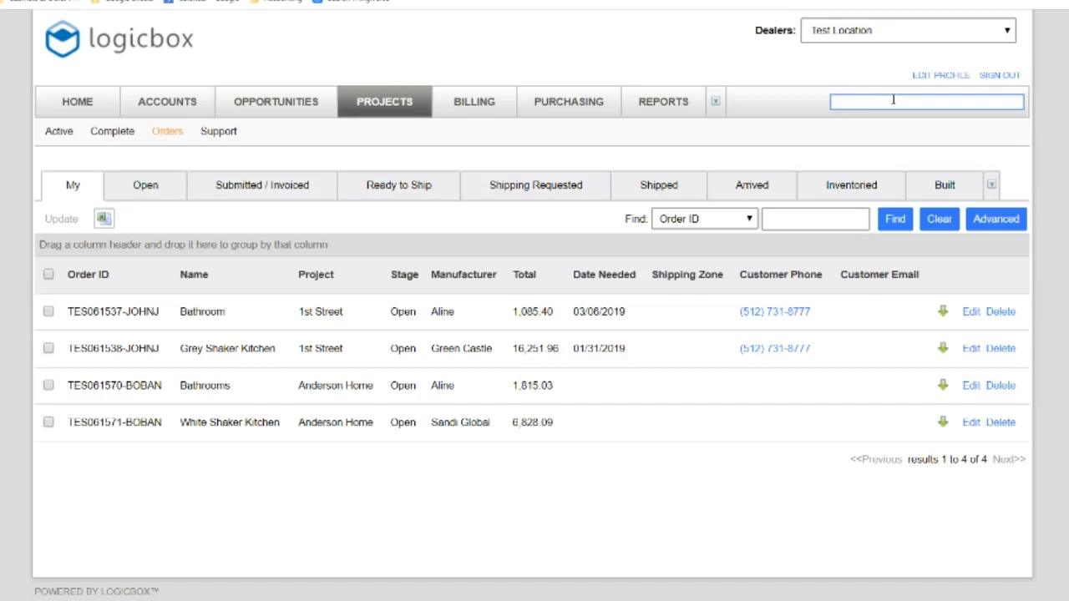
{"action": "type", "text": "Anderson Home"}
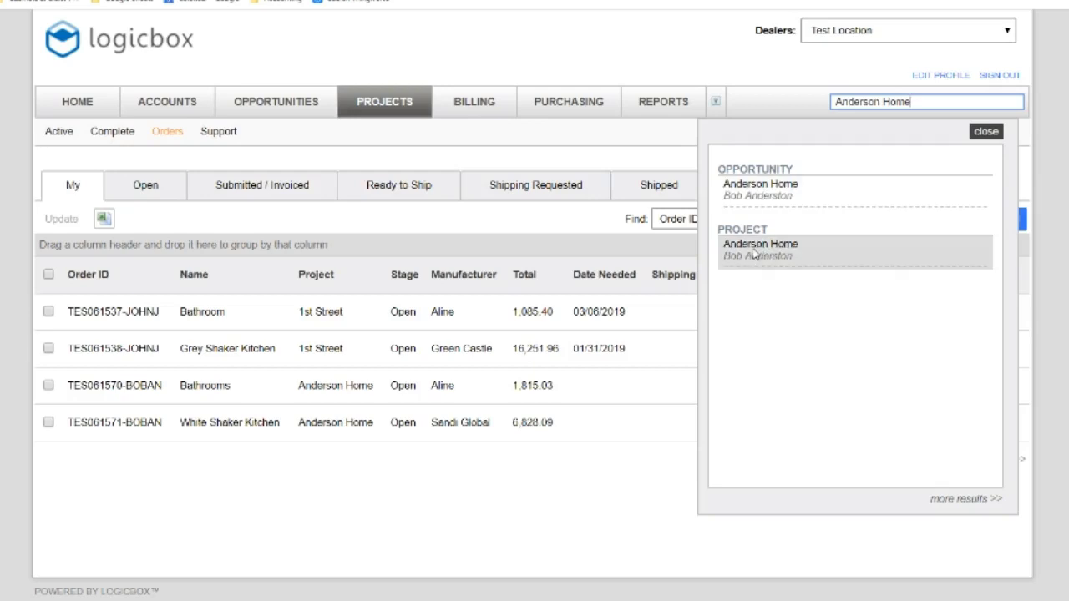
{"action": "left_click", "coordinate": [750, 198]}
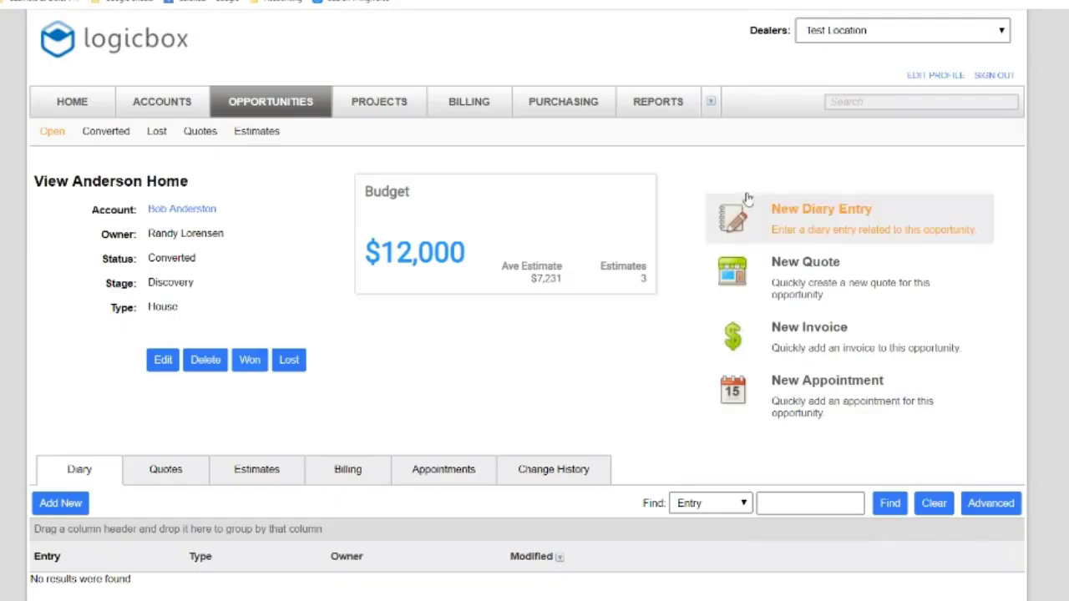
{"action": "left_click", "coordinate": [162, 470]}
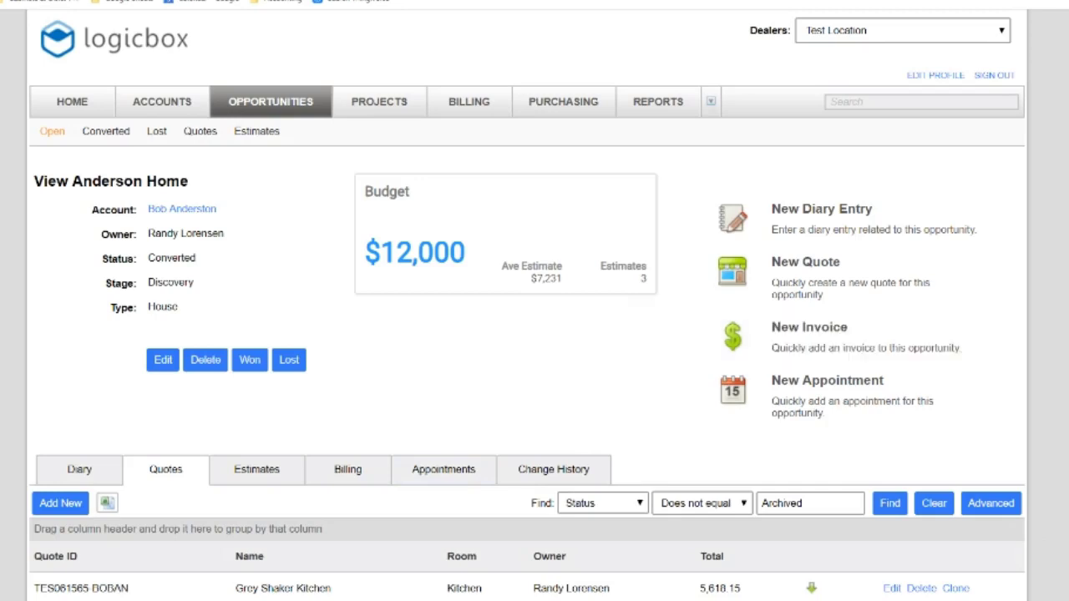
Check Anderson Home's estimates, then start a new quote from its Quotes list
{"action": "scroll", "coordinate": [1044, 309], "scroll_direction": "down", "scroll_amount": 3}
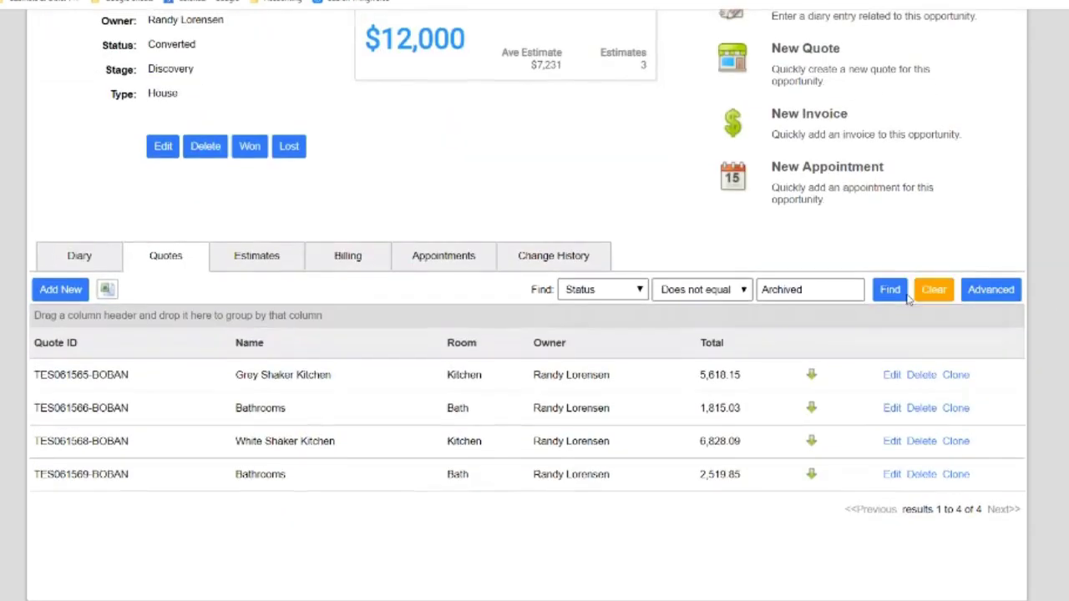
{"action": "left_click", "coordinate": [243, 263]}
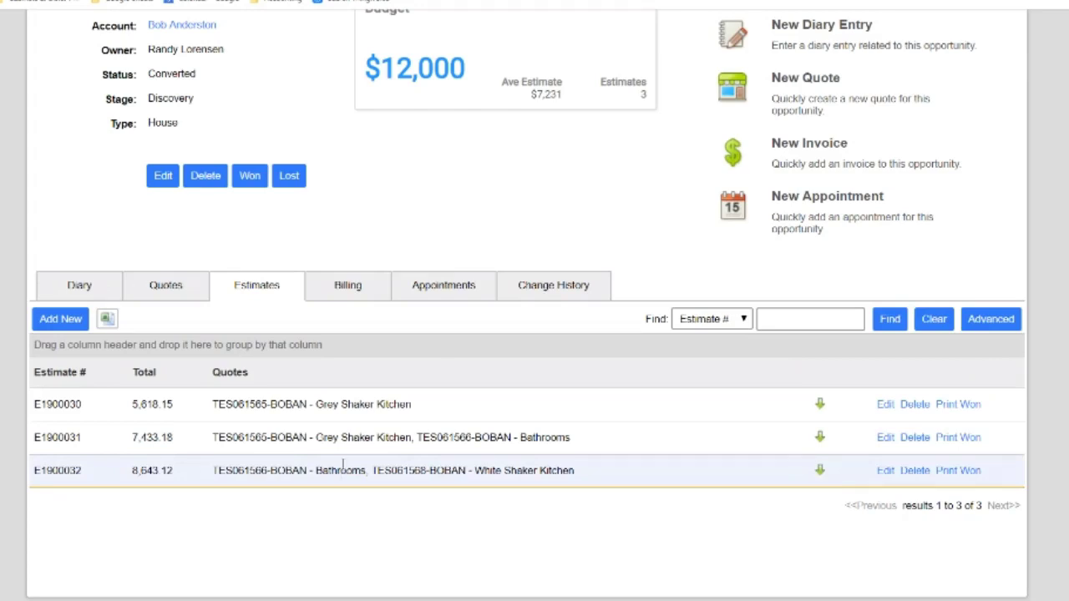
{"action": "left_click", "coordinate": [175, 290]}
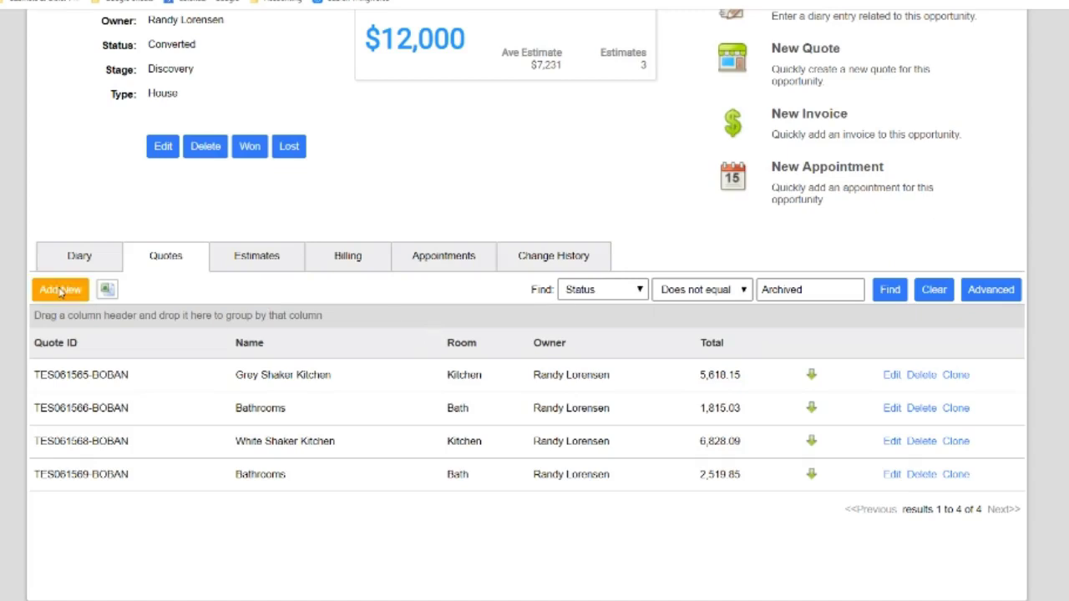
{"action": "left_click", "coordinate": [61, 290]}
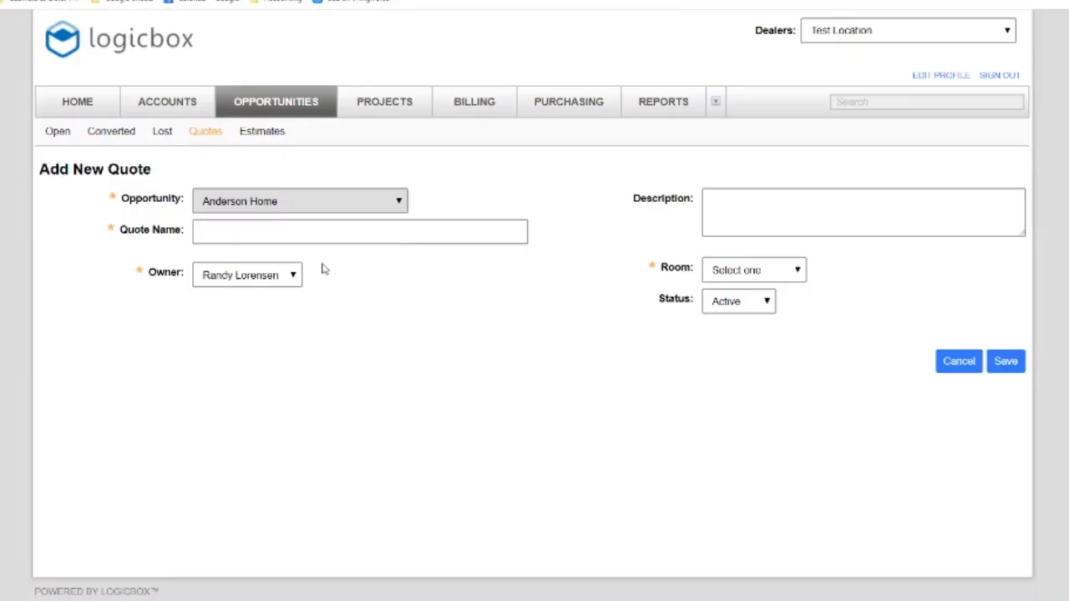
Save a new Kitchen room quote named 'Kitchen Crown add on'
{"action": "left_click", "coordinate": [756, 267]}
{"action": "left_click", "coordinate": [748, 305]}
{"action": "left_click", "coordinate": [448, 232]}
{"action": "type", "text": "Kitchen Crown add"}
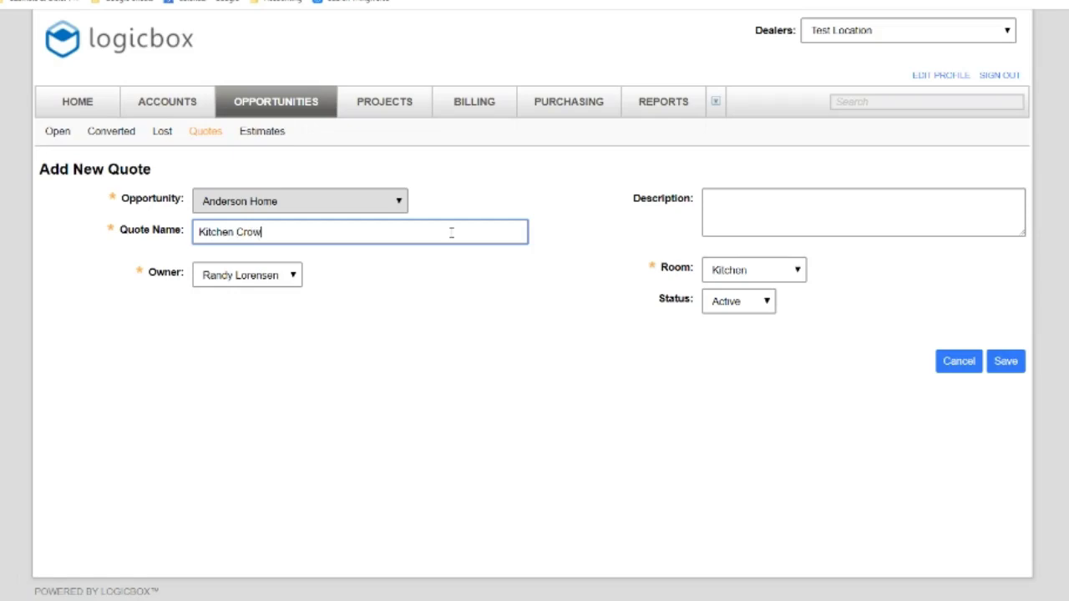
{"action": "type", "text": " on"}
{"action": "left_click", "coordinate": [1005, 365]}
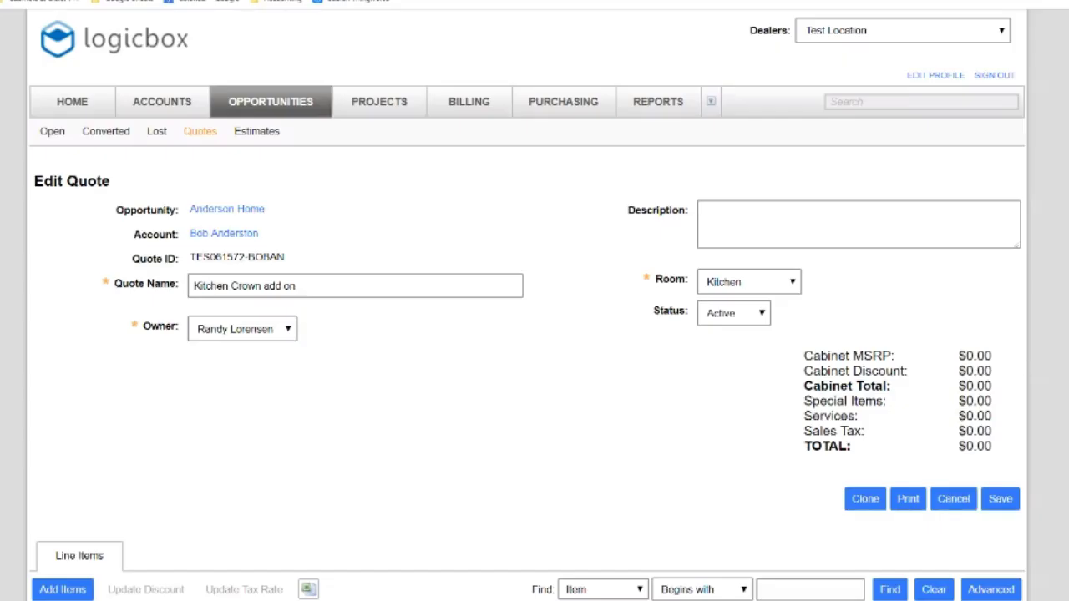
{"action": "scroll", "coordinate": [534, 334], "scroll_direction": "down", "scroll_amount": 2}
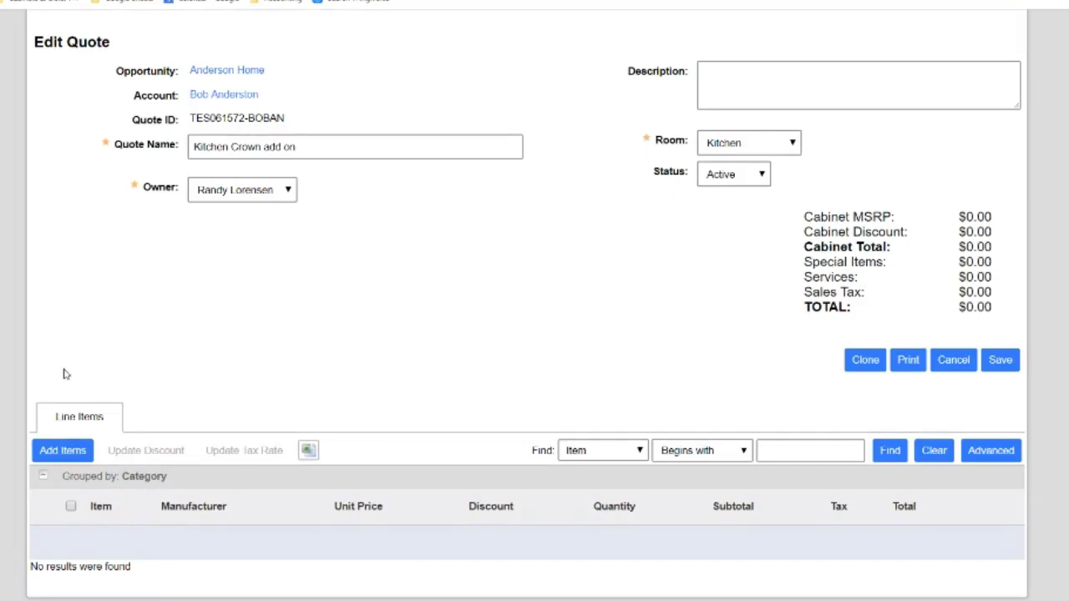
Filter the quote's line items to Lesso manufacturer, Ash Grey Shaker door style
{"action": "left_click", "coordinate": [65, 451]}
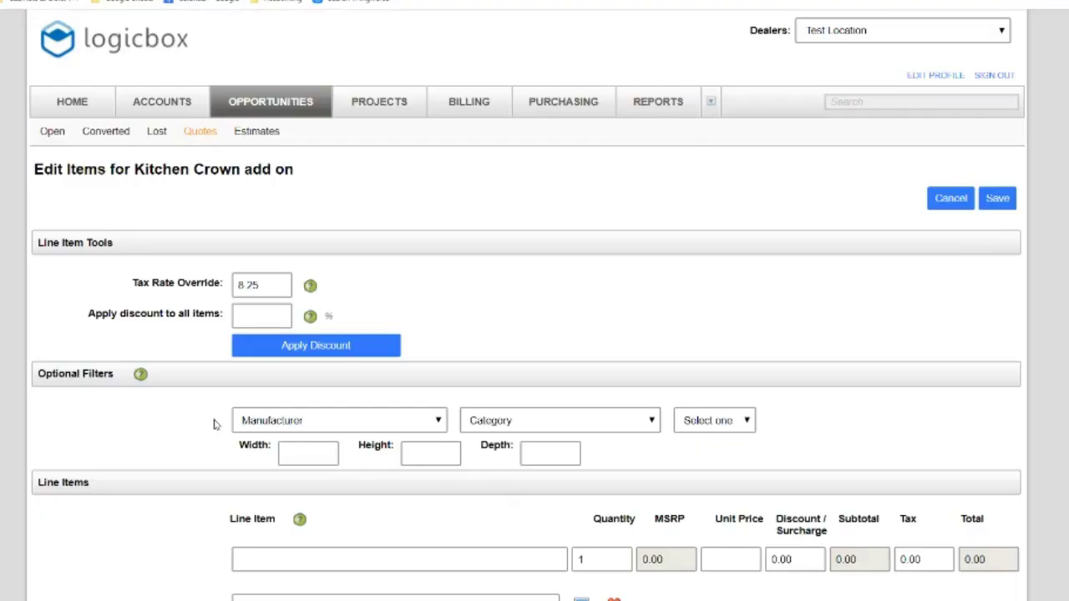
{"action": "left_click", "coordinate": [277, 422]}
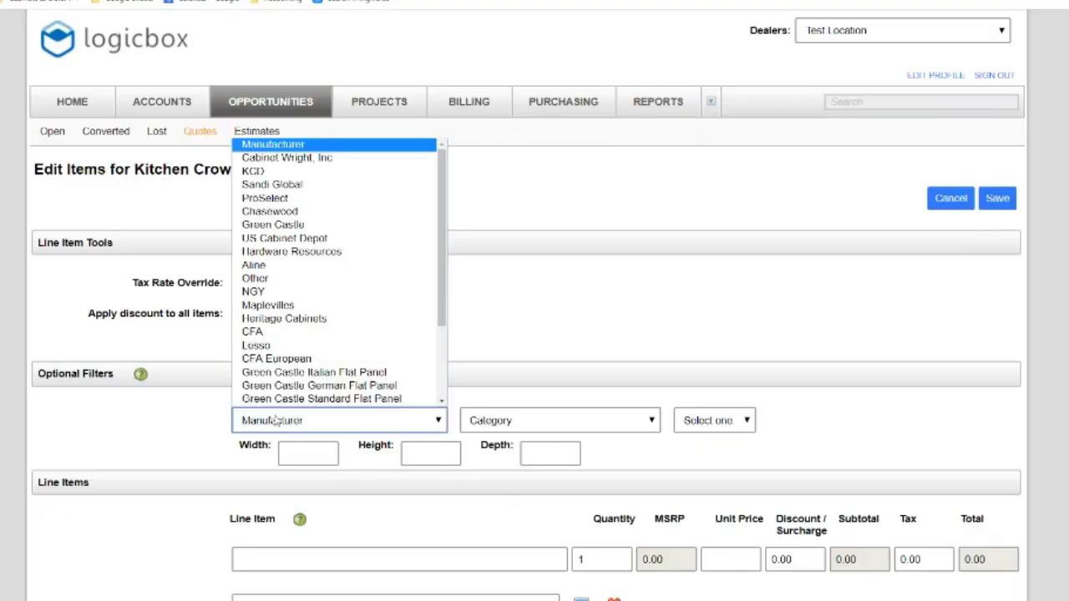
{"action": "left_click", "coordinate": [284, 349]}
{"action": "left_click", "coordinate": [754, 420]}
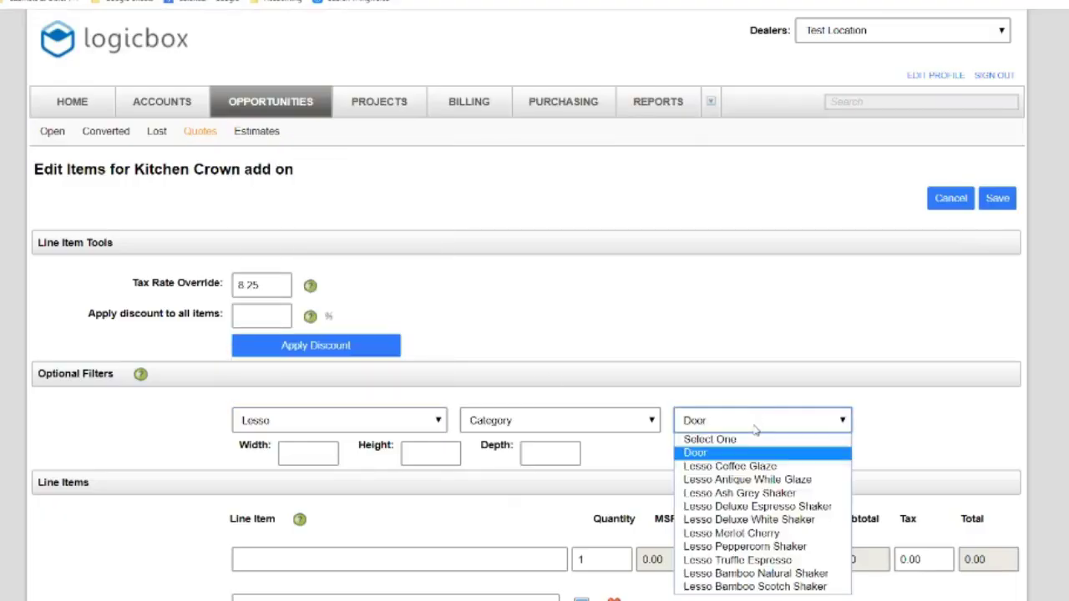
{"action": "left_click", "coordinate": [747, 498]}
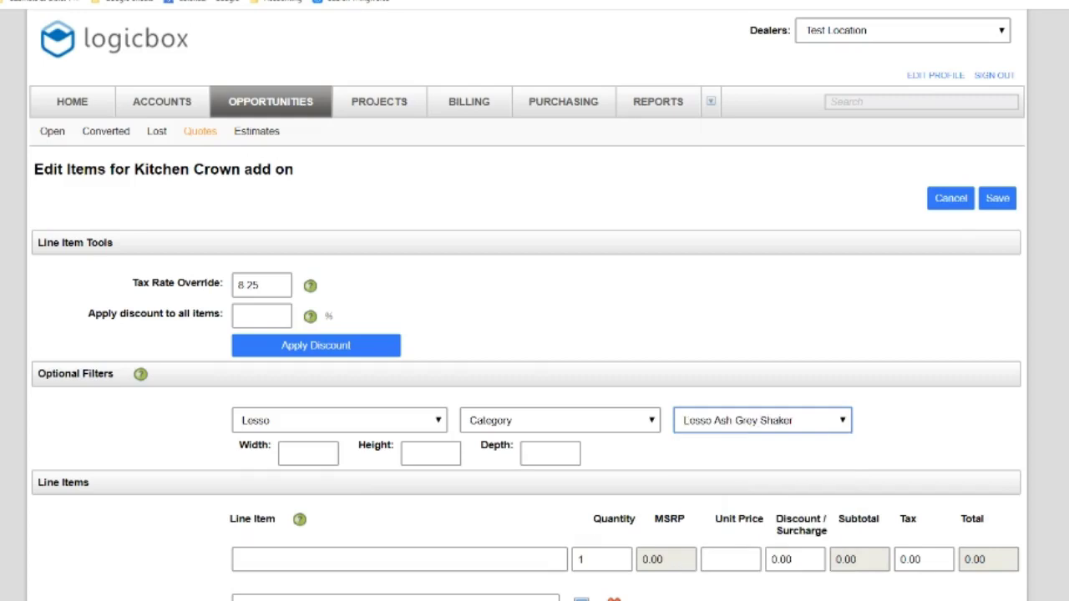
{"action": "scroll", "coordinate": [823, 261], "scroll_direction": "down", "scroll_amount": 3}
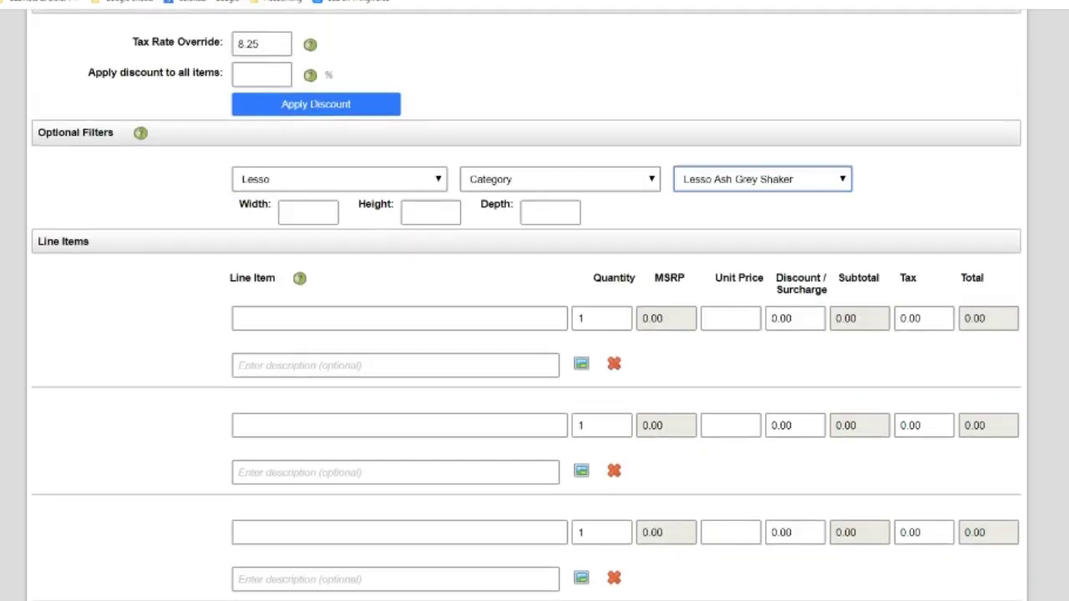
Add LAG-CCM2.5R crown molding as a line item with quantity 4
{"action": "left_click", "coordinate": [545, 320]}
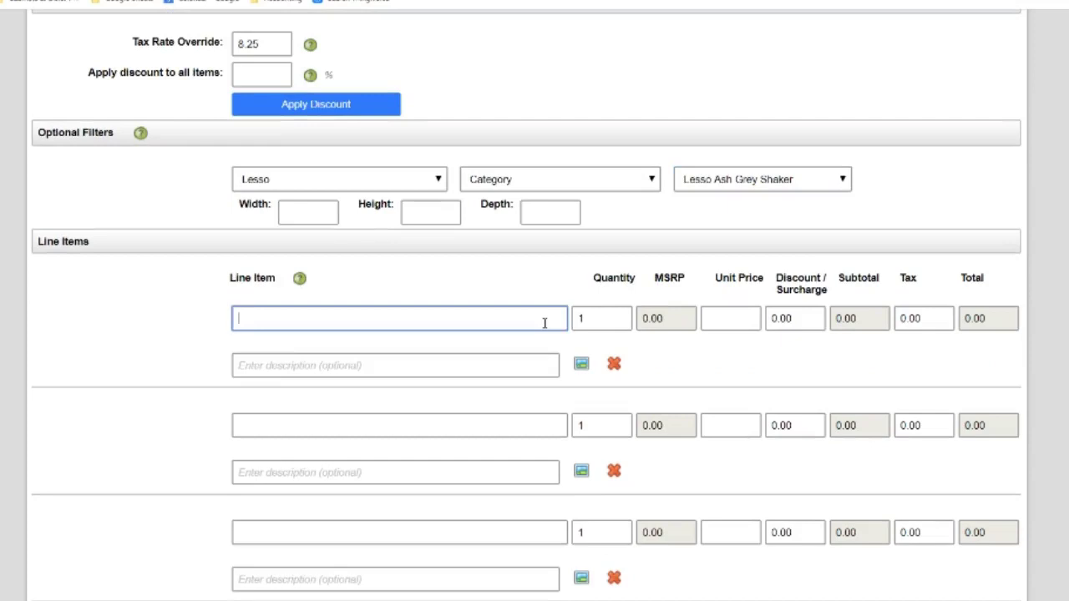
{"action": "type", "text": "cm"}
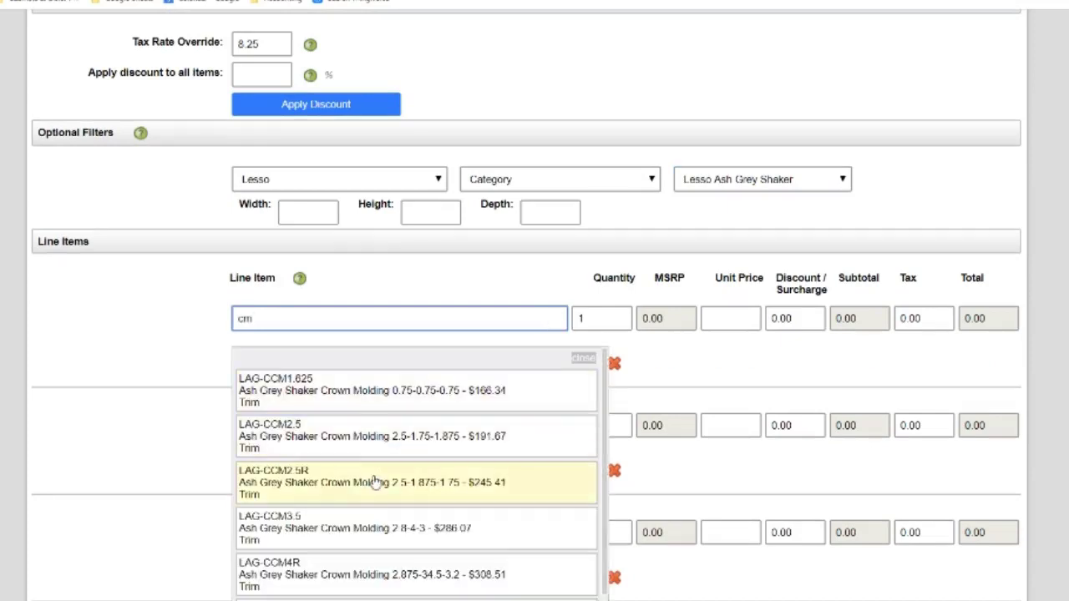
{"action": "left_click", "coordinate": [377, 482]}
{"action": "double_click", "coordinate": [576, 318]}
{"action": "type", "text": "4"}
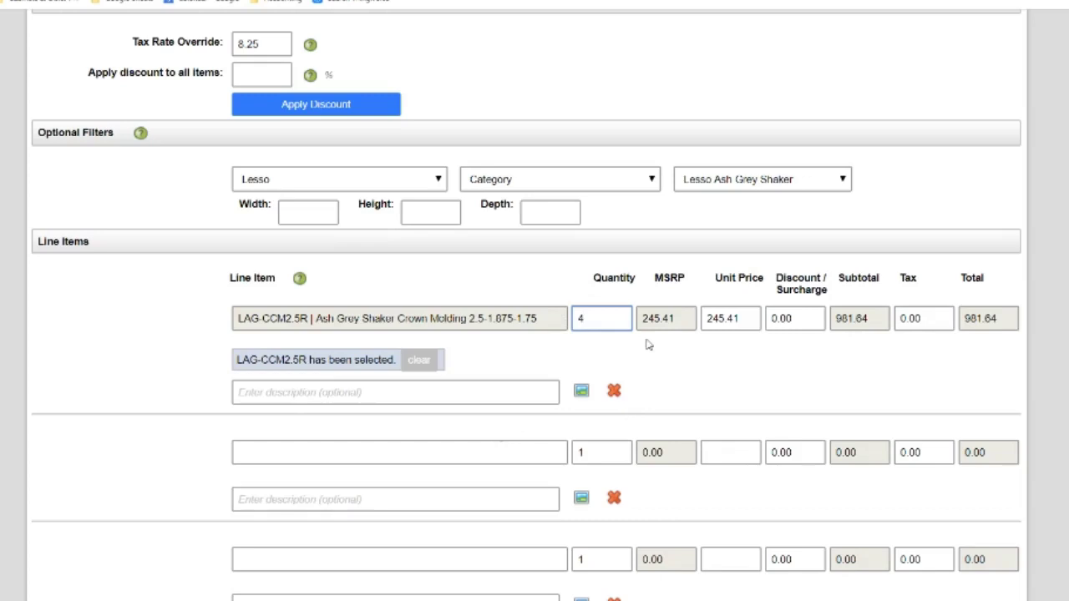
Apply a 35% discount to all items, keeping the 8.25 tax rate, for a $690.72 total
{"action": "left_click", "coordinate": [260, 74]}
{"action": "type", "text": "35"}
{"action": "left_click", "coordinate": [266, 44]}
{"action": "type", "text": "5"}
{"action": "left_click", "coordinate": [284, 98]}
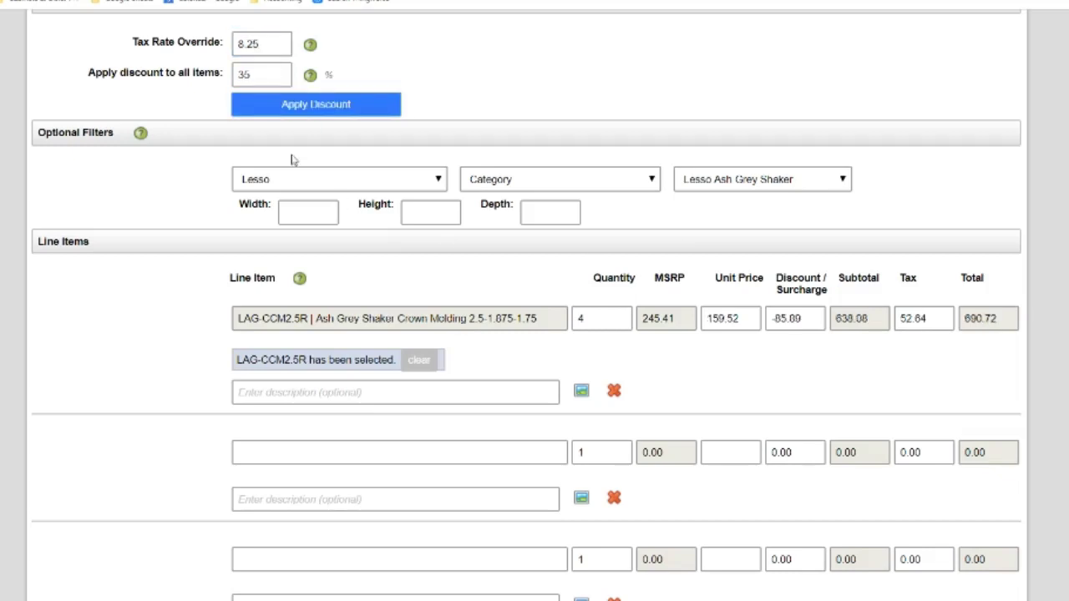
{"action": "left_click", "coordinate": [269, 42]}
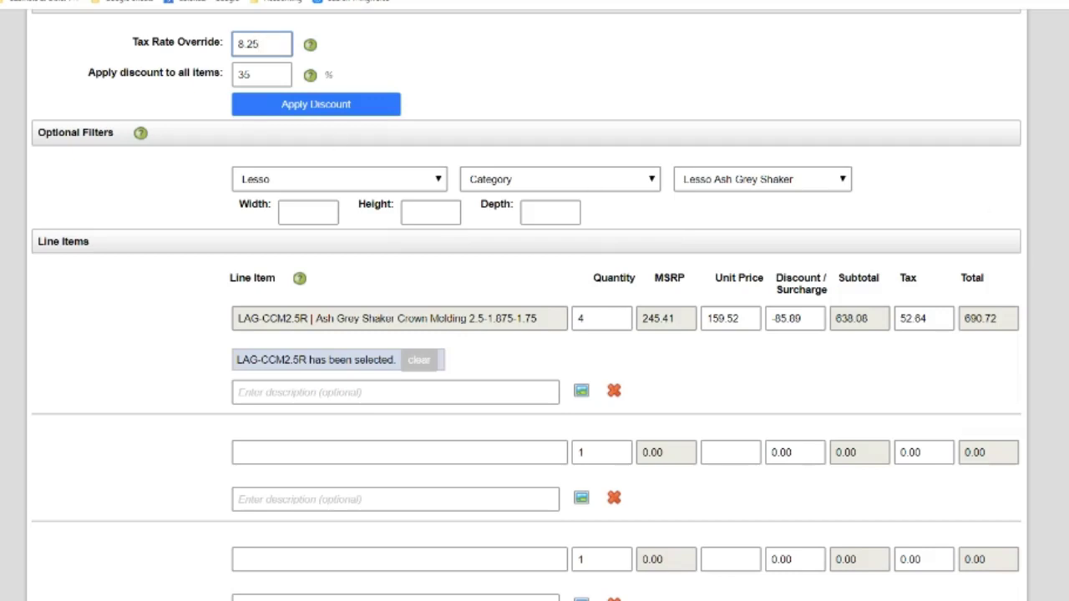
{"action": "scroll", "coordinate": [535, 334], "scroll_direction": "down", "scroll_amount": 10}
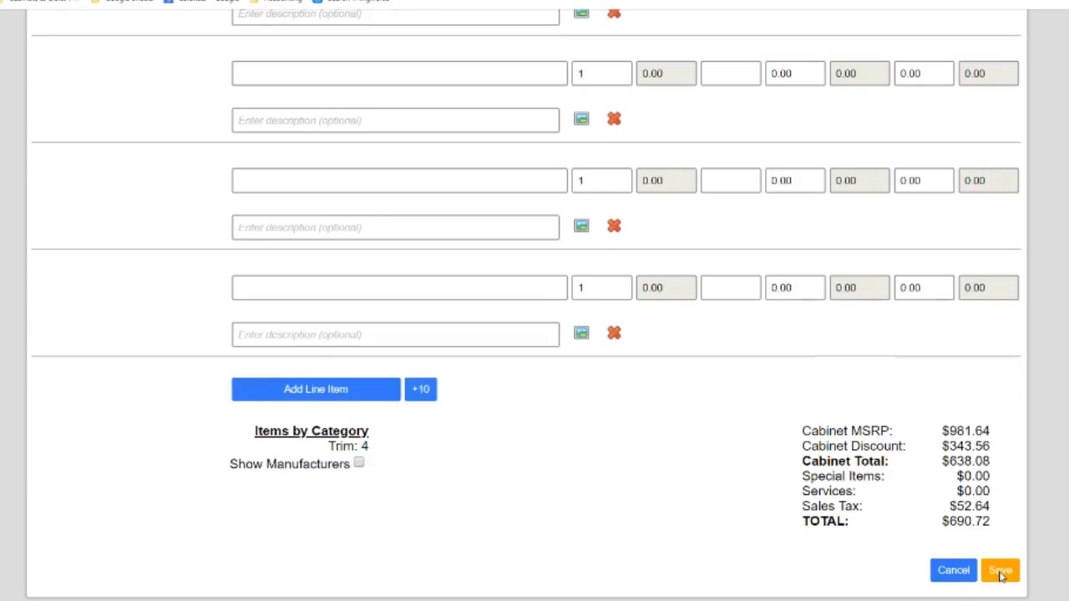
Save the Kitchen Crown add on quote at $690.72
{"action": "left_click", "coordinate": [1000, 572]}
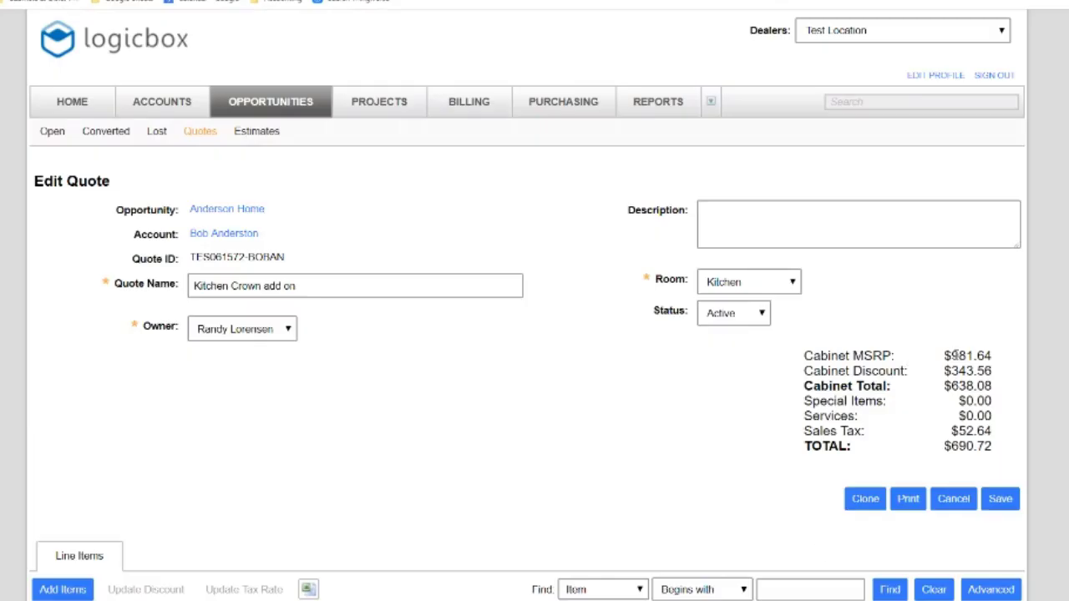
{"action": "scroll", "coordinate": [528, 305], "scroll_direction": "down", "scroll_amount": 3}
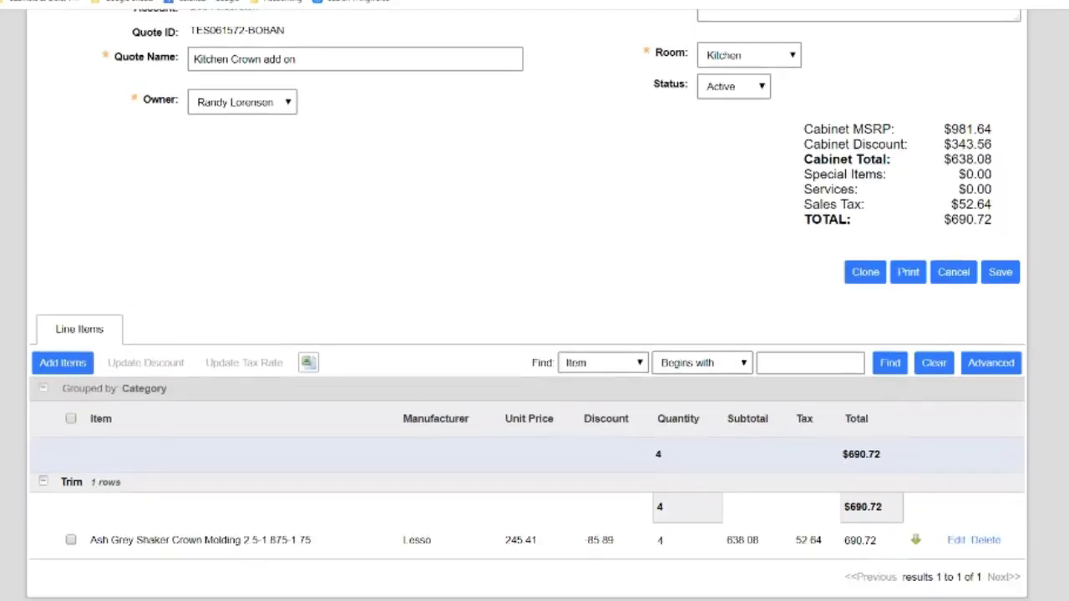
{"action": "scroll", "coordinate": [527, 305], "scroll_direction": "up", "scroll_amount": 2}
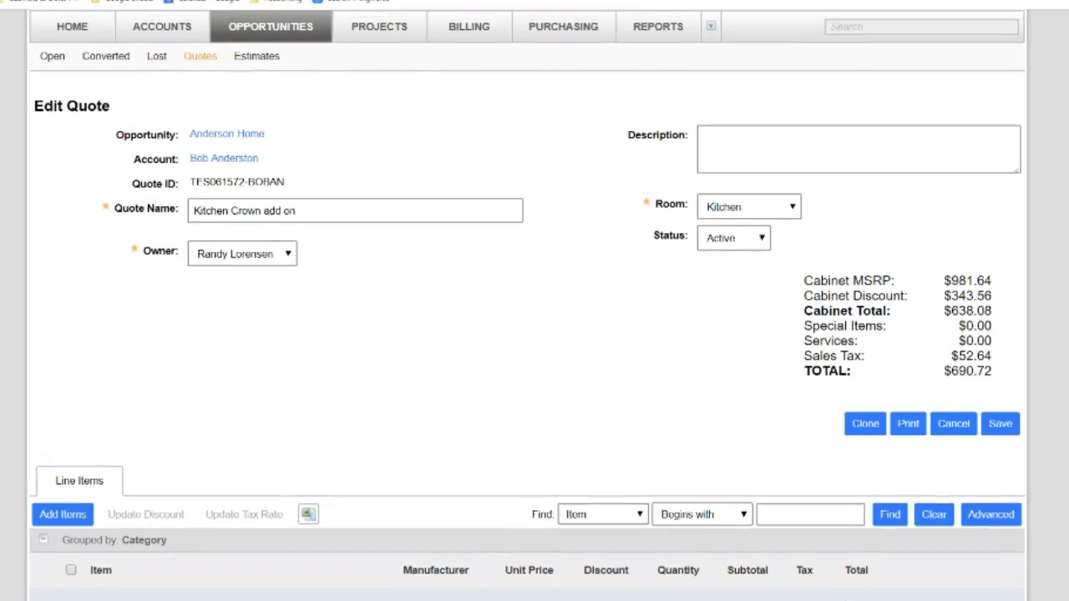
{"action": "scroll", "coordinate": [527, 305], "scroll_direction": "up", "scroll_amount": 1}
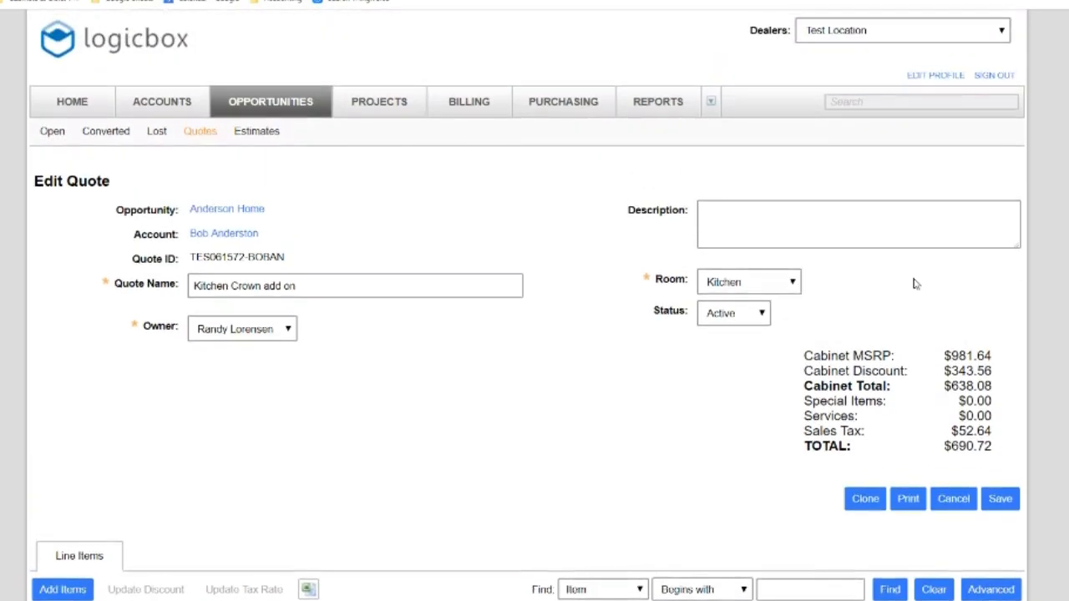
Return to the Anderson Home opportunity and view its three estimates, E1900030 through E1900032
{"action": "left_click", "coordinate": [225, 212]}
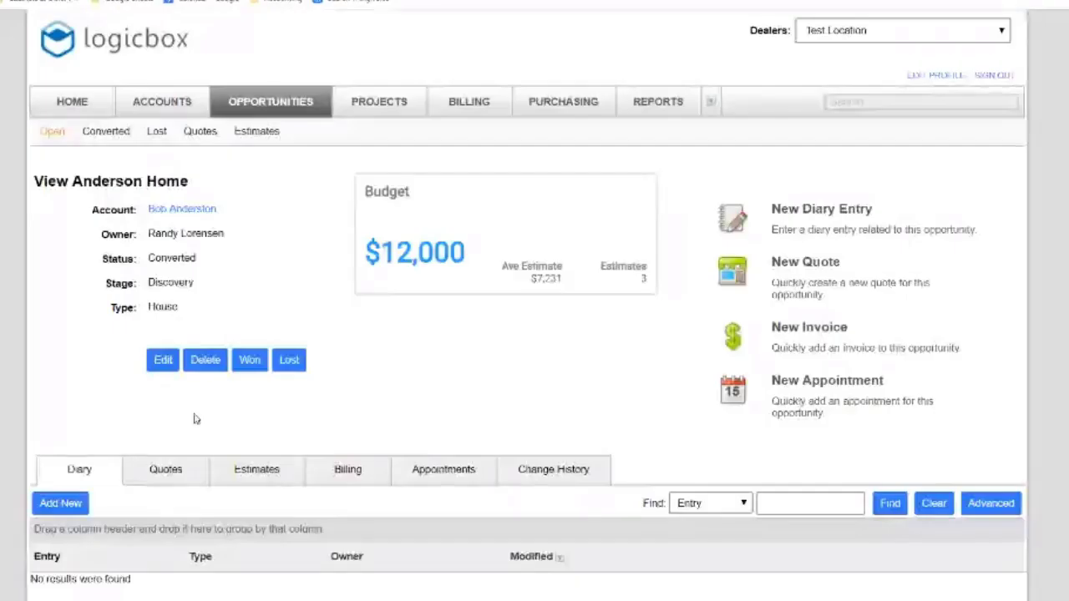
{"action": "left_click", "coordinate": [249, 473]}
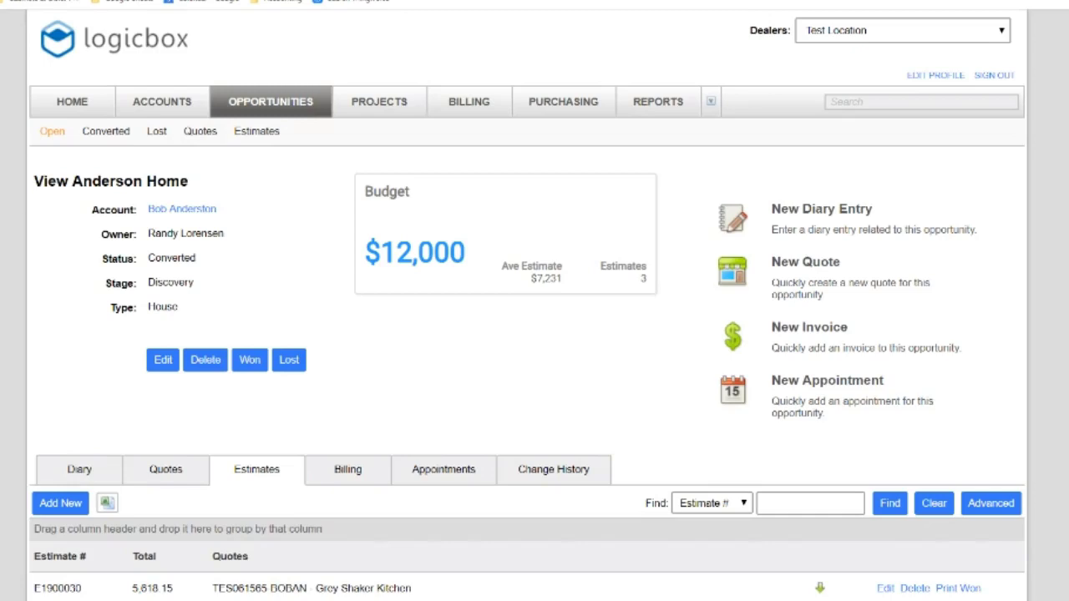
{"action": "scroll", "coordinate": [545, 428], "scroll_direction": "down", "scroll_amount": 3}
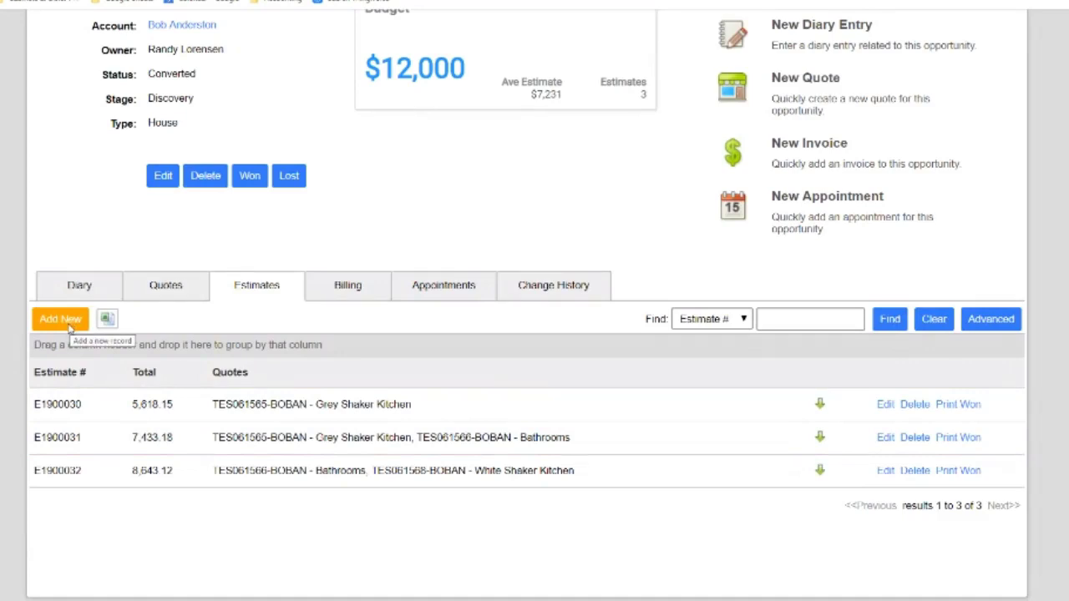
Save a new estimate containing only the $690.72 Kitchen Crown add on quote
{"action": "left_click", "coordinate": [69, 326]}
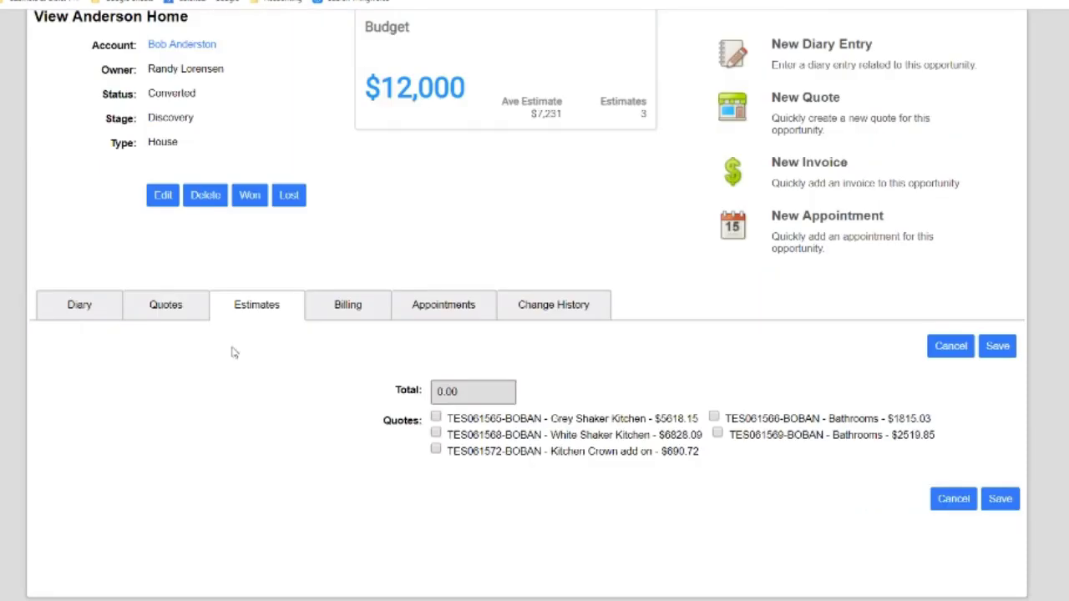
{"action": "left_click", "coordinate": [436, 451]}
{"action": "mouse_move", "coordinate": [449, 417]}
{"action": "left_mouse_down"}
{"action": "mouse_move", "coordinate": [541, 418]}
{"action": "mouse_move", "coordinate": [468, 418]}
{"action": "left_mouse_up"}
{"action": "left_click_drag", "start_coordinate": [555, 417], "coordinate": [649, 419]}
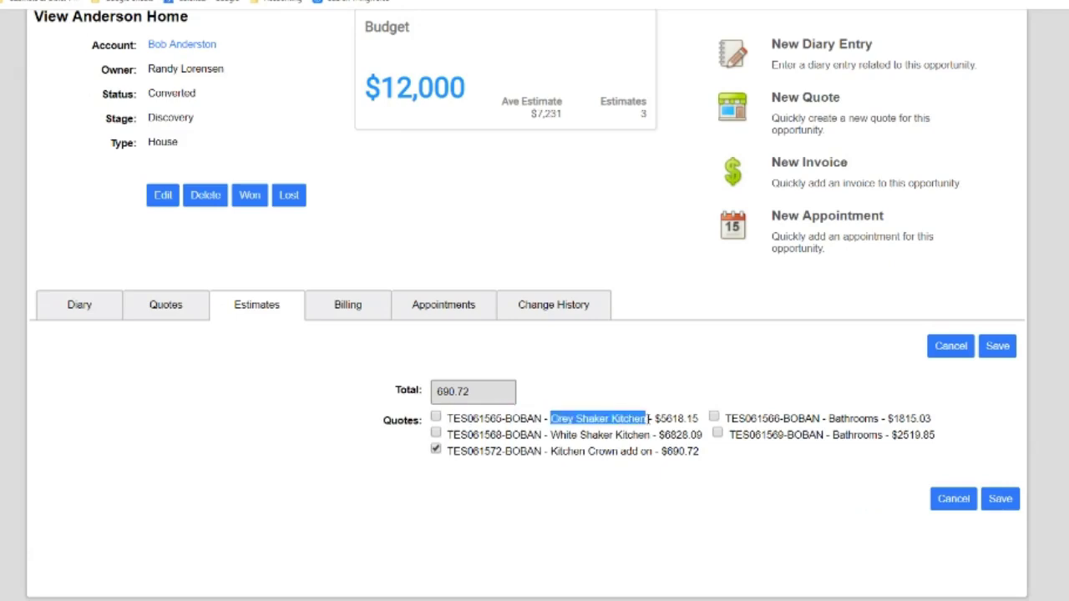
{"action": "left_click", "coordinate": [599, 499]}
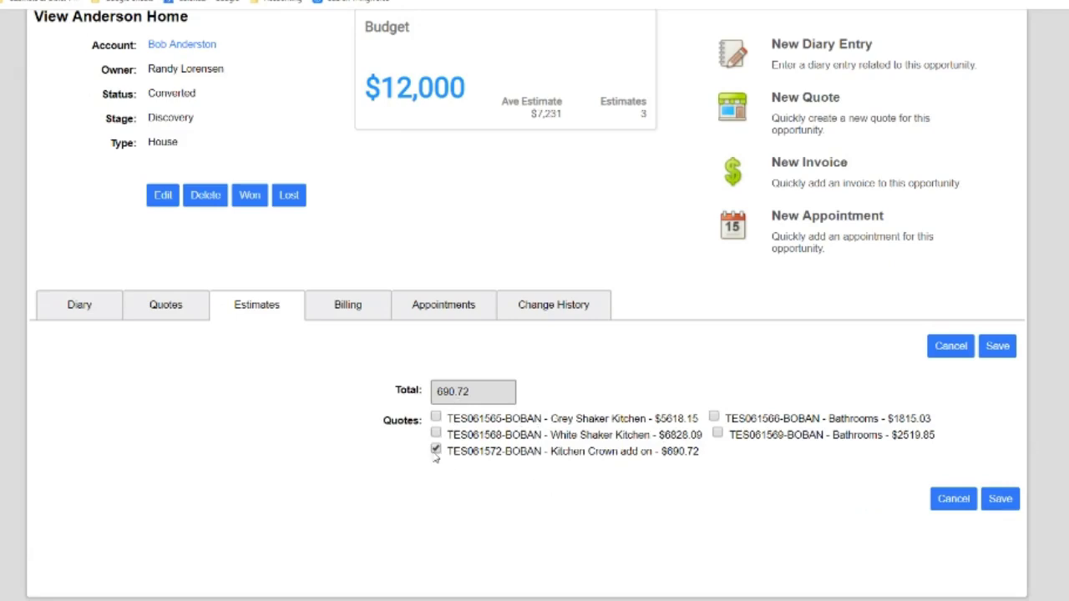
{"action": "left_click", "coordinate": [997, 345]}
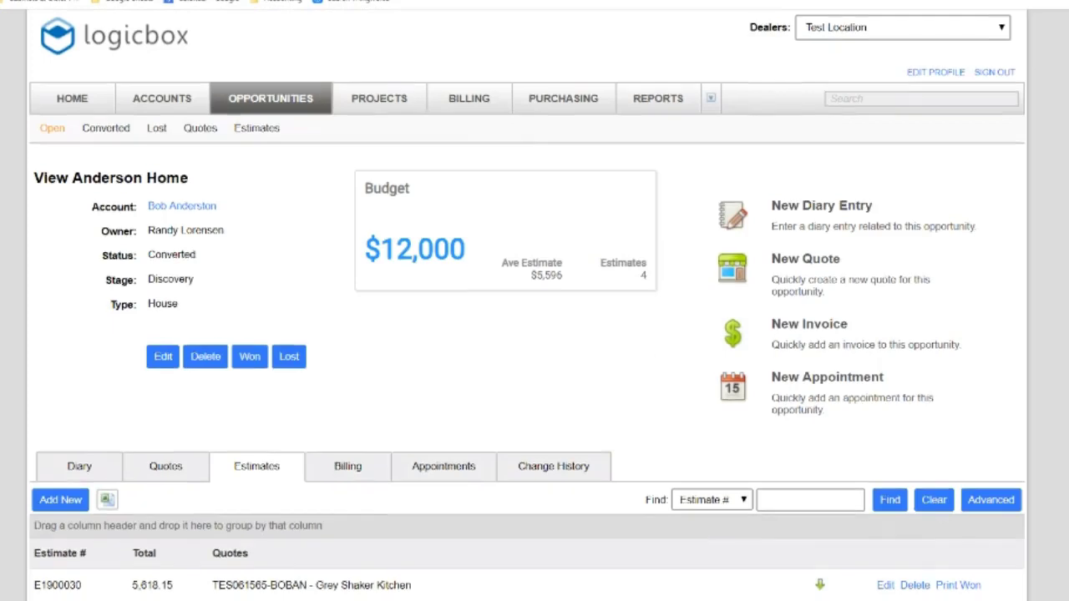
Mark the new 690.72 estimate as Won to begin converting it
{"action": "scroll", "coordinate": [535, 334], "scroll_direction": "down", "scroll_amount": 3}
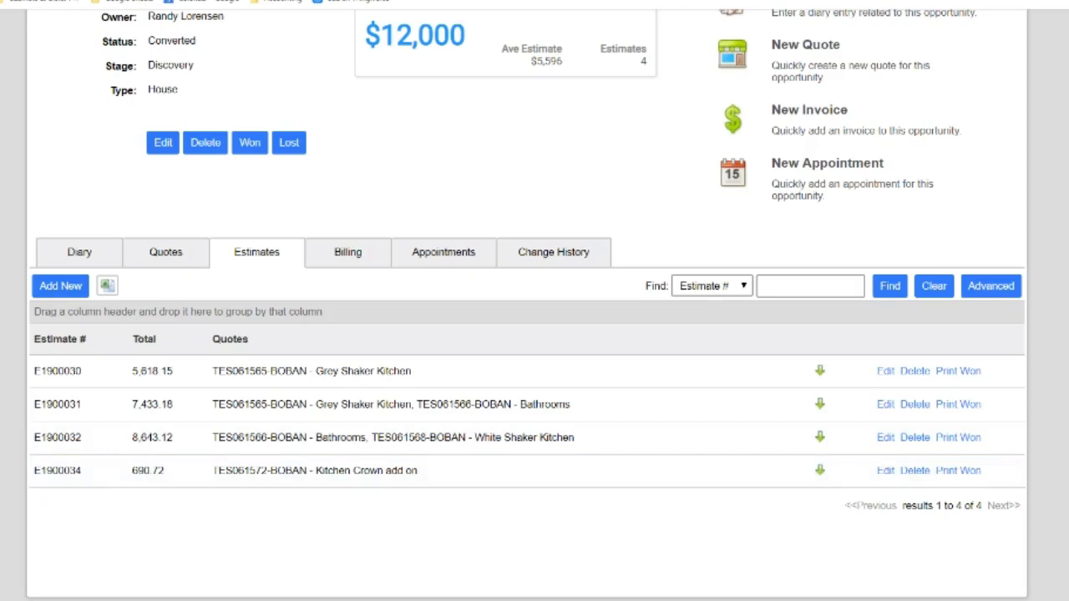
{"action": "scroll", "coordinate": [535, 334], "scroll_direction": "up", "scroll_amount": 2}
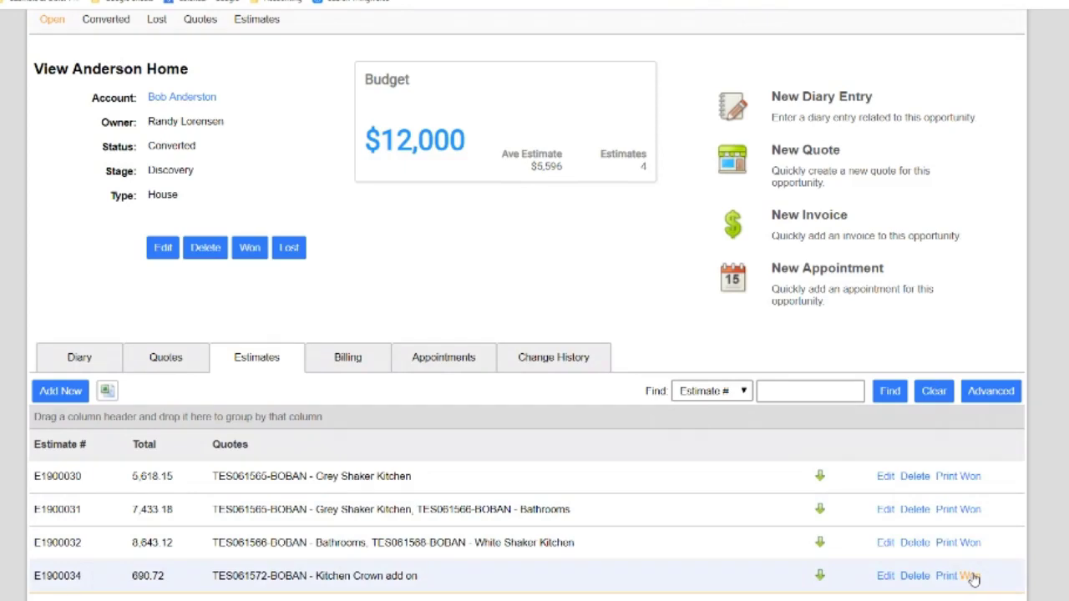
{"action": "left_click", "coordinate": [971, 576]}
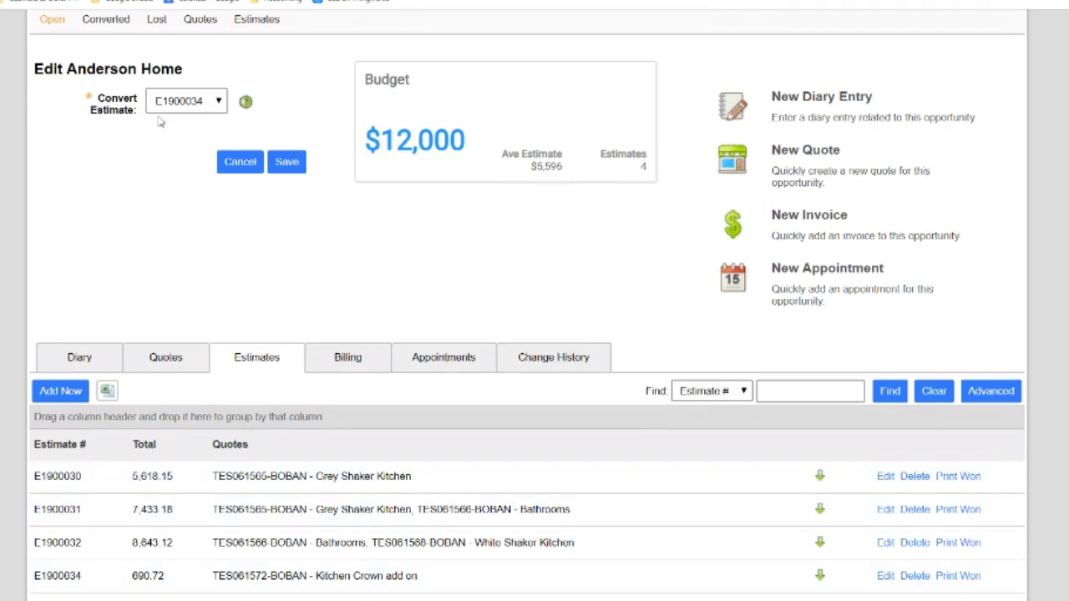
Convert the 690.72 estimate E1900034 into an active Anderson Home project
{"action": "left_click", "coordinate": [215, 101]}
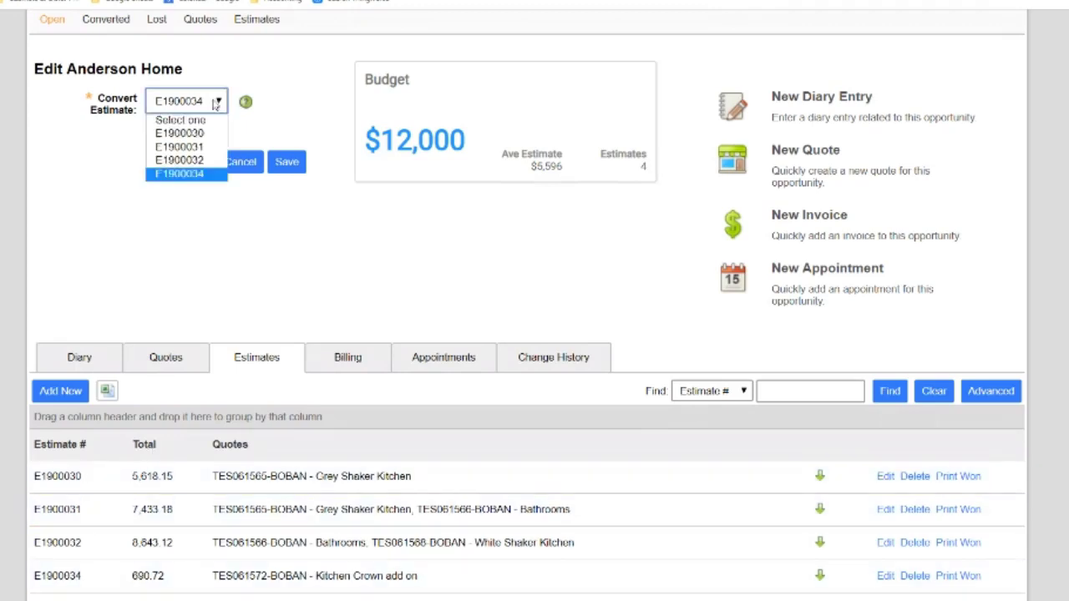
{"action": "left_click", "coordinate": [203, 175]}
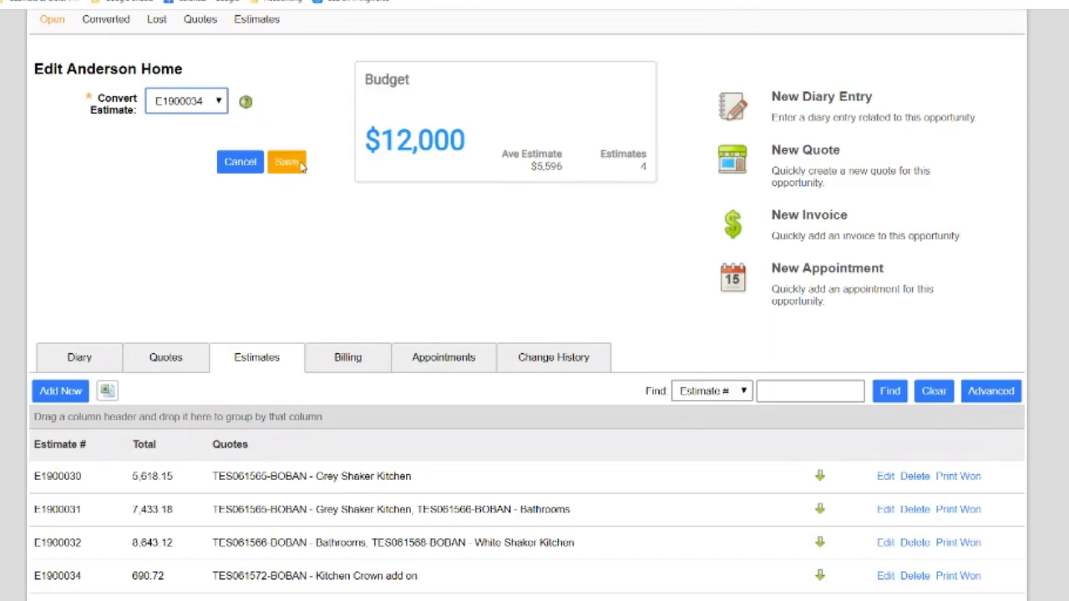
{"action": "left_click", "coordinate": [287, 162]}
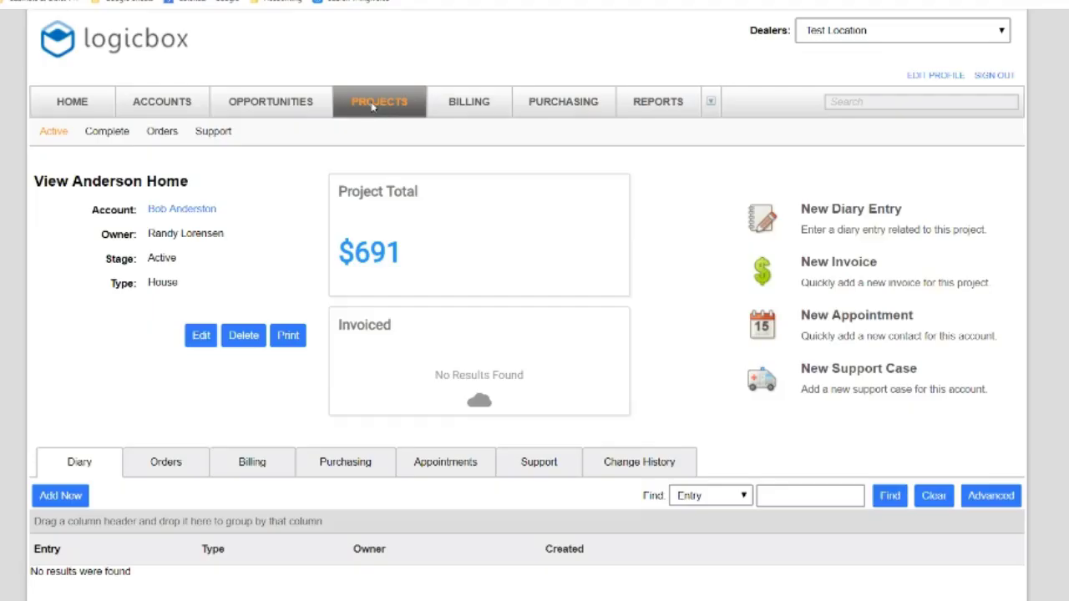
Show the project orders list containing the new 690.72 Kitchen Crown add on order
{"action": "left_click", "coordinate": [373, 104]}
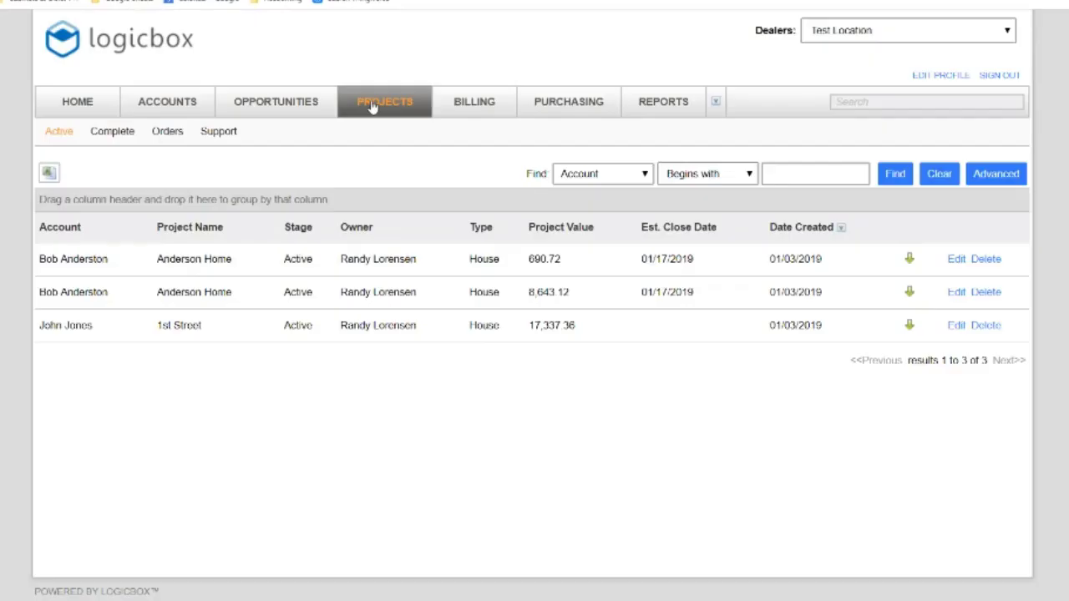
{"action": "left_click", "coordinate": [163, 133]}
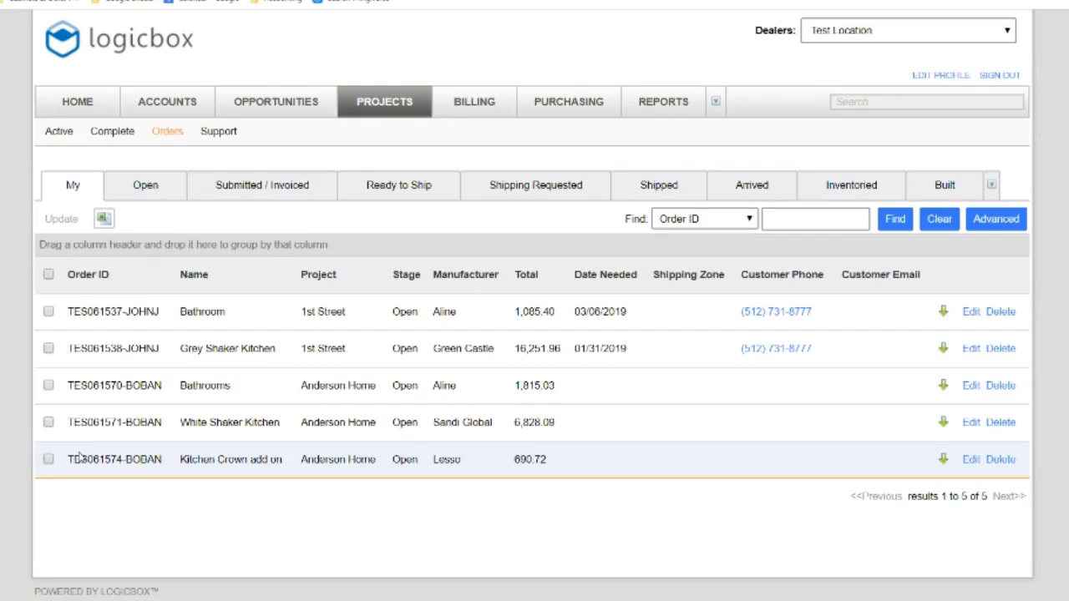
Review the Kitchen Crown add on order, then return to the orders list
{"action": "left_click", "coordinate": [970, 461]}
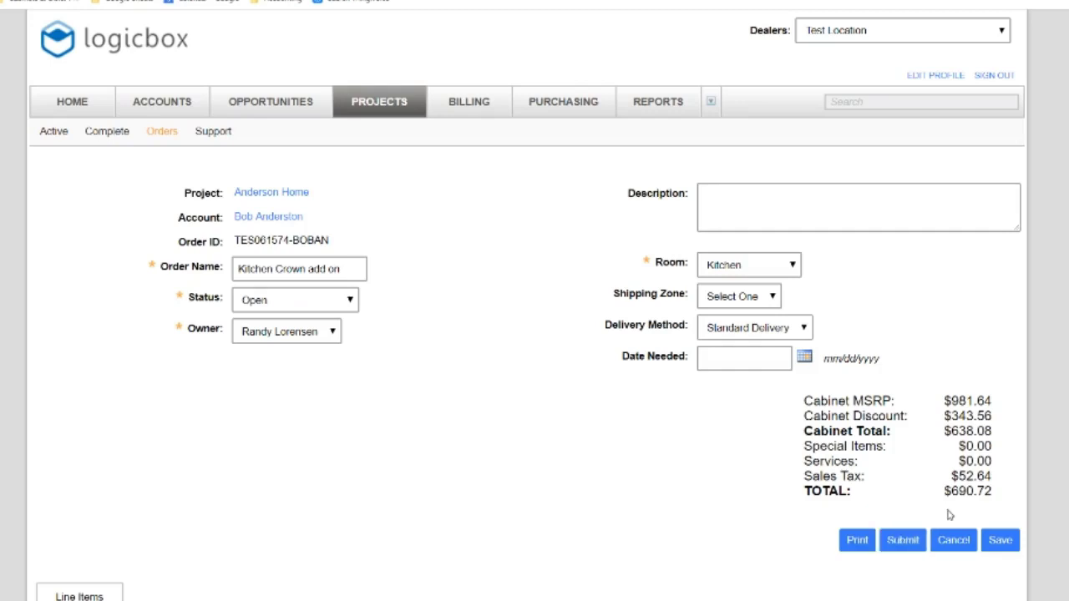
{"action": "left_click", "coordinate": [160, 132]}
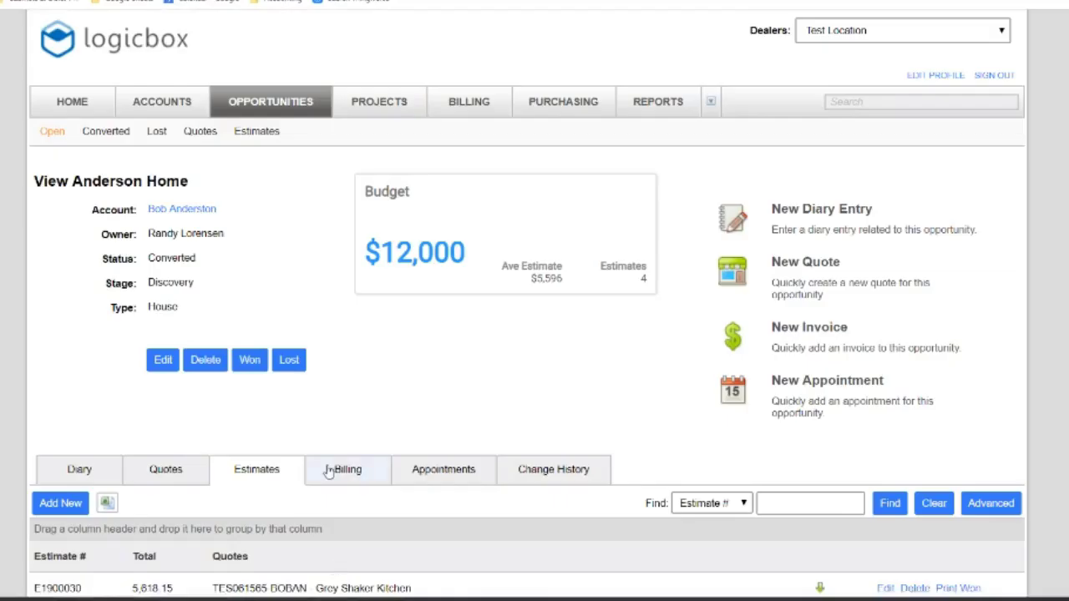
Scroll through the Anderson Home quotes and start marking an estimate as won
{"action": "left_click", "coordinate": [166, 473]}
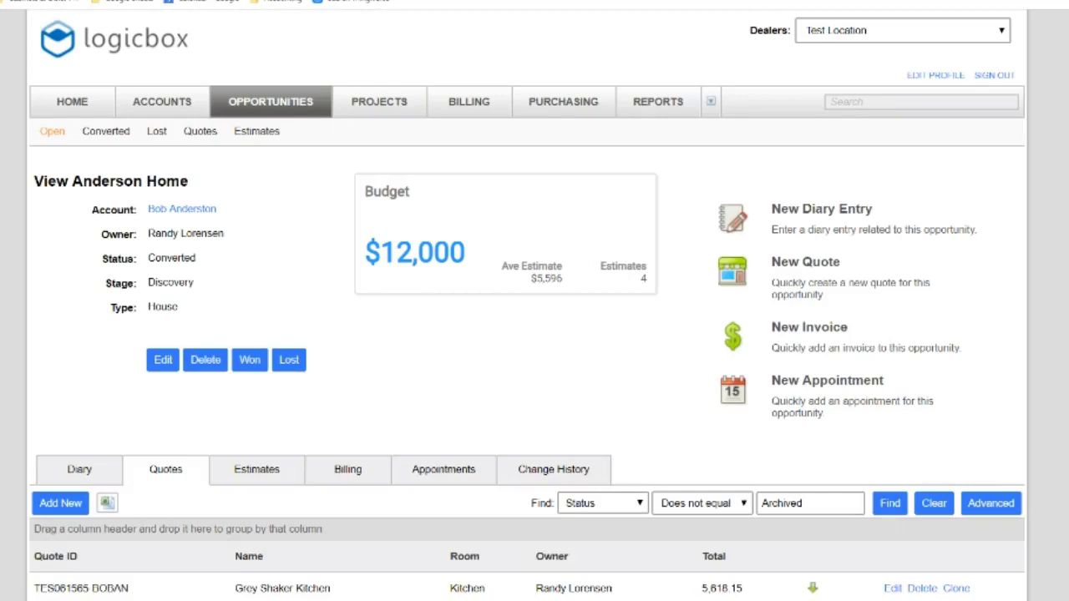
{"action": "scroll", "coordinate": [534, 334], "scroll_direction": "down", "scroll_amount": 3}
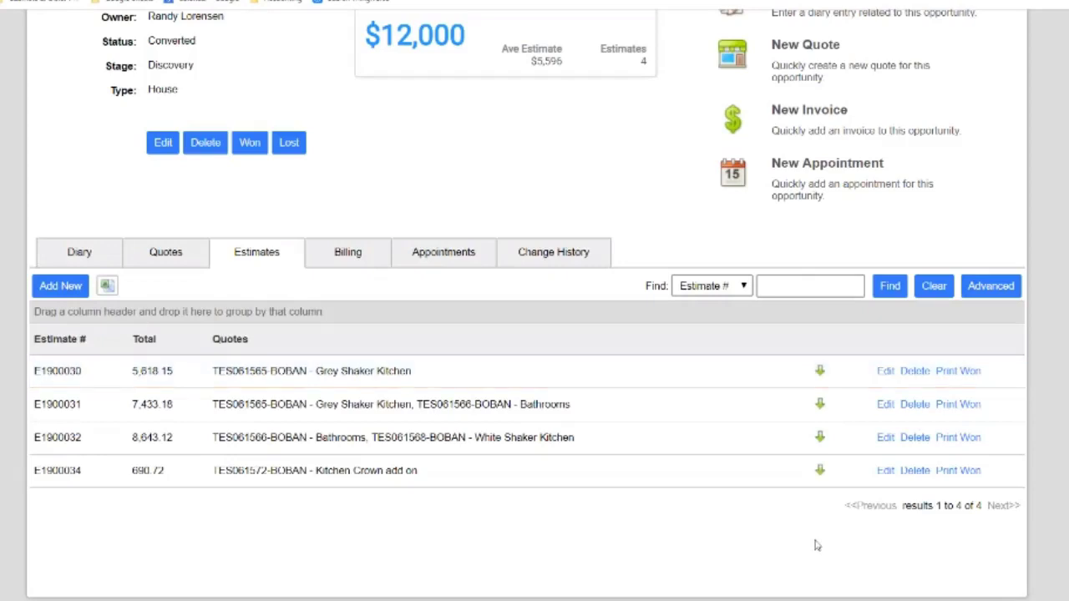
{"action": "scroll", "coordinate": [527, 305], "scroll_direction": "up", "scroll_amount": 1}
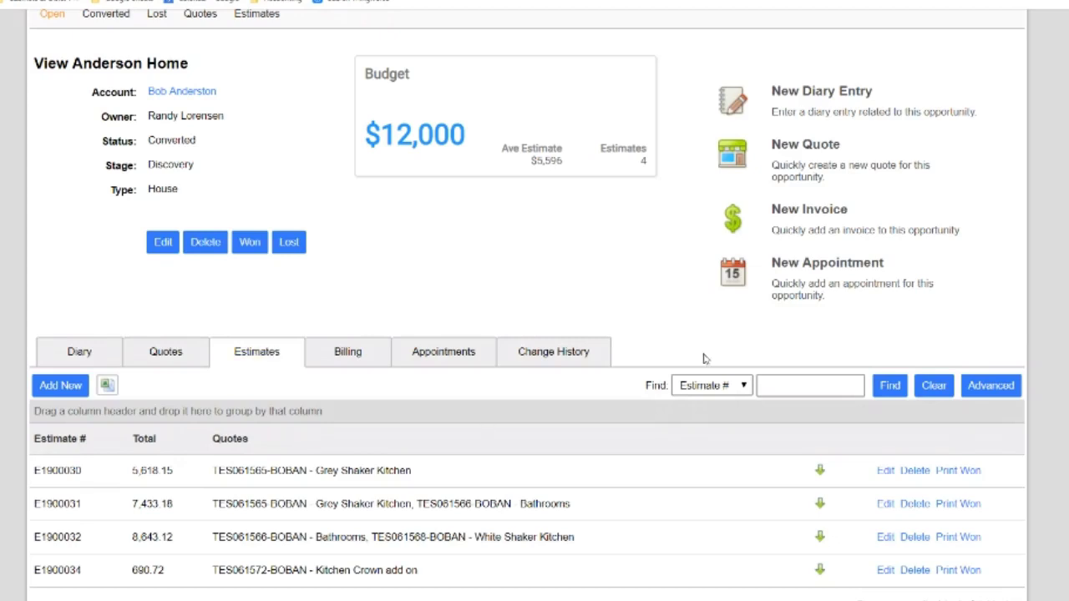
{"action": "left_click", "coordinate": [969, 471]}
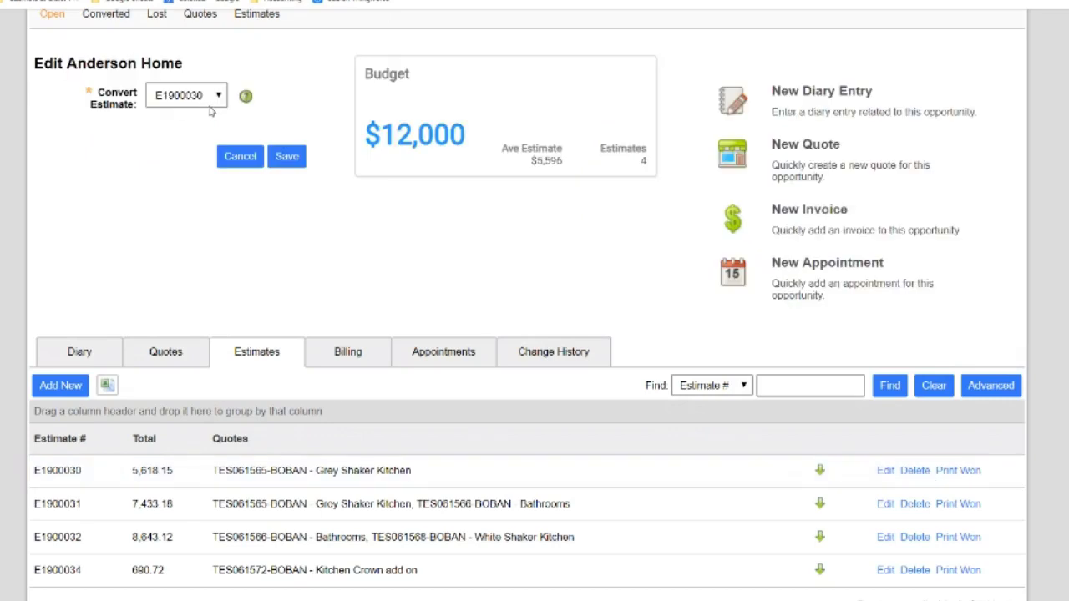
Review the quotes and estimates, then discard the conversion form with Alt+Left
{"action": "left_click", "coordinate": [165, 354]}
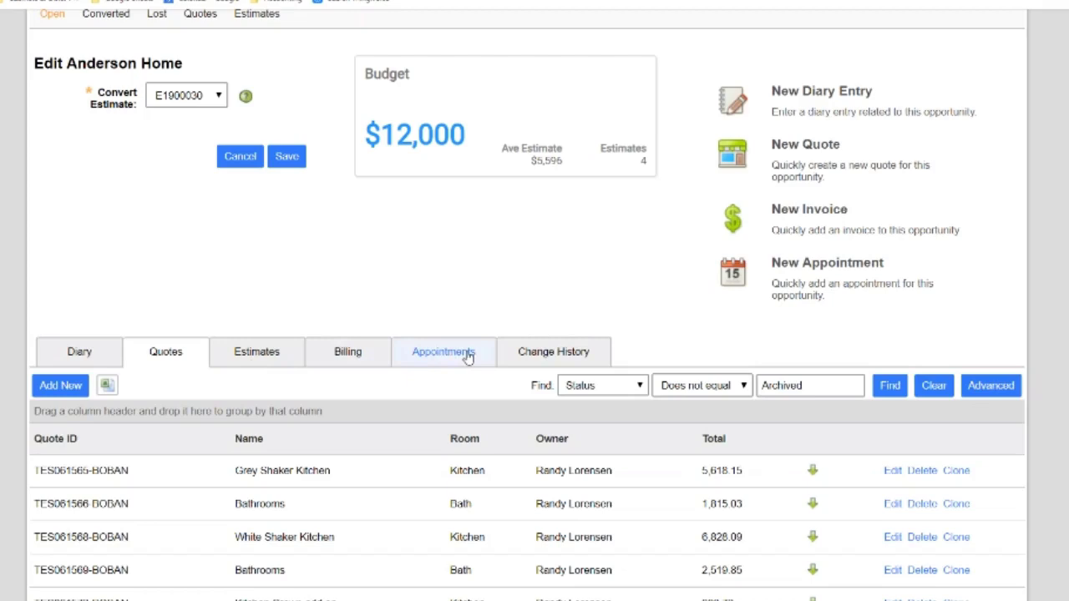
{"action": "scroll", "coordinate": [527, 305], "scroll_direction": "down", "scroll_amount": 3}
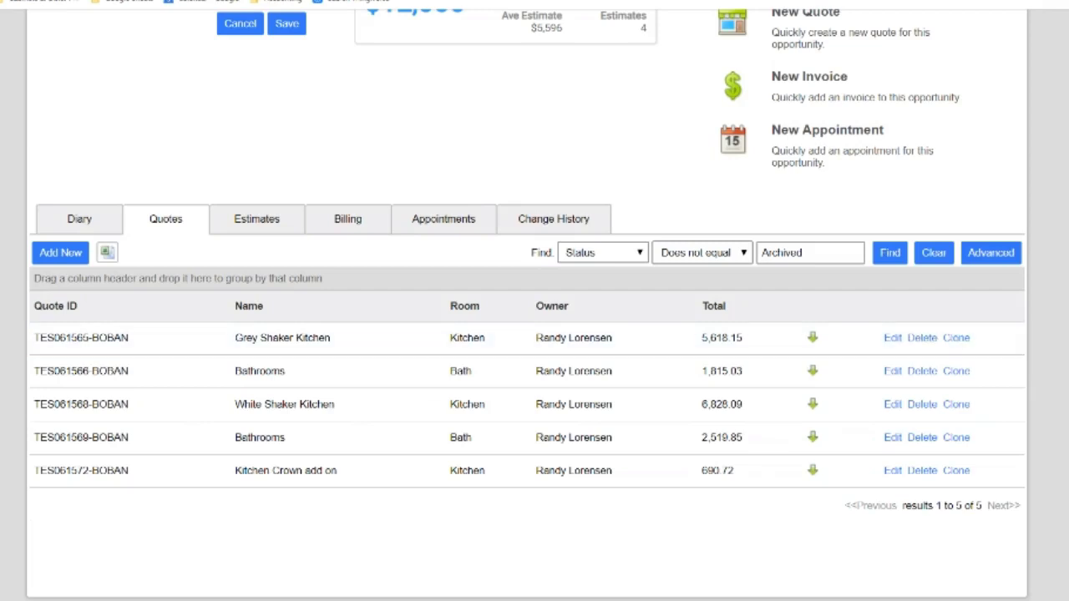
{"action": "scroll", "coordinate": [527, 305], "scroll_direction": "up", "scroll_amount": 3}
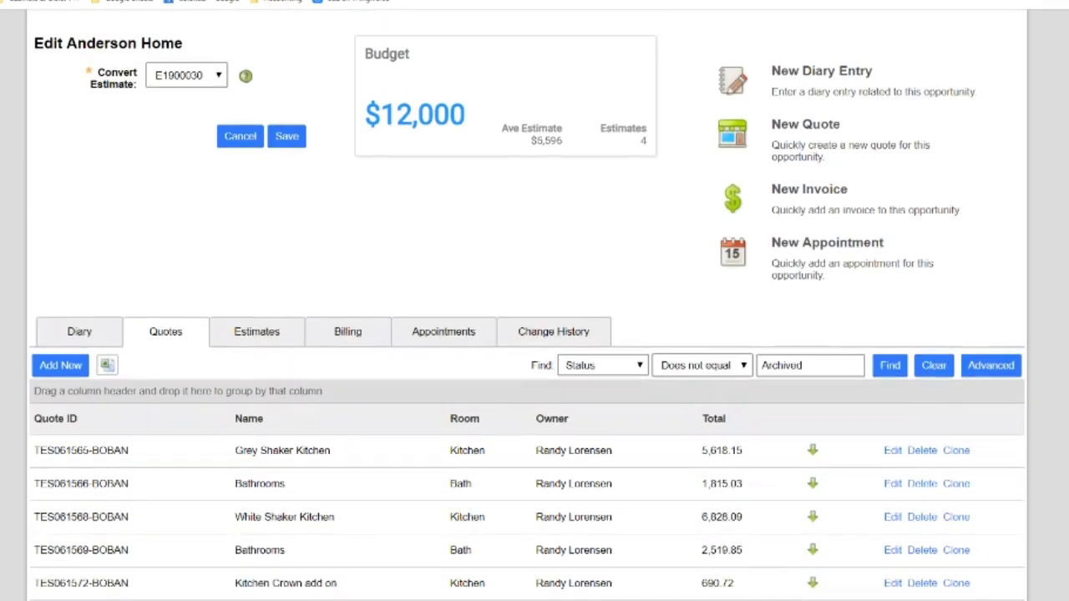
{"action": "scroll", "coordinate": [902, 399], "scroll_direction": "down", "scroll_amount": 1}
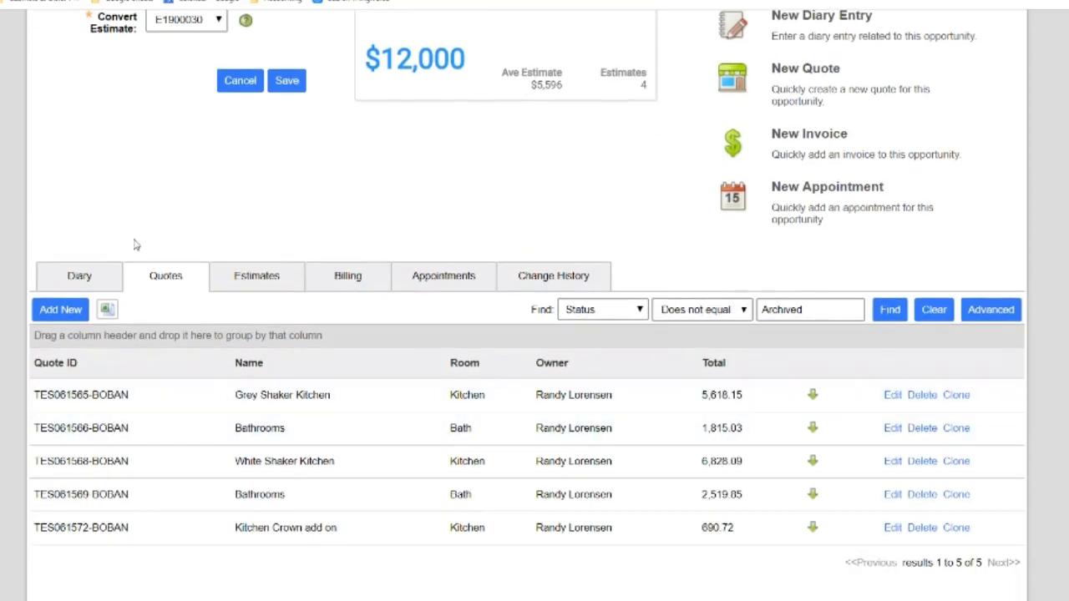
{"action": "left_click", "coordinate": [250, 279]}
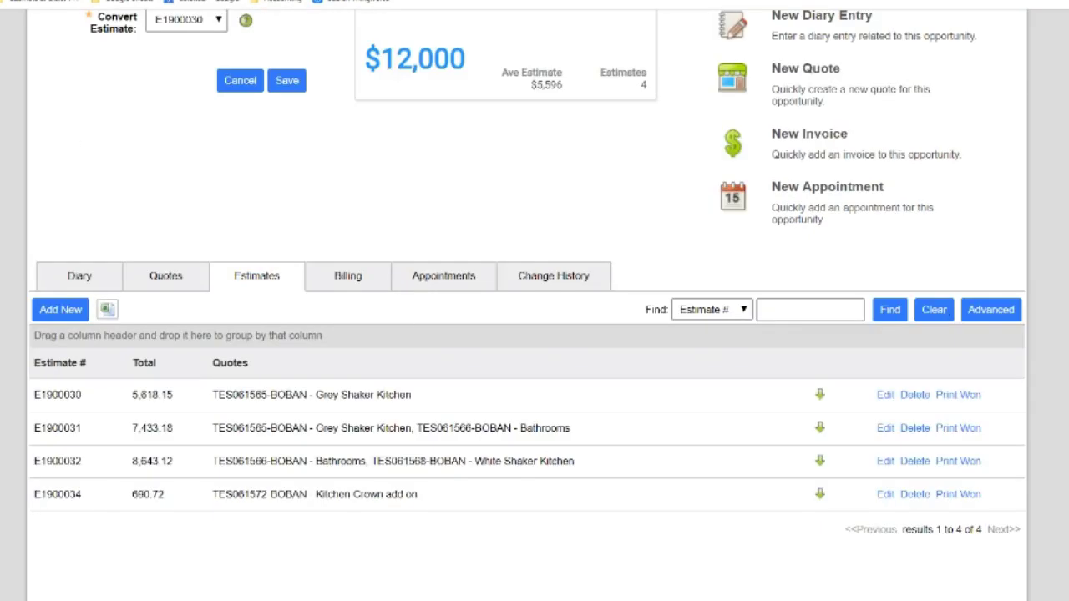
{"action": "key", "text": "alt+Left"}
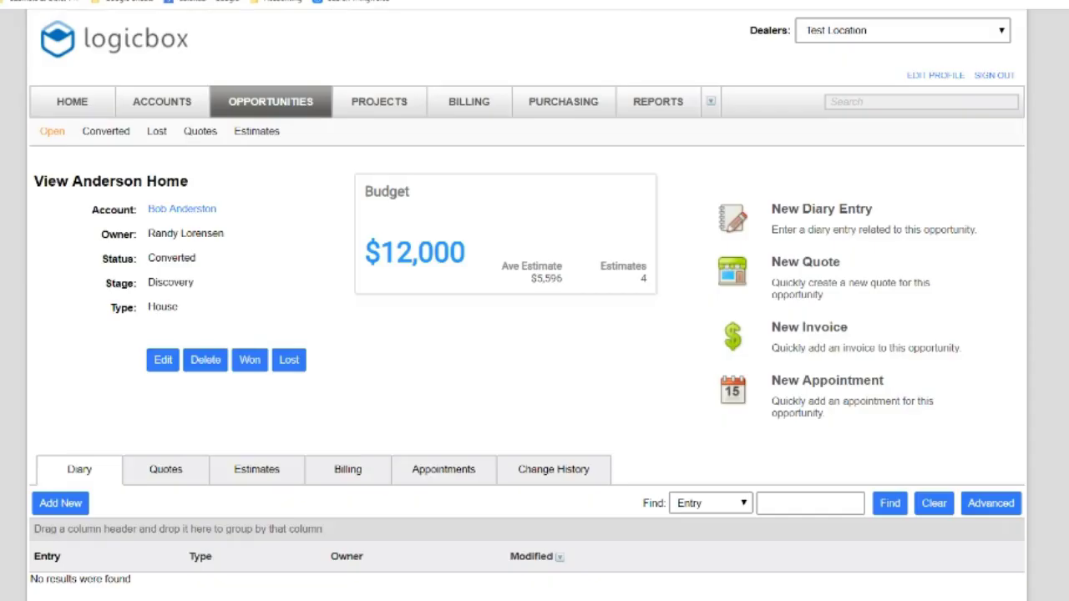
{"action": "left_click", "coordinate": [183, 211]}
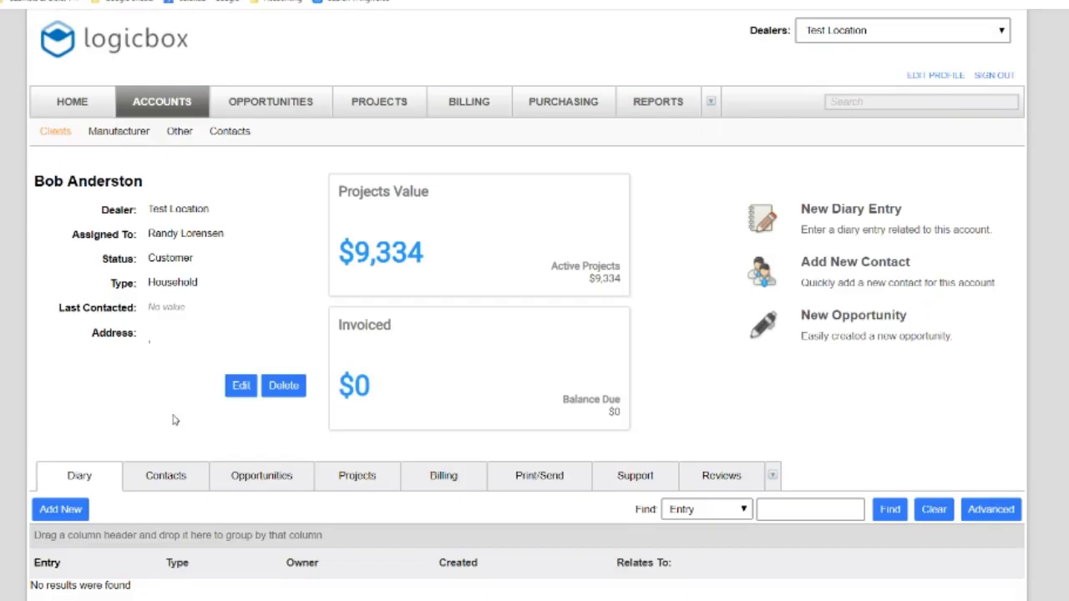
{"action": "left_click", "coordinate": [260, 477]}
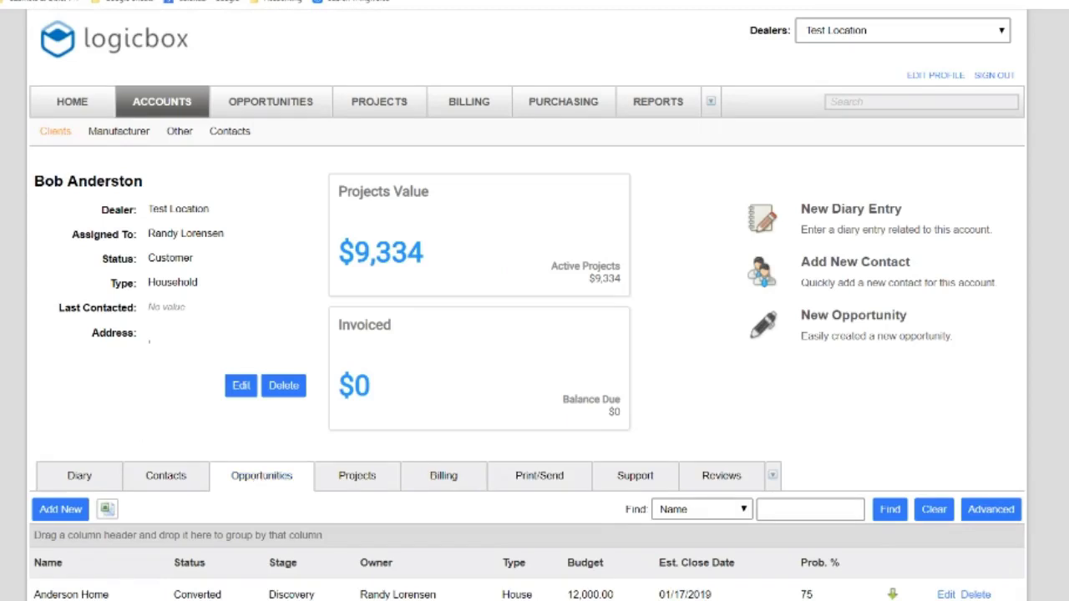
{"action": "left_click", "coordinate": [71, 594]}
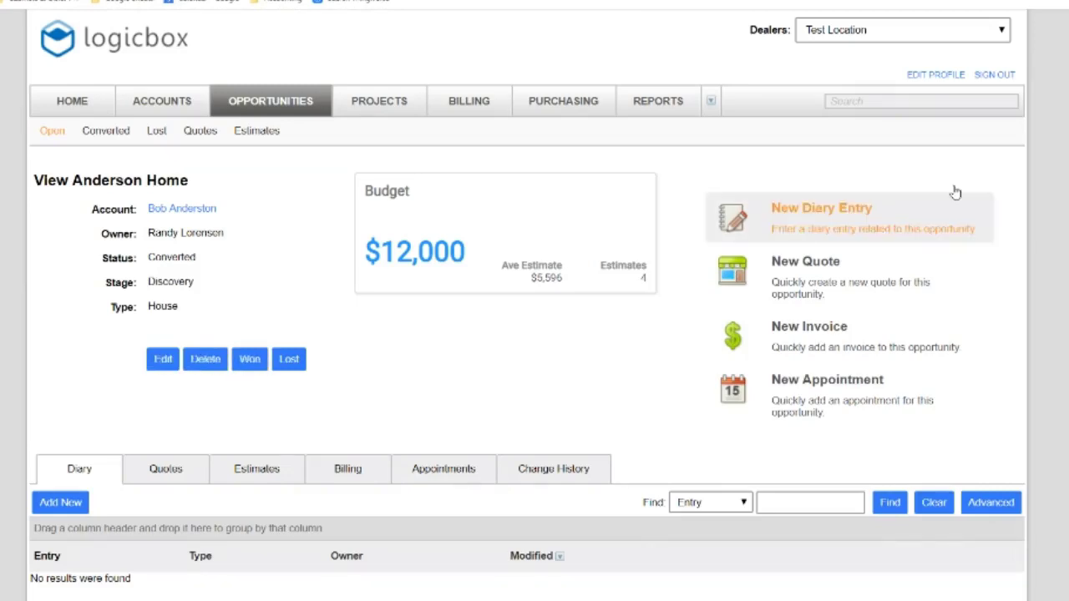
{"action": "scroll", "coordinate": [535, 334], "scroll_direction": "down", "scroll_amount": 1}
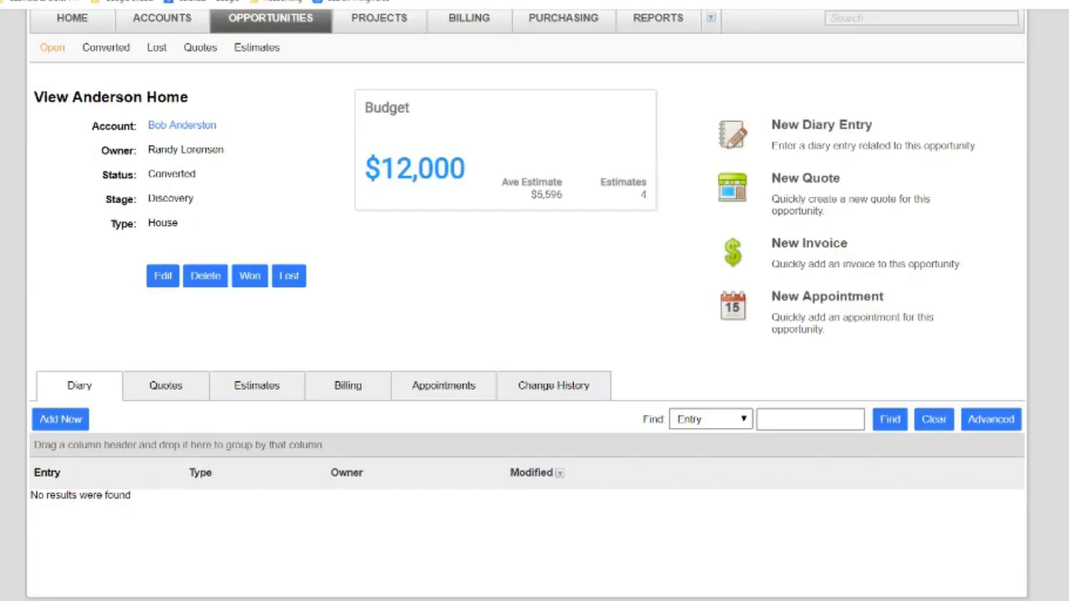
{"action": "left_click", "coordinate": [163, 278]}
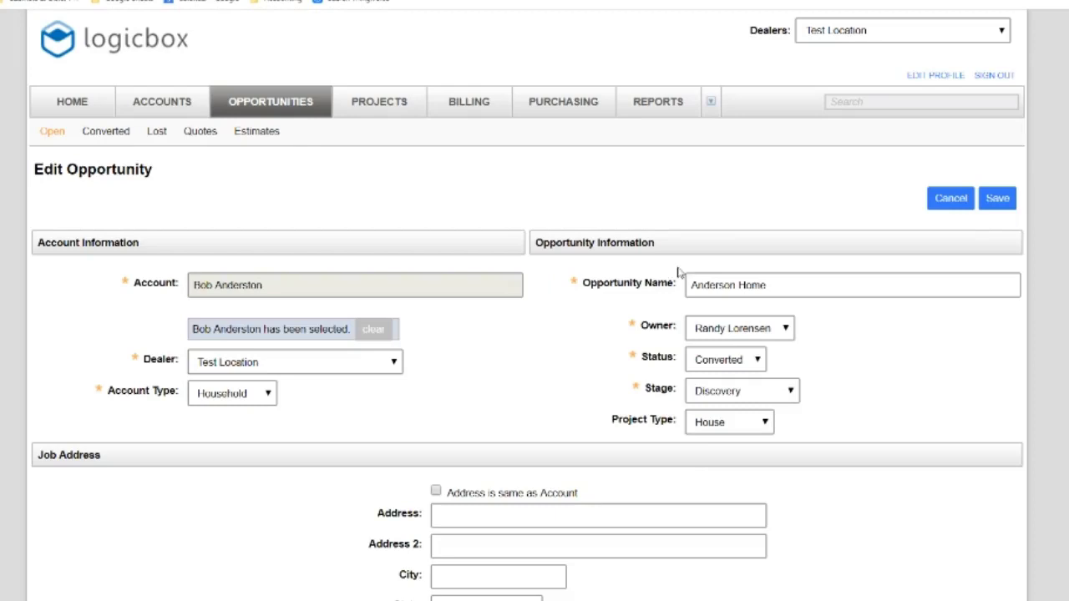
{"action": "scroll", "coordinate": [535, 334], "scroll_direction": "down", "scroll_amount": 5}
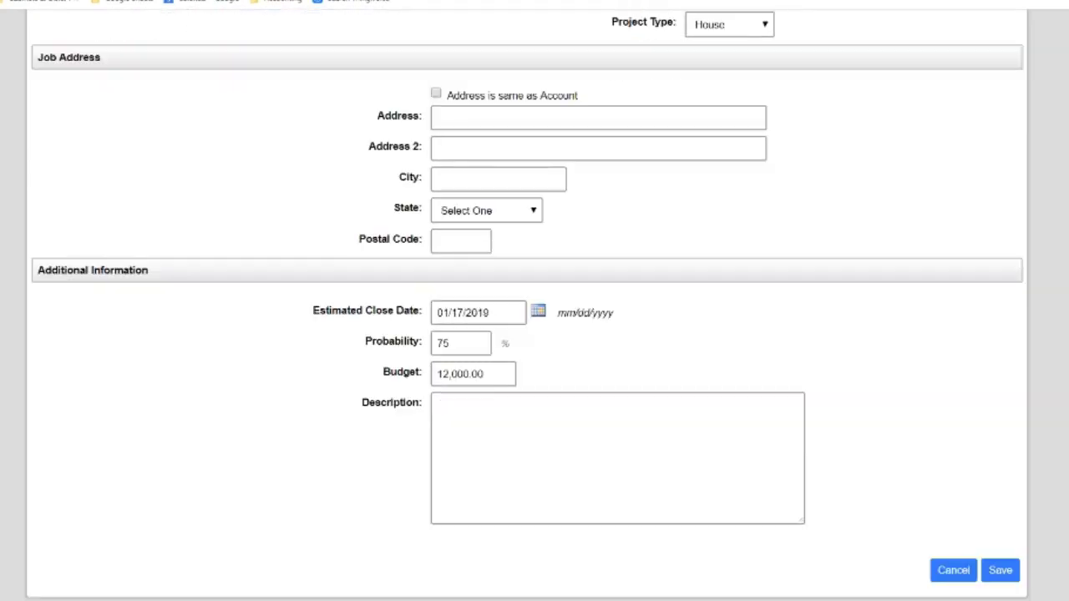
{"action": "left_click", "coordinate": [953, 570]}
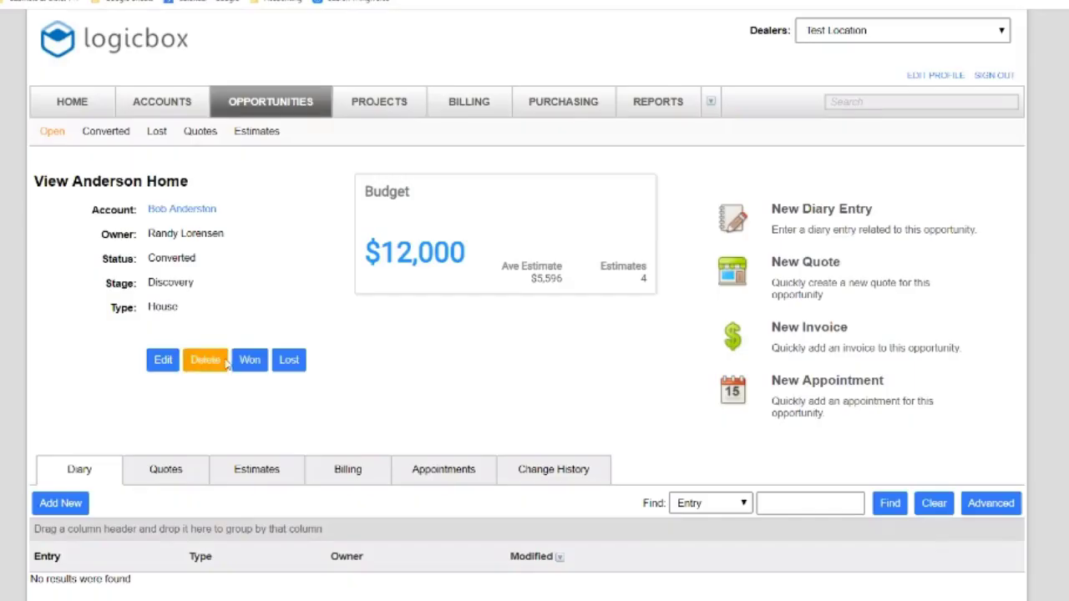
{"action": "left_click", "coordinate": [250, 365]}
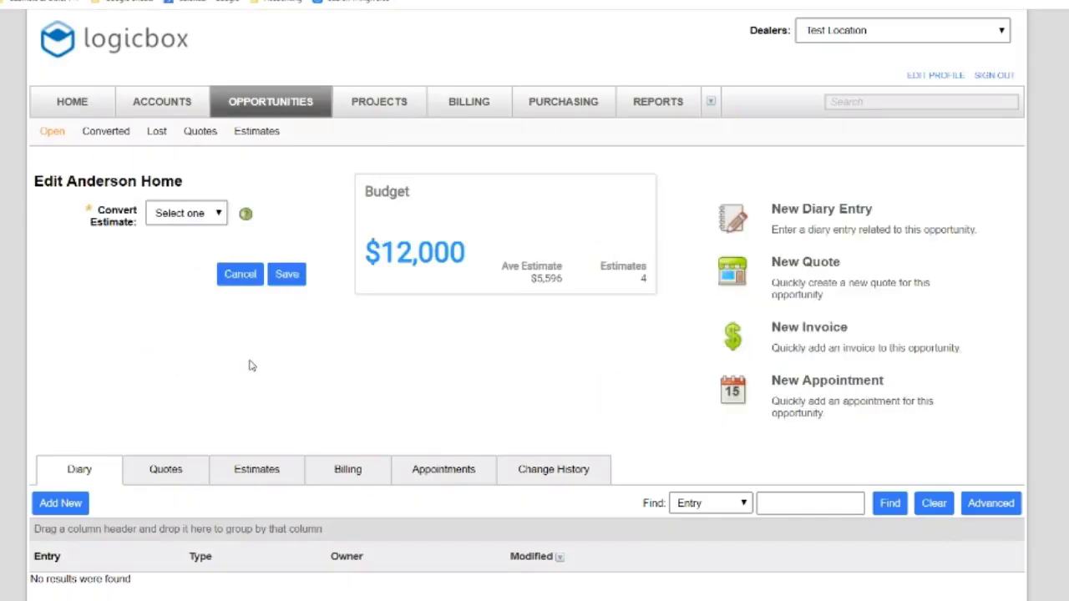
{"action": "left_click", "coordinate": [219, 215]}
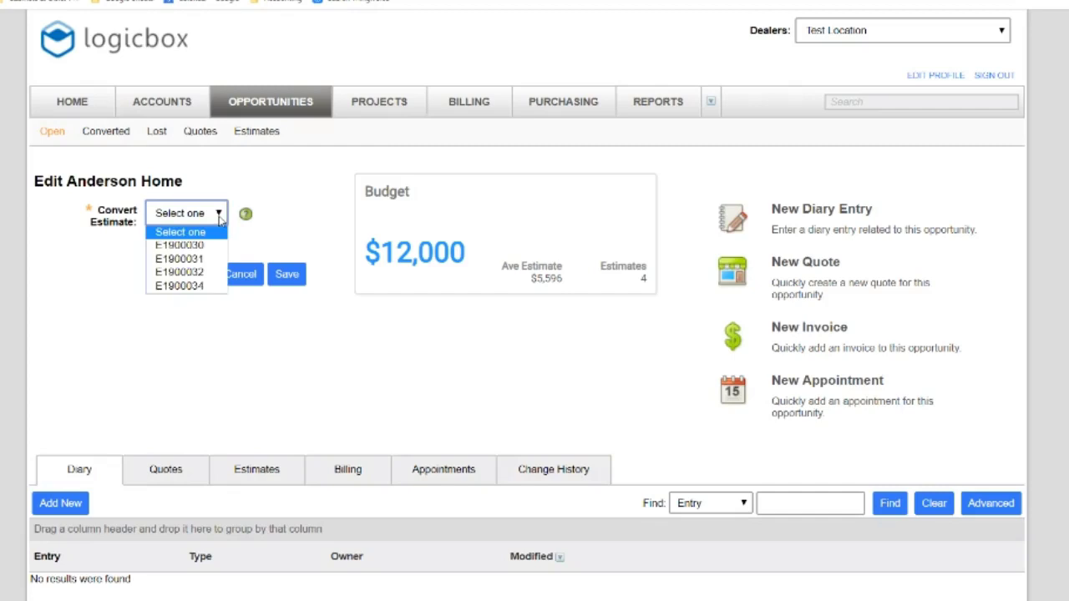
{"action": "left_click", "coordinate": [253, 328]}
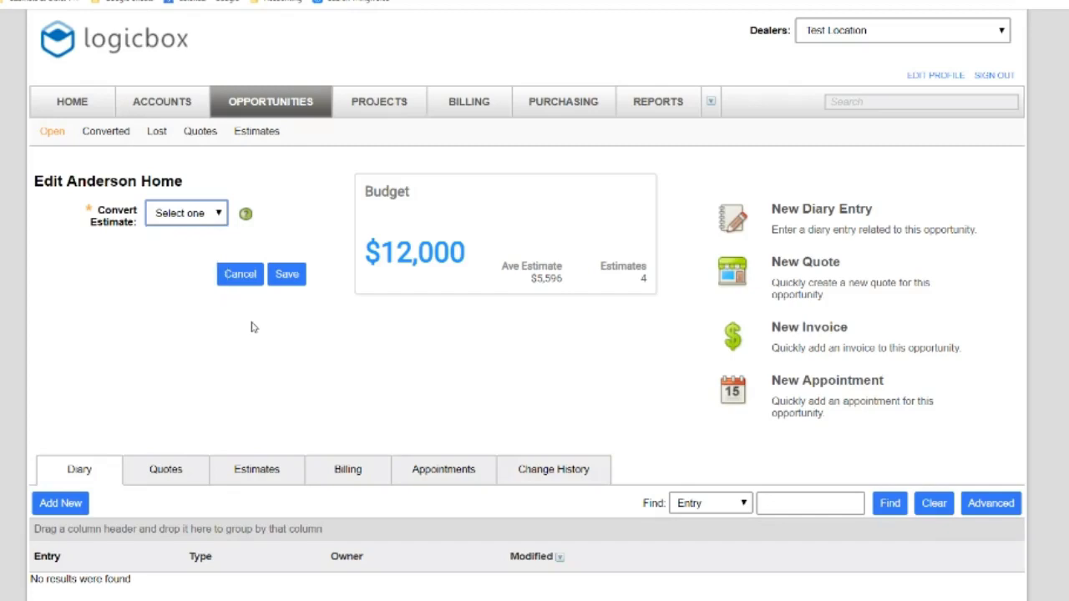
{"action": "left_click", "coordinate": [240, 275]}
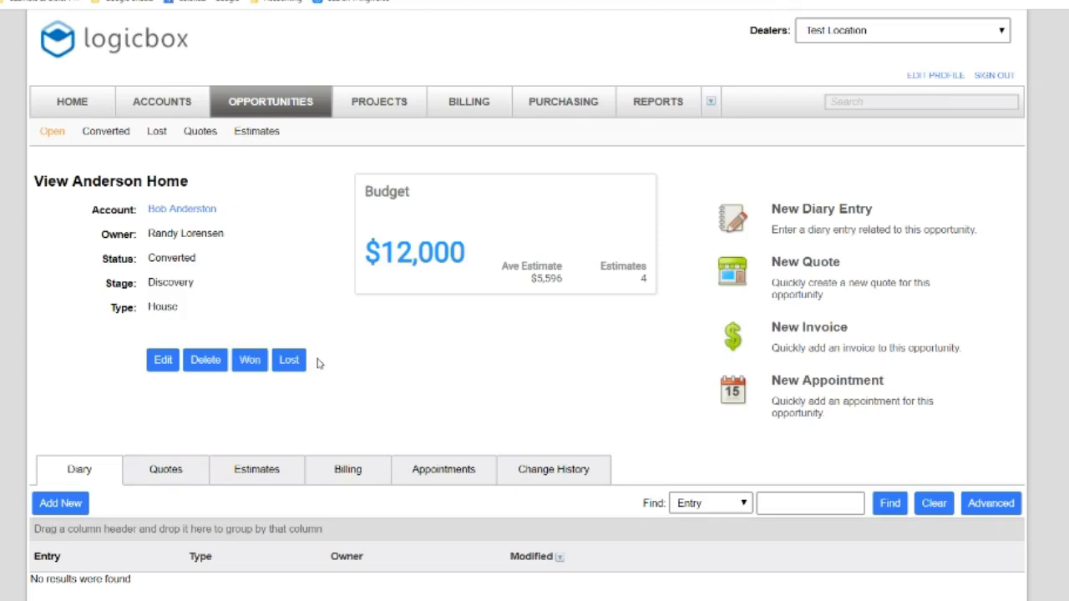
Review the four Anderson Home estimates and reopen the Won conversion form
{"action": "left_click", "coordinate": [273, 472]}
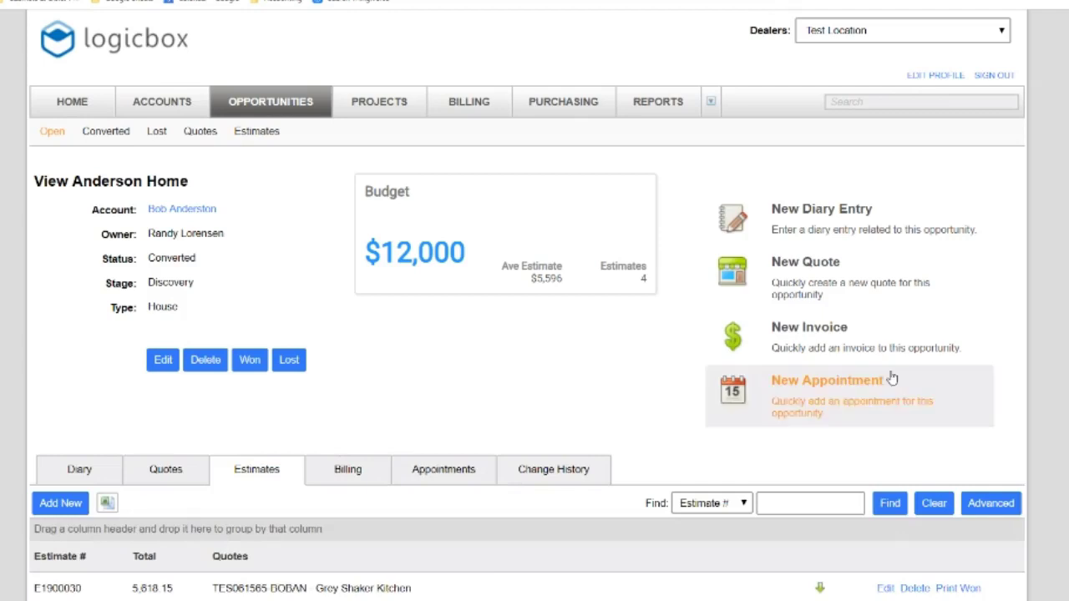
{"action": "scroll", "coordinate": [528, 301], "scroll_direction": "down", "scroll_amount": 3}
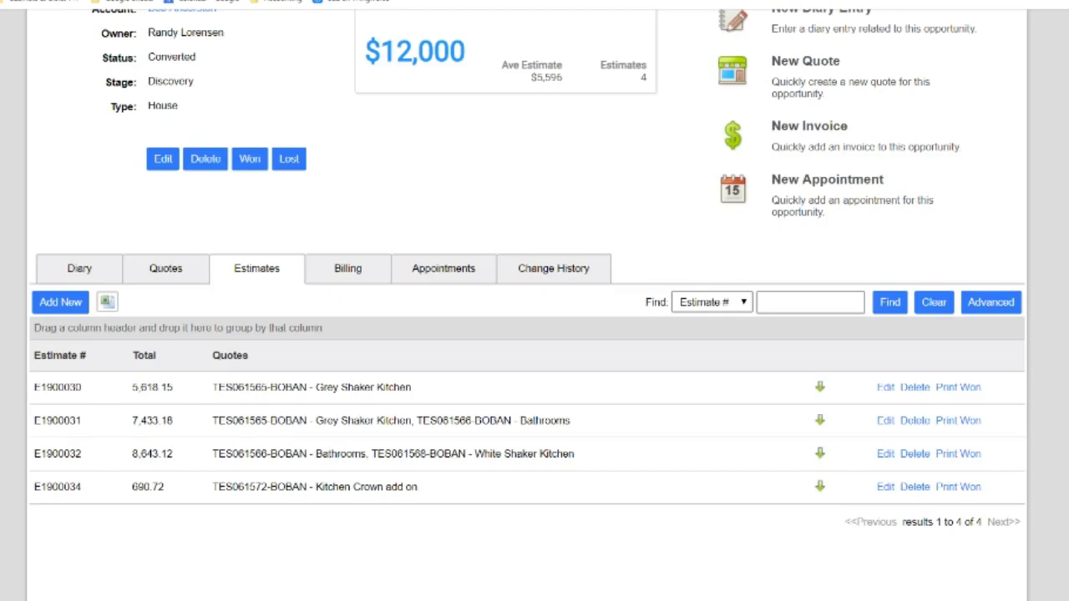
{"action": "scroll", "coordinate": [527, 300], "scroll_direction": "up", "scroll_amount": 2}
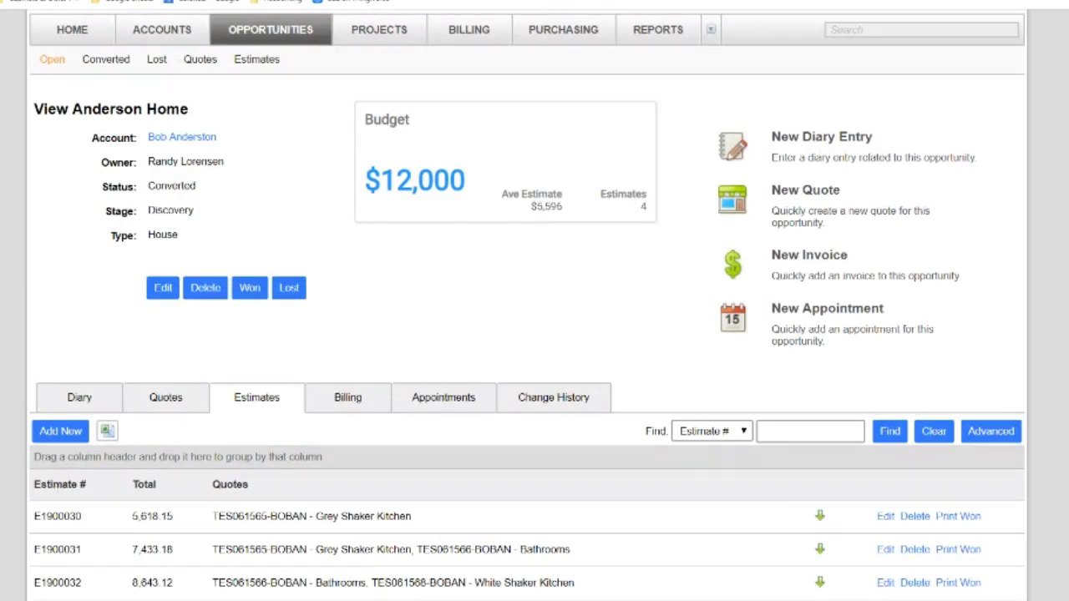
{"action": "left_click", "coordinate": [264, 294]}
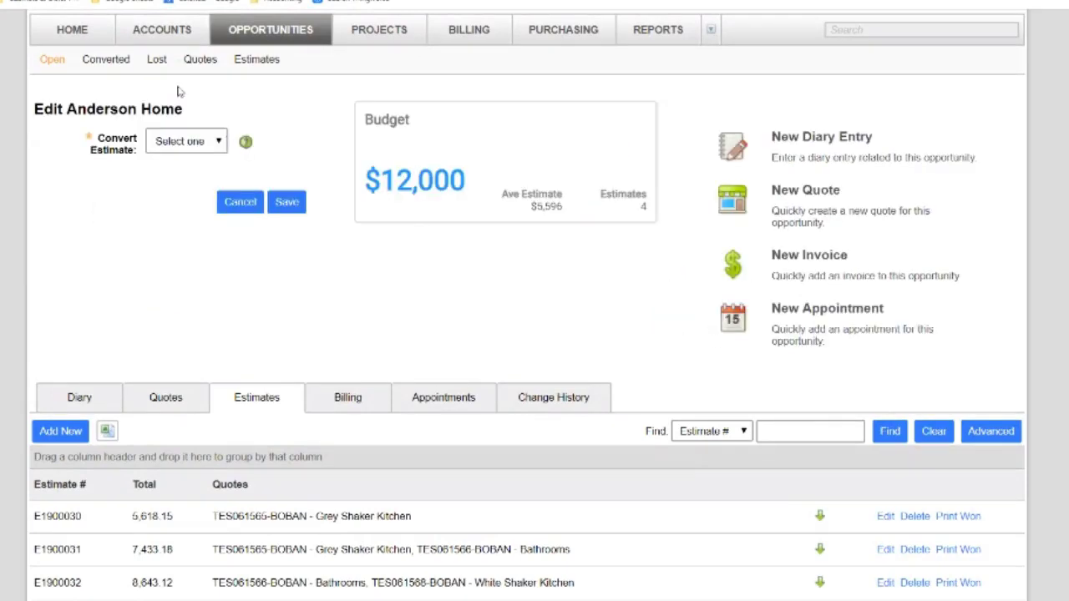
Browse the Convert Estimate choices twice without picking one, cancelling out of the form
{"action": "left_click", "coordinate": [210, 145]}
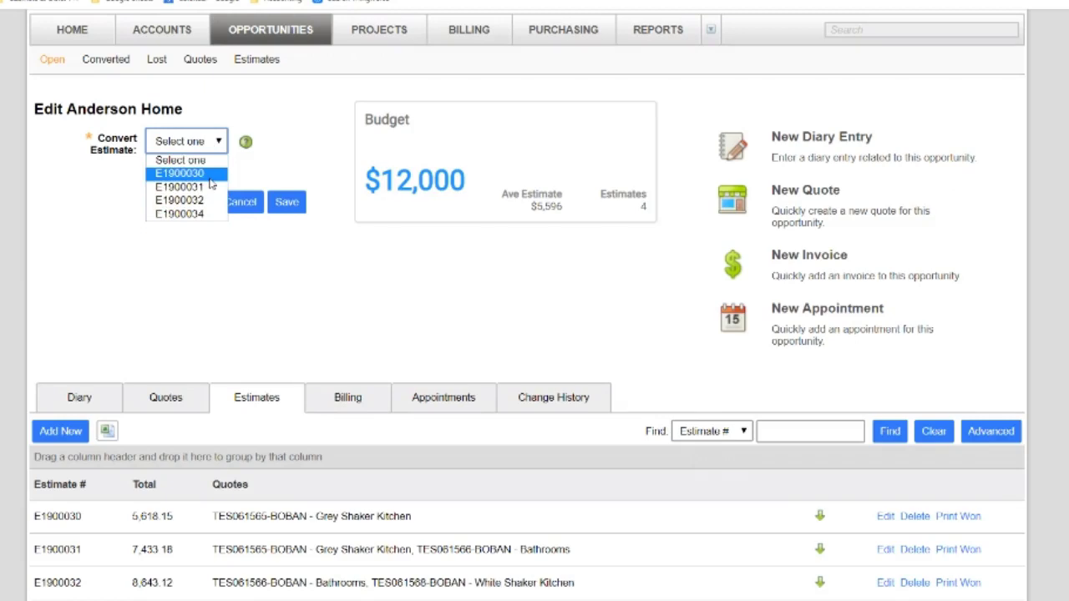
{"action": "left_click", "coordinate": [281, 175]}
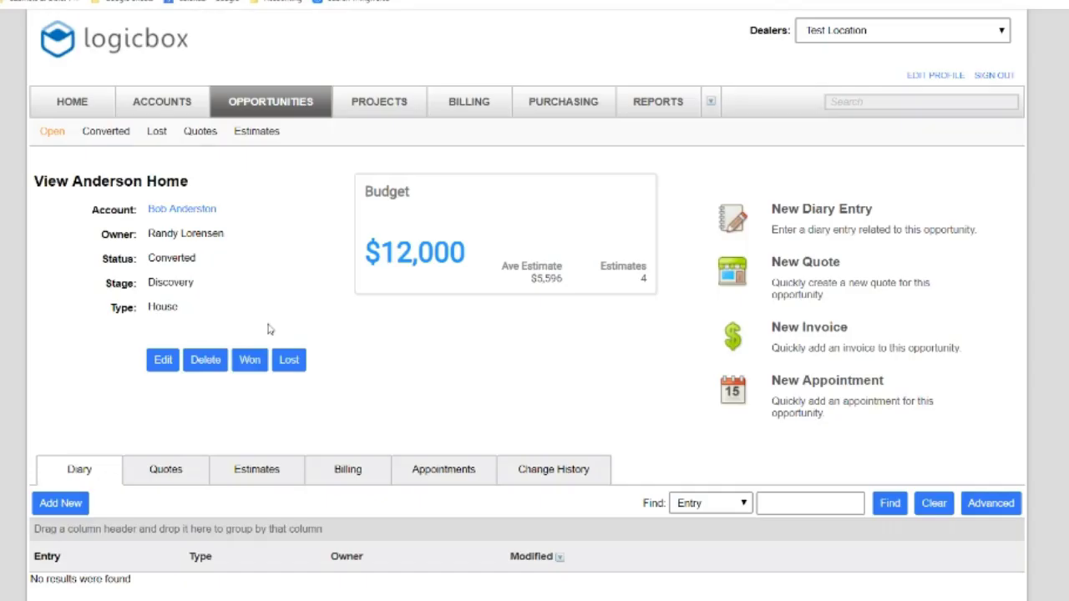
{"action": "left_click", "coordinate": [159, 471]}
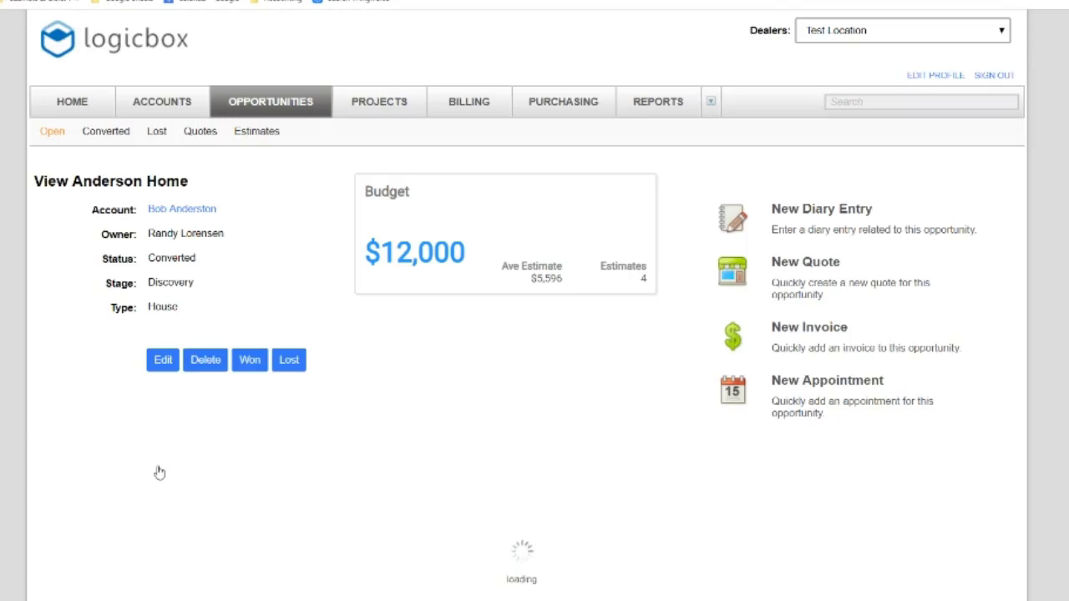
{"action": "left_click", "coordinate": [250, 363]}
{"action": "left_click", "coordinate": [214, 216]}
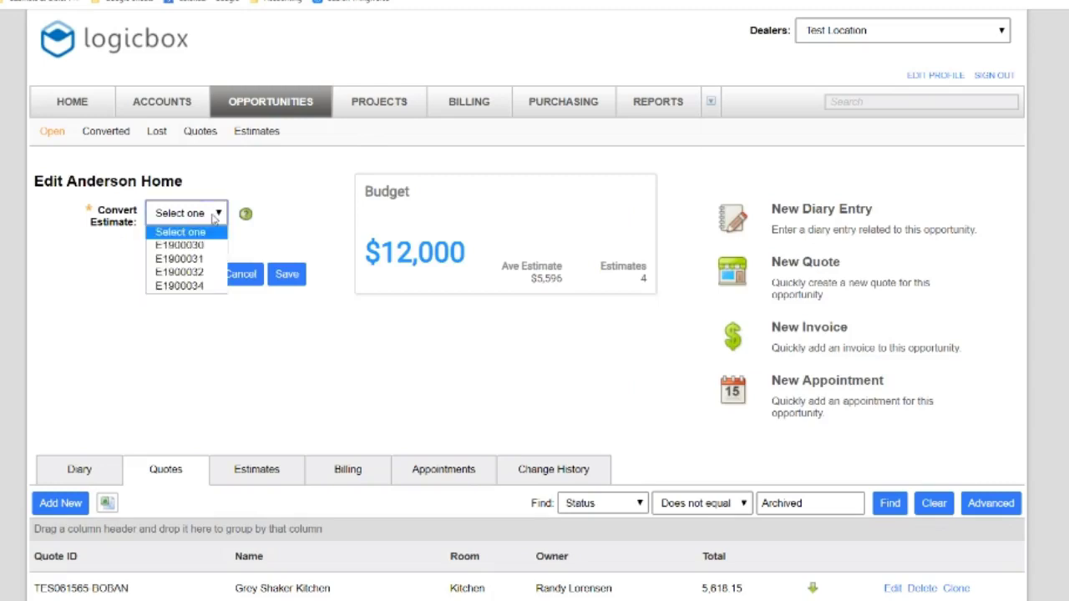
{"action": "left_click", "coordinate": [88, 271]}
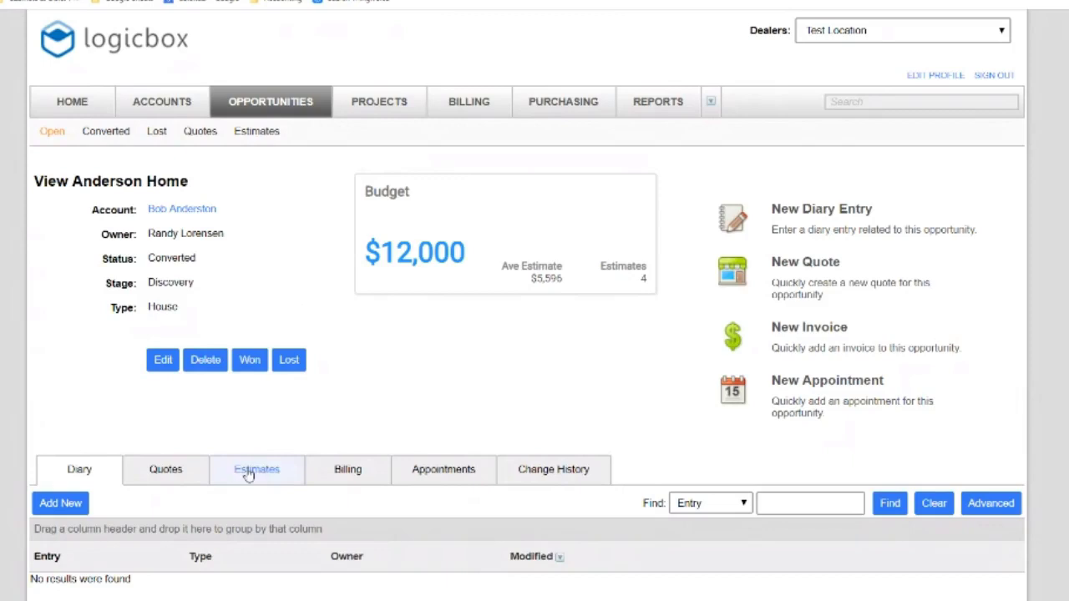
Add a new Anderson Home quote named 'Change to kitchen' with room Kitchen and save it
{"action": "left_click", "coordinate": [168, 471]}
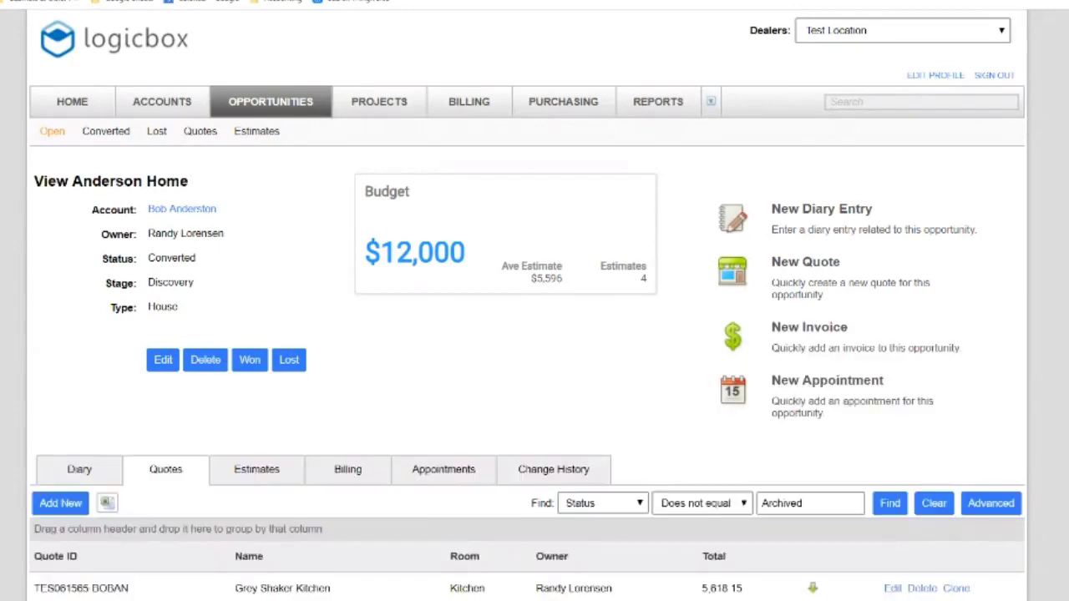
{"action": "scroll", "coordinate": [535, 335], "scroll_direction": "down", "scroll_amount": 2}
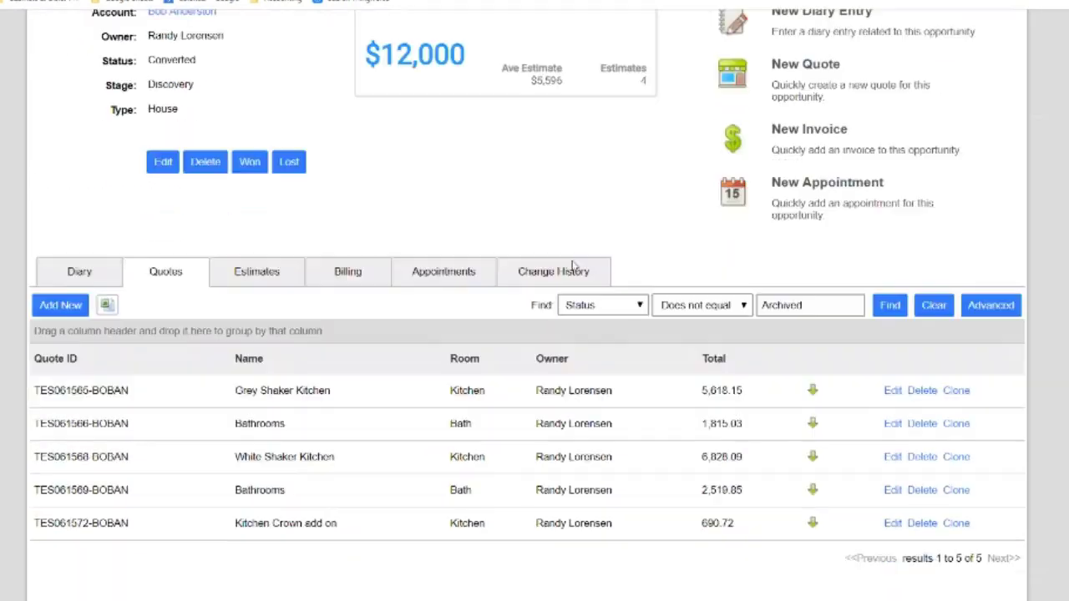
{"action": "left_click", "coordinate": [72, 309]}
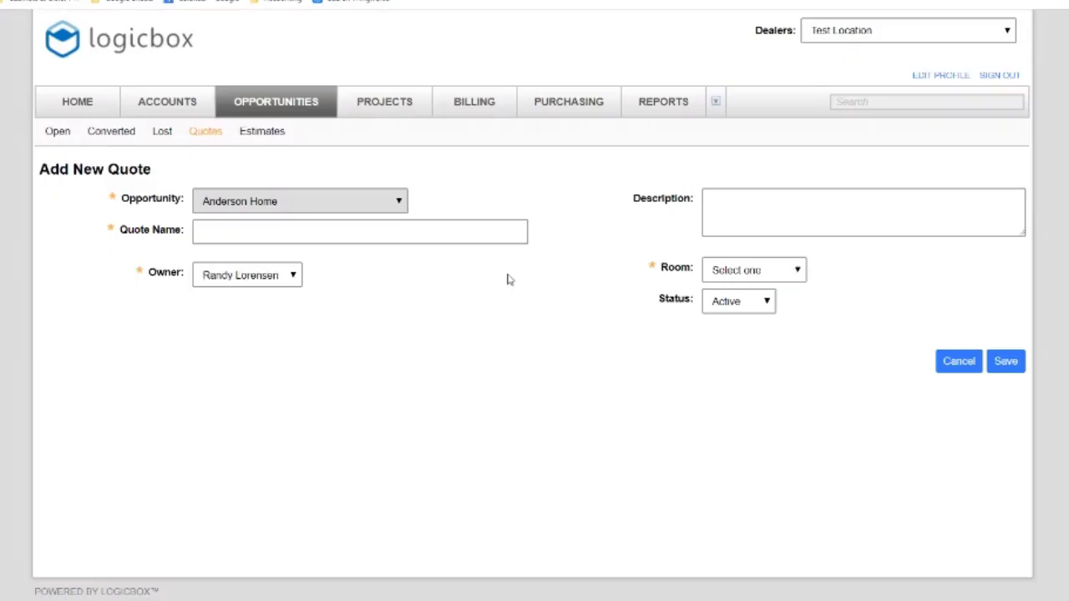
{"action": "left_click", "coordinate": [363, 238]}
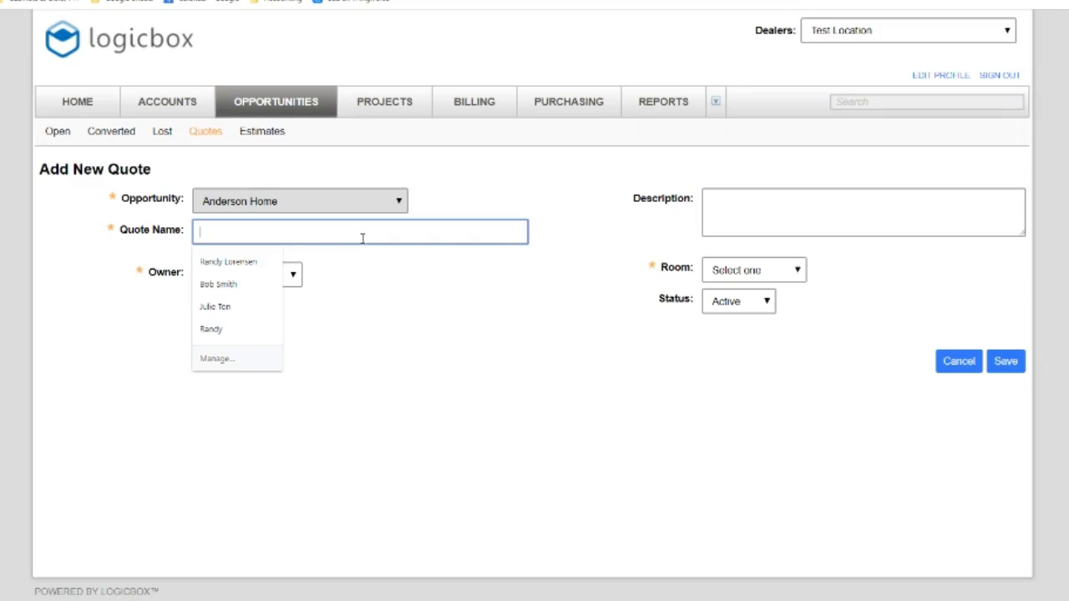
{"action": "type", "text": "Change"}
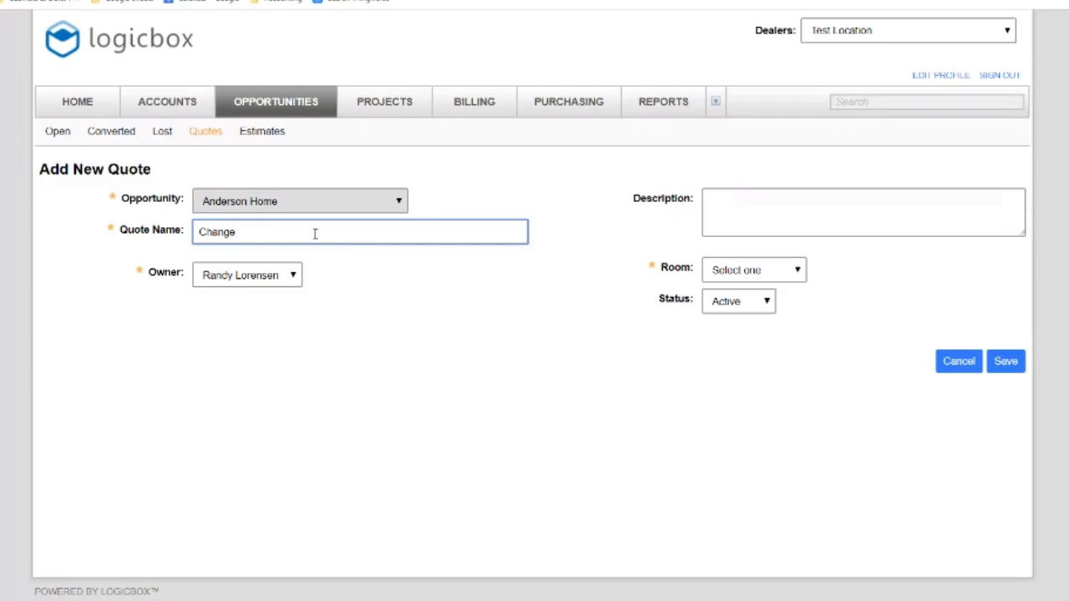
{"action": "type", "text": "to kitchen"}
{"action": "left_click", "coordinate": [727, 269]}
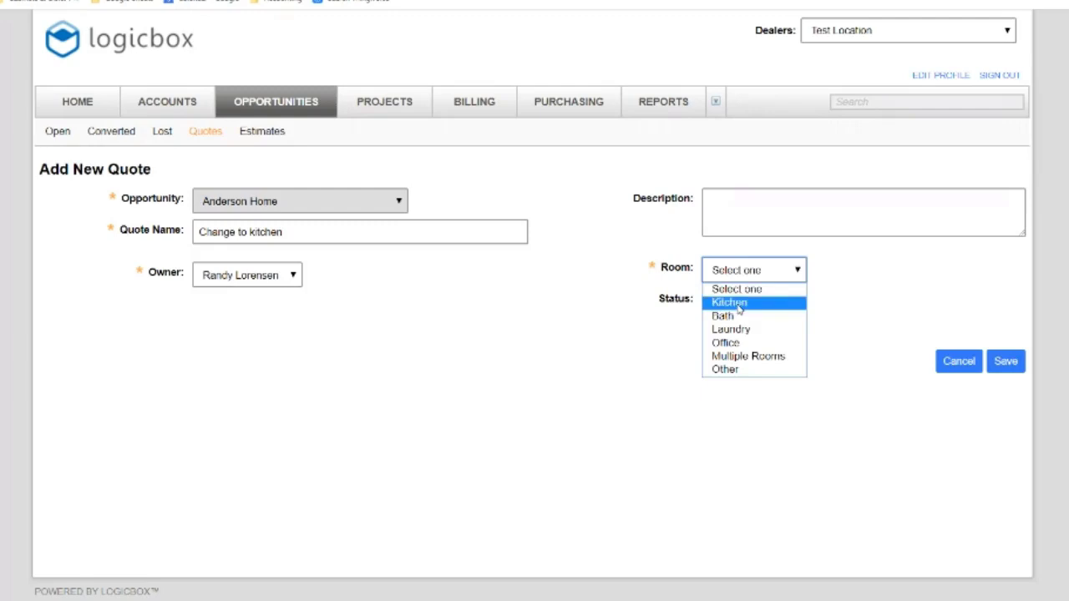
{"action": "left_click", "coordinate": [739, 306]}
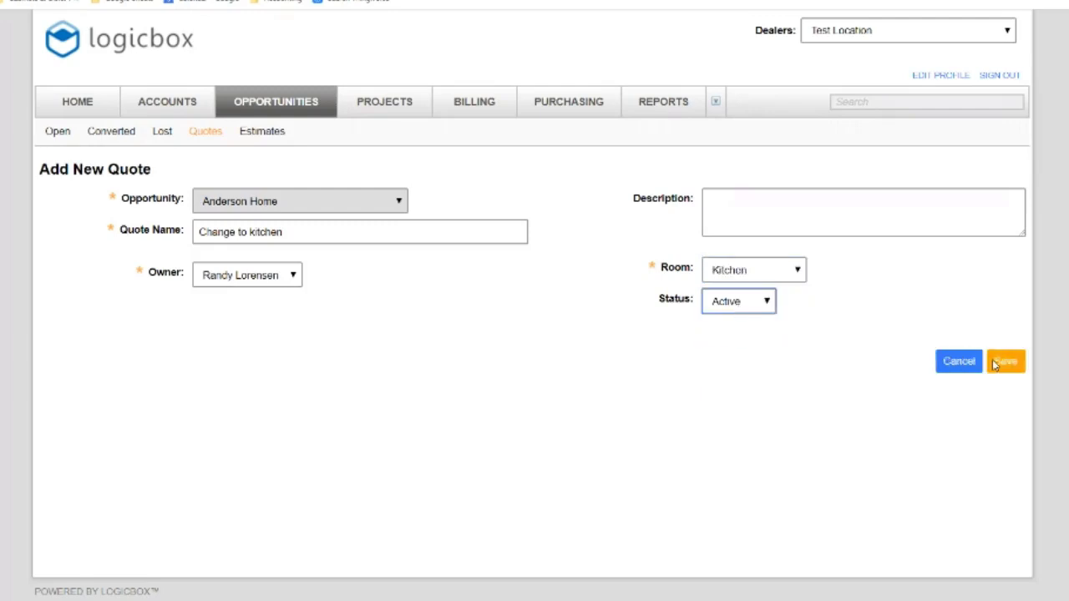
{"action": "left_click", "coordinate": [1000, 362]}
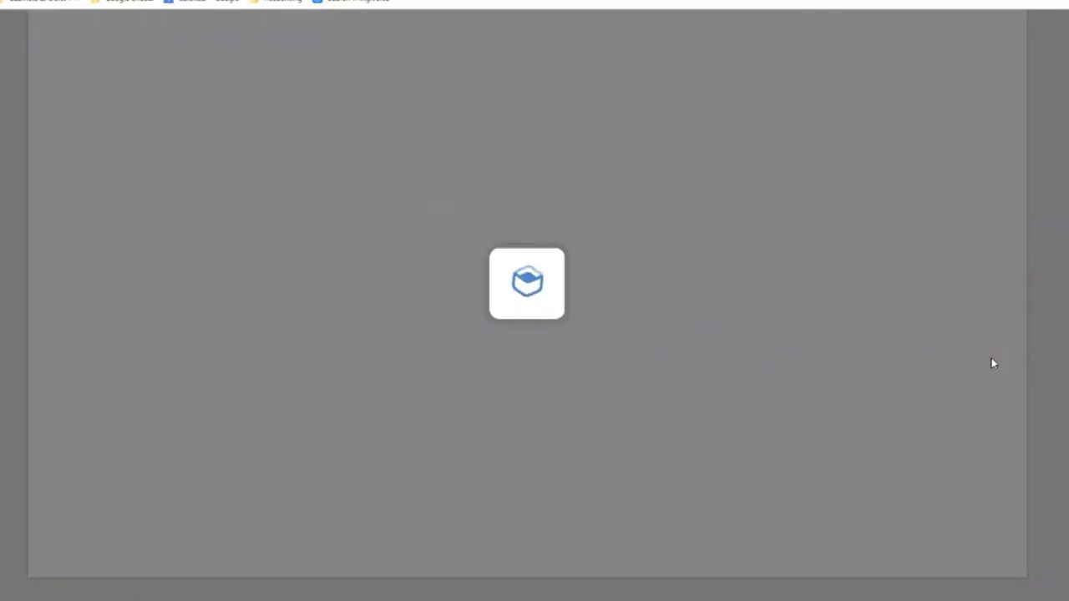
Open Add Items for the Change to kitchen quote and browse the Manufacturer filter without choosing
{"action": "scroll", "coordinate": [535, 334], "scroll_direction": "down", "scroll_amount": 2}
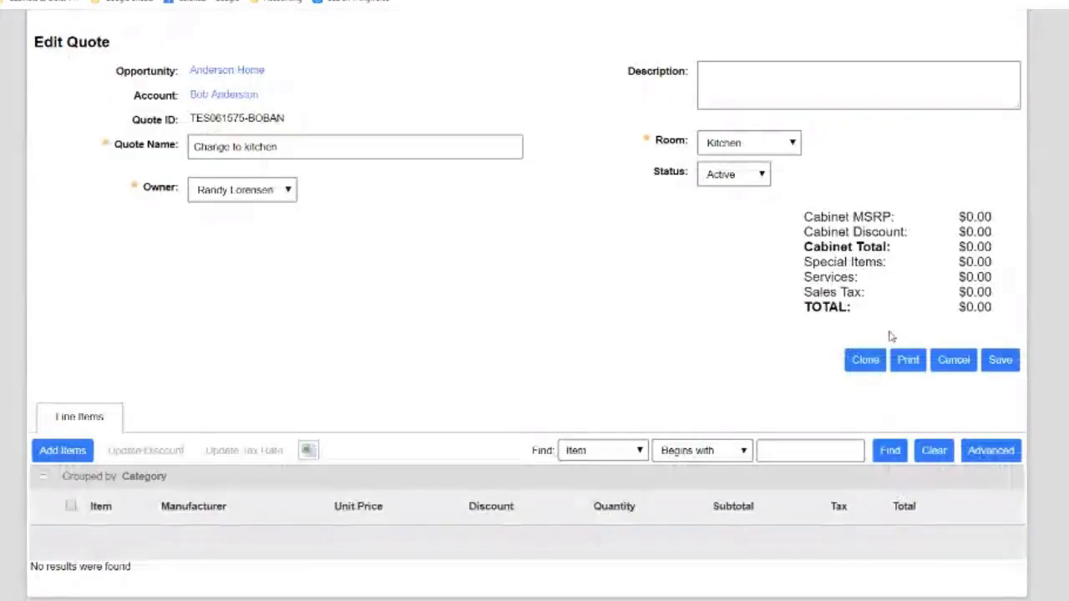
{"action": "left_click", "coordinate": [72, 451]}
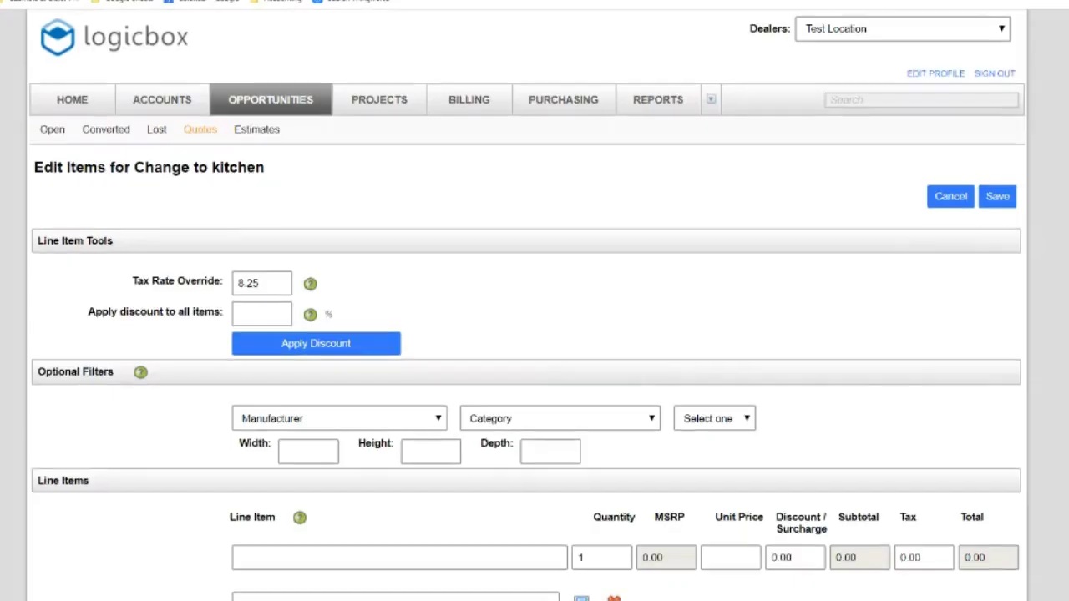
{"action": "scroll", "coordinate": [535, 334], "scroll_direction": "down", "scroll_amount": 15}
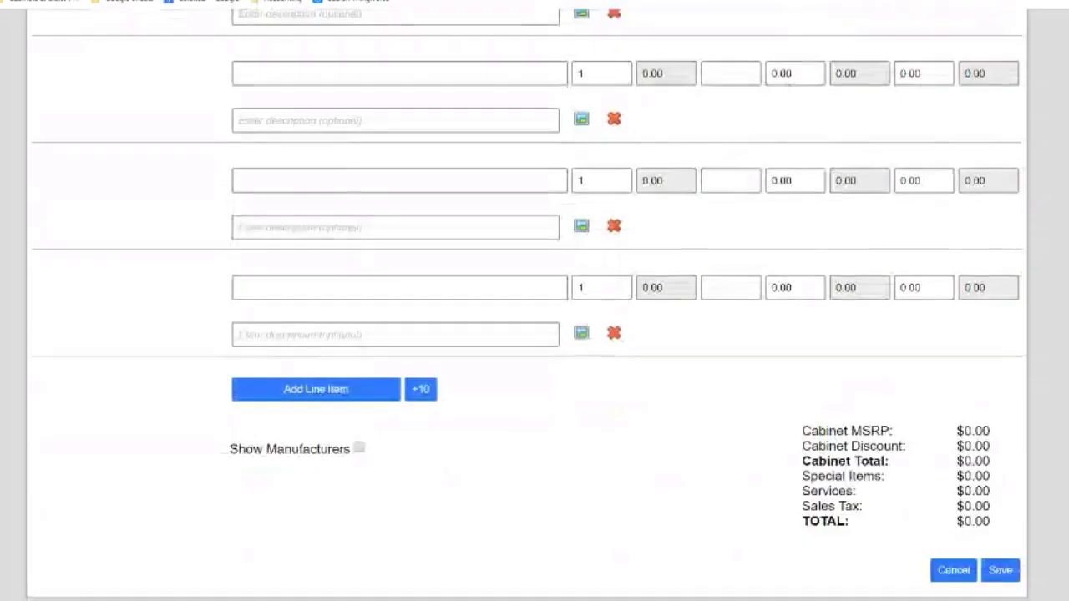
{"action": "scroll", "coordinate": [535, 335], "scroll_direction": "up", "scroll_amount": 15}
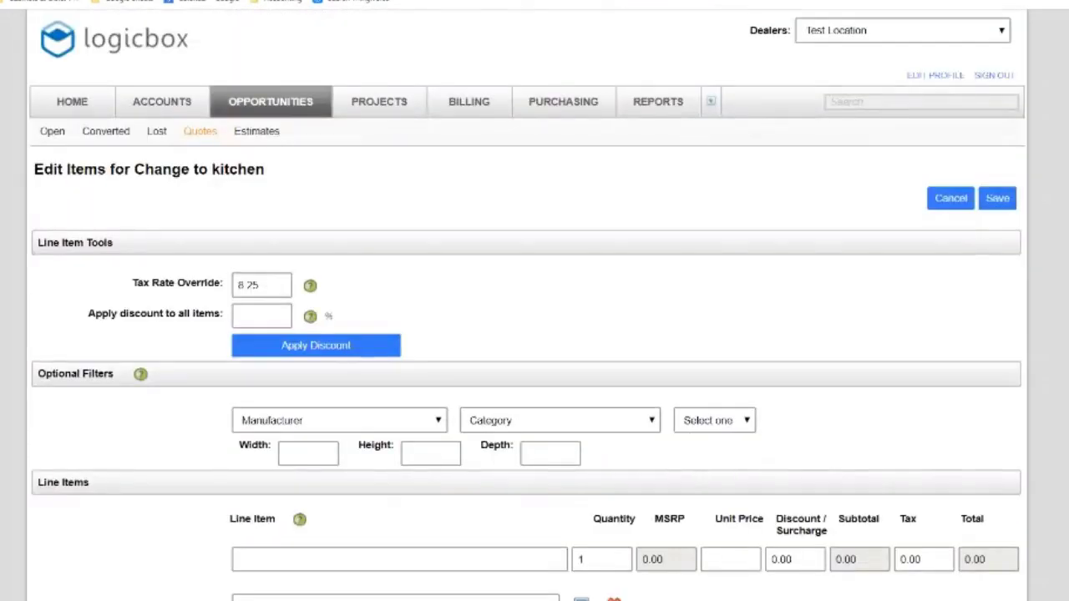
{"action": "scroll", "coordinate": [474, 420], "scroll_direction": "down", "scroll_amount": 1}
{"action": "scroll", "coordinate": [475, 420], "scroll_direction": "up", "scroll_amount": 1}
{"action": "left_click", "coordinate": [318, 428]}
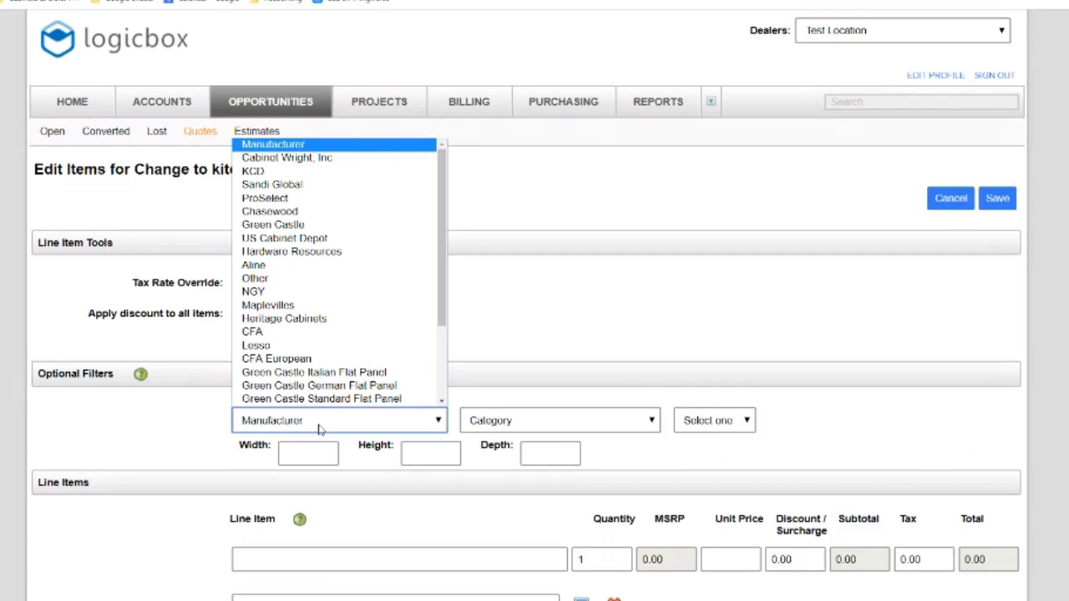
{"action": "left_click", "coordinate": [537, 266]}
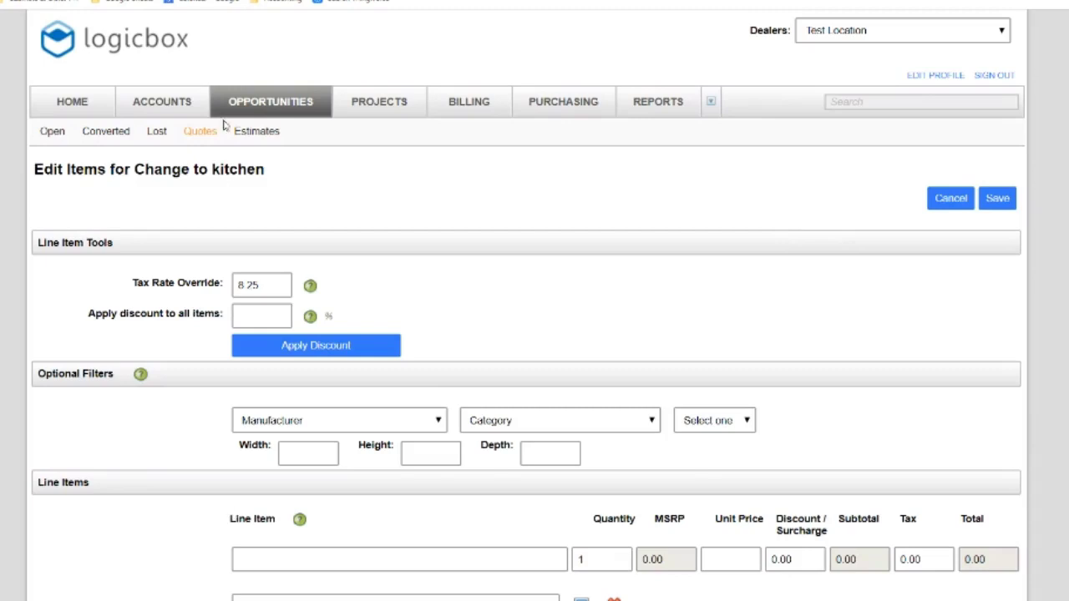
Start the first line item, check the manufacturer list again, and scroll back up
{"action": "left_click", "coordinate": [273, 563]}
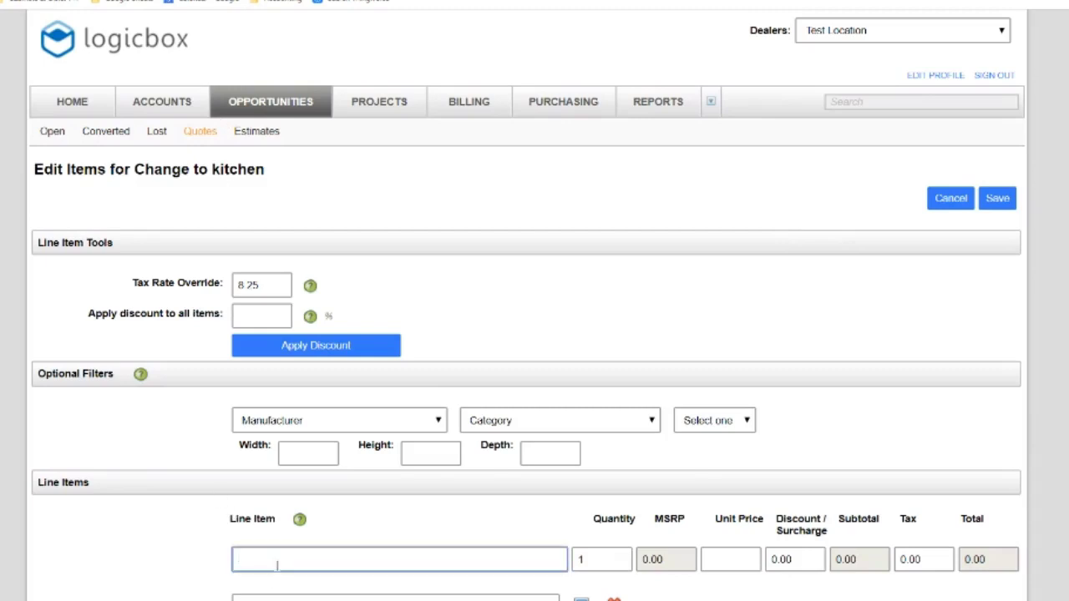
{"action": "left_click", "coordinate": [328, 425]}
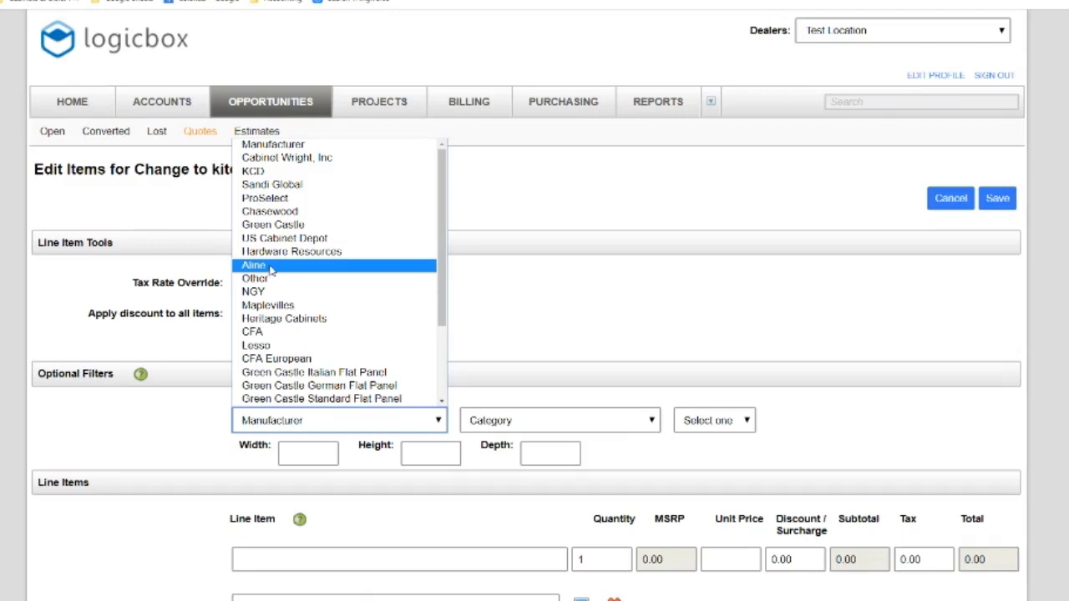
{"action": "left_click", "coordinate": [582, 229]}
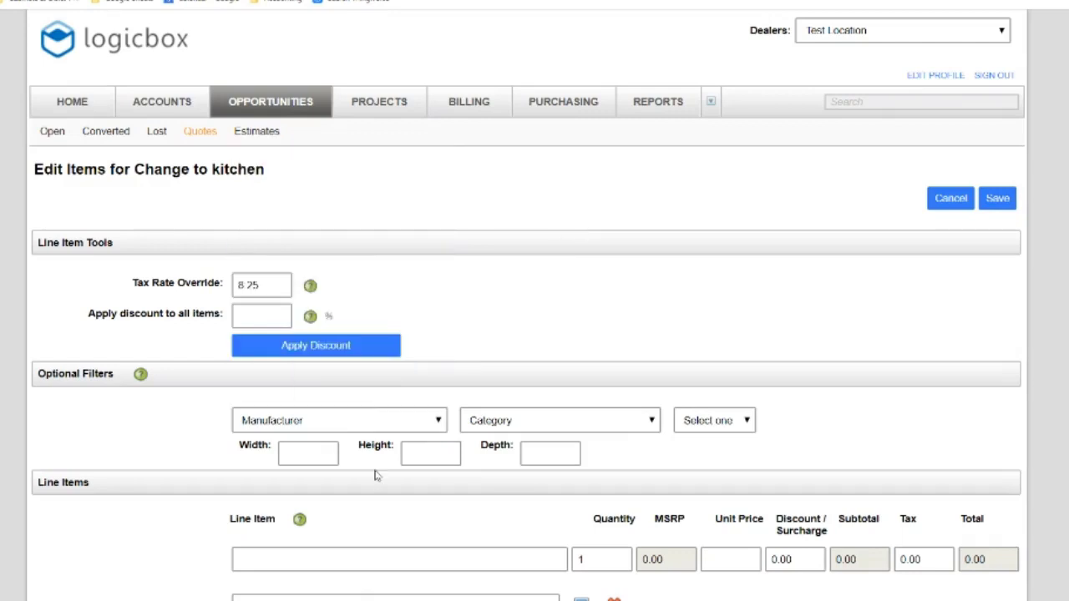
{"action": "scroll", "coordinate": [534, 334], "scroll_direction": "down", "scroll_amount": 8}
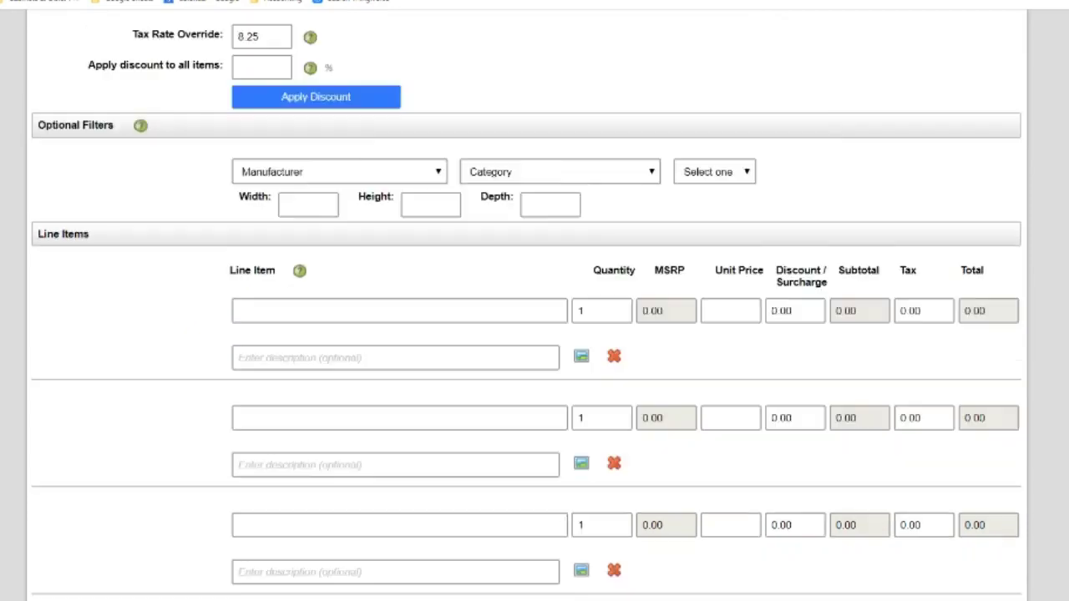
{"action": "scroll", "coordinate": [535, 335], "scroll_direction": "up", "scroll_amount": 6}
{"action": "scroll", "coordinate": [535, 334], "scroll_direction": "up", "scroll_amount": 1}
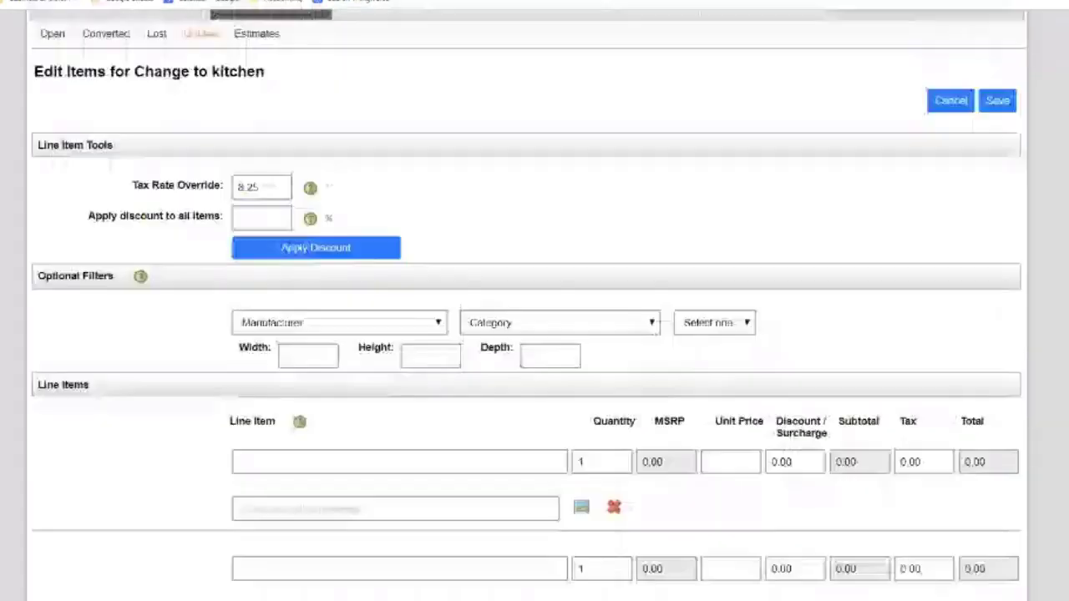
{"action": "scroll", "coordinate": [535, 335], "scroll_direction": "up", "scroll_amount": 1}
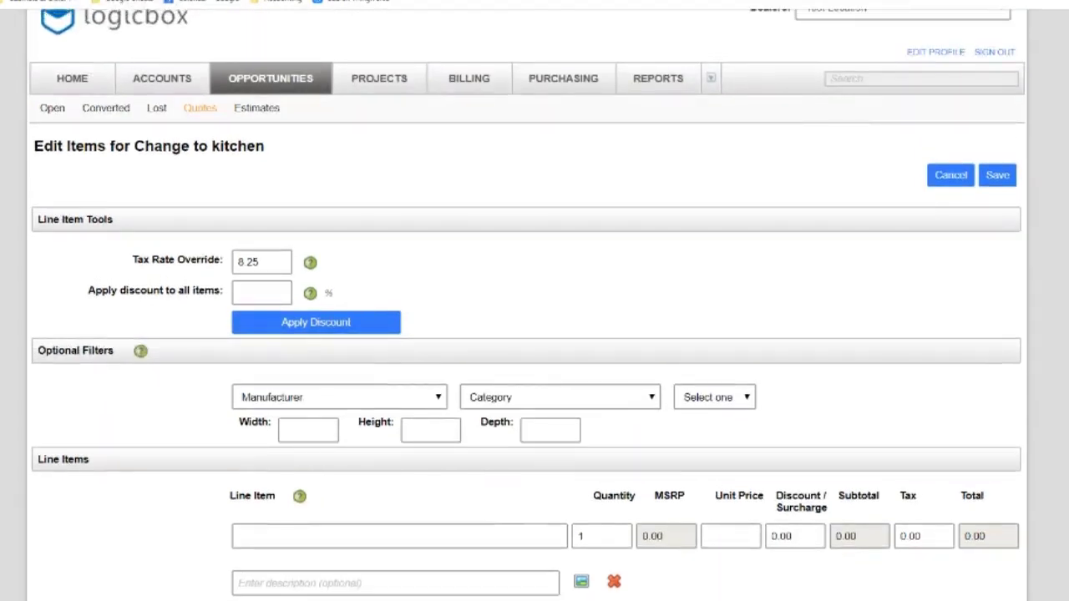
{"action": "scroll", "coordinate": [535, 335], "scroll_direction": "up", "scroll_amount": 1}
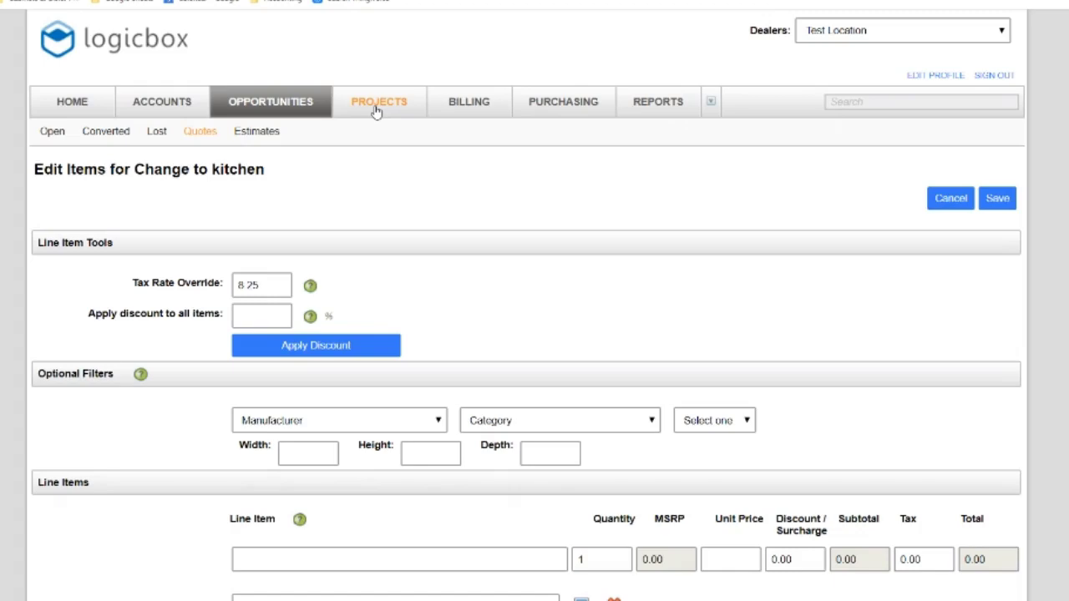
List only the open orders under Projects > Orders
{"action": "left_click", "coordinate": [377, 109]}
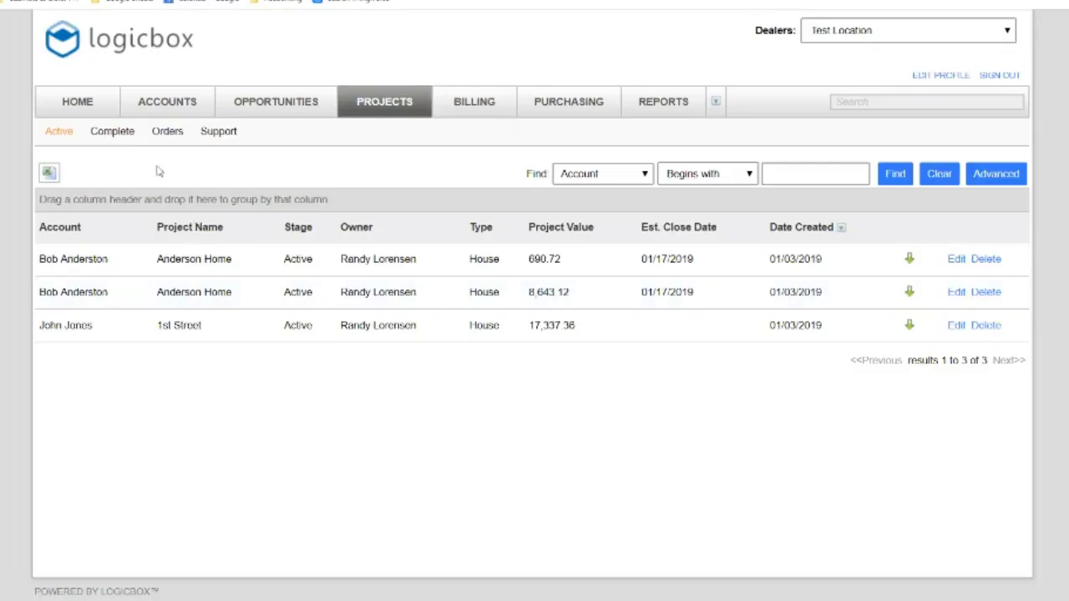
{"action": "left_click", "coordinate": [175, 136]}
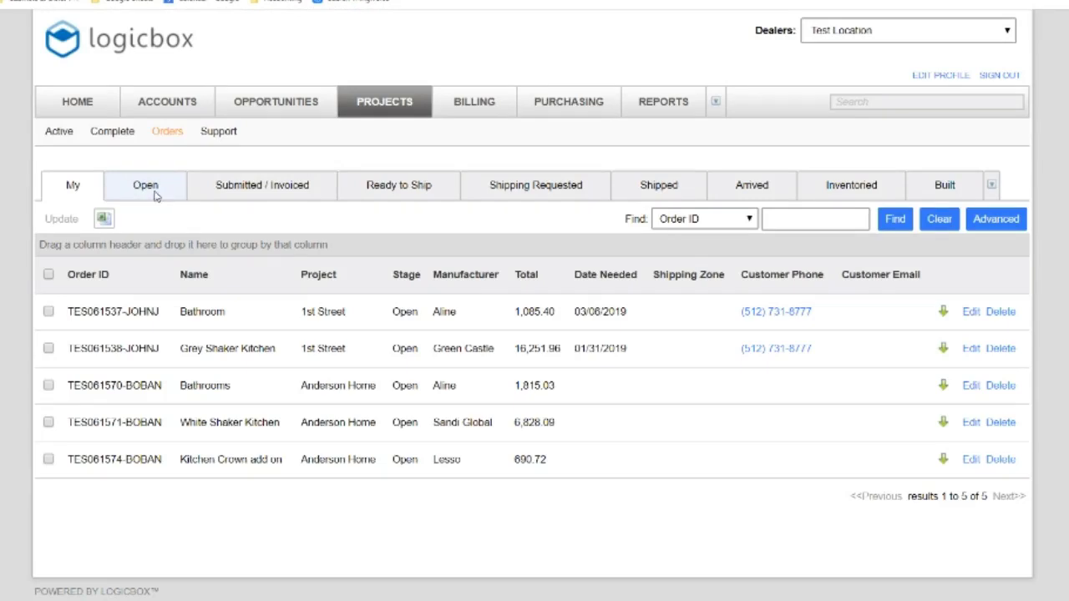
{"action": "left_click", "coordinate": [135, 191]}
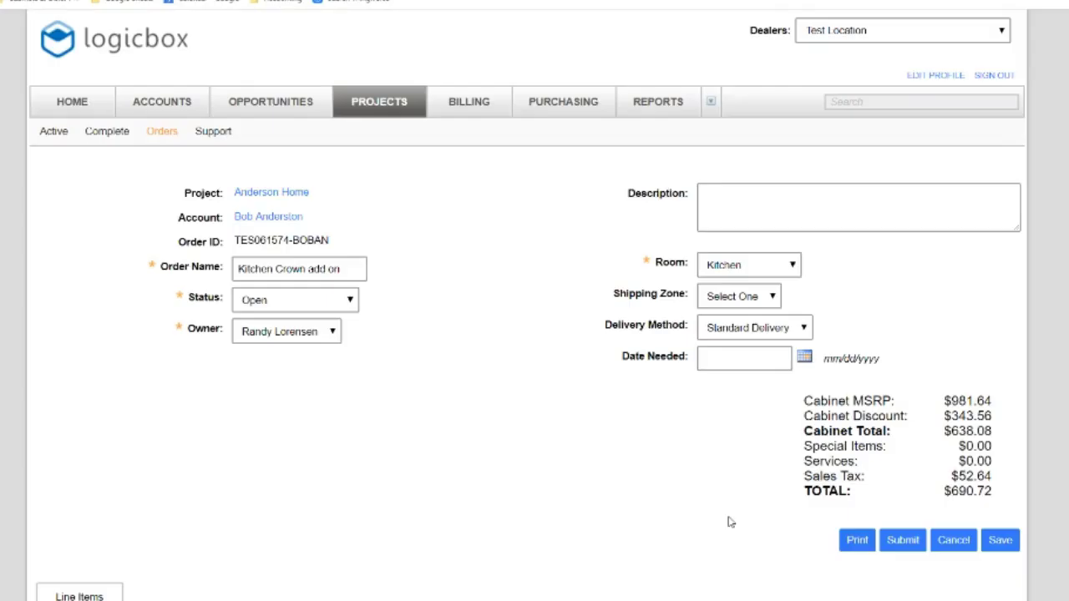
Cancel out of the Kitchen Crown add on order, reopen it, and scroll to its line items
{"action": "scroll", "coordinate": [528, 334], "scroll_direction": "down", "scroll_amount": 3}
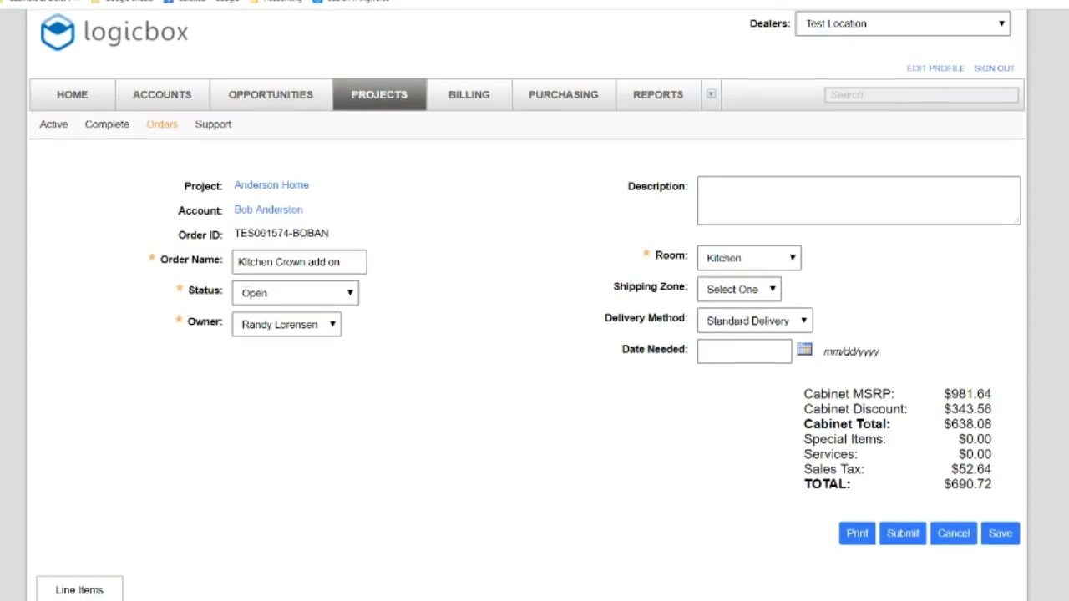
{"action": "scroll", "coordinate": [528, 334], "scroll_direction": "up", "scroll_amount": 3}
{"action": "scroll", "coordinate": [528, 334], "scroll_direction": "down", "scroll_amount": 3}
{"action": "scroll", "coordinate": [632, 201], "scroll_direction": "up", "scroll_amount": 3}
{"action": "scroll", "coordinate": [633, 201], "scroll_direction": "down", "scroll_amount": 3}
{"action": "scroll", "coordinate": [632, 201], "scroll_direction": "up", "scroll_amount": 3}
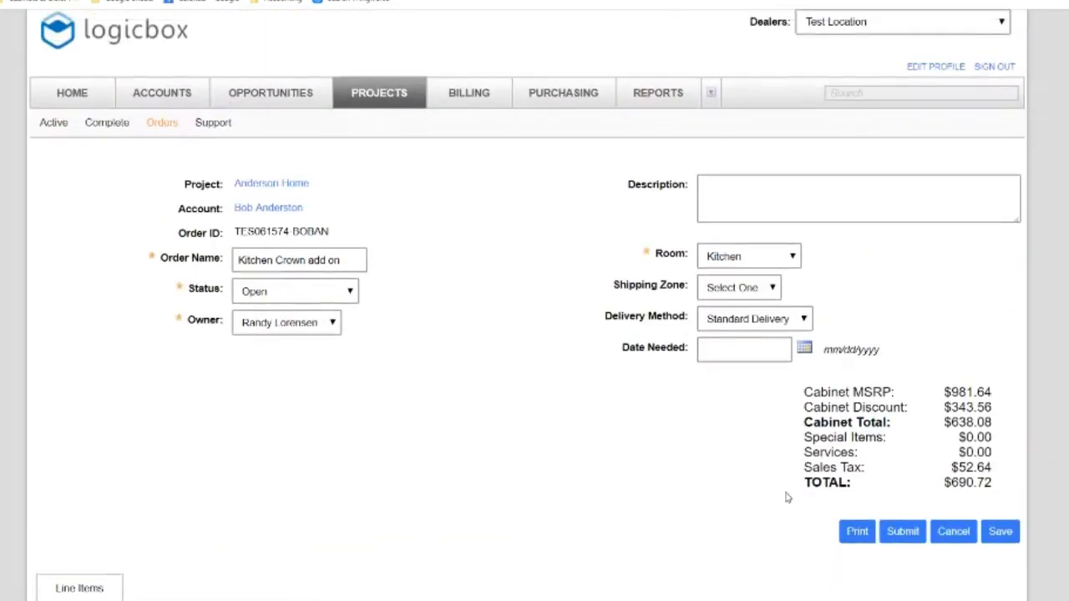
{"action": "left_click", "coordinate": [953, 532]}
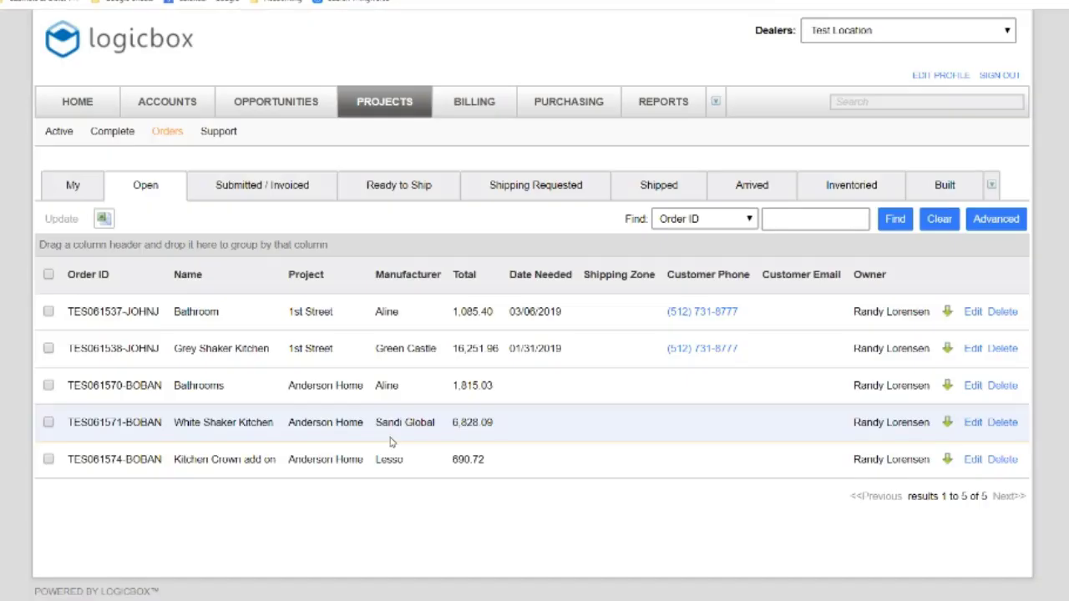
{"action": "left_click", "coordinate": [973, 460]}
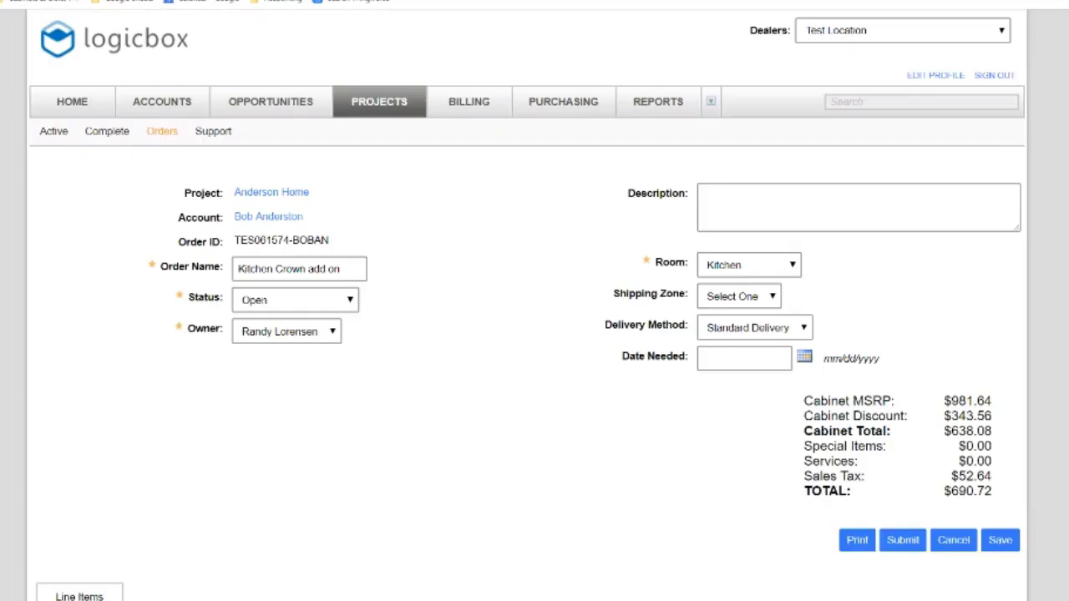
{"action": "scroll", "coordinate": [535, 334], "scroll_direction": "down", "scroll_amount": 3}
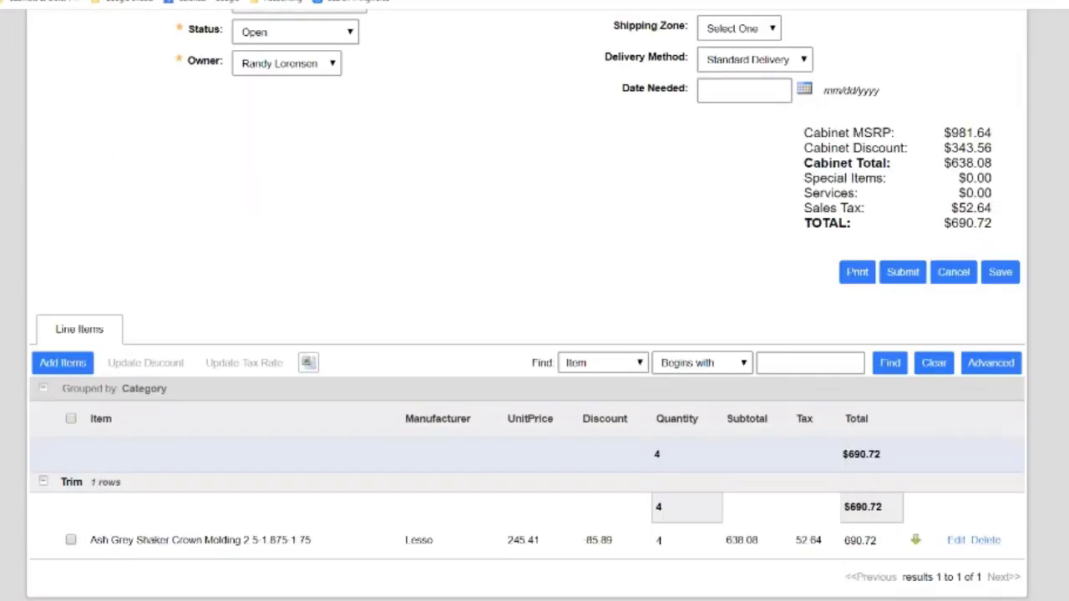
Open the Kitchen Crown add on line-item editor and review its blank rows and $690.72 totals
{"action": "left_click", "coordinate": [54, 364]}
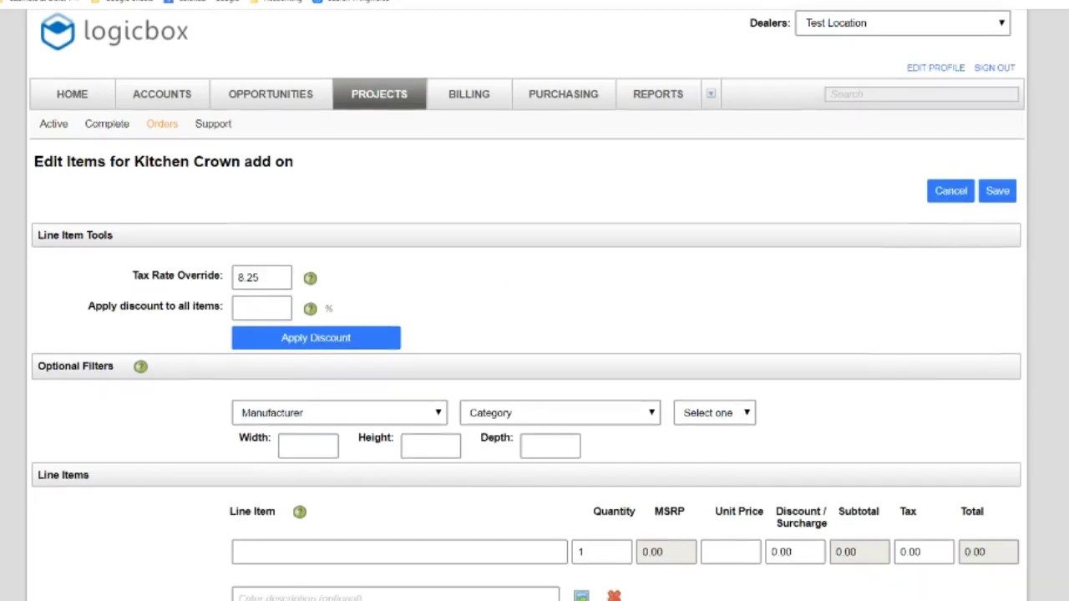
{"action": "scroll", "coordinate": [535, 334], "scroll_direction": "down", "scroll_amount": 3}
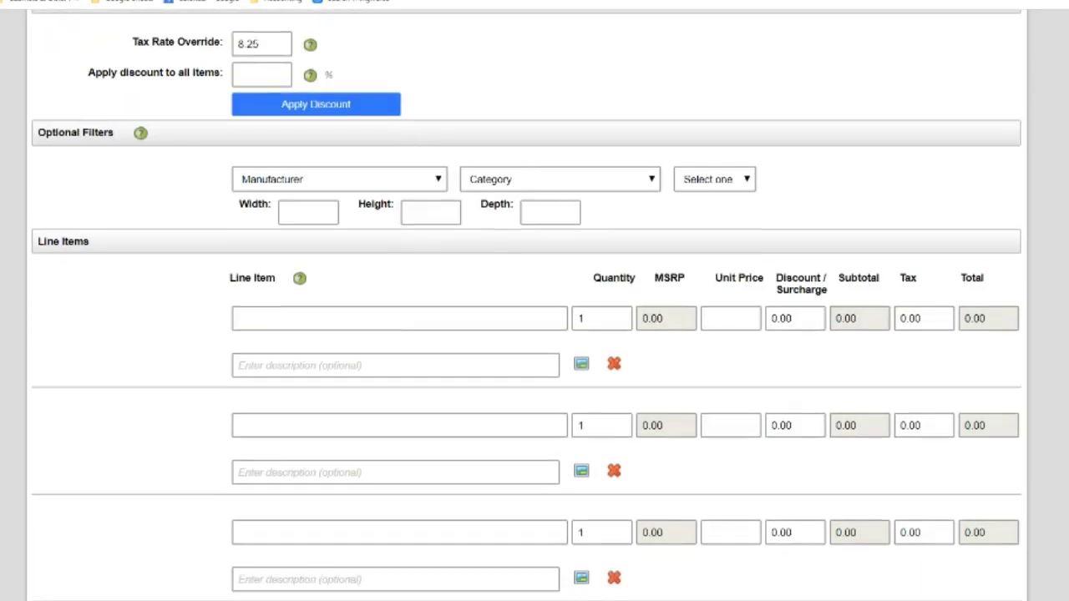
{"action": "scroll", "coordinate": [535, 334], "scroll_direction": "up", "scroll_amount": 2}
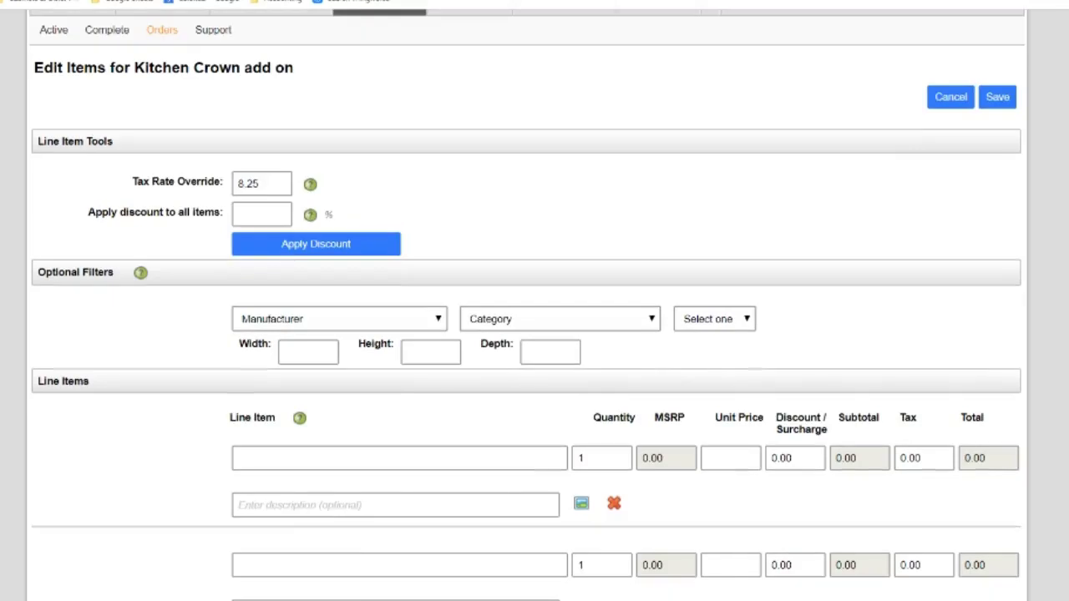
{"action": "scroll", "coordinate": [535, 334], "scroll_direction": "down", "scroll_amount": 1}
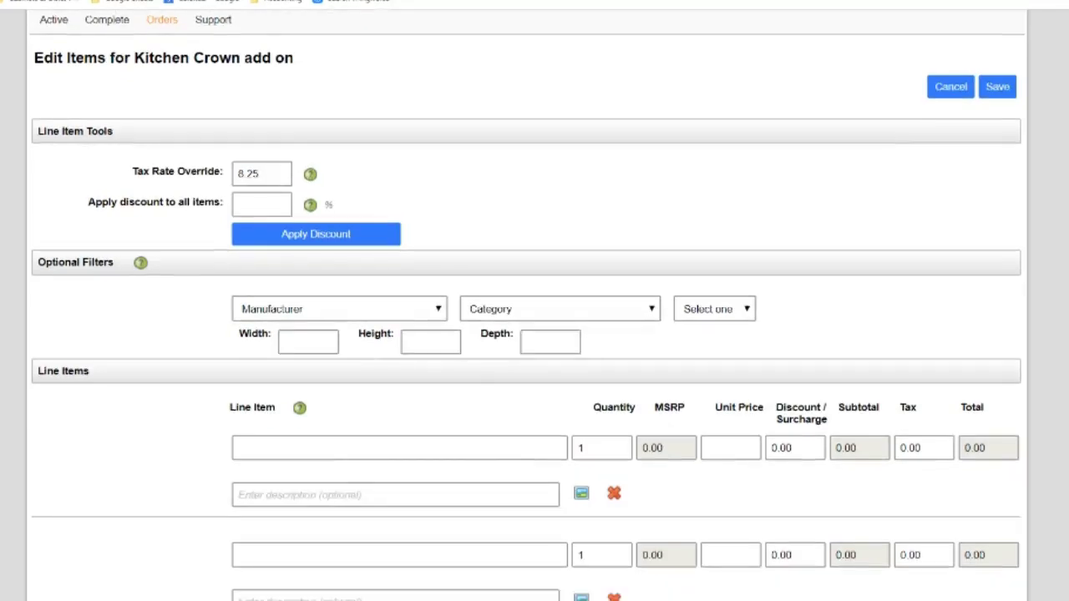
{"action": "scroll", "coordinate": [535, 334], "scroll_direction": "down", "scroll_amount": 1}
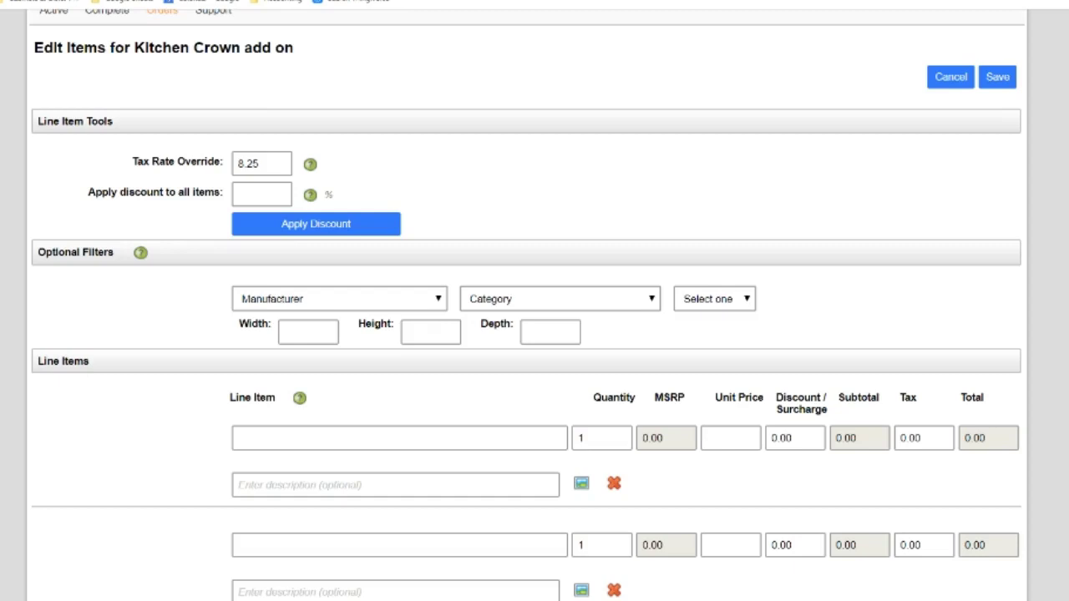
{"action": "scroll", "coordinate": [535, 301], "scroll_direction": "up", "scroll_amount": 1}
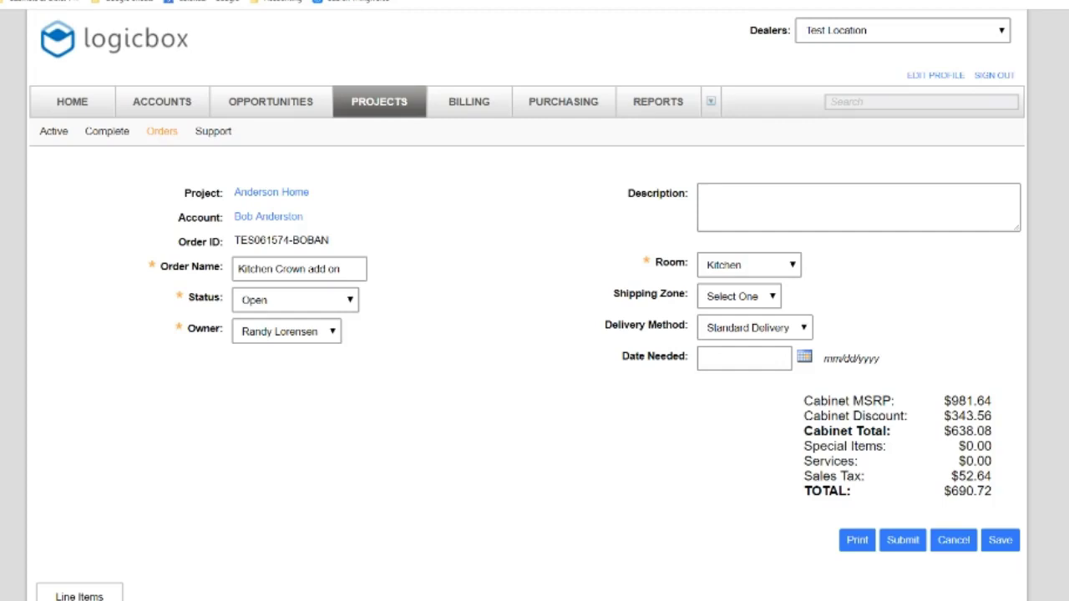
{"action": "scroll", "coordinate": [531, 385], "scroll_direction": "down", "scroll_amount": 3}
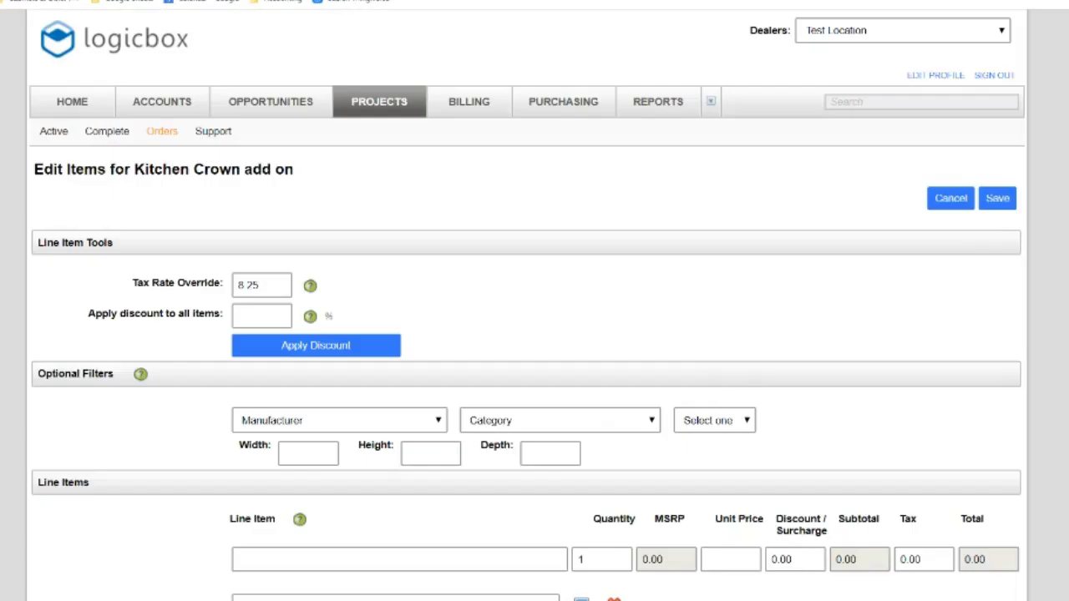
{"action": "scroll", "coordinate": [528, 334], "scroll_direction": "down", "scroll_amount": 8}
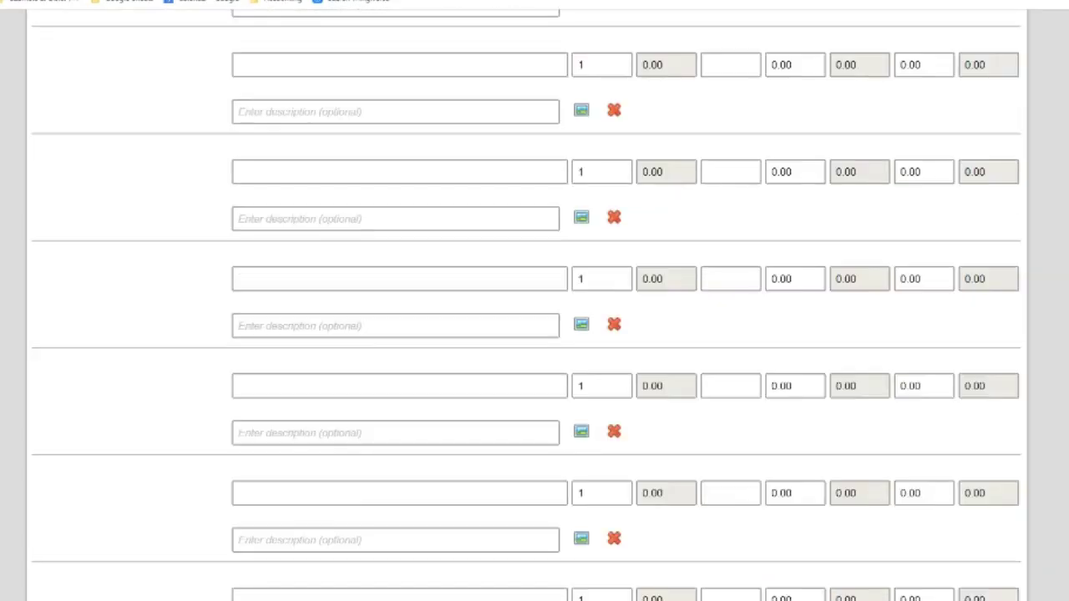
{"action": "scroll", "coordinate": [528, 334], "scroll_direction": "up", "scroll_amount": 8}
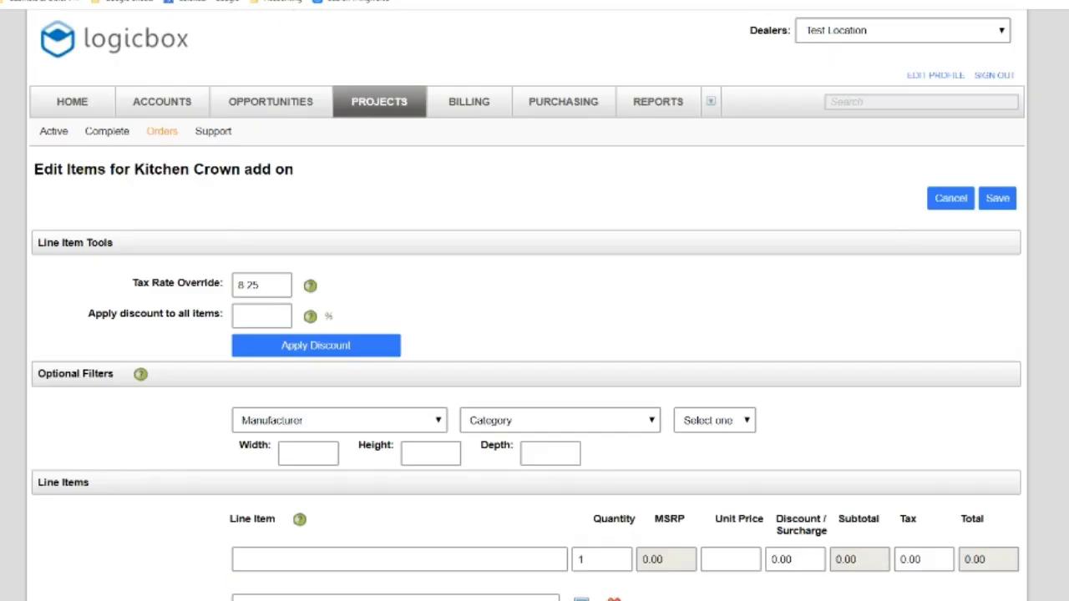
{"action": "scroll", "coordinate": [528, 334], "scroll_direction": "down", "scroll_amount": 8}
{"action": "scroll", "coordinate": [528, 334], "scroll_direction": "up", "scroll_amount": 7}
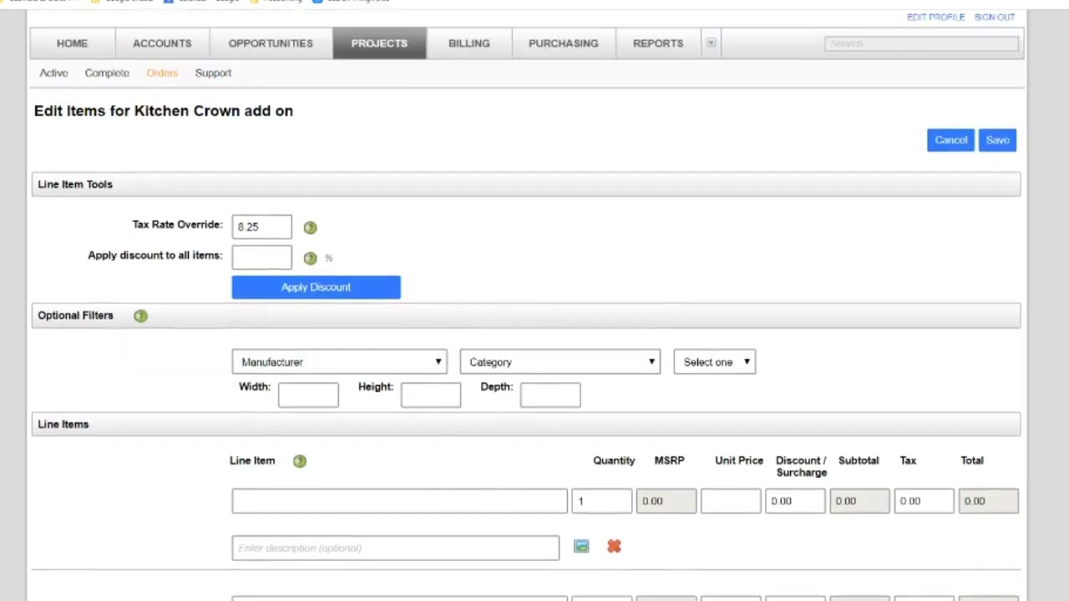
{"action": "scroll", "coordinate": [528, 334], "scroll_direction": "down", "scroll_amount": 8}
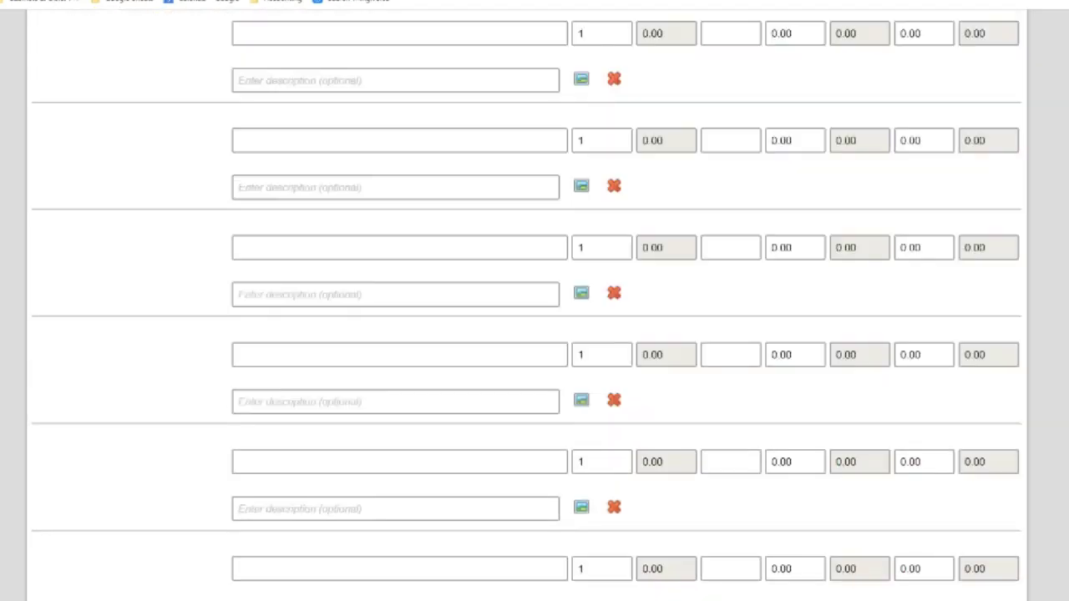
{"action": "scroll", "coordinate": [528, 334], "scroll_direction": "up", "scroll_amount": 9}
{"action": "scroll", "coordinate": [528, 334], "scroll_direction": "down", "scroll_amount": 10}
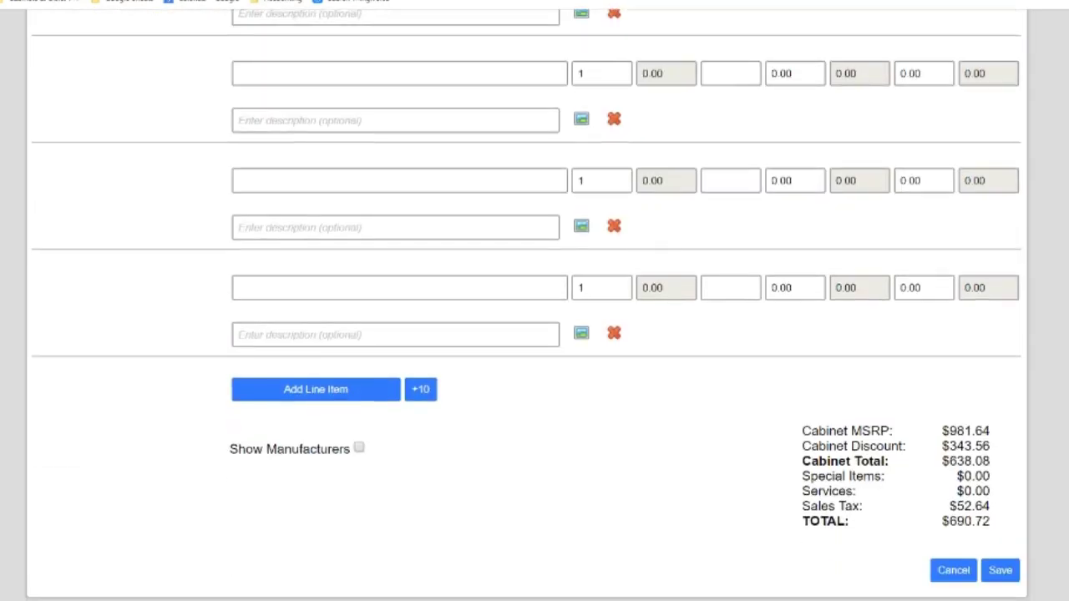
{"action": "scroll", "coordinate": [528, 334], "scroll_direction": "up", "scroll_amount": 9}
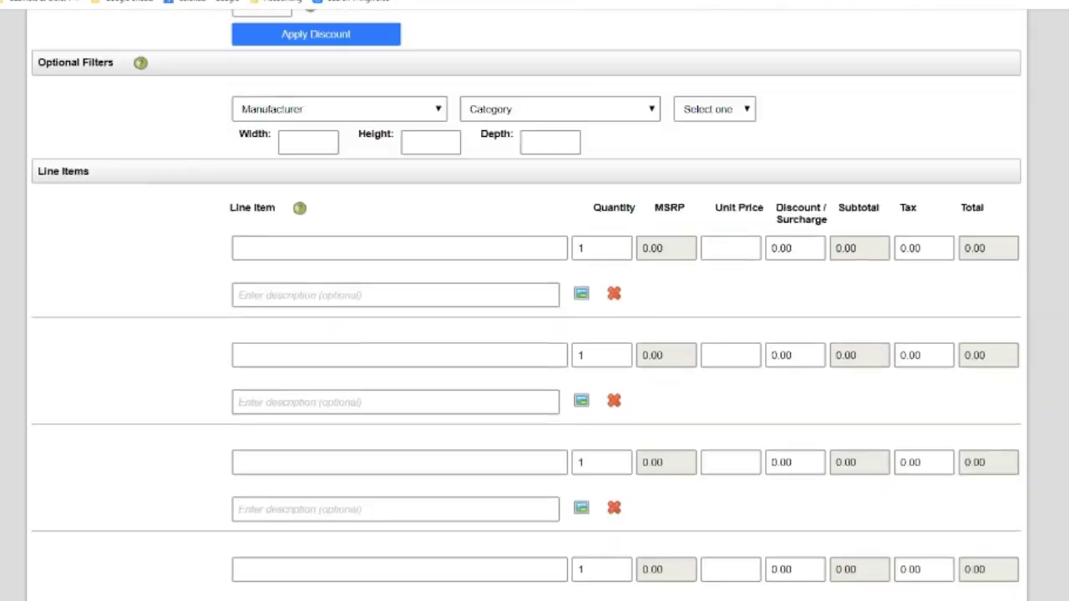
{"action": "scroll", "coordinate": [528, 334], "scroll_direction": "up", "scroll_amount": 1}
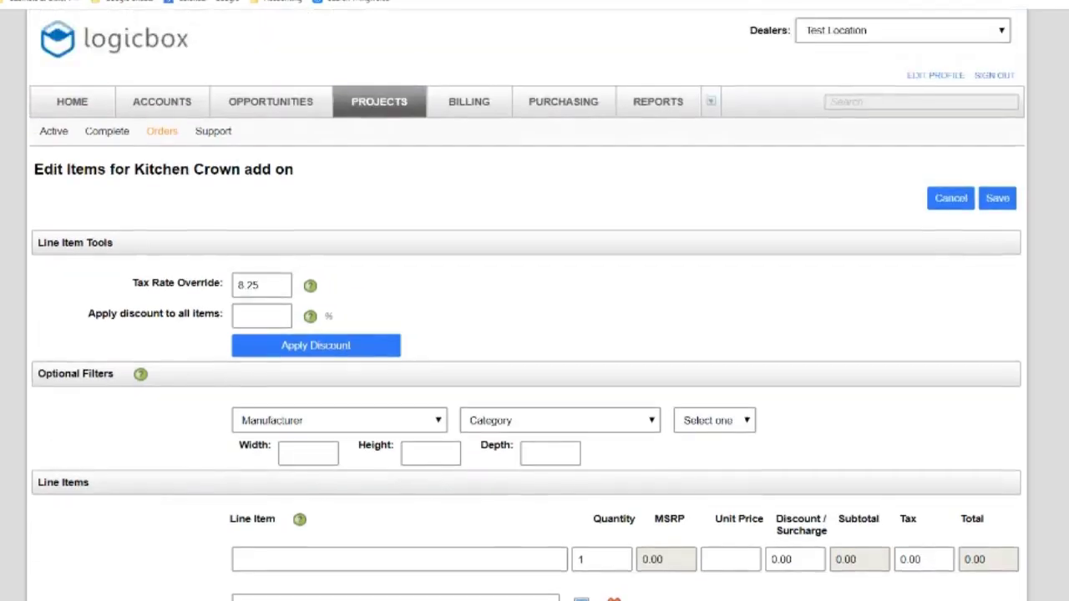
Go through Accounts and Projects to the project Orders list
{"action": "left_click", "coordinate": [178, 106]}
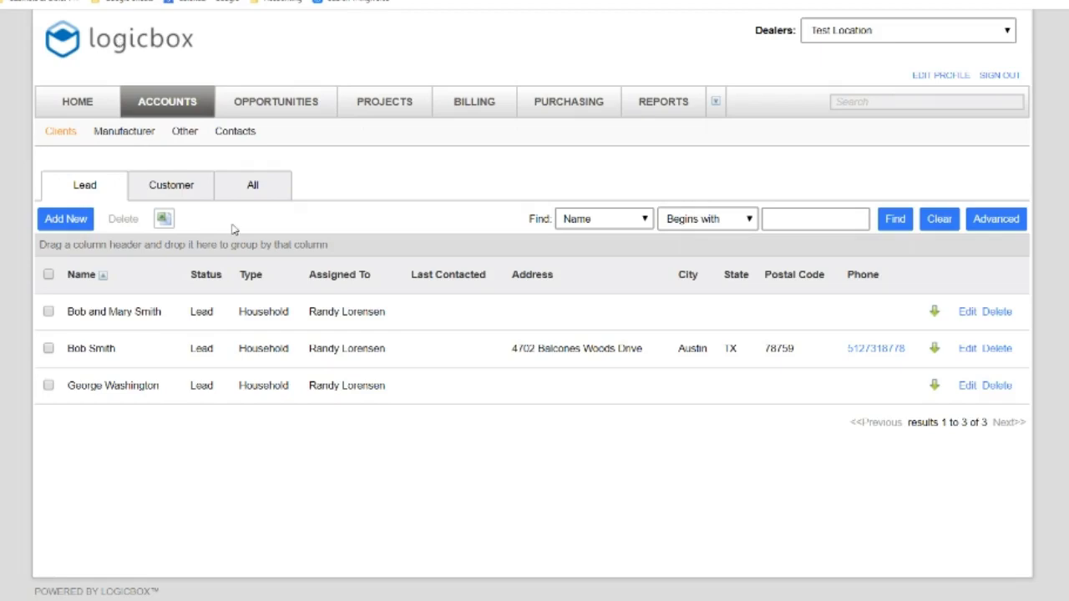
{"action": "left_click", "coordinate": [382, 107]}
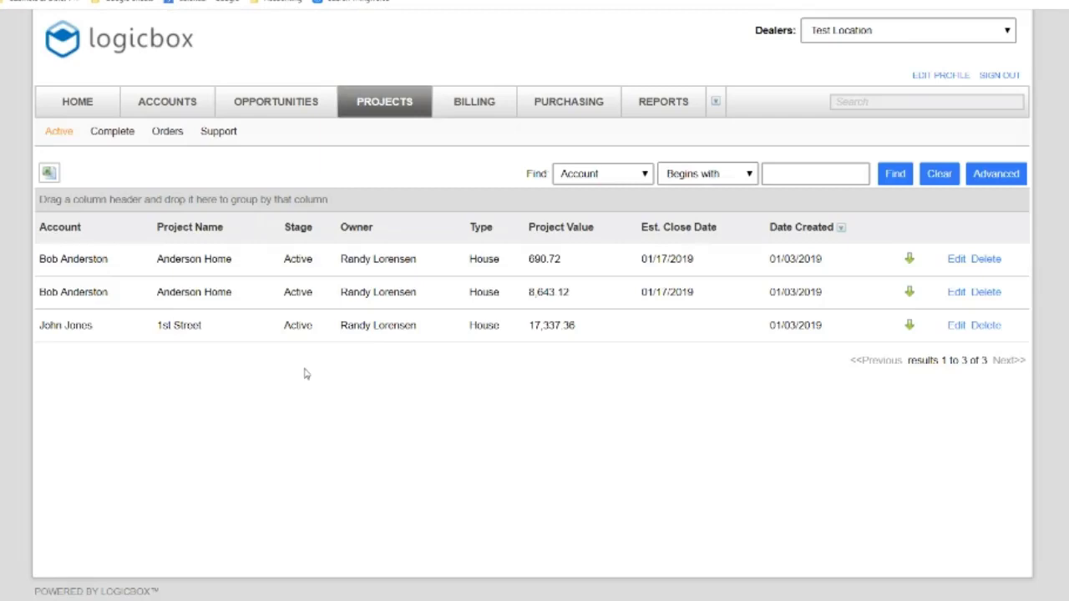
{"action": "left_click", "coordinate": [164, 136]}
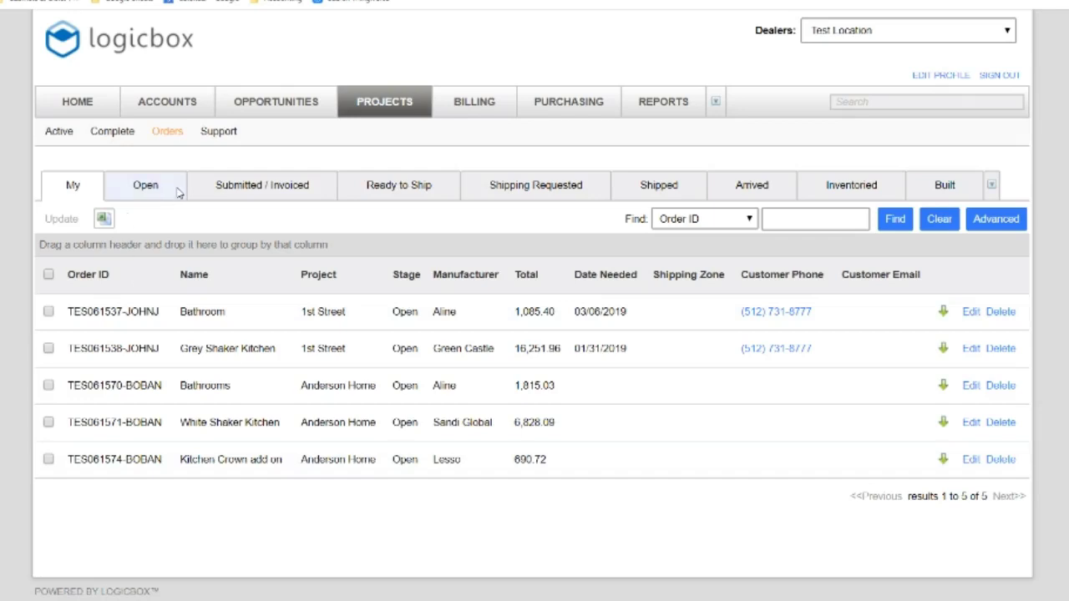
Search for the project number and open project STL026524- from the results
{"action": "left_click", "coordinate": [859, 102]}
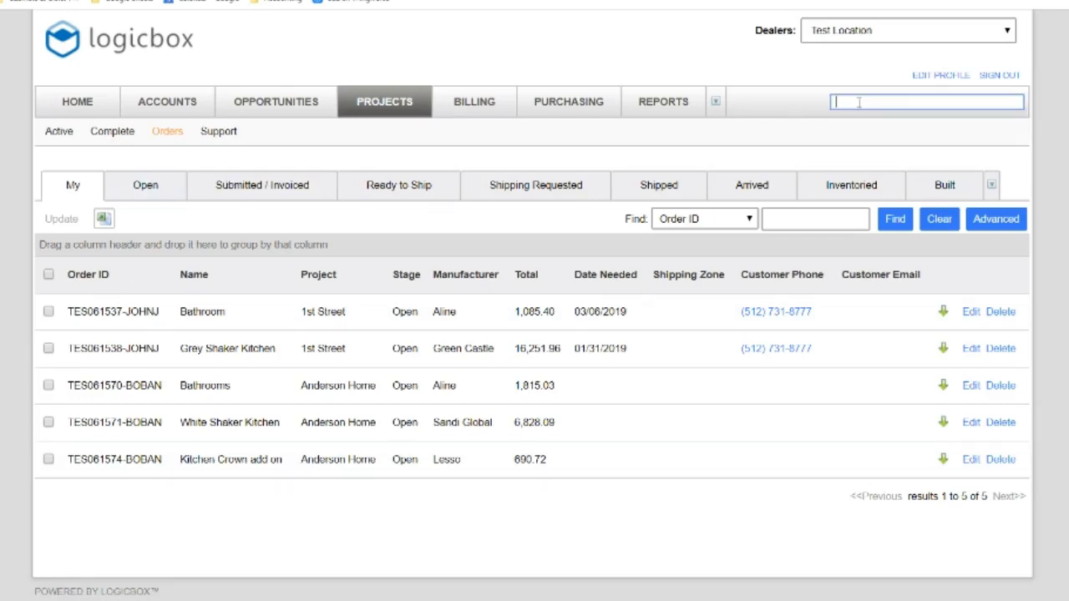
{"action": "type", "text": "2662"}
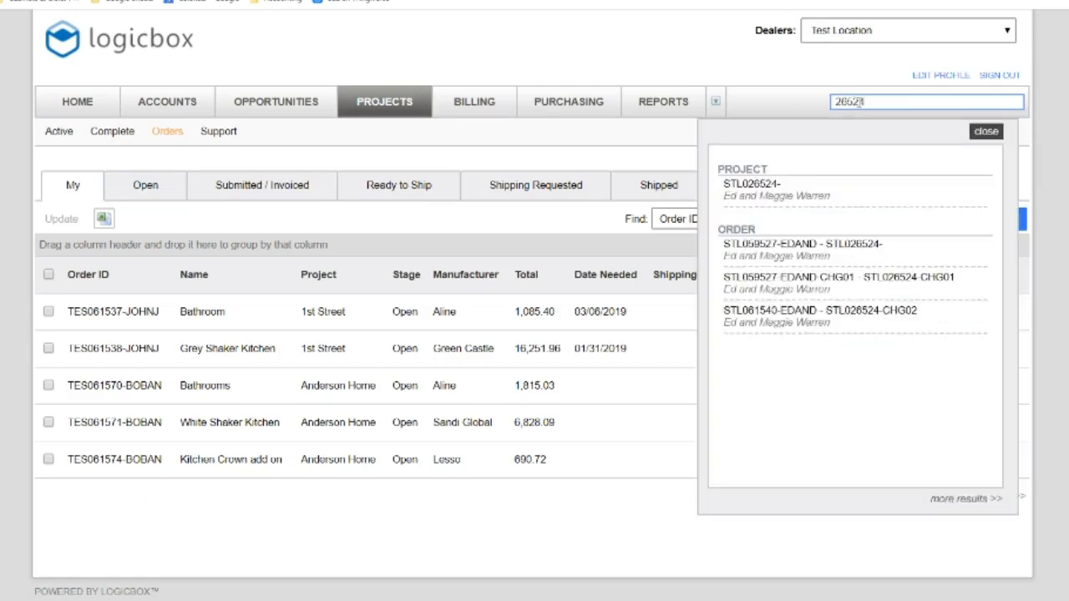
{"action": "type", "text": "4"}
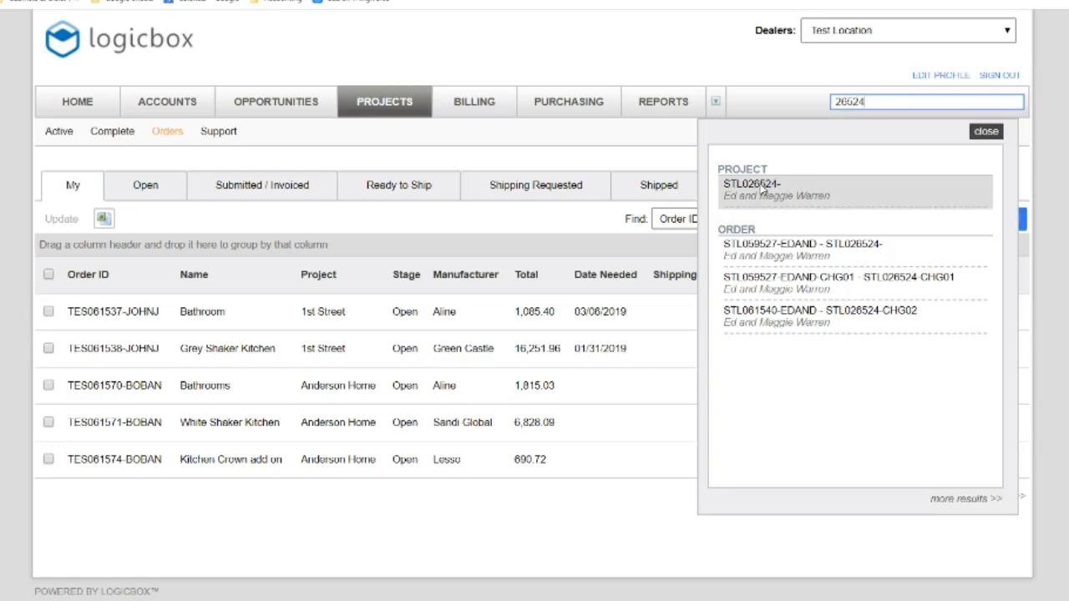
{"action": "left_click", "coordinate": [763, 190]}
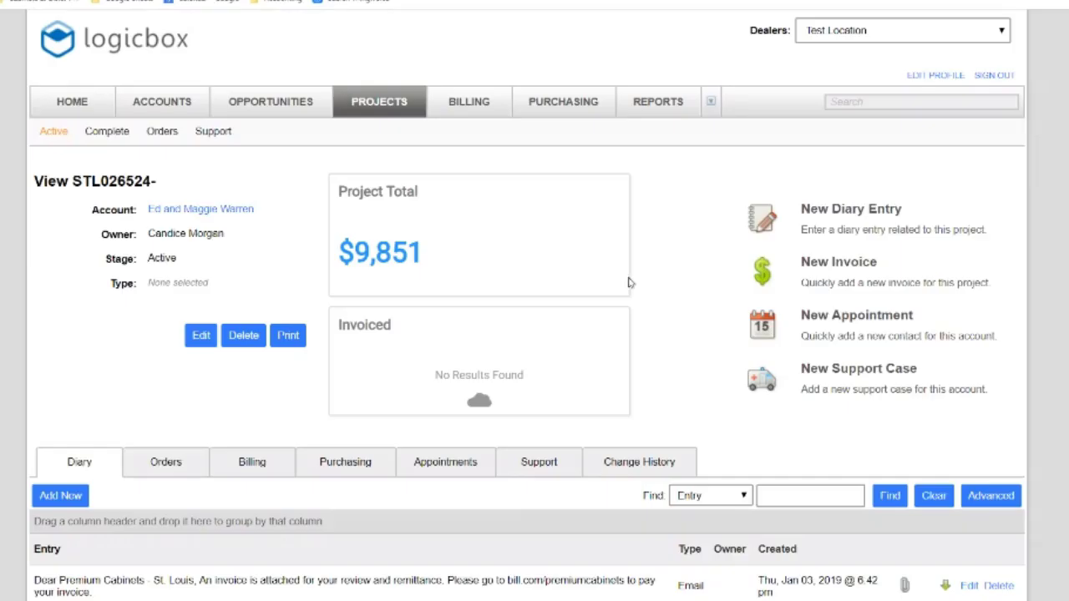
Start a new order from project STL026524-'s Orders tab
{"action": "left_click", "coordinate": [150, 466]}
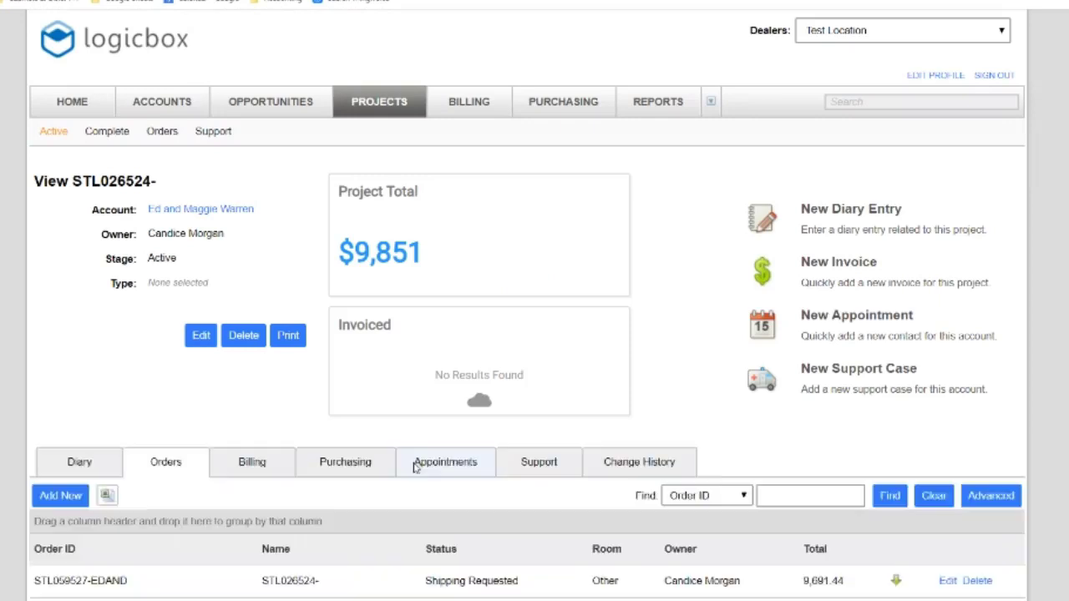
{"action": "left_click", "coordinate": [60, 497]}
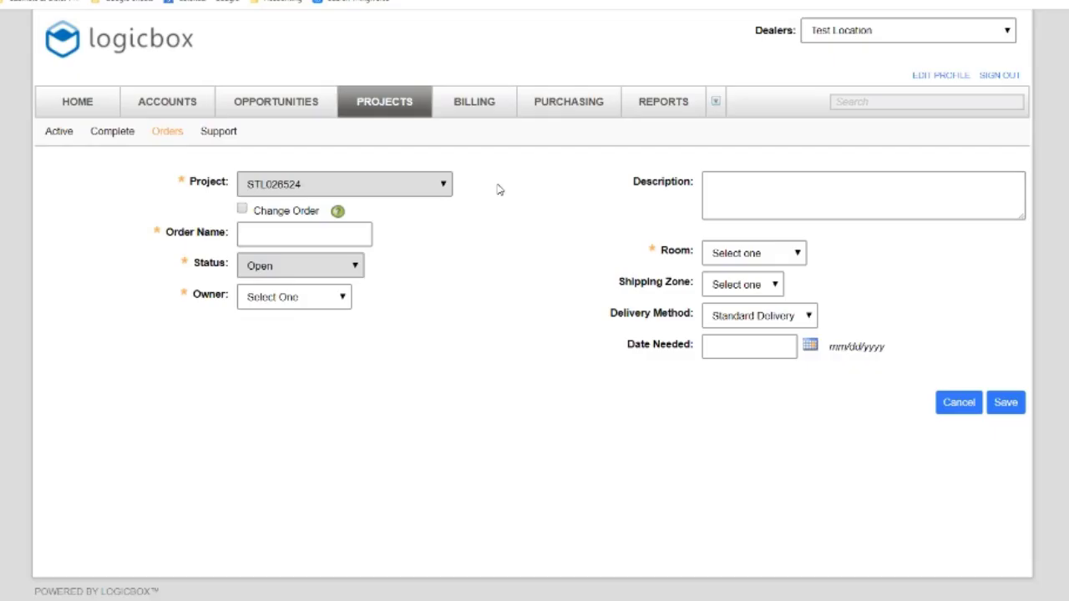
Mark the new order as a change order of STL059527-EDAND
{"action": "left_click", "coordinate": [242, 211]}
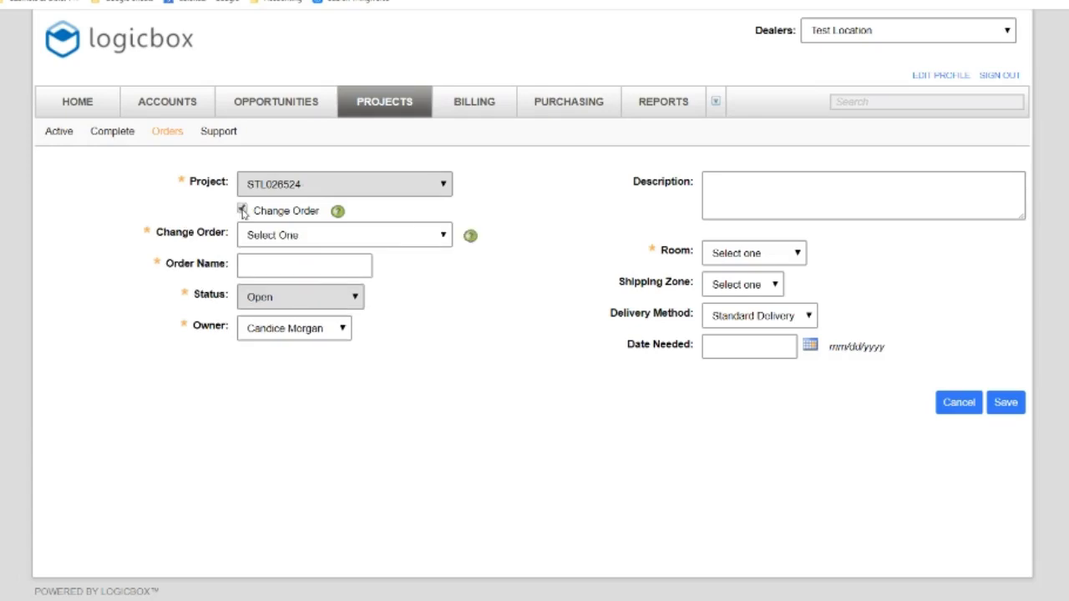
{"action": "left_click", "coordinate": [268, 237]}
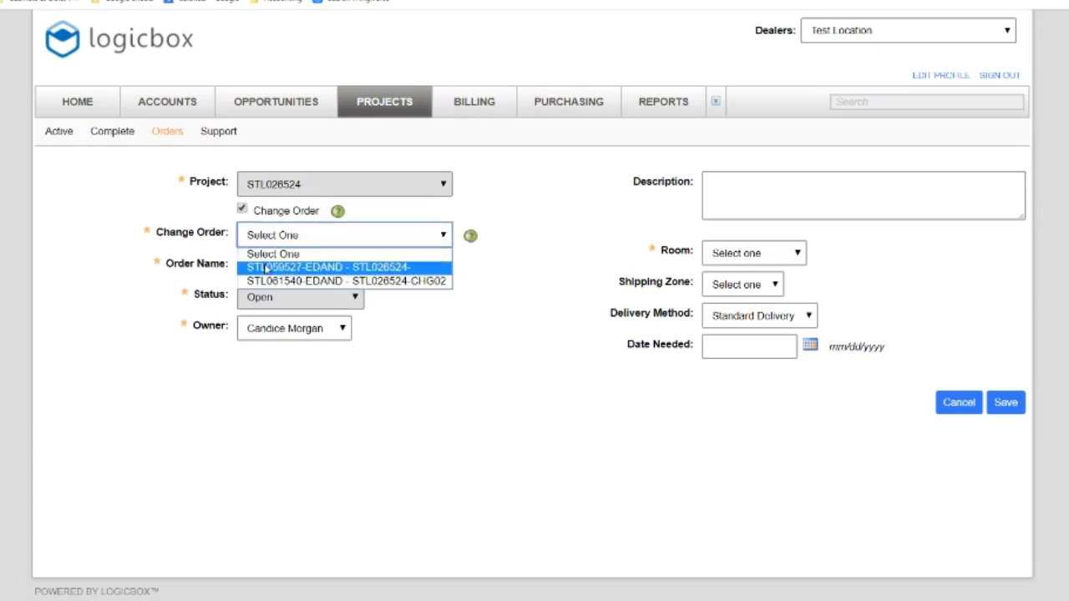
{"action": "left_click", "coordinate": [266, 266]}
{"action": "left_click", "coordinate": [265, 265]}
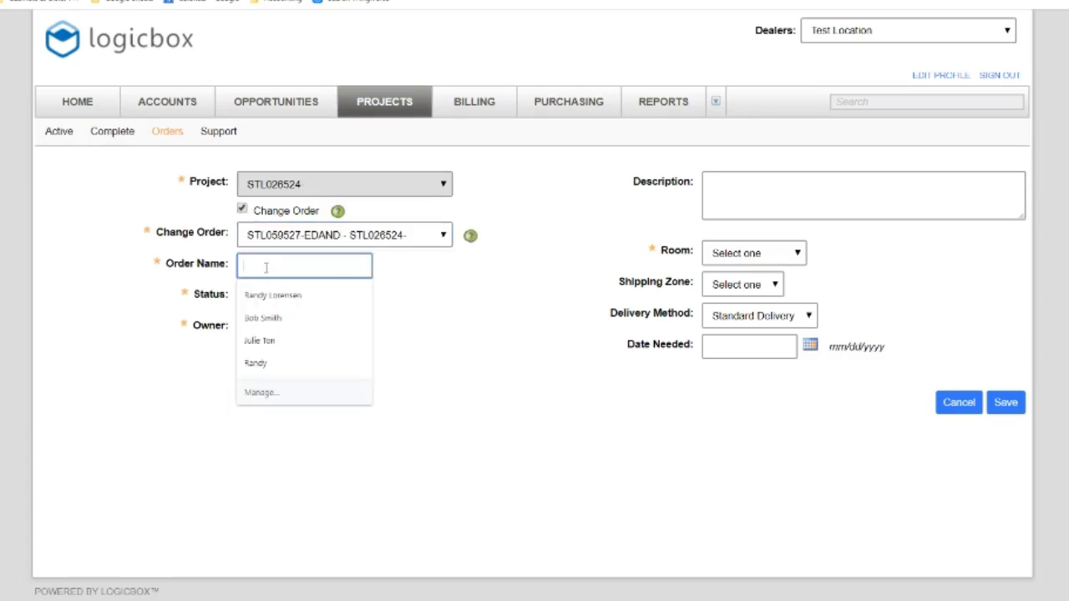
{"action": "left_click", "coordinate": [434, 298]}
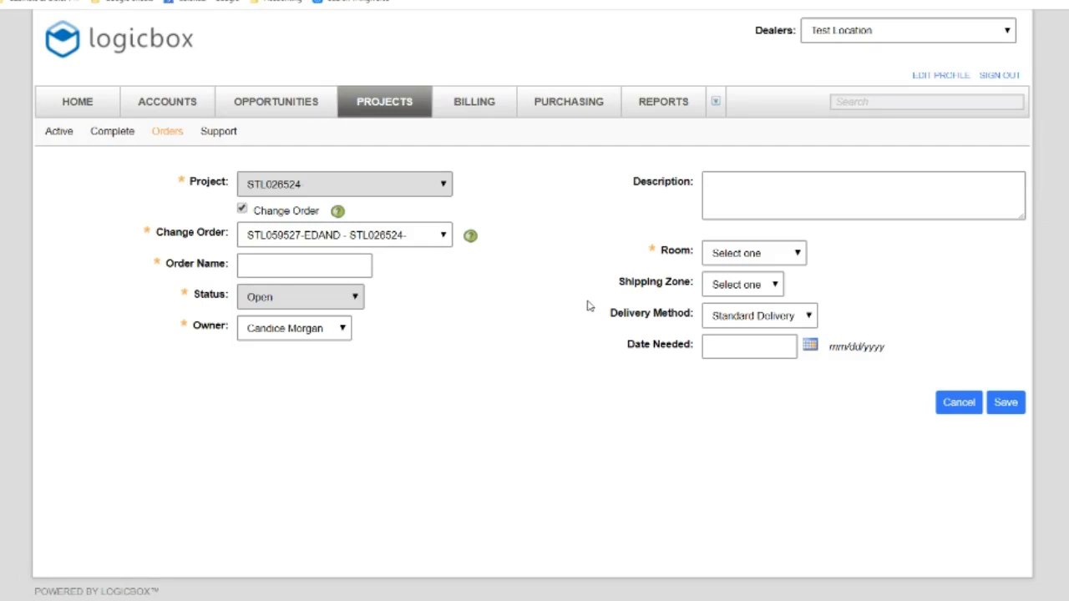
{"action": "left_click", "coordinate": [351, 242]}
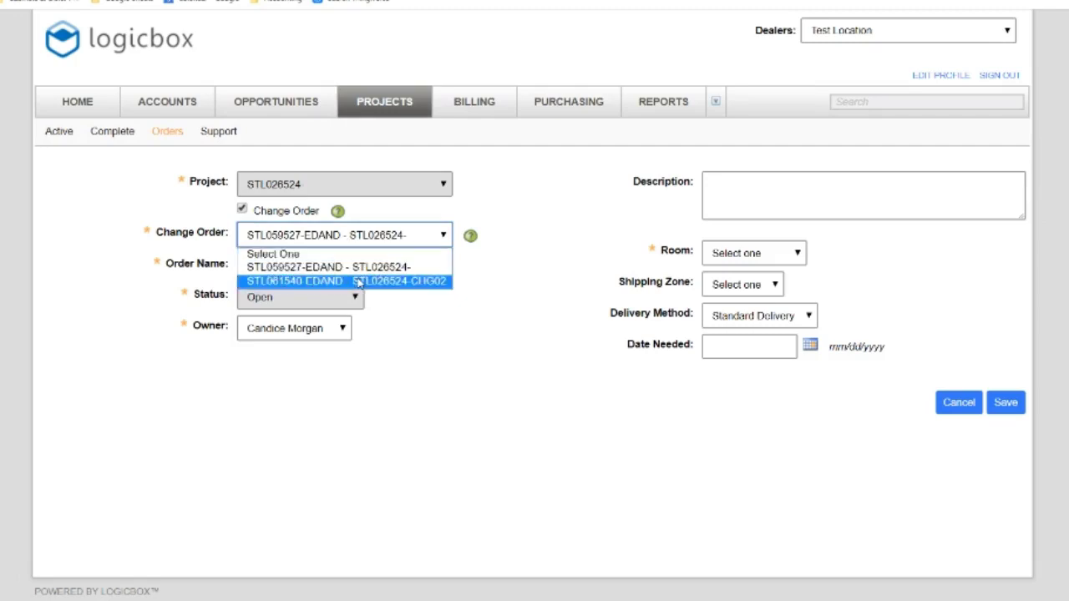
{"action": "left_click", "coordinate": [493, 263]}
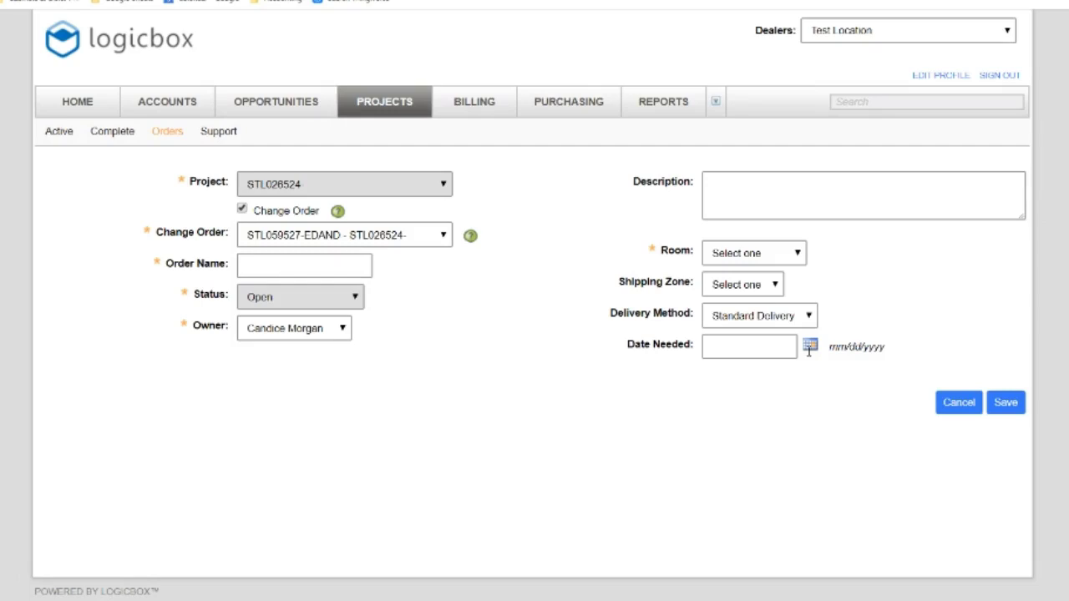
Look over the Room choices, then discard the unsaved order
{"action": "left_click", "coordinate": [764, 243]}
{"action": "left_click", "coordinate": [834, 258]}
{"action": "triple_click", "coordinate": [892, 238]}
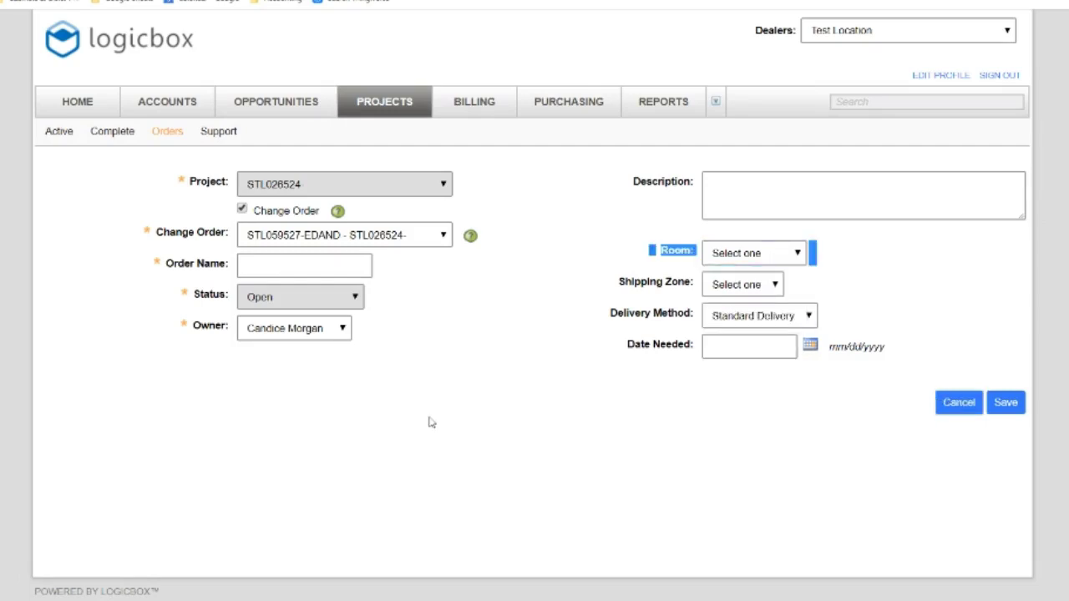
{"action": "left_click", "coordinate": [164, 103]}
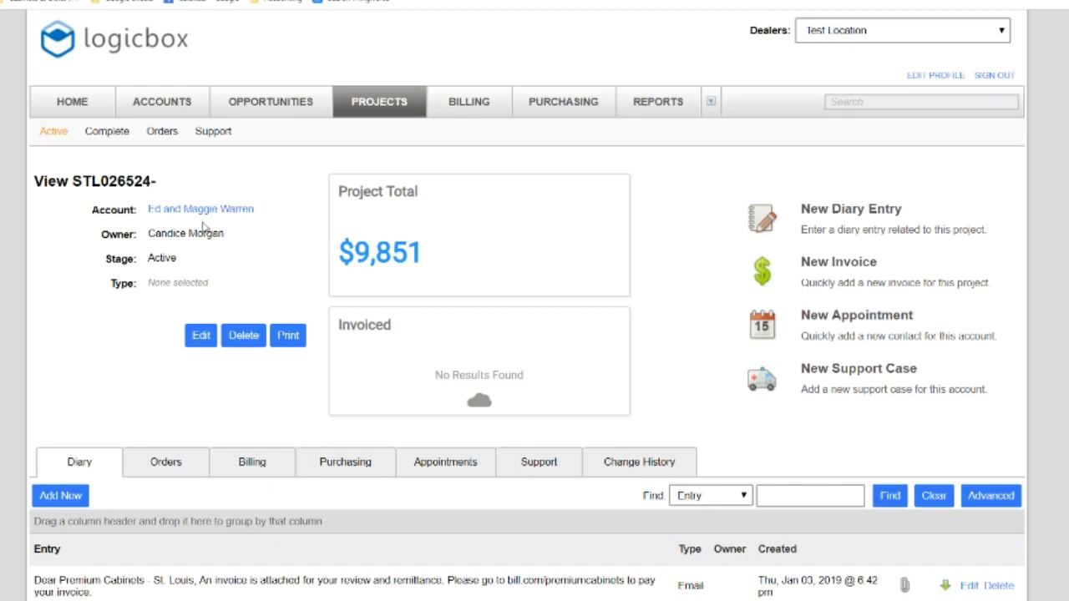
Go through Accounts and Projects to the Billing invoices list
{"action": "left_click", "coordinate": [159, 108]}
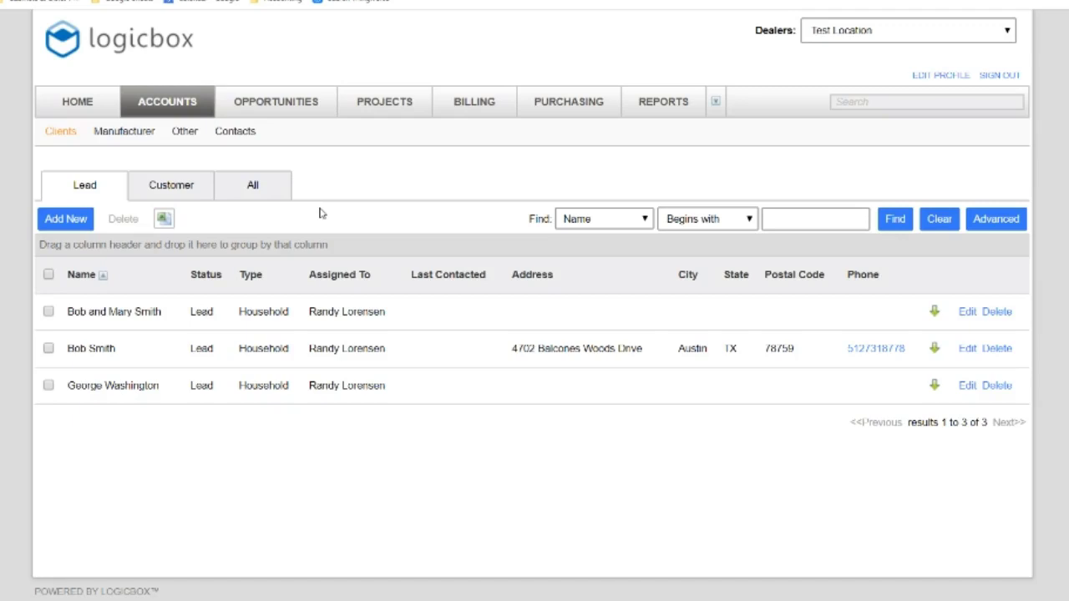
{"action": "left_click", "coordinate": [375, 107]}
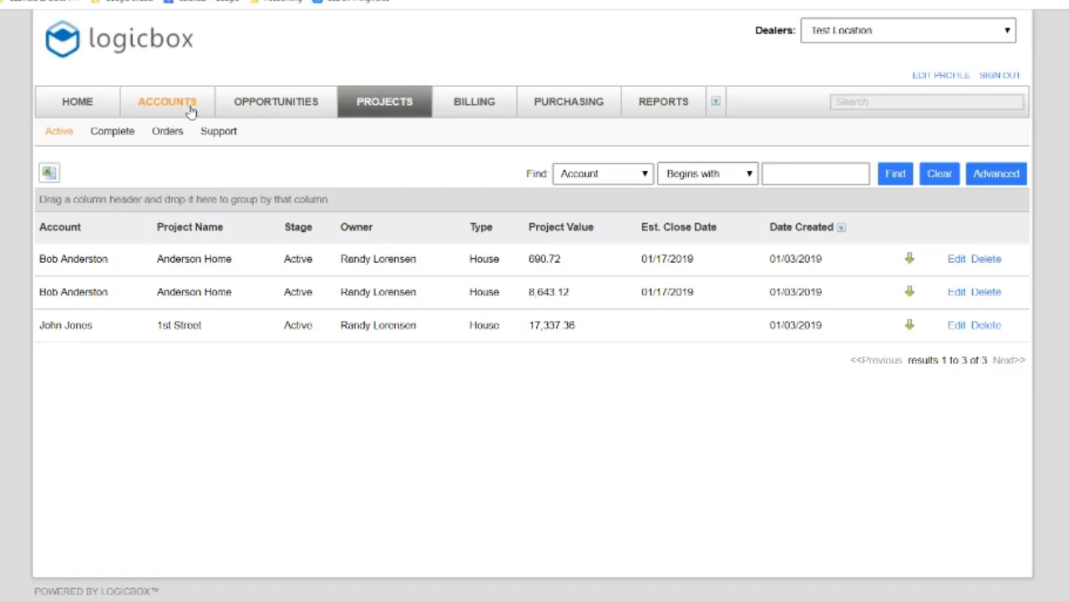
{"action": "left_click", "coordinate": [464, 111]}
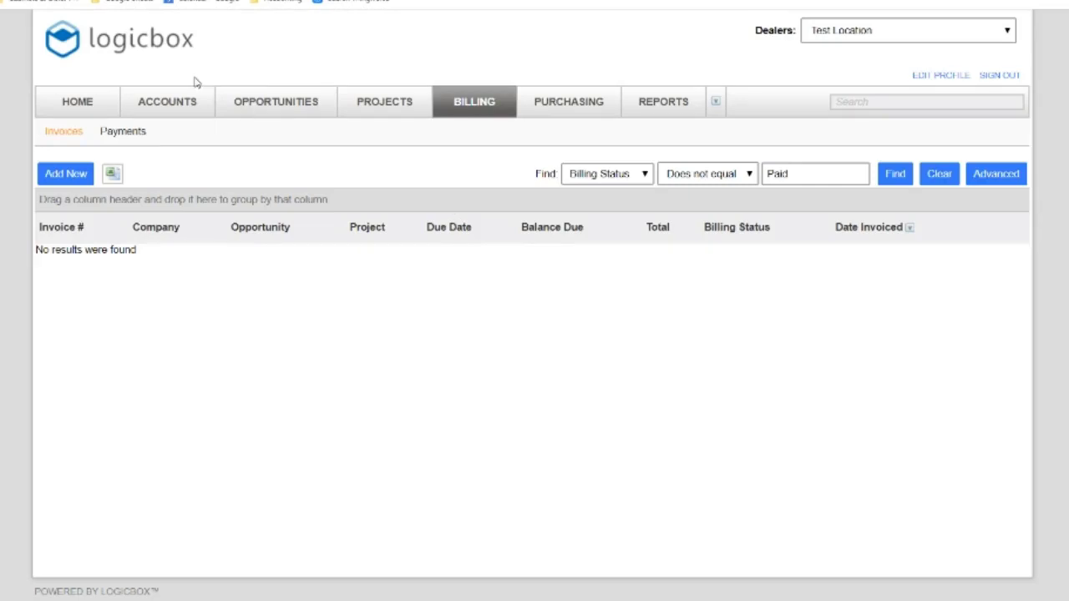
Start a new invoice for the customer's account and the Anderson Home opportunity
{"action": "left_click", "coordinate": [80, 176]}
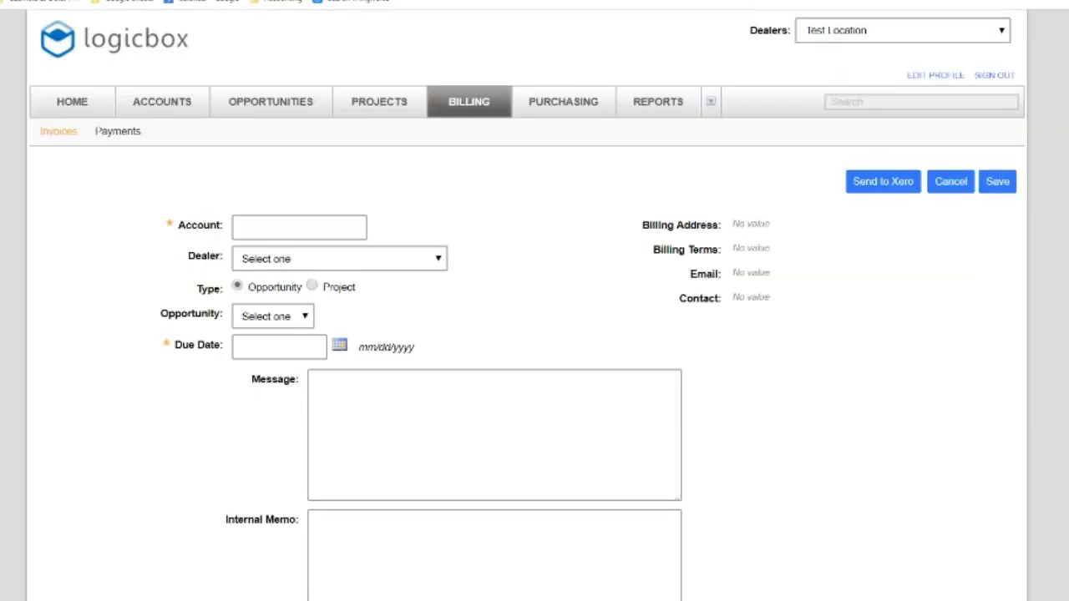
{"action": "scroll", "coordinate": [527, 334], "scroll_direction": "down", "scroll_amount": 2}
{"action": "scroll", "coordinate": [527, 334], "scroll_direction": "up", "scroll_amount": 3}
{"action": "left_click", "coordinate": [281, 225]}
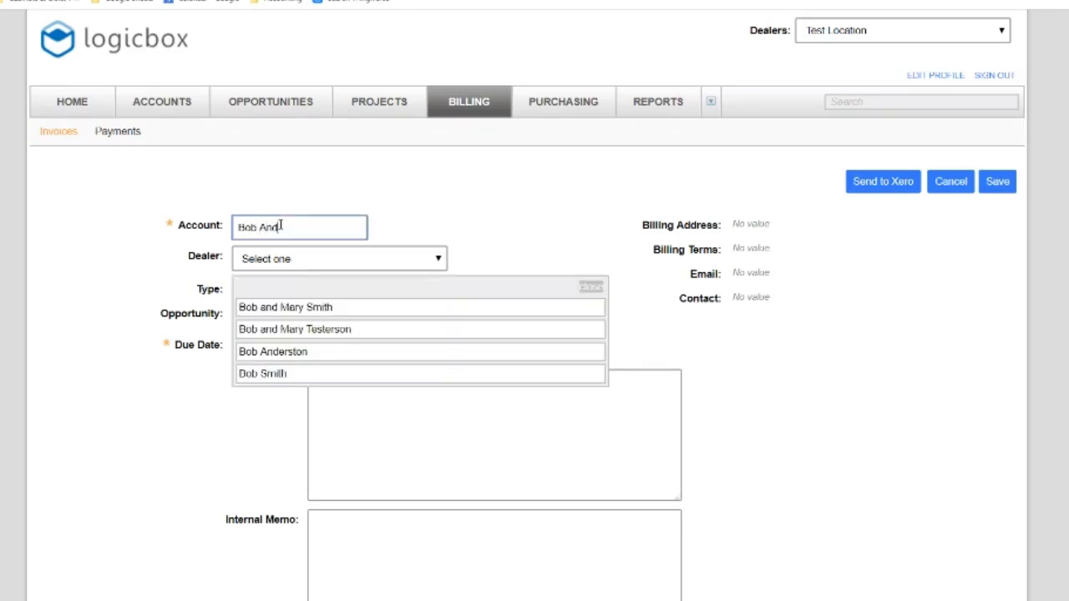
{"action": "left_click", "coordinate": [299, 355]}
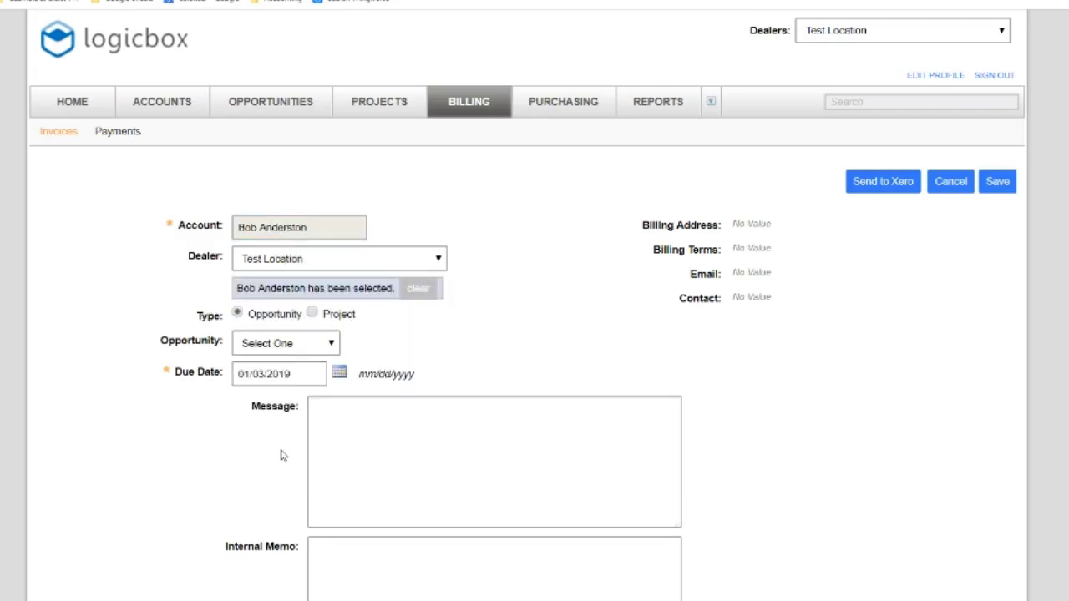
{"action": "left_click", "coordinate": [330, 348]}
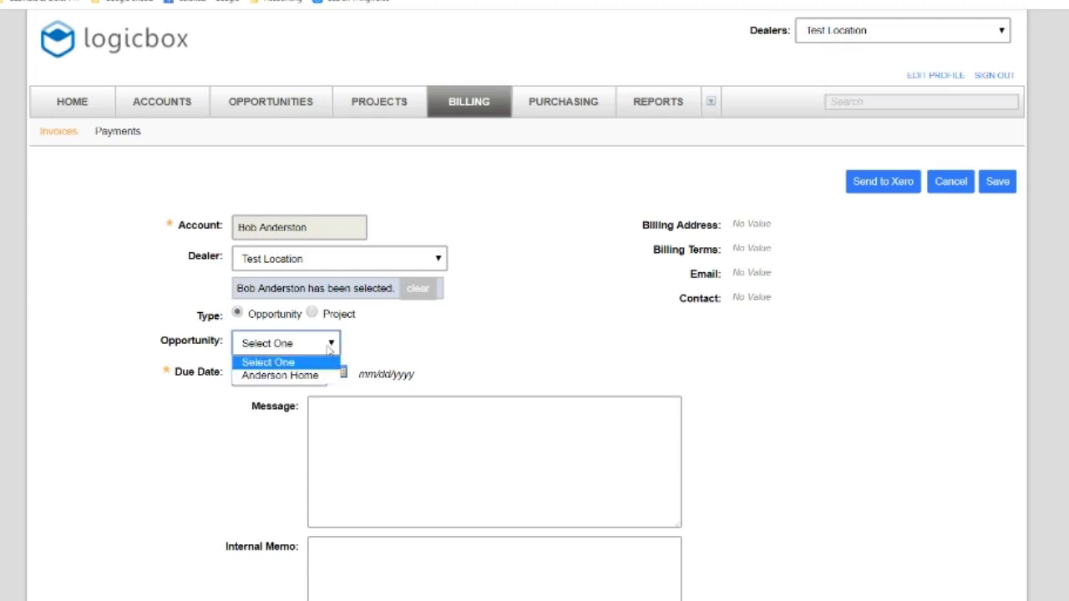
{"action": "left_click", "coordinate": [320, 378]}
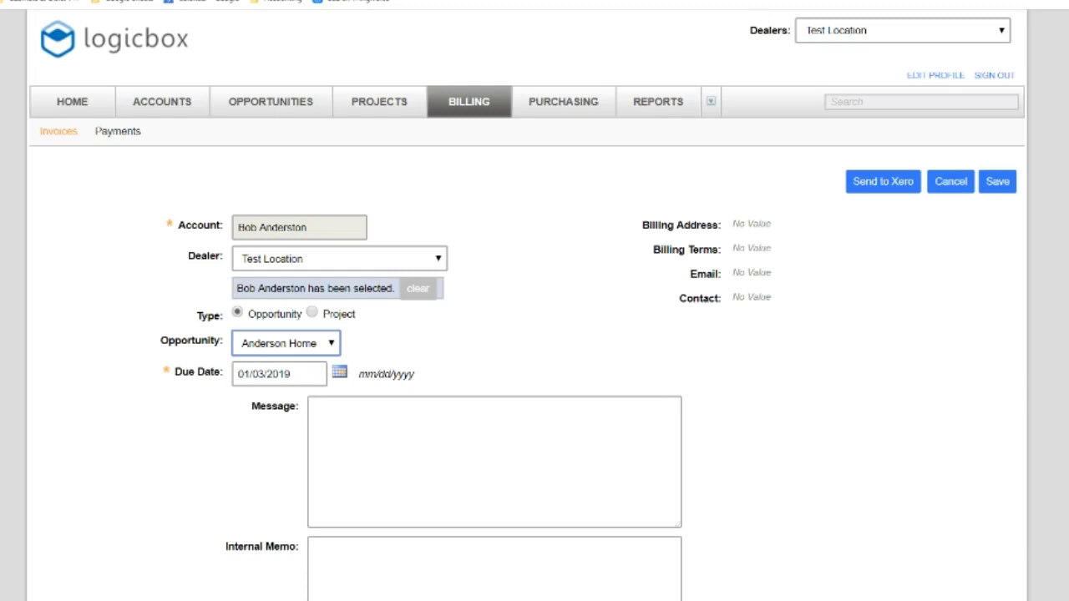
Set the invoice message to '80% downpayment is $10,000'
{"action": "left_click", "coordinate": [421, 440]}
{"action": "type", "text": "80"}
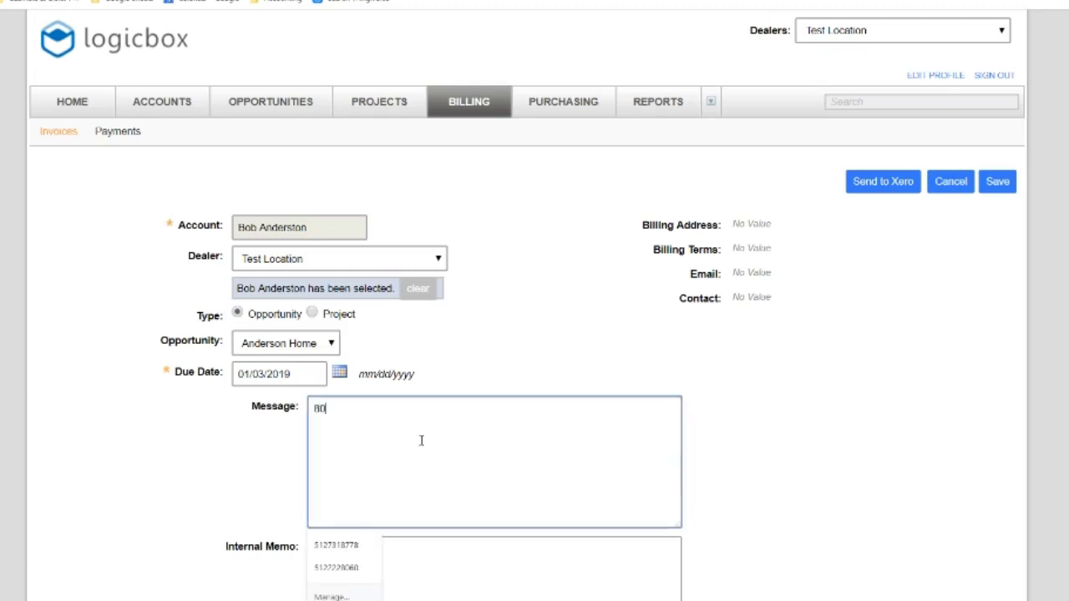
{"action": "type", "text": "% downpayment i"}
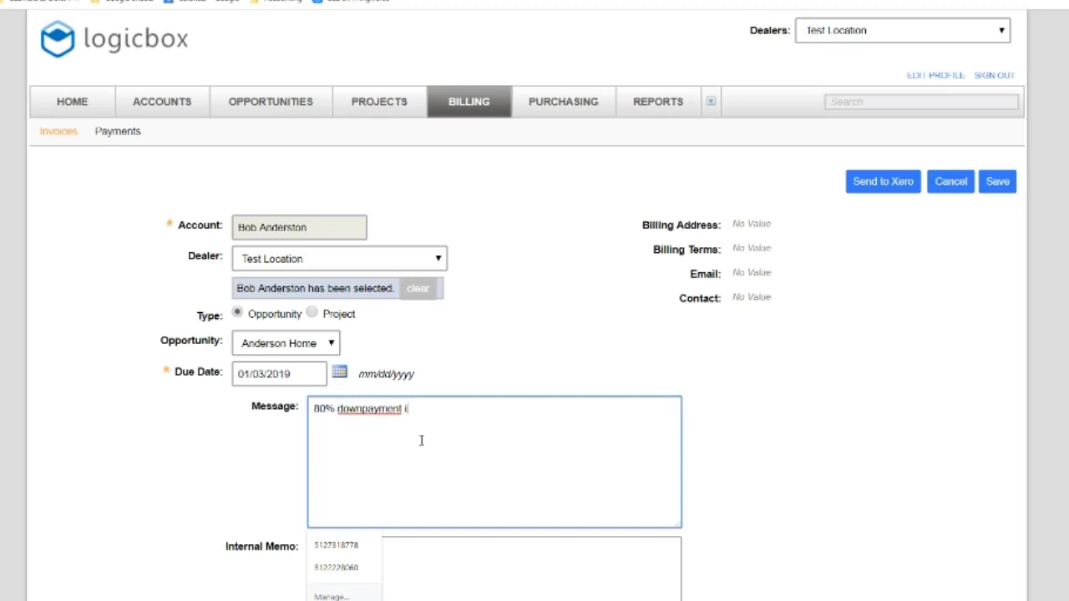
{"action": "type", "text": "s $10,000"}
{"action": "left_click", "coordinate": [617, 378]}
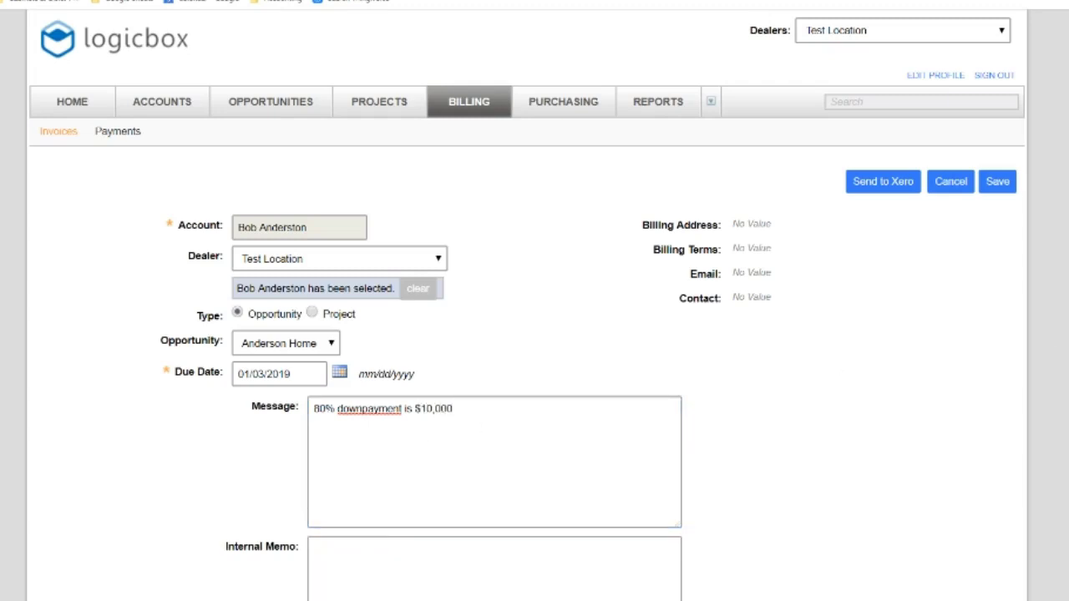
Add a first invoice item 'Grey shaker cabinets' priced at 10000
{"action": "scroll", "coordinate": [526, 334], "scroll_direction": "down", "scroll_amount": 5}
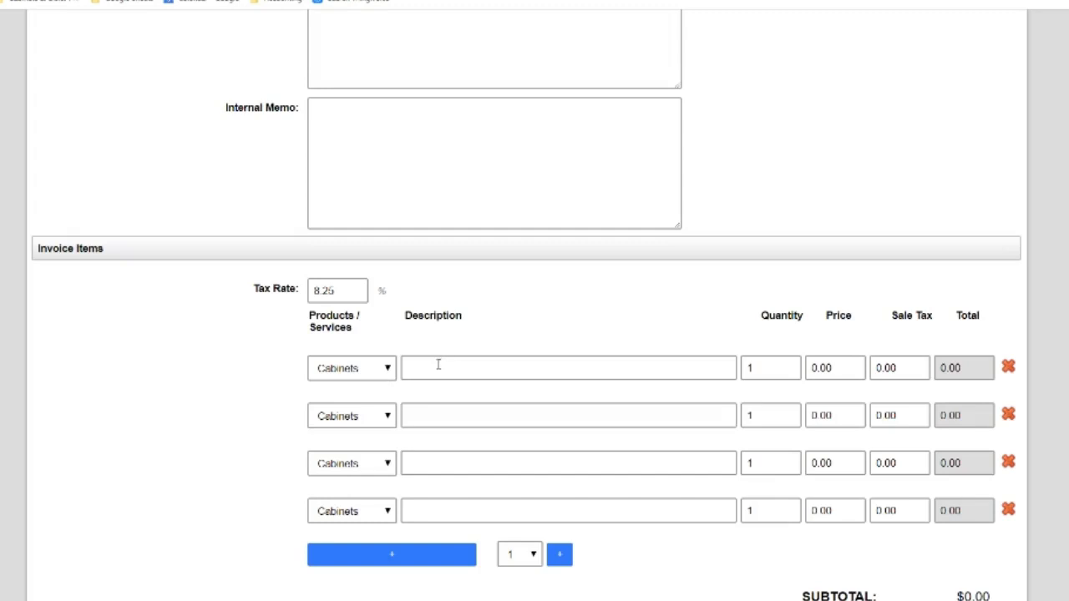
{"action": "left_click", "coordinate": [438, 365]}
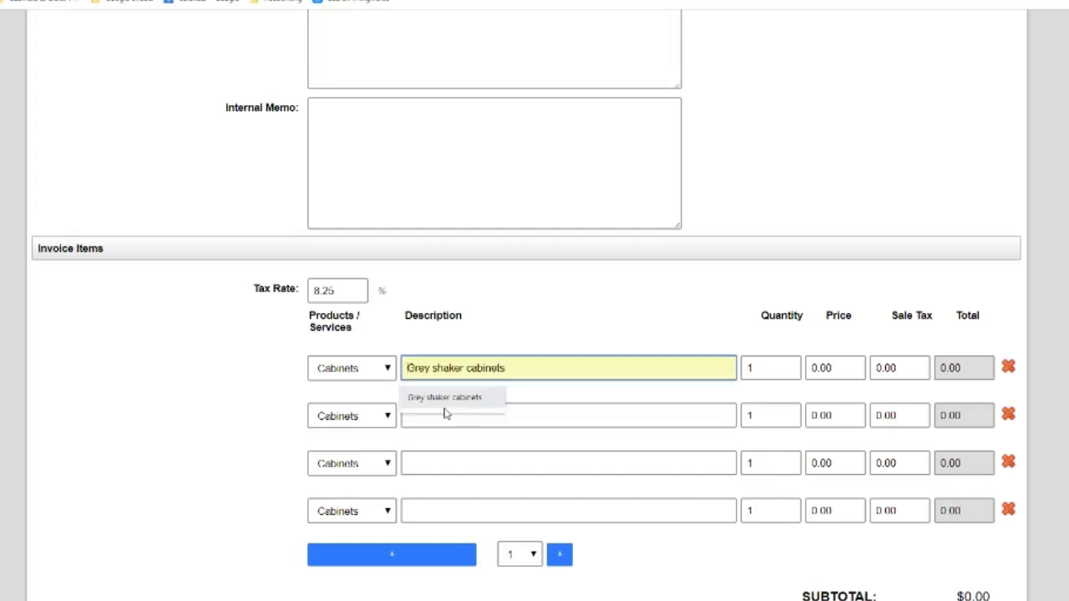
{"action": "left_click", "coordinate": [445, 400]}
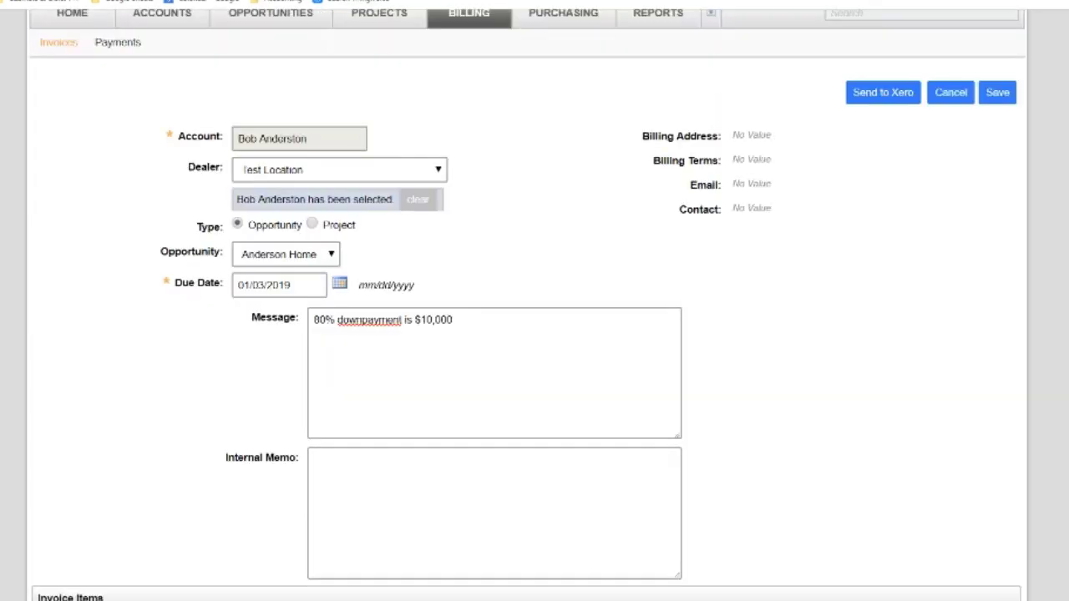
{"action": "scroll", "coordinate": [534, 334], "scroll_direction": "down", "scroll_amount": 5}
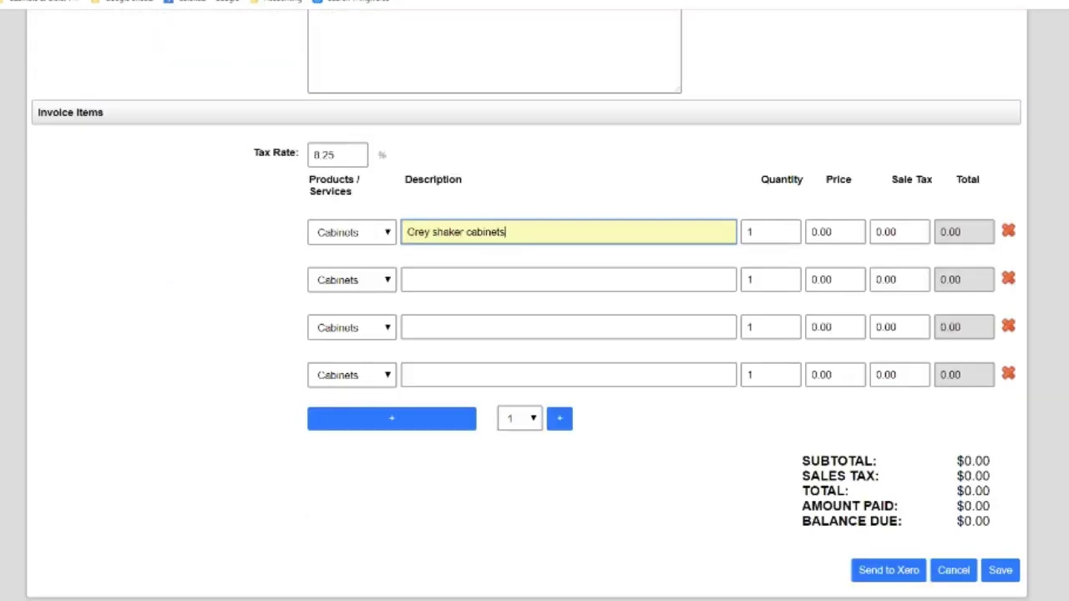
{"action": "left_click", "coordinate": [850, 226]}
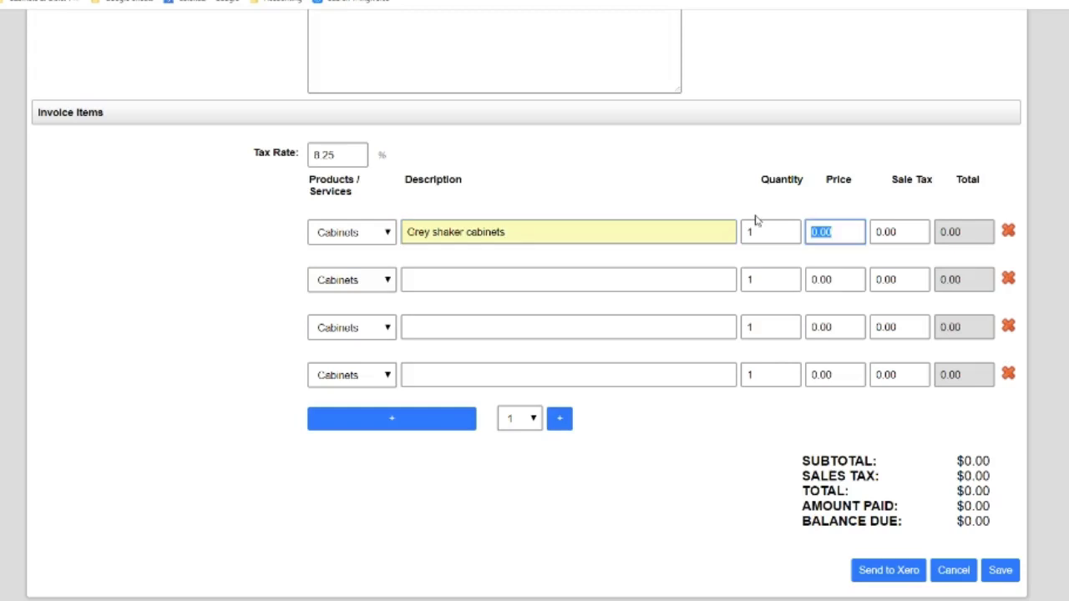
{"action": "type", "text": "10000"}
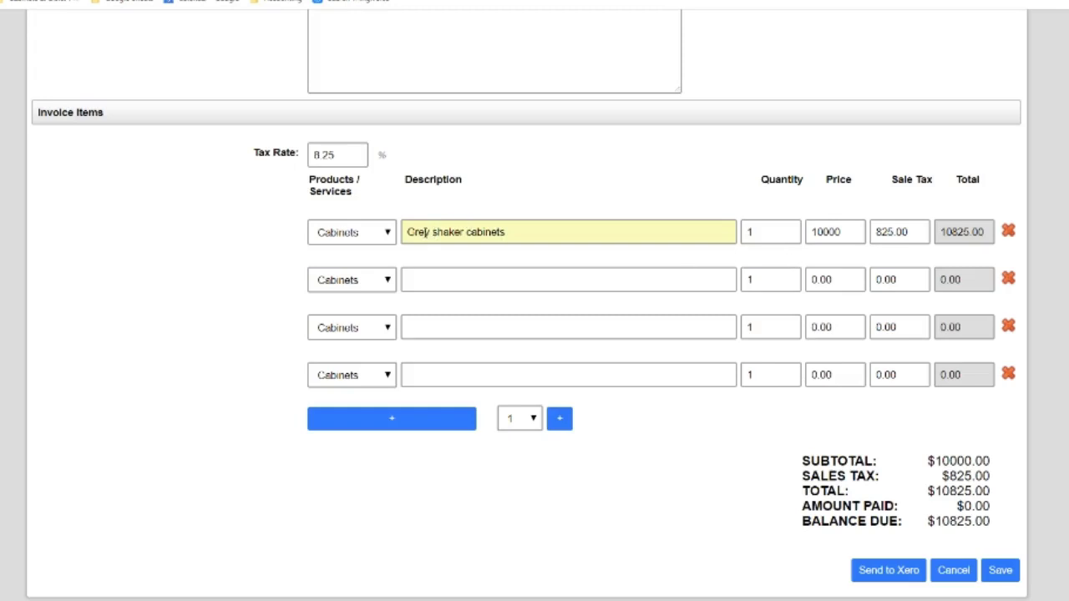
Add a second invoice item 'bathroom' priced at 2000
{"action": "left_click", "coordinate": [472, 284]}
{"action": "type", "text": "bathroom"}
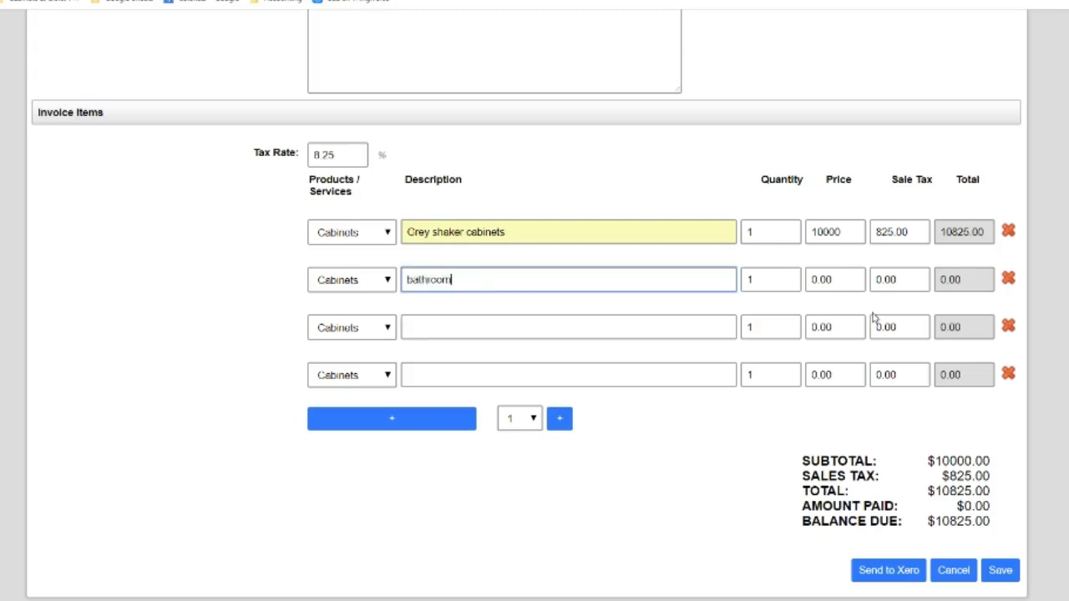
{"action": "left_click", "coordinate": [814, 279]}
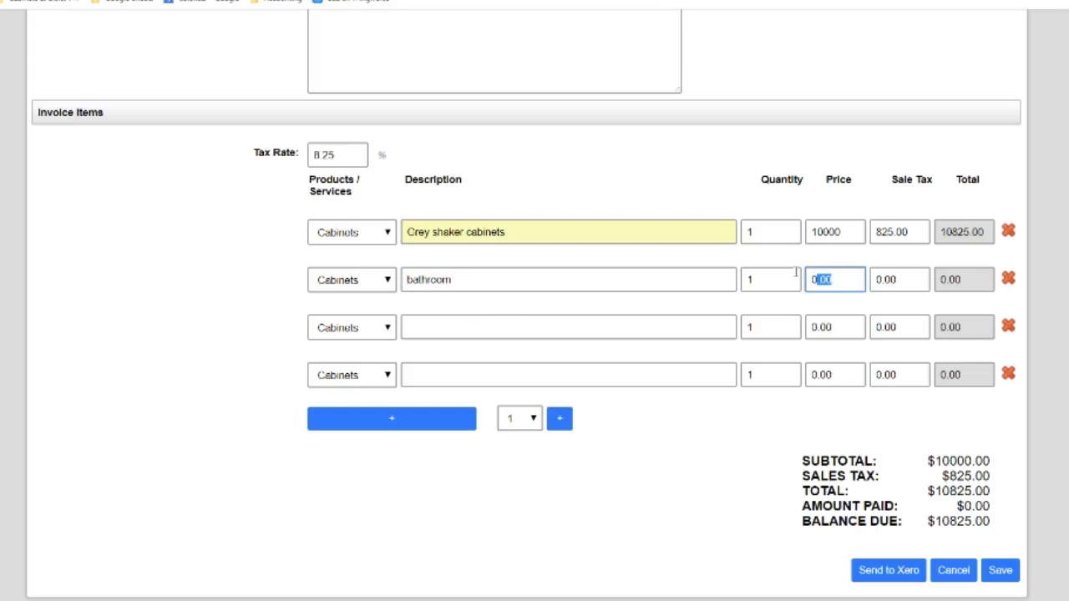
{"action": "type", "text": "2000"}
{"action": "left_click", "coordinate": [670, 280]}
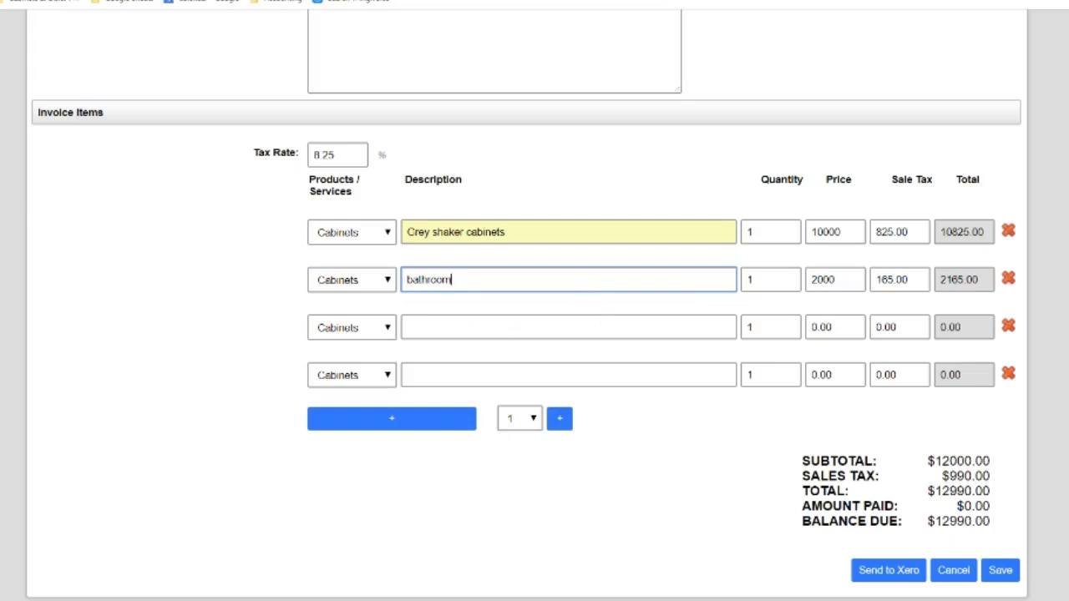
{"action": "scroll", "coordinate": [526, 305], "scroll_direction": "up", "scroll_amount": 5}
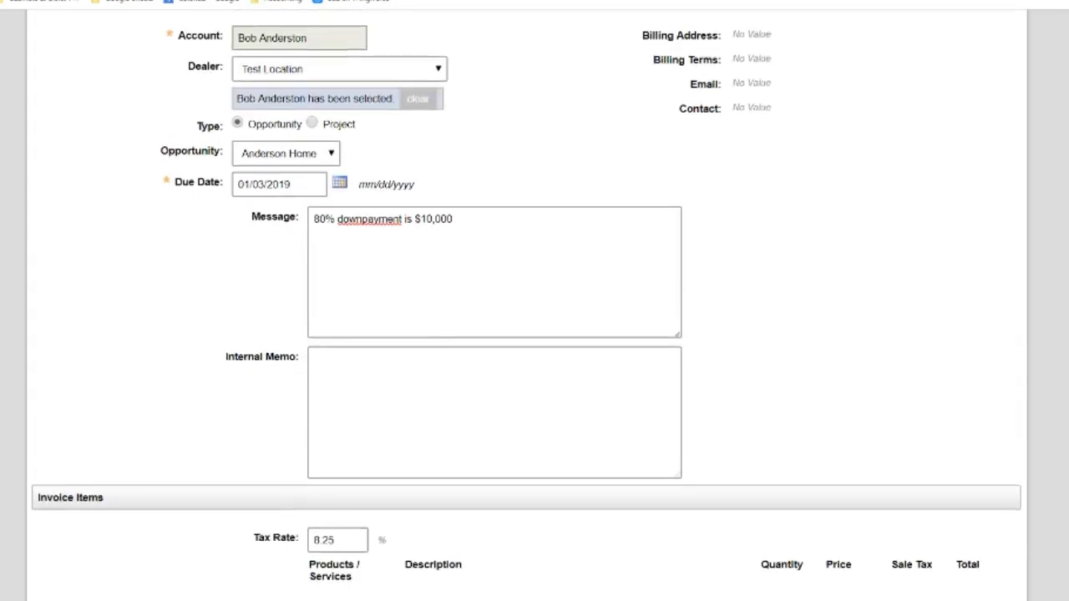
{"action": "scroll", "coordinate": [526, 305], "scroll_direction": "down", "scroll_amount": 4}
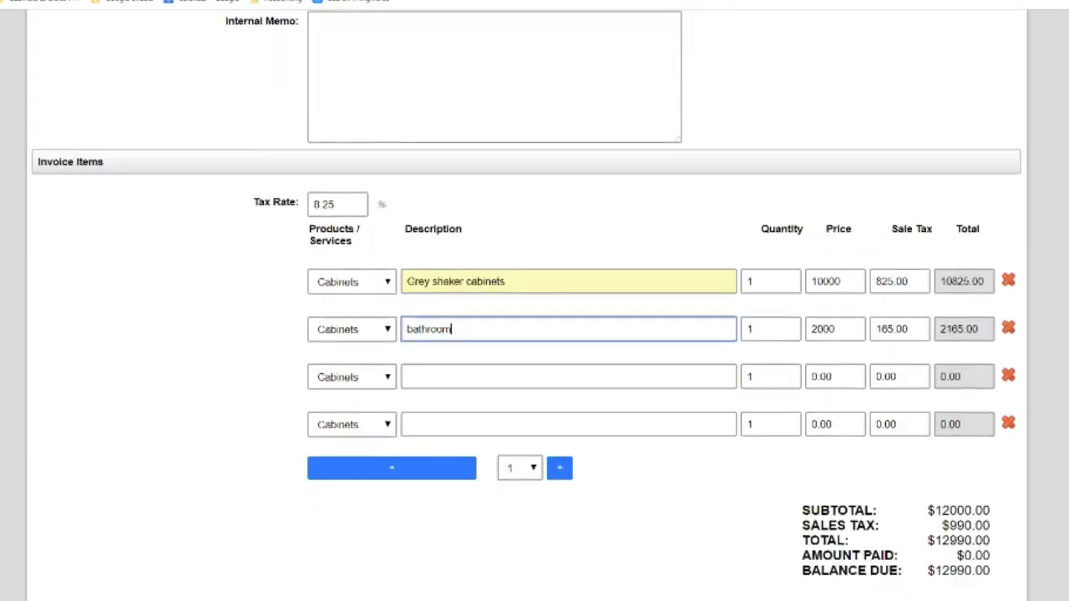
{"action": "scroll", "coordinate": [994, 502], "scroll_direction": "down", "scroll_amount": 1}
Save invoice INV-0035280 and review its $12,990.00 balance due with no payments
{"action": "left_click", "coordinate": [994, 576]}
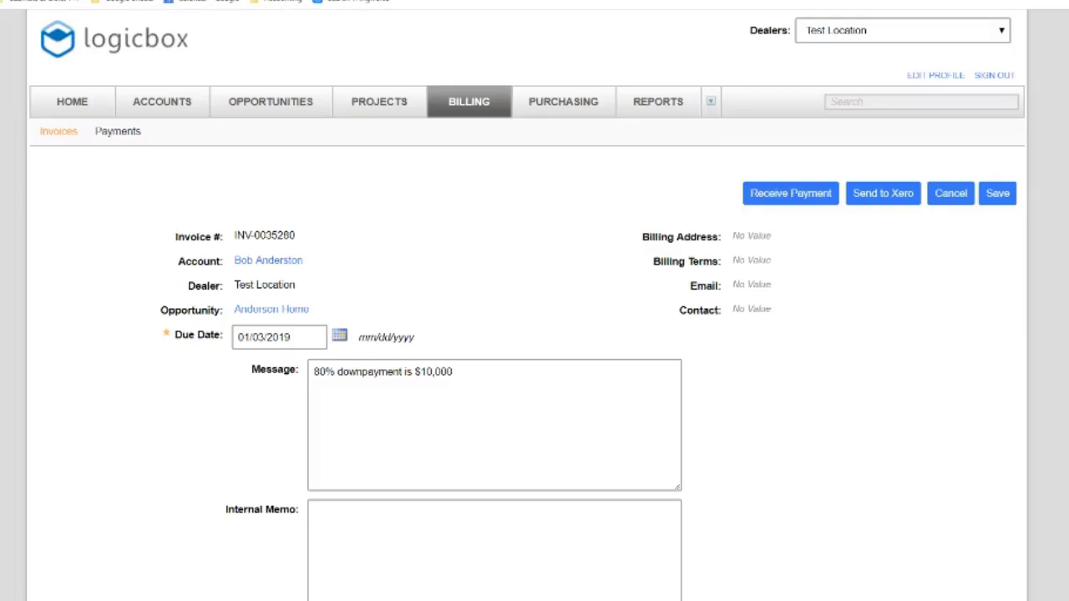
{"action": "scroll", "coordinate": [527, 334], "scroll_direction": "down", "scroll_amount": 1}
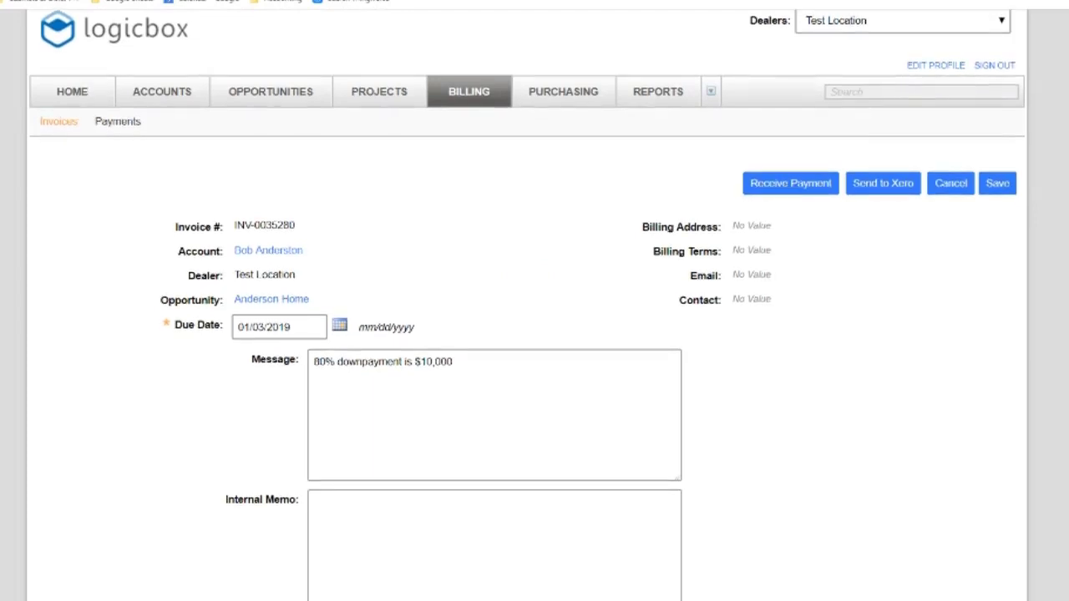
{"action": "scroll", "coordinate": [527, 334], "scroll_direction": "down", "scroll_amount": 5}
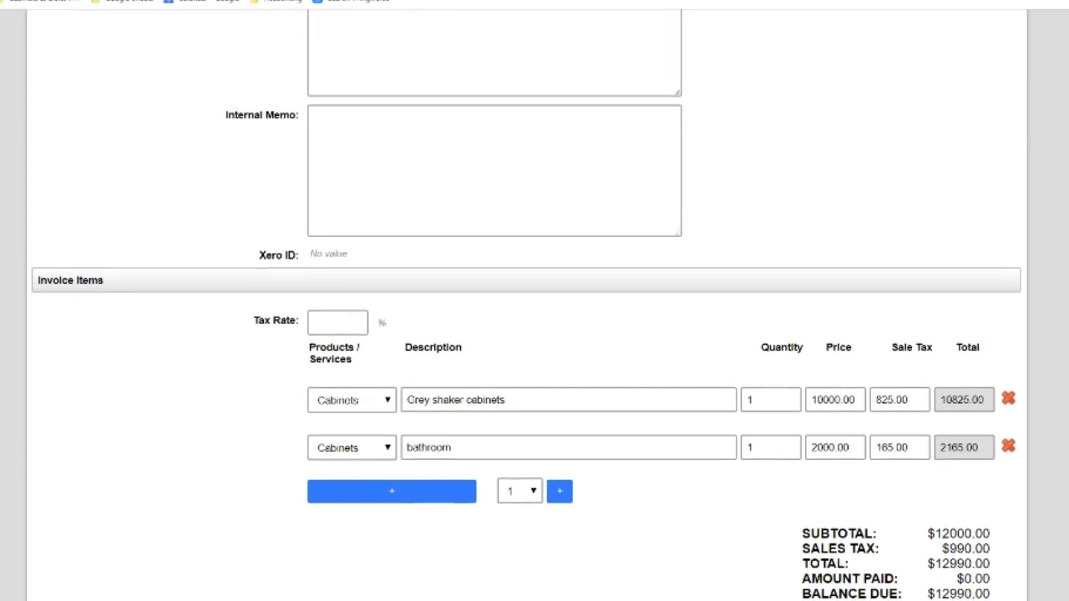
{"action": "scroll", "coordinate": [527, 334], "scroll_direction": "up", "scroll_amount": 5}
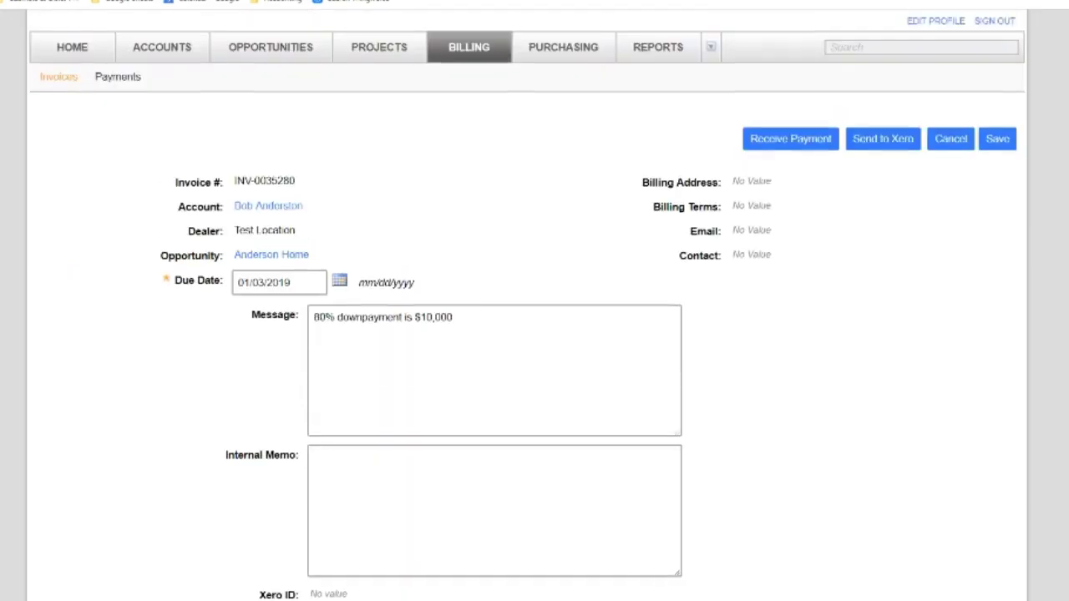
{"action": "scroll", "coordinate": [527, 334], "scroll_direction": "up", "scroll_amount": 1}
{"action": "scroll", "coordinate": [527, 334], "scroll_direction": "down", "scroll_amount": 5}
{"action": "scroll", "coordinate": [527, 334], "scroll_direction": "up", "scroll_amount": 5}
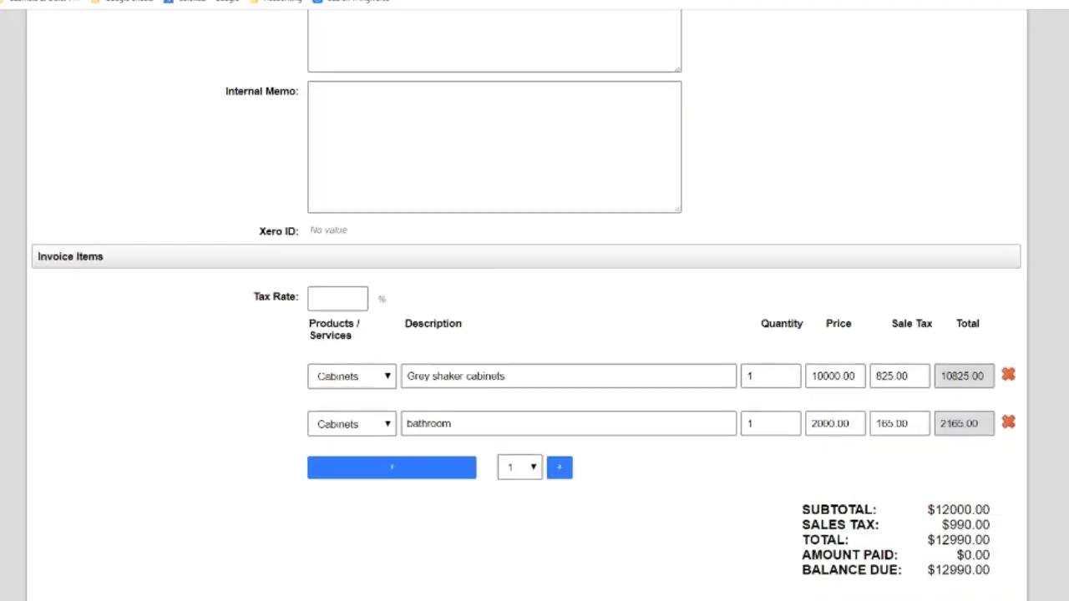
{"action": "scroll", "coordinate": [527, 334], "scroll_direction": "down", "scroll_amount": 6}
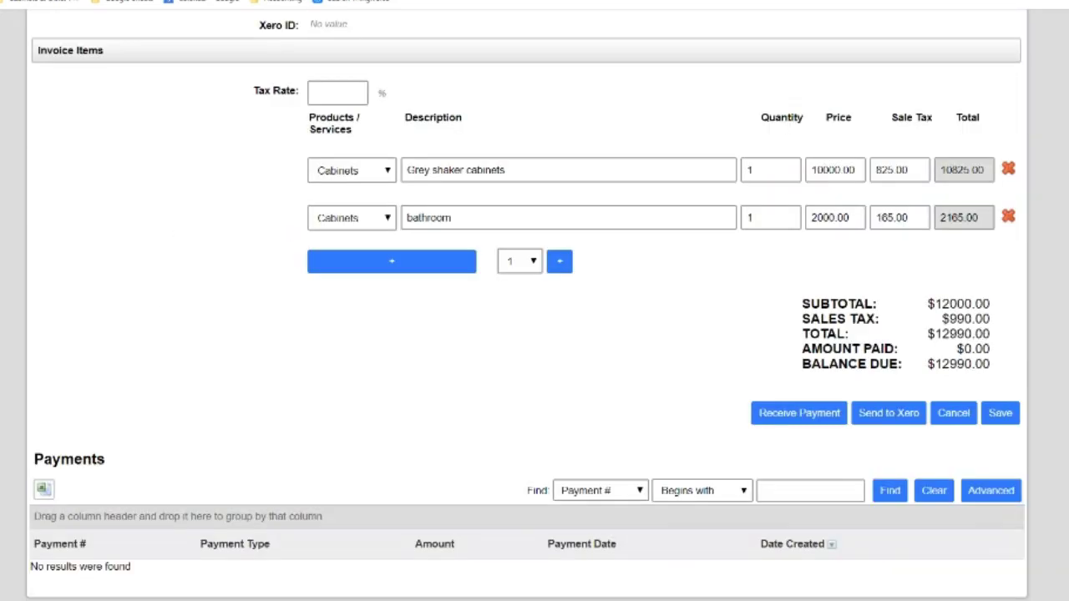
{"action": "left_click_drag", "start_coordinate": [949, 364], "coordinate": [984, 364]}
{"action": "scroll", "coordinate": [528, 305], "scroll_direction": "up", "scroll_amount": 10}
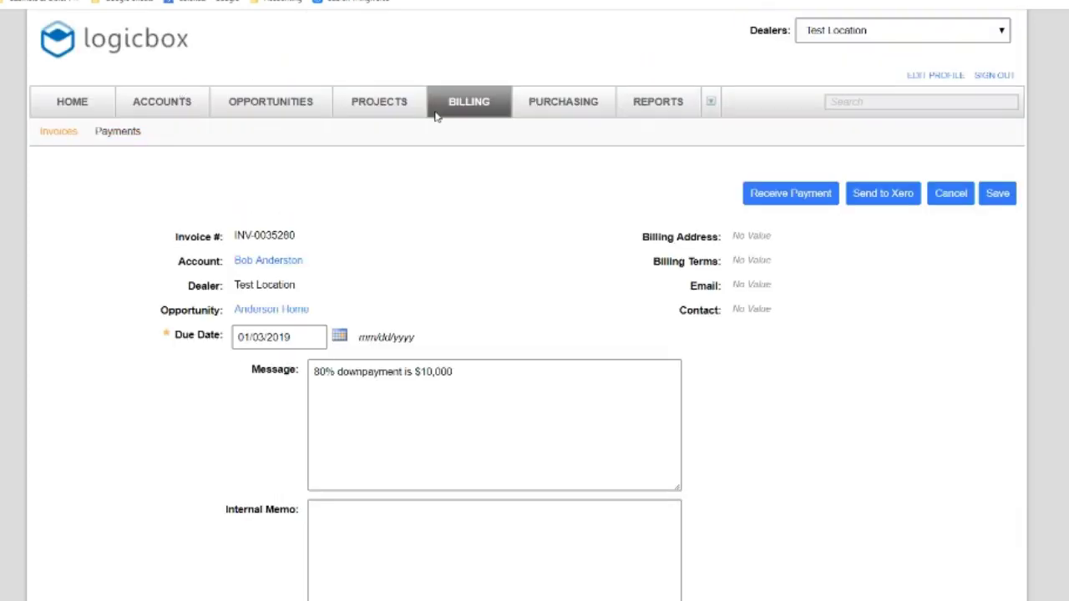
{"action": "scroll", "coordinate": [535, 334], "scroll_direction": "down", "scroll_amount": 10}
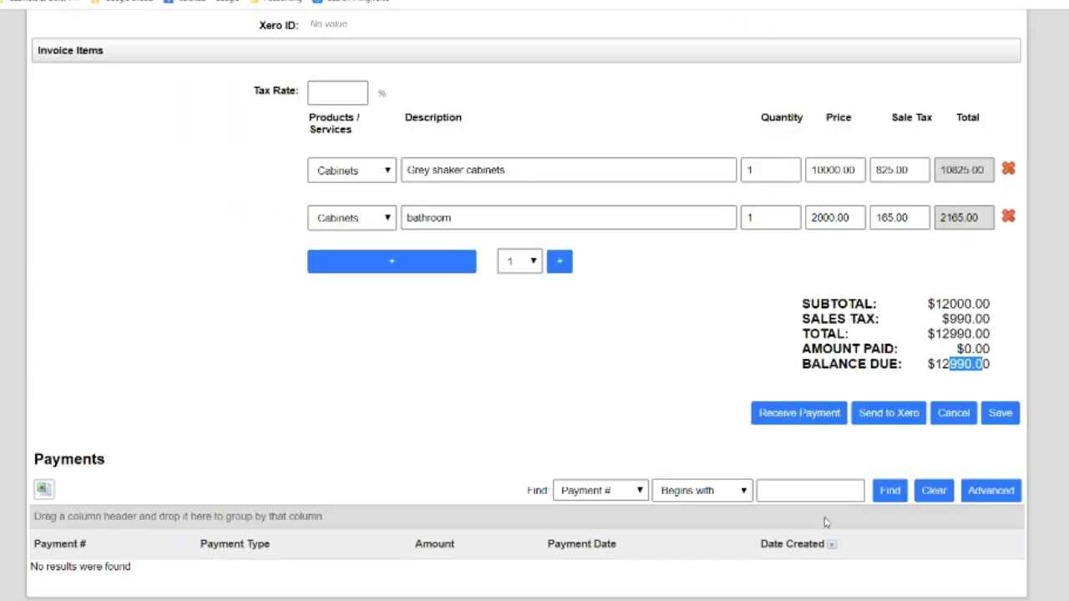
Record a 10,000 credit card payment against the Anderson Home invoice
{"action": "left_click", "coordinate": [773, 418]}
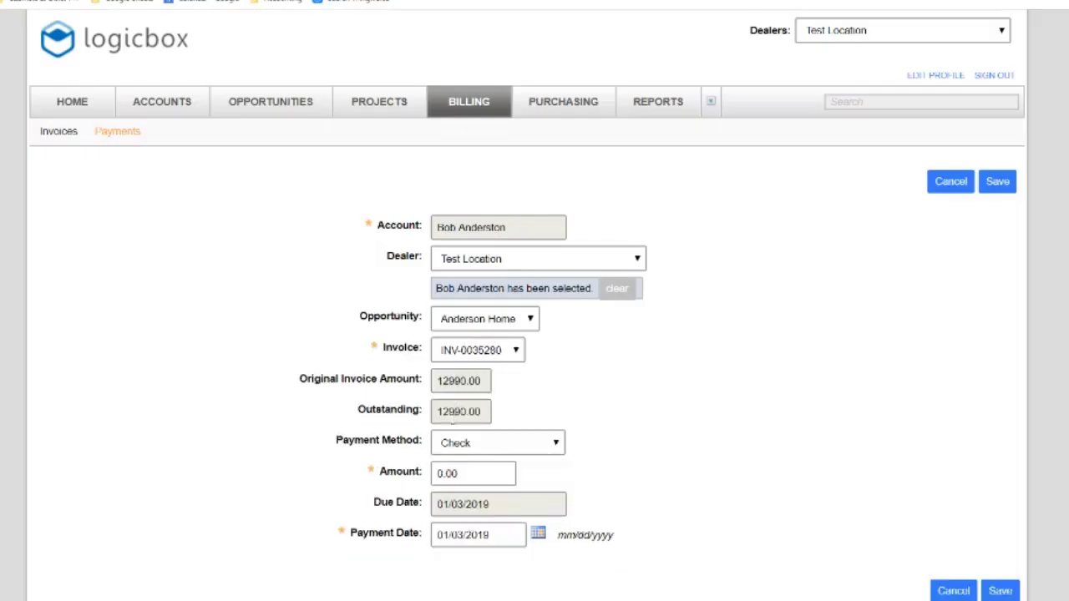
{"action": "left_click", "coordinate": [458, 444]}
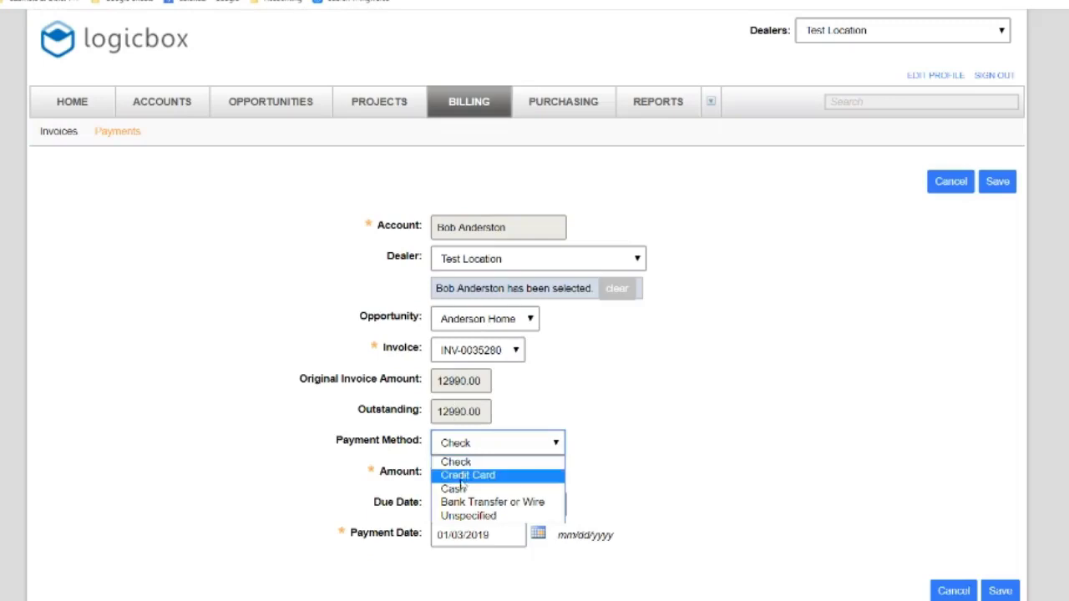
{"action": "left_click", "coordinate": [462, 477]}
{"action": "left_click", "coordinate": [472, 478]}
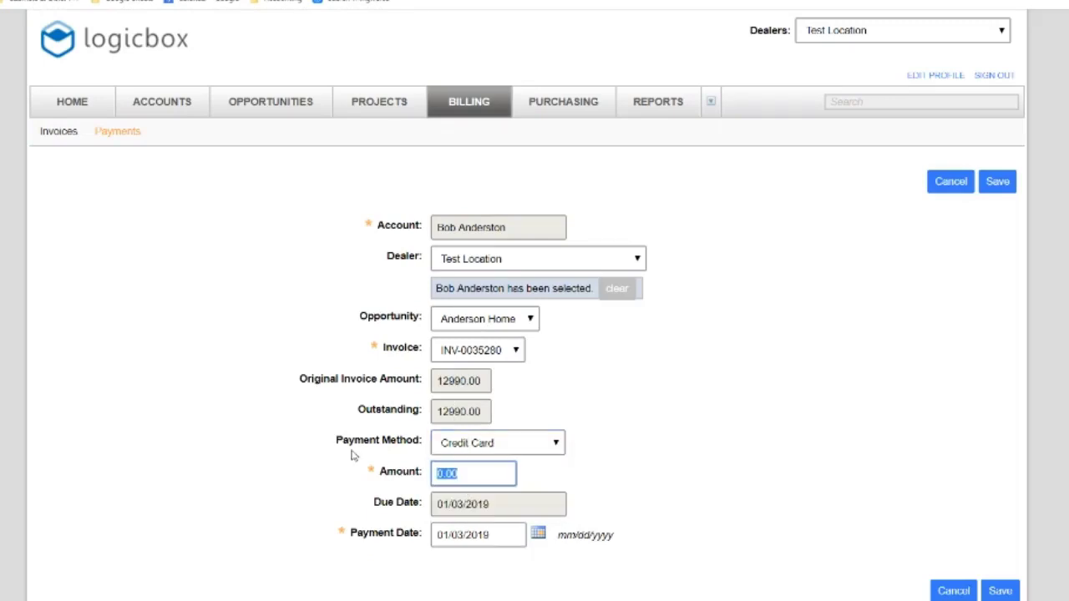
{"action": "type", "text": "10000"}
{"action": "left_click", "coordinate": [656, 458]}
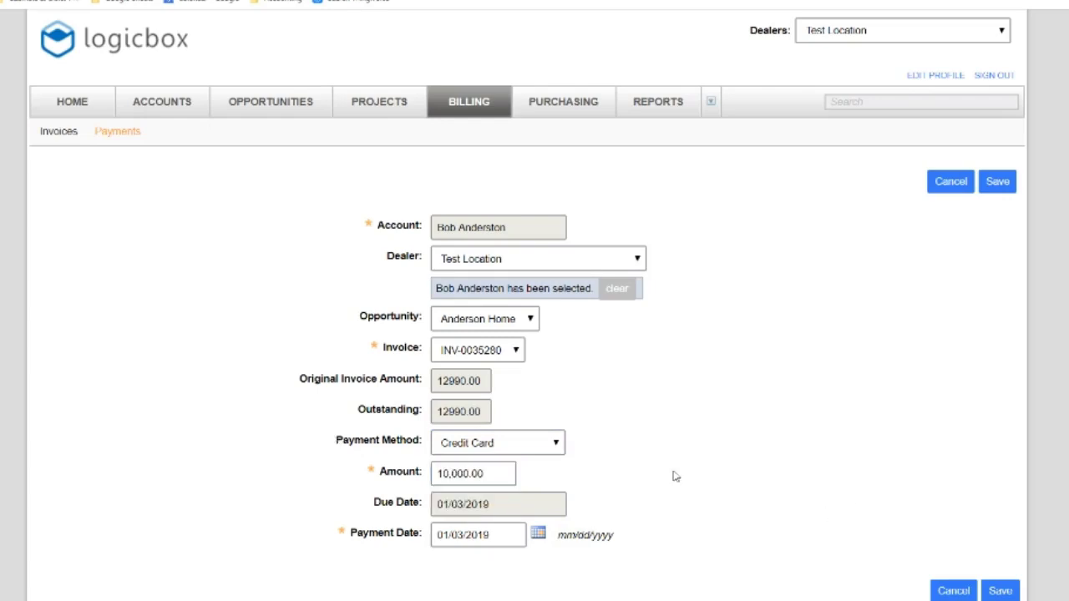
{"action": "left_click", "coordinate": [999, 591]}
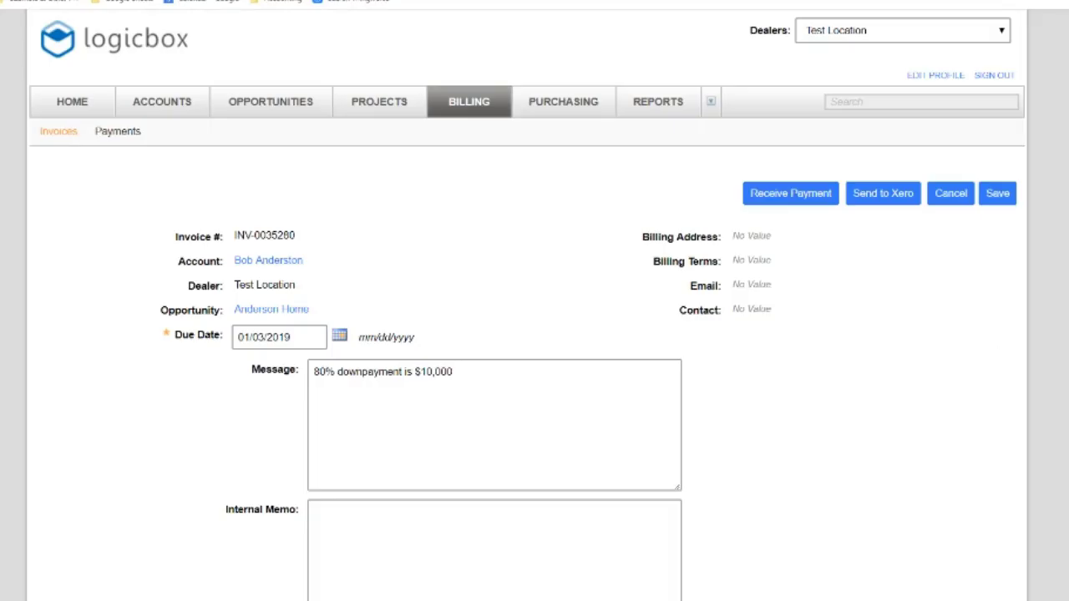
Scroll to the invoice totals and highlight them for review
{"action": "scroll", "coordinate": [535, 334], "scroll_direction": "down", "scroll_amount": 7}
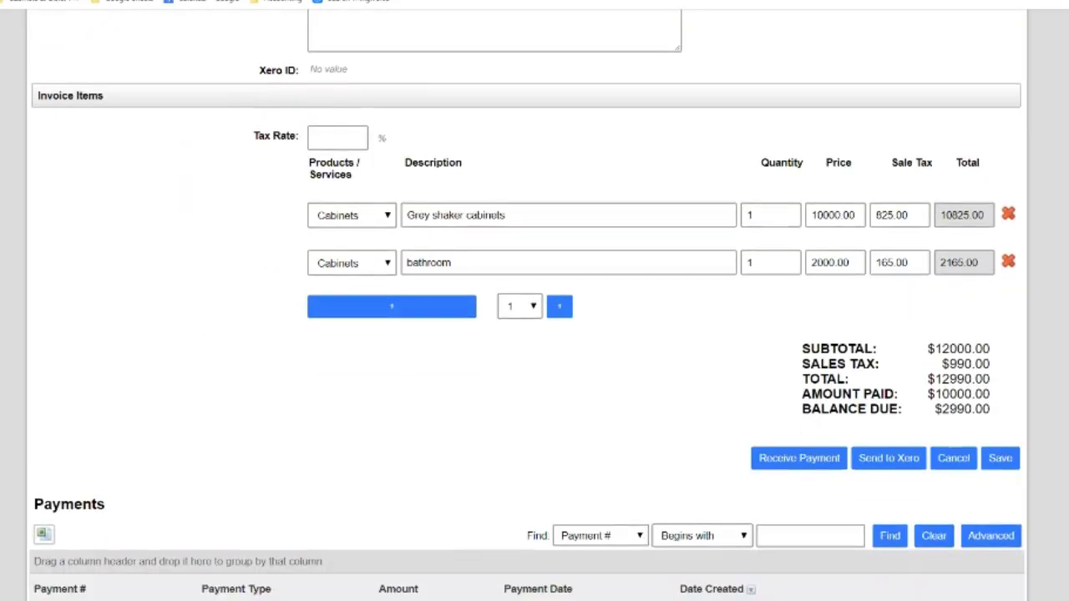
{"action": "left_click_drag", "start_coordinate": [988, 381], "coordinate": [974, 409]}
{"action": "scroll", "coordinate": [535, 334], "scroll_direction": "down", "scroll_amount": 1}
{"action": "scroll", "coordinate": [1055, 145], "scroll_direction": "up", "scroll_amount": 7}
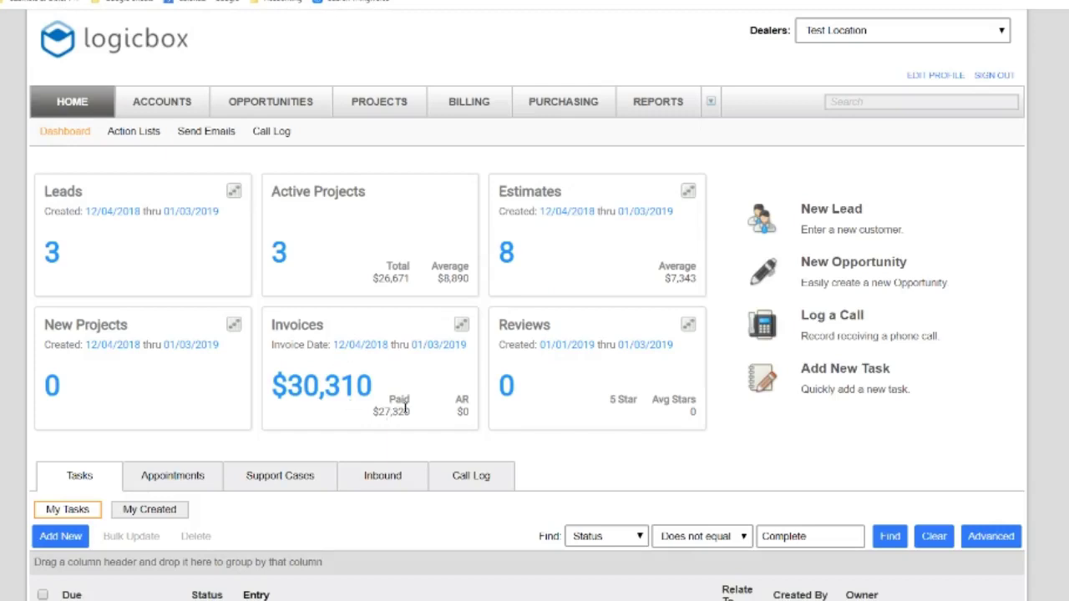
Highlight the Paid and $0 AR figures on the dashboard's Invoices tile
{"action": "triple_click", "coordinate": [457, 416]}
{"action": "double_click", "coordinate": [463, 411]}
{"action": "left_click", "coordinate": [458, 414]}
{"action": "left_click_drag", "start_coordinate": [459, 416], "coordinate": [466, 411]}
Back on the invoice, set the Due Date to 01/02/2019 and save
{"action": "key", "text": "alt+Left"}
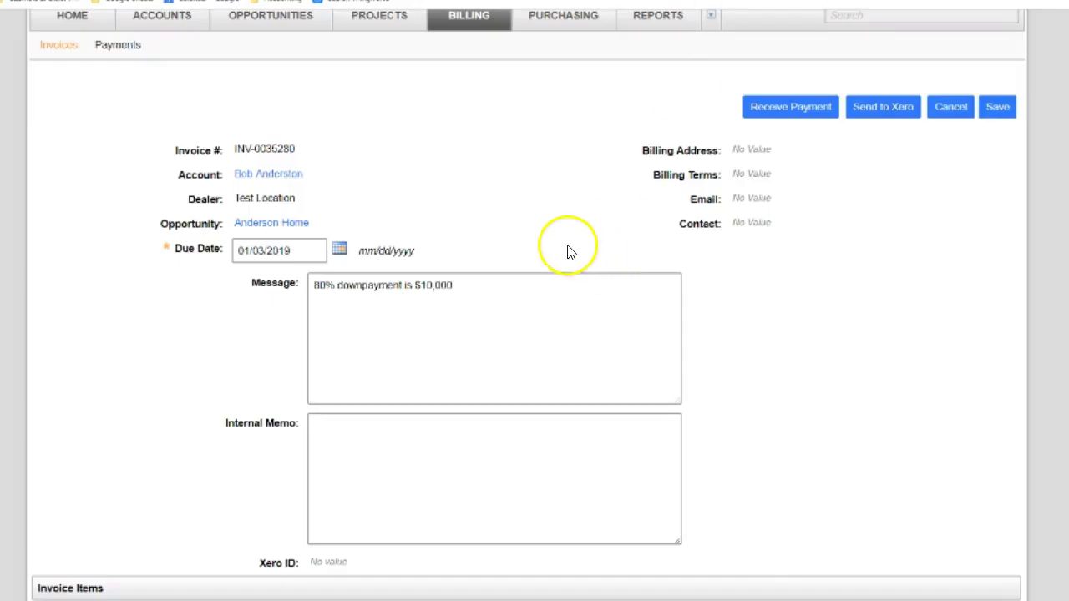
{"action": "scroll", "coordinate": [569, 251], "scroll_direction": "down", "scroll_amount": 4}
{"action": "scroll", "coordinate": [568, 250], "scroll_direction": "up", "scroll_amount": 6}
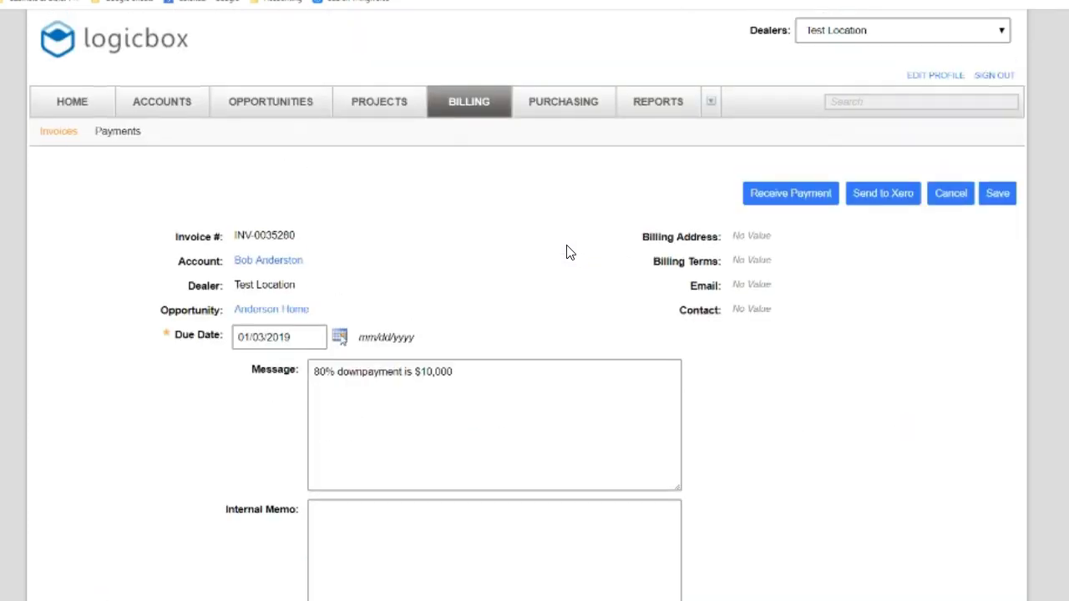
{"action": "left_click", "coordinate": [339, 335]}
{"action": "left_click", "coordinate": [435, 391]}
{"action": "left_click", "coordinate": [999, 196]}
Return to the HOME dashboard and review the Paid and AR figures on the Invoices tile
{"action": "left_click", "coordinate": [71, 102]}
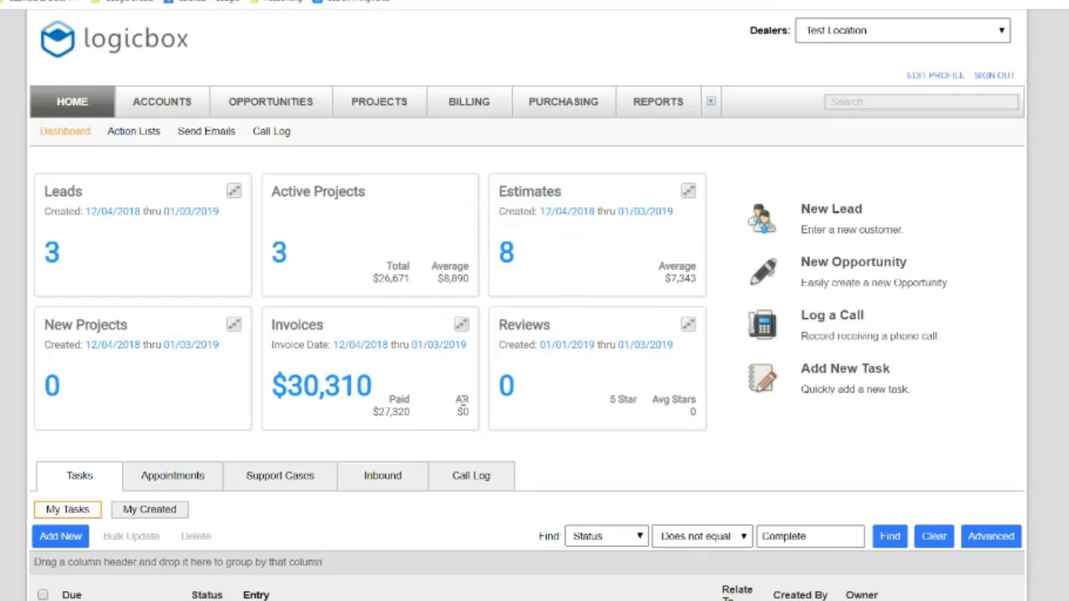
{"action": "triple_click", "coordinate": [464, 403]}
{"action": "left_click", "coordinate": [389, 403]}
{"action": "left_click_drag", "start_coordinate": [470, 400], "coordinate": [451, 403]}
{"action": "left_click", "coordinate": [485, 454]}
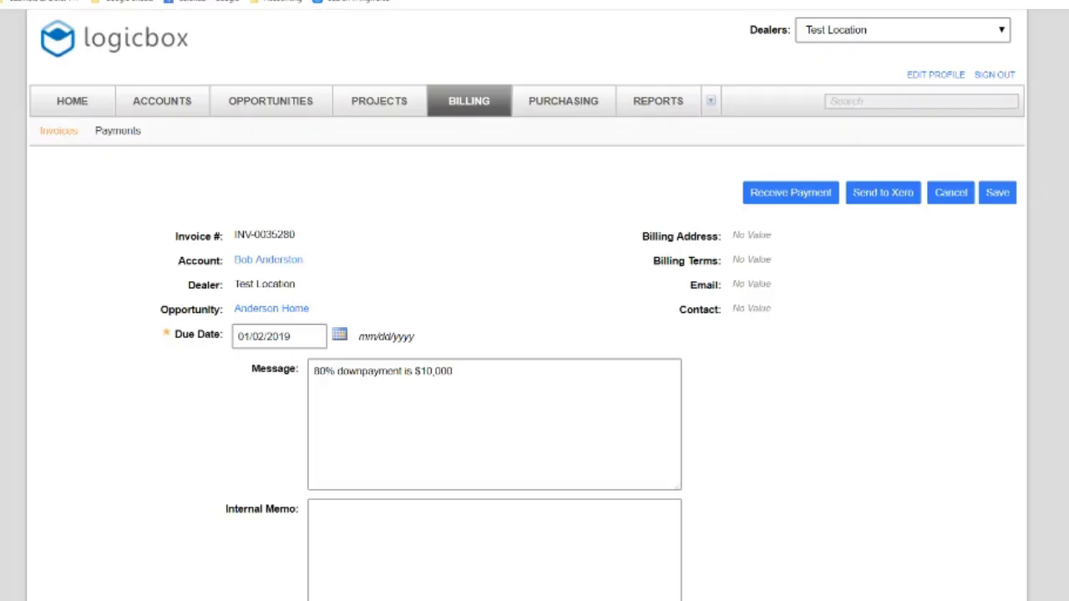
{"action": "scroll", "coordinate": [526, 334], "scroll_direction": "down", "scroll_amount": 5}
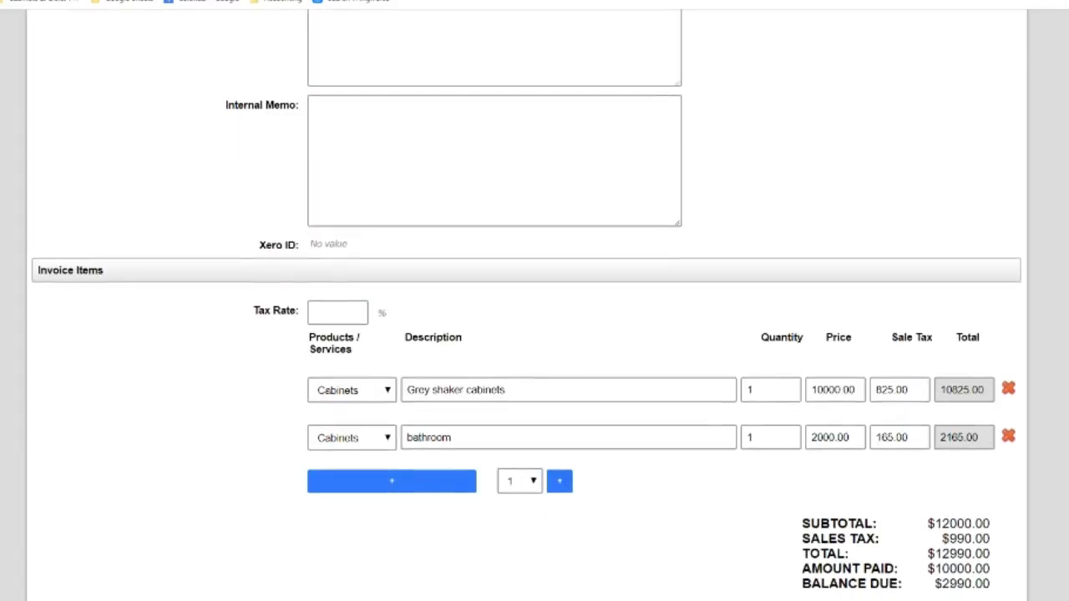
{"action": "scroll", "coordinate": [526, 334], "scroll_direction": "down", "scroll_amount": 2}
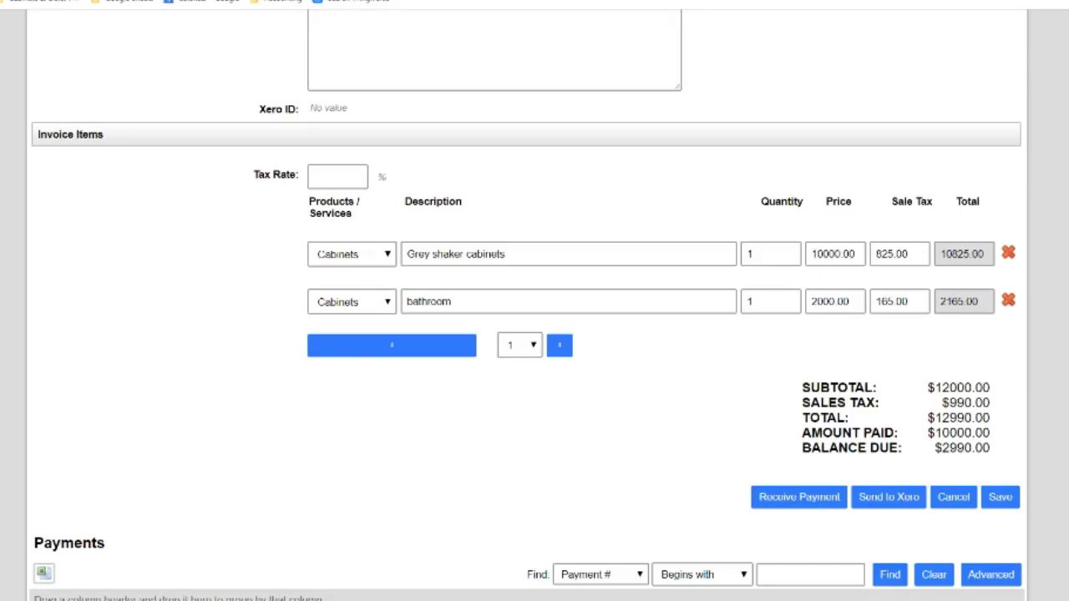
{"action": "scroll", "coordinate": [526, 334], "scroll_direction": "up", "scroll_amount": 1}
{"action": "scroll", "coordinate": [877, 484], "scroll_direction": "down", "scroll_amount": 1}
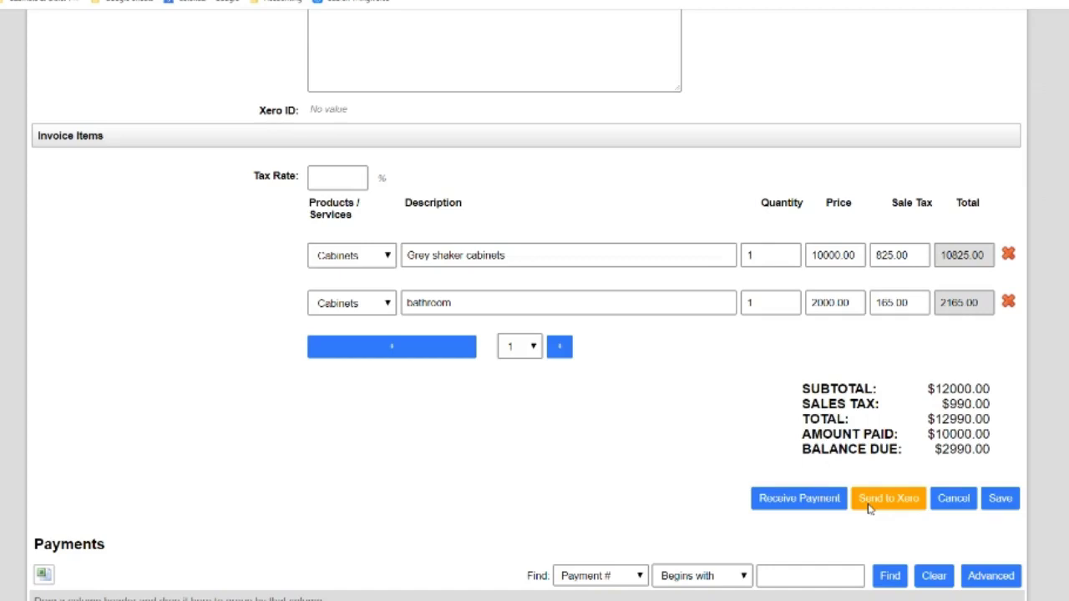
{"action": "scroll", "coordinate": [534, 301], "scroll_direction": "down", "scroll_amount": 2}
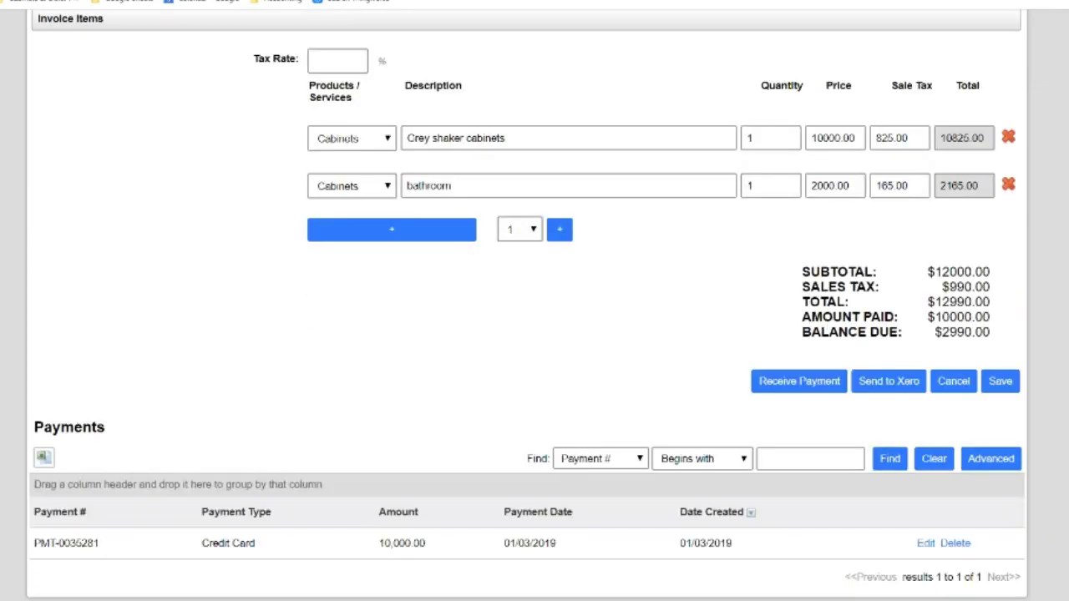
{"action": "scroll", "coordinate": [535, 301], "scroll_direction": "up", "scroll_amount": 8}
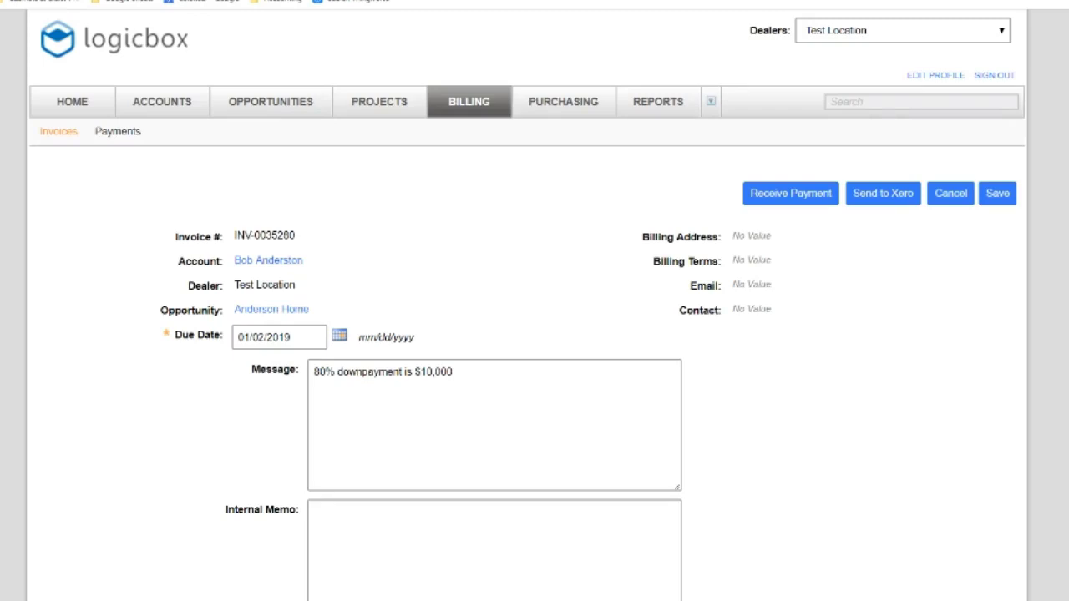
{"action": "scroll", "coordinate": [534, 301], "scroll_direction": "down", "scroll_amount": 1}
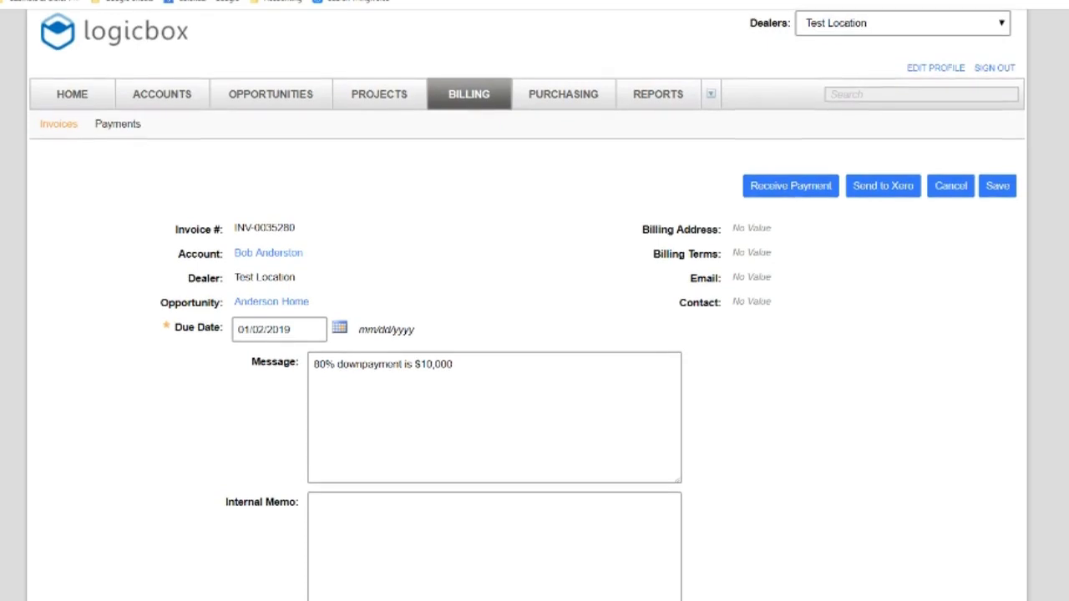
{"action": "scroll", "coordinate": [534, 334], "scroll_direction": "down", "scroll_amount": 1}
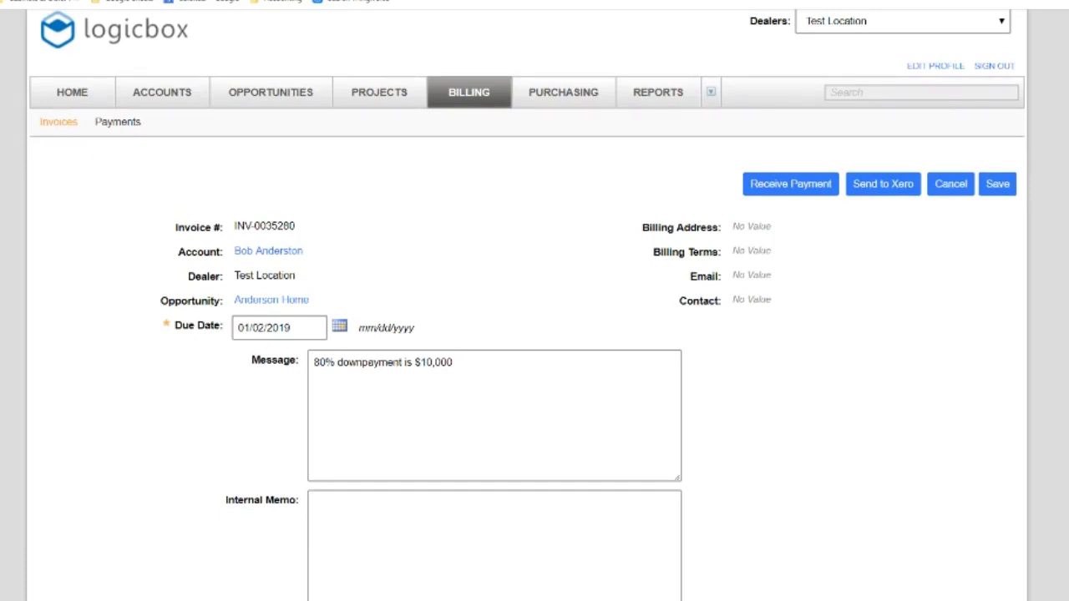
{"action": "scroll", "coordinate": [535, 301], "scroll_direction": "down", "scroll_amount": 3}
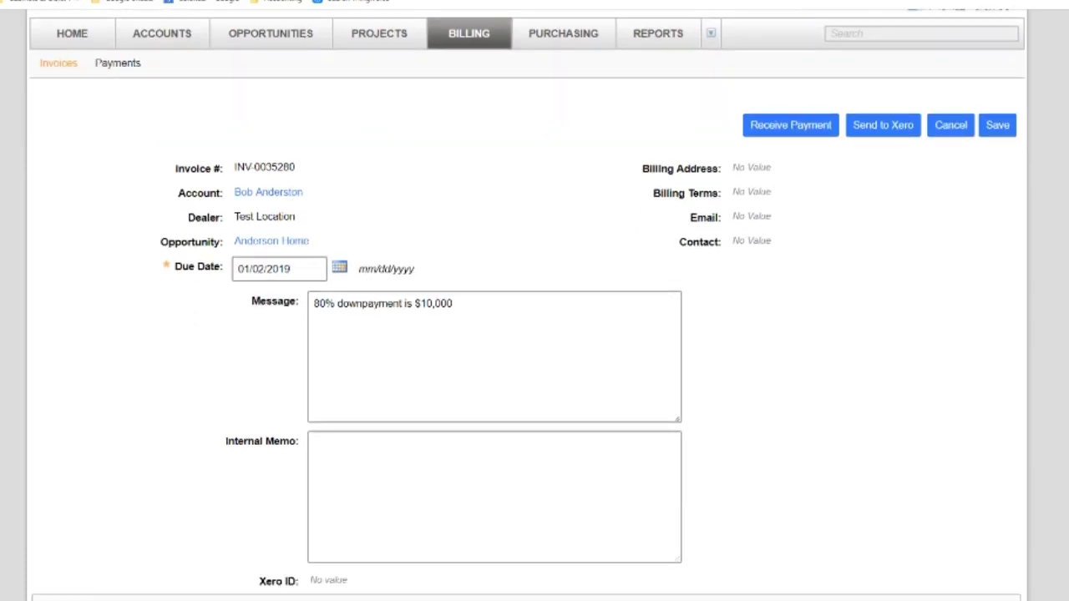
{"action": "scroll", "coordinate": [535, 300], "scroll_direction": "down", "scroll_amount": 6}
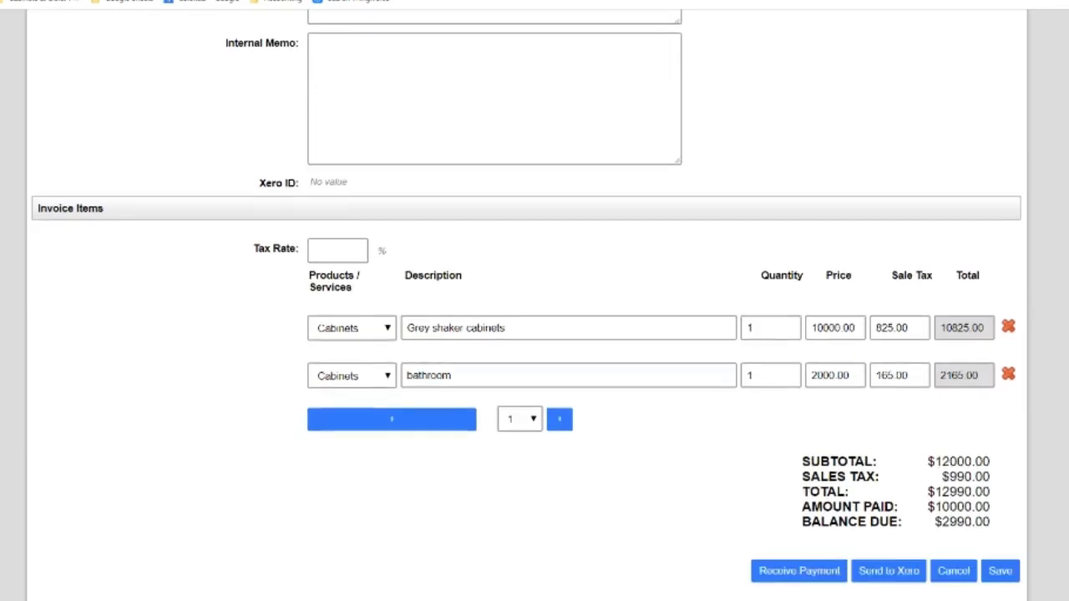
{"action": "scroll", "coordinate": [535, 301], "scroll_direction": "down", "scroll_amount": 1}
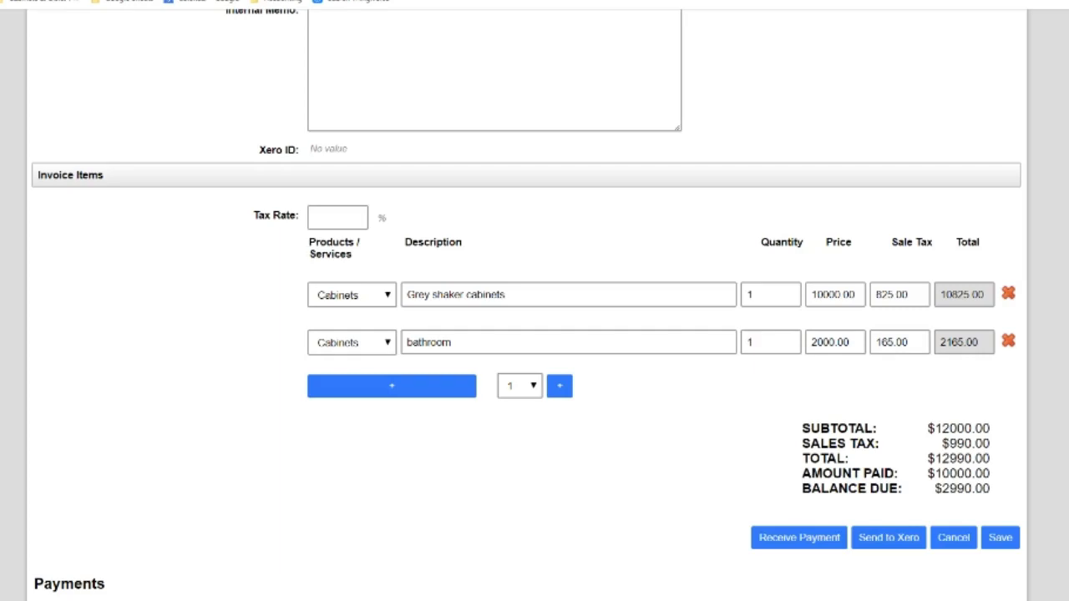
{"action": "scroll", "coordinate": [534, 301], "scroll_direction": "down", "scroll_amount": 2}
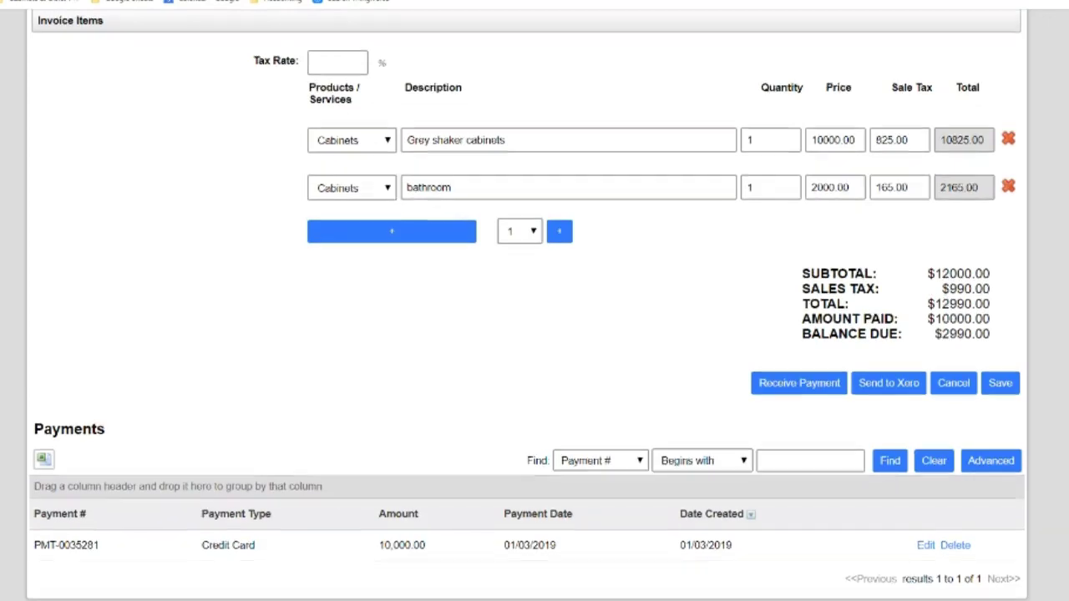
{"action": "scroll", "coordinate": [535, 301], "scroll_direction": "up", "scroll_amount": 7}
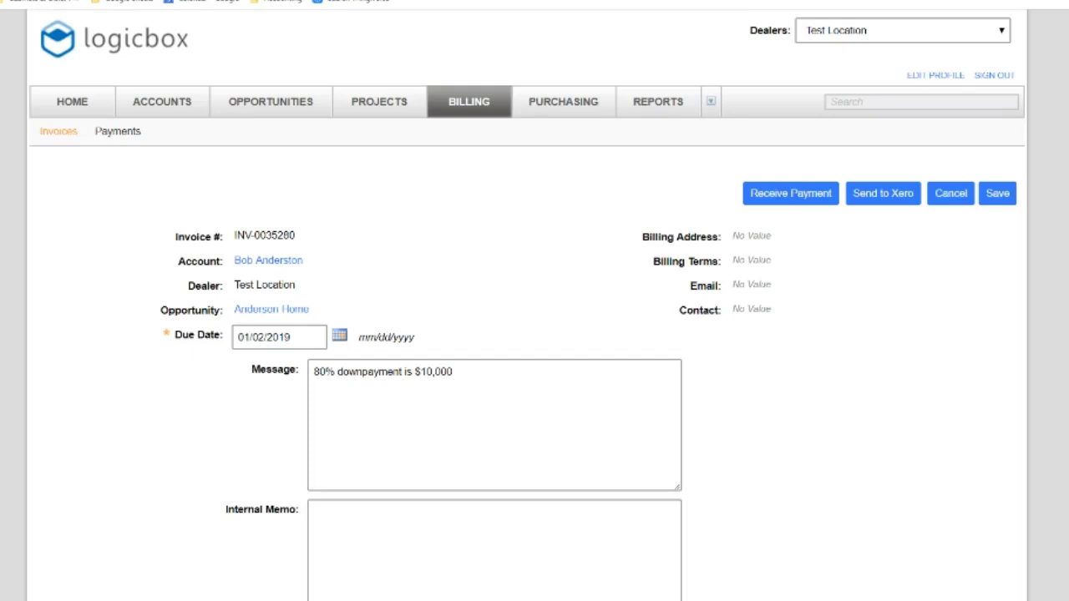
{"action": "scroll", "coordinate": [534, 300], "scroll_direction": "down", "scroll_amount": 2}
{"action": "scroll", "coordinate": [535, 301], "scroll_direction": "down", "scroll_amount": 3}
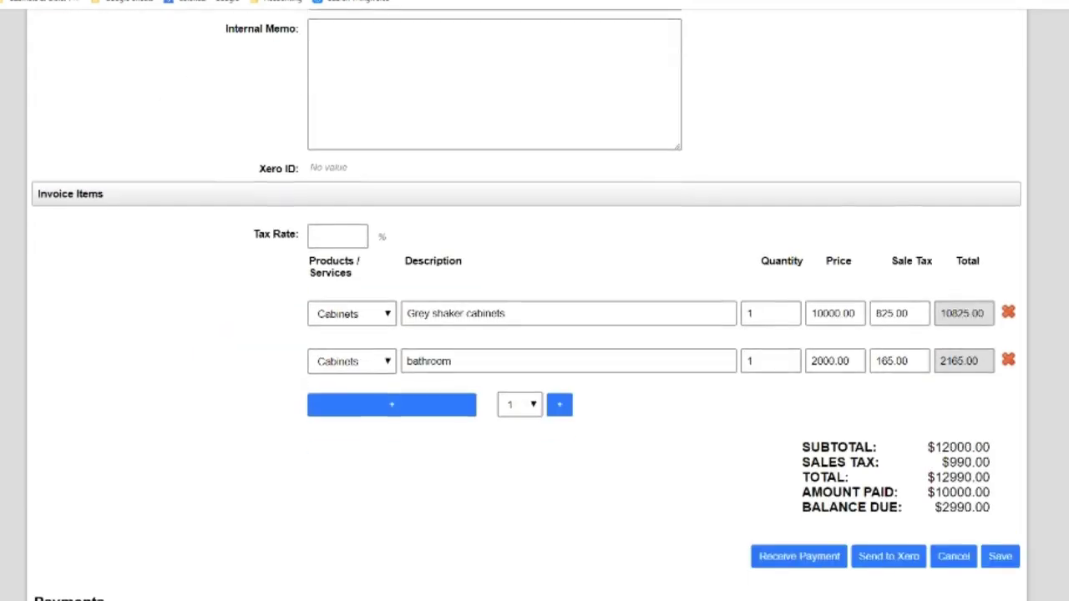
{"action": "scroll", "coordinate": [535, 301], "scroll_direction": "down", "scroll_amount": 2}
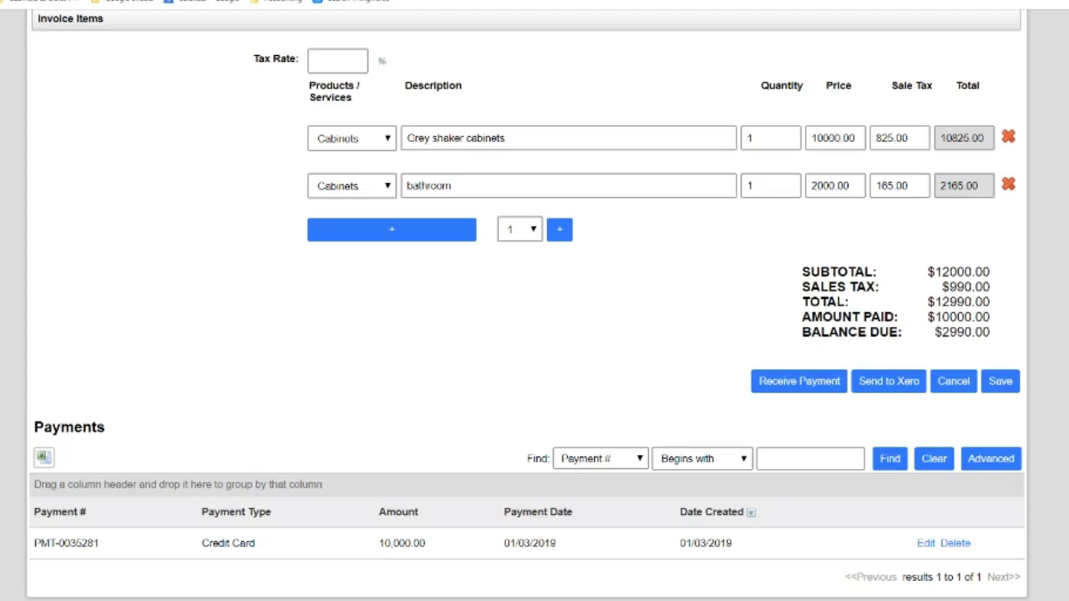
{"action": "scroll", "coordinate": [526, 305], "scroll_direction": "up", "scroll_amount": 7}
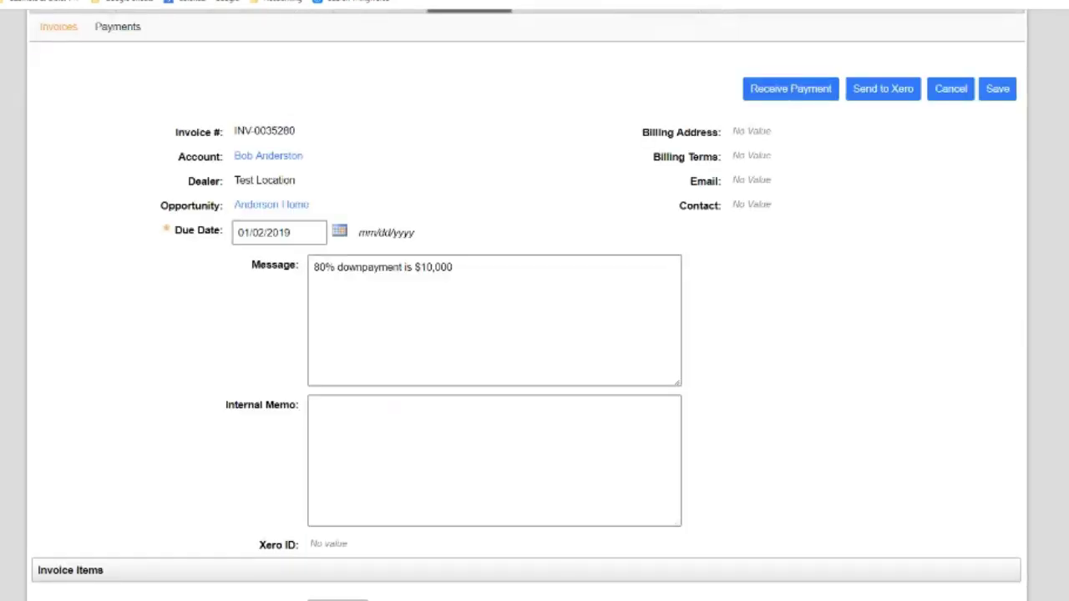
{"action": "scroll", "coordinate": [526, 305], "scroll_direction": "down", "scroll_amount": 7}
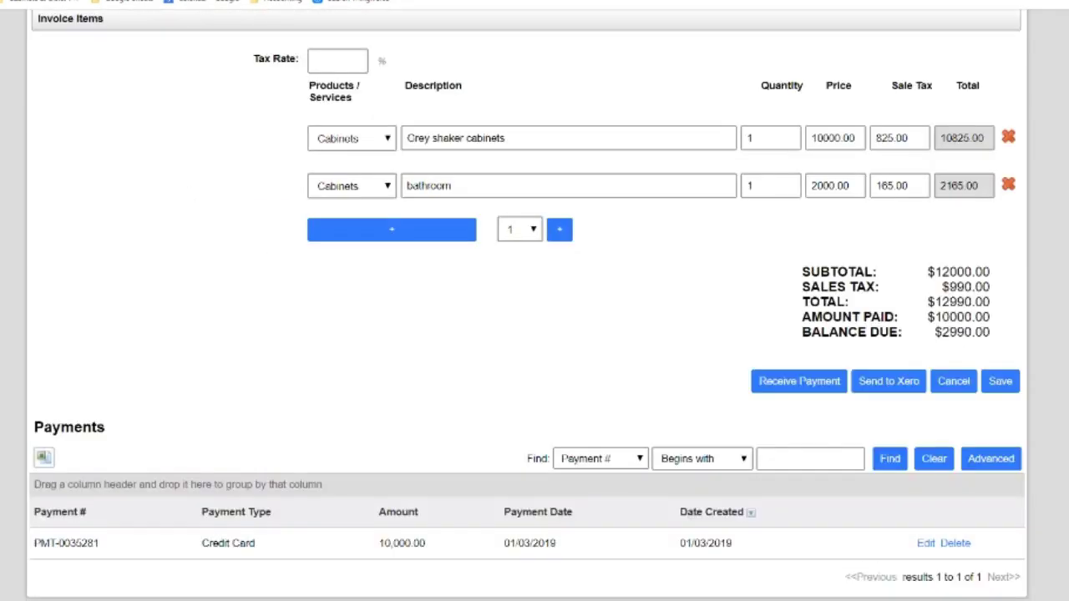
{"action": "scroll", "coordinate": [526, 305], "scroll_direction": "up", "scroll_amount": 7}
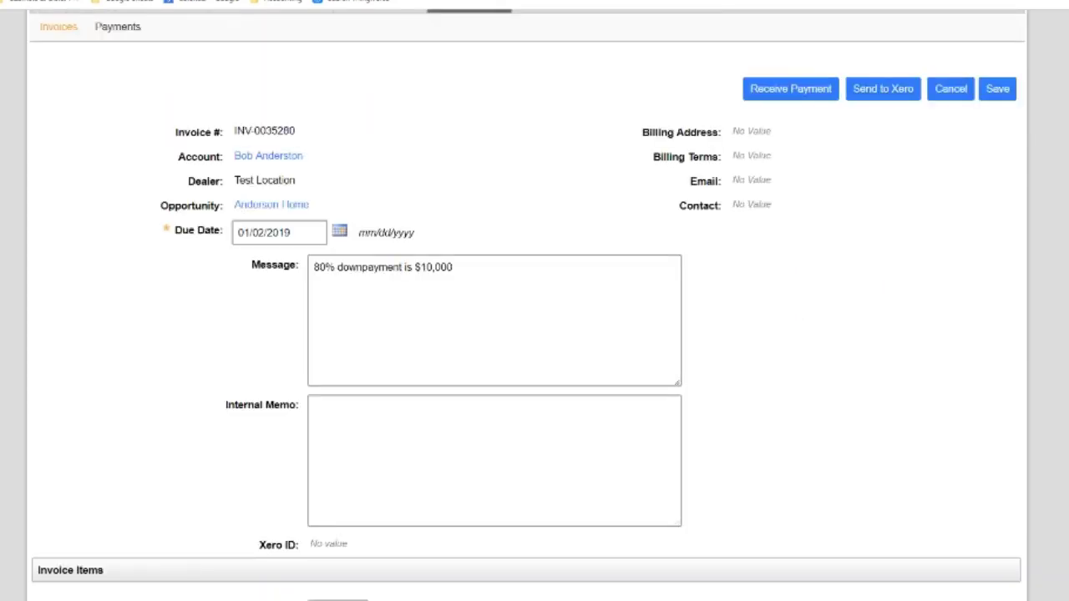
{"action": "scroll", "coordinate": [510, 52], "scroll_direction": "up", "scroll_amount": 2}
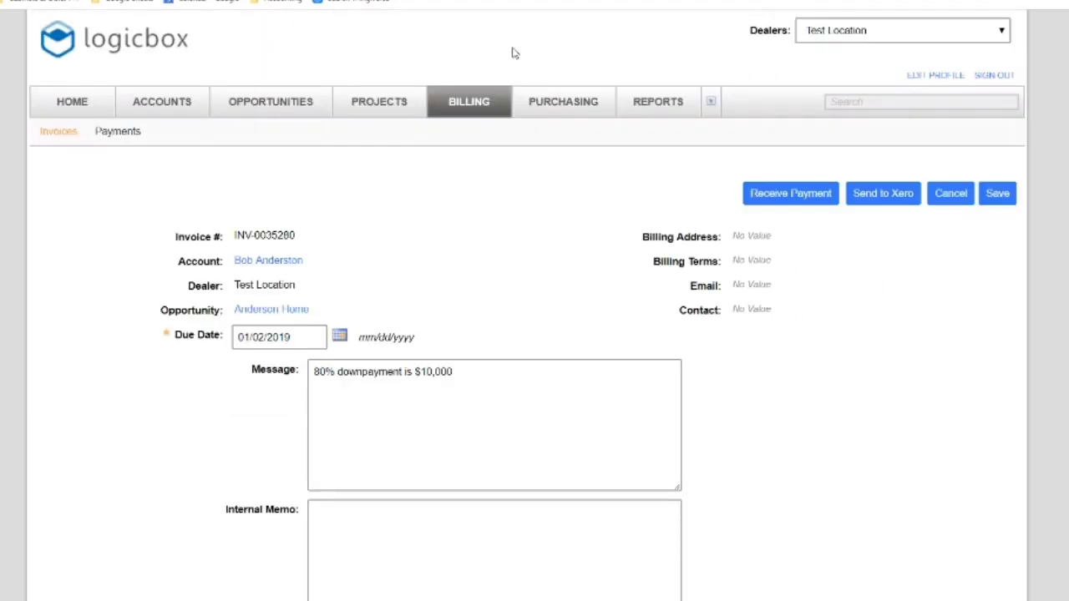
From the Payments list, start a new payment and choose the customer's account
{"action": "left_click", "coordinate": [102, 138]}
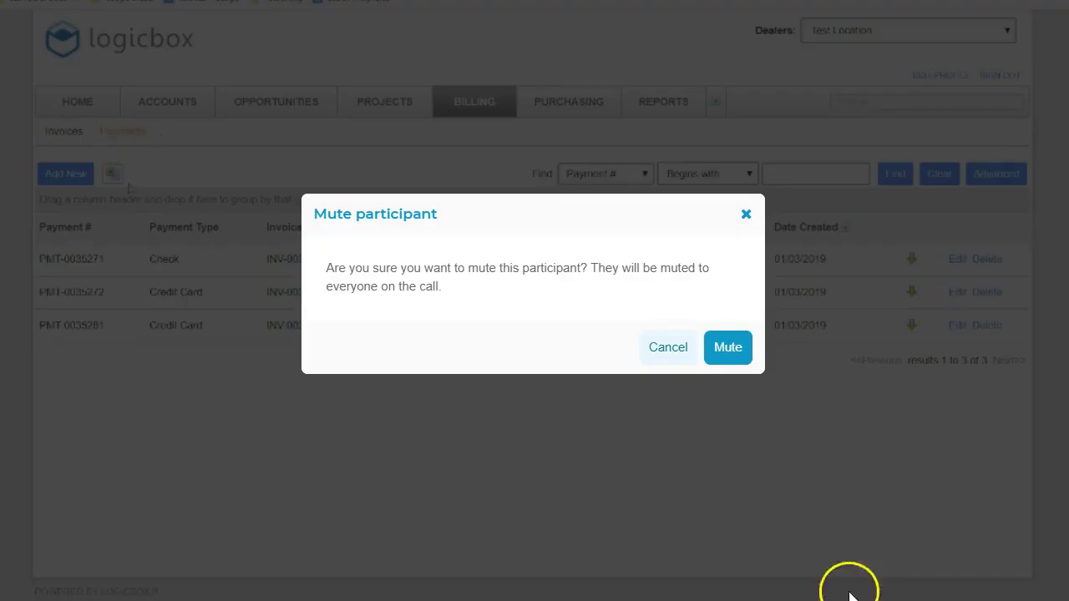
{"action": "left_click", "coordinate": [742, 356]}
{"action": "left_click", "coordinate": [68, 175]}
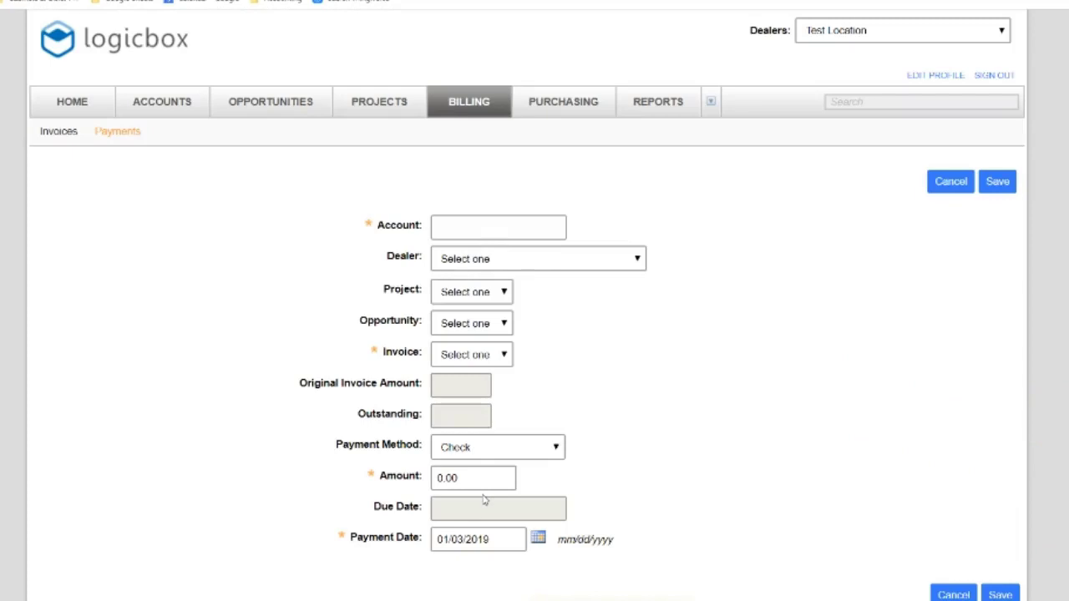
{"action": "left_click", "coordinate": [472, 228]}
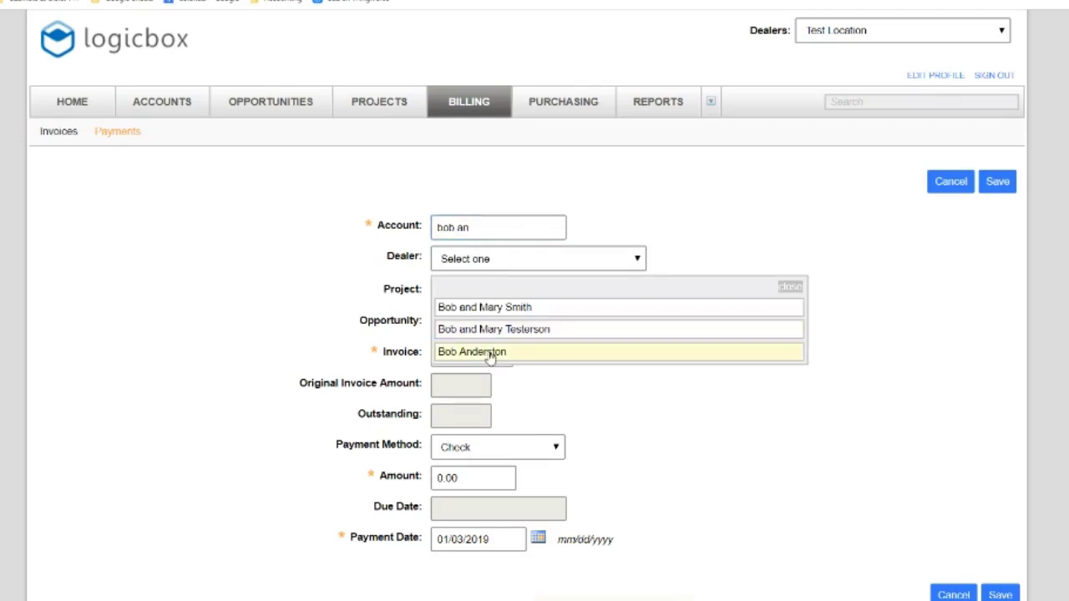
{"action": "left_click", "coordinate": [491, 355]}
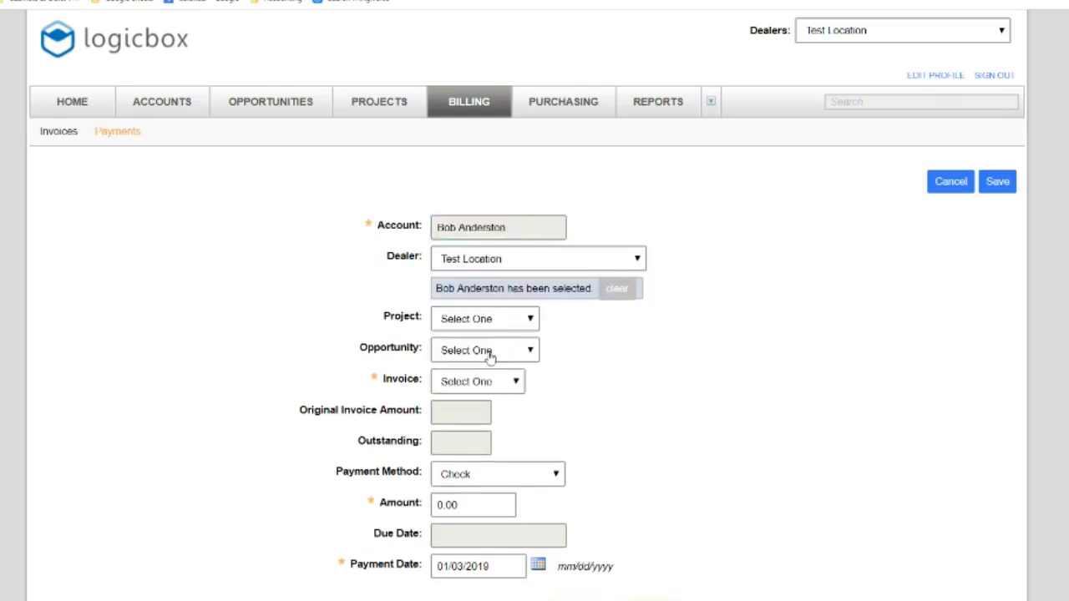
Try both Anderson Home projects, keep Check as payment method, and select the Amount value
{"action": "left_click", "coordinate": [491, 322]}
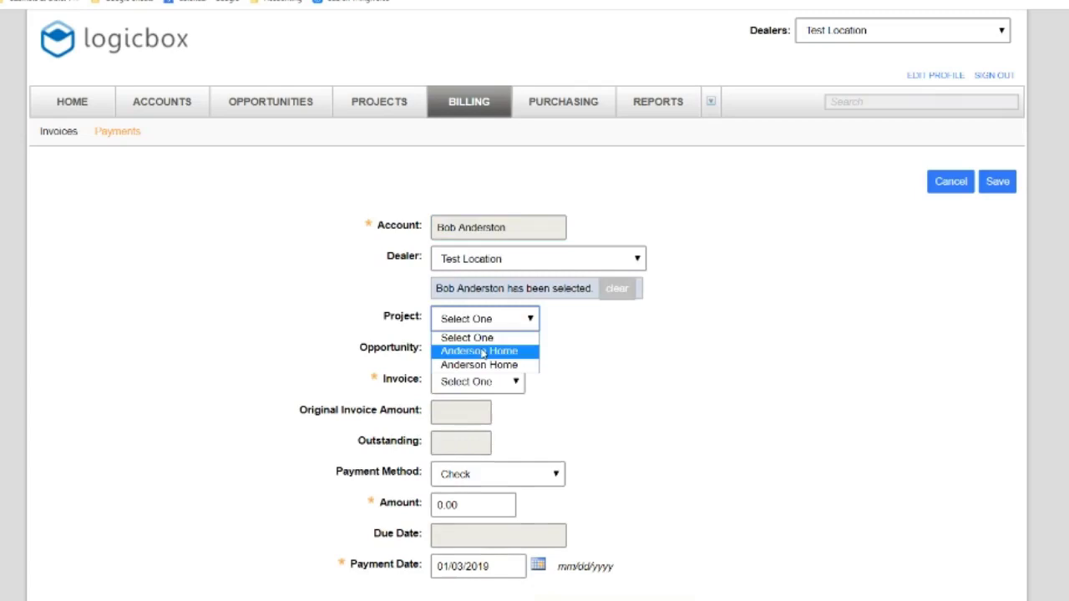
{"action": "left_click", "coordinate": [483, 352]}
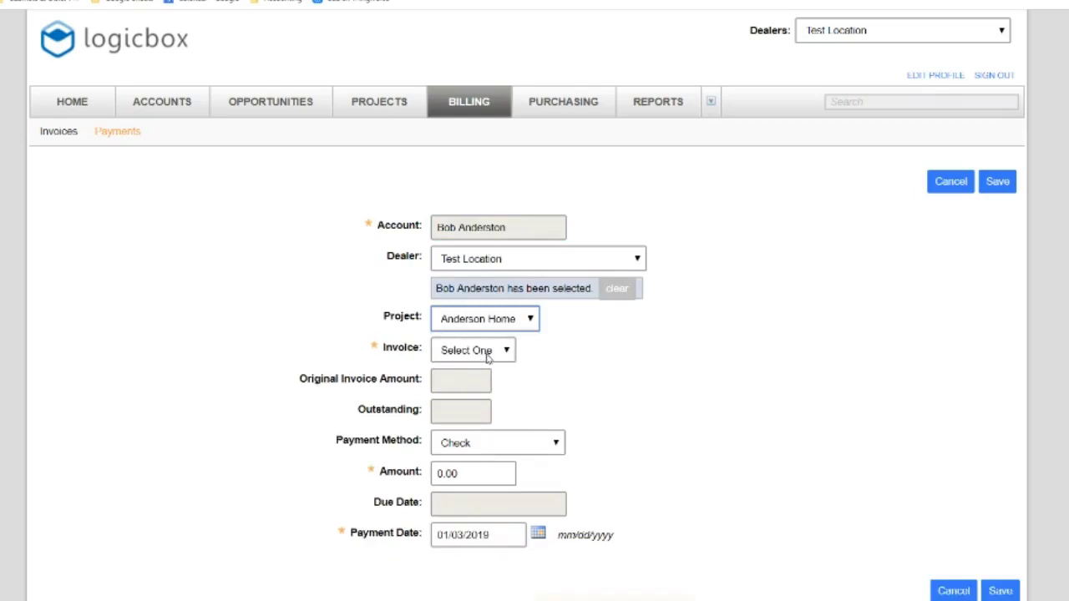
{"action": "left_click", "coordinate": [493, 326]}
{"action": "left_click", "coordinate": [483, 366]}
{"action": "left_click", "coordinate": [484, 444]}
{"action": "left_click", "coordinate": [484, 444]}
{"action": "left_click", "coordinate": [475, 480]}
{"action": "key", "text": "ctrl+a"}
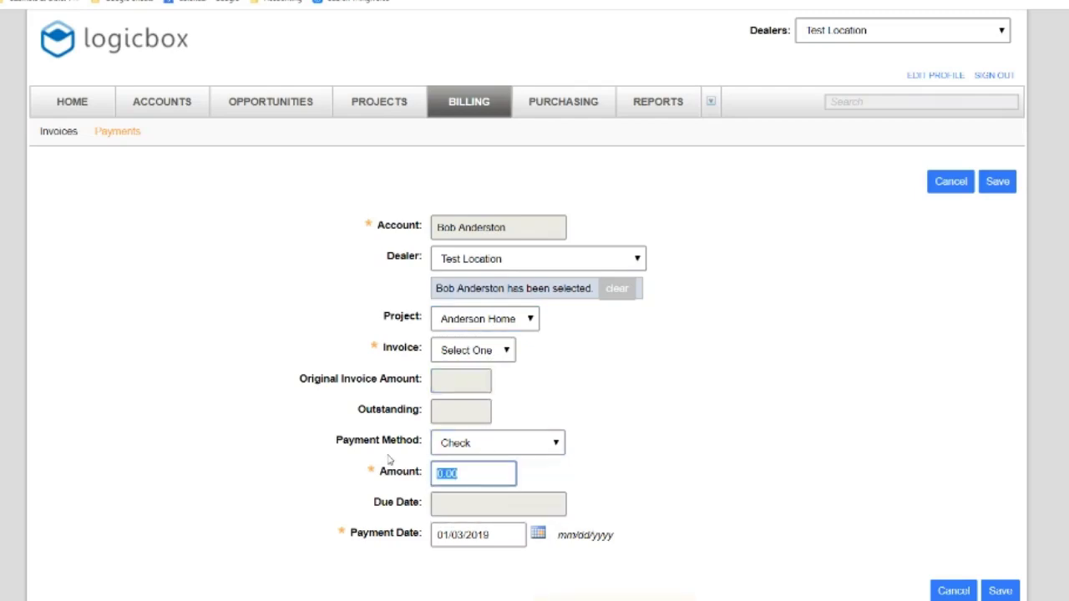
Re-pick the first Anderson Home project, then cancel the unfinished payment entry
{"action": "left_click", "coordinate": [516, 324]}
{"action": "left_click", "coordinate": [502, 362]}
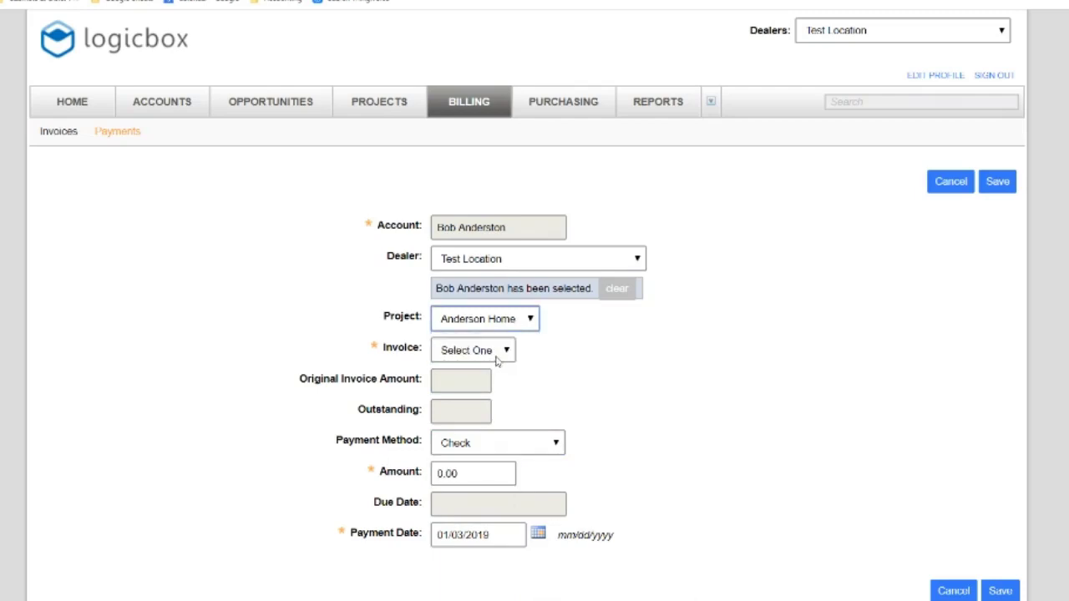
{"action": "left_click", "coordinate": [513, 327]}
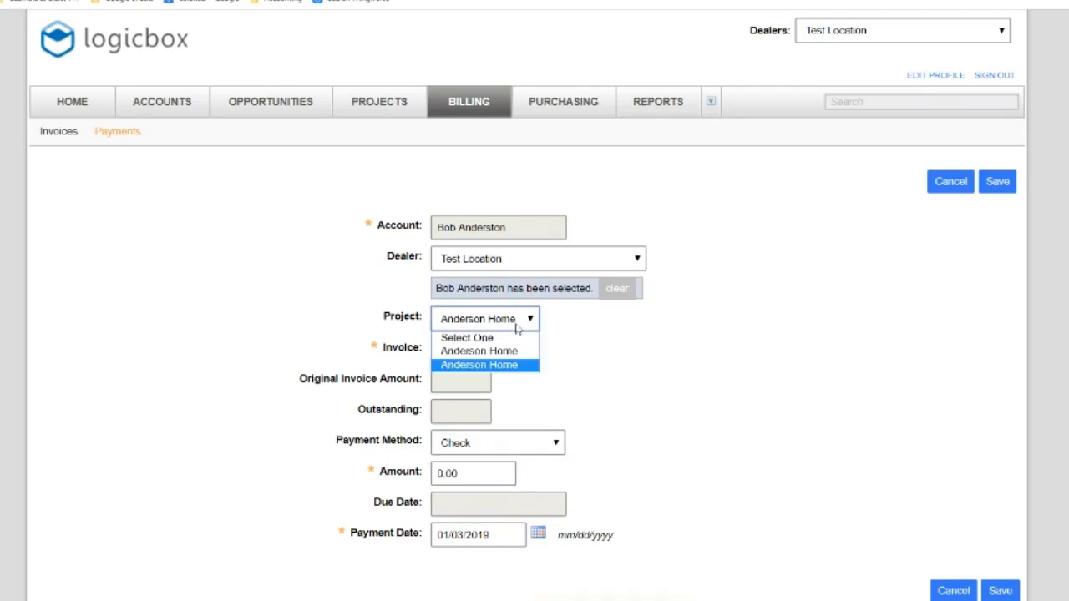
{"action": "left_click", "coordinate": [501, 353]}
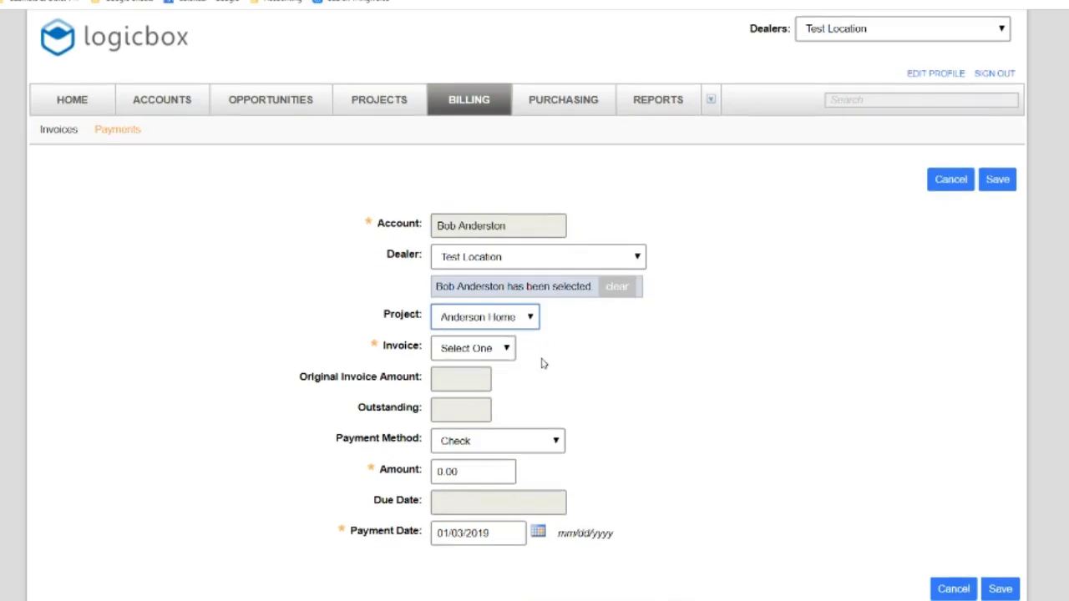
{"action": "scroll", "coordinate": [585, 464], "scroll_direction": "down", "scroll_amount": 1}
{"action": "left_click", "coordinate": [471, 452]}
{"action": "left_click", "coordinate": [949, 163]}
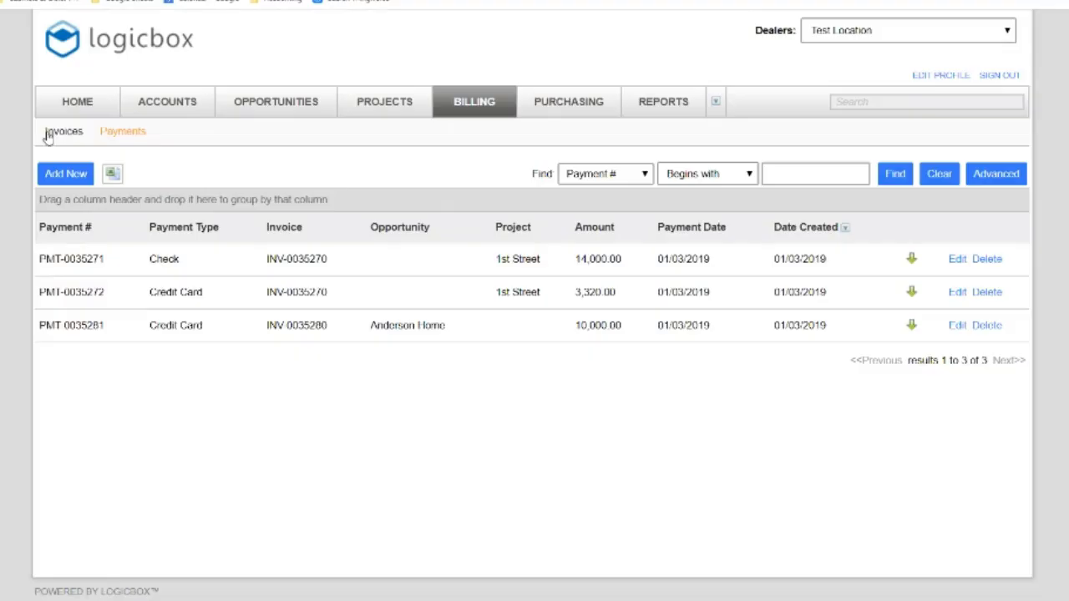
Receive a 2000 payment with method Unspecified on invoice INV-0035280 and save it
{"action": "left_click", "coordinate": [50, 133]}
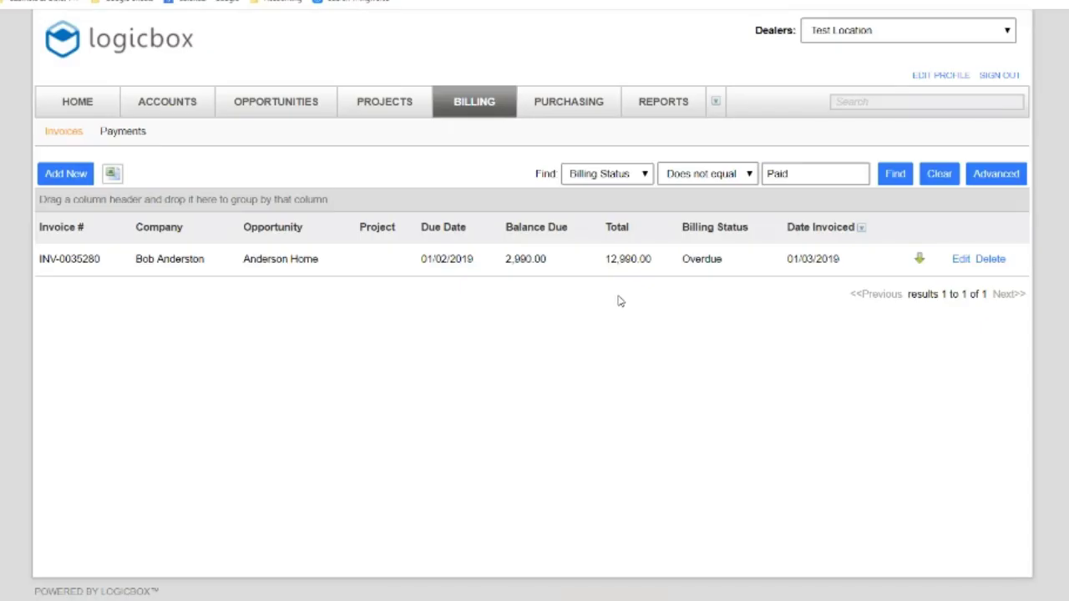
{"action": "left_click", "coordinate": [958, 261]}
{"action": "scroll", "coordinate": [535, 334], "scroll_direction": "down", "scroll_amount": 10}
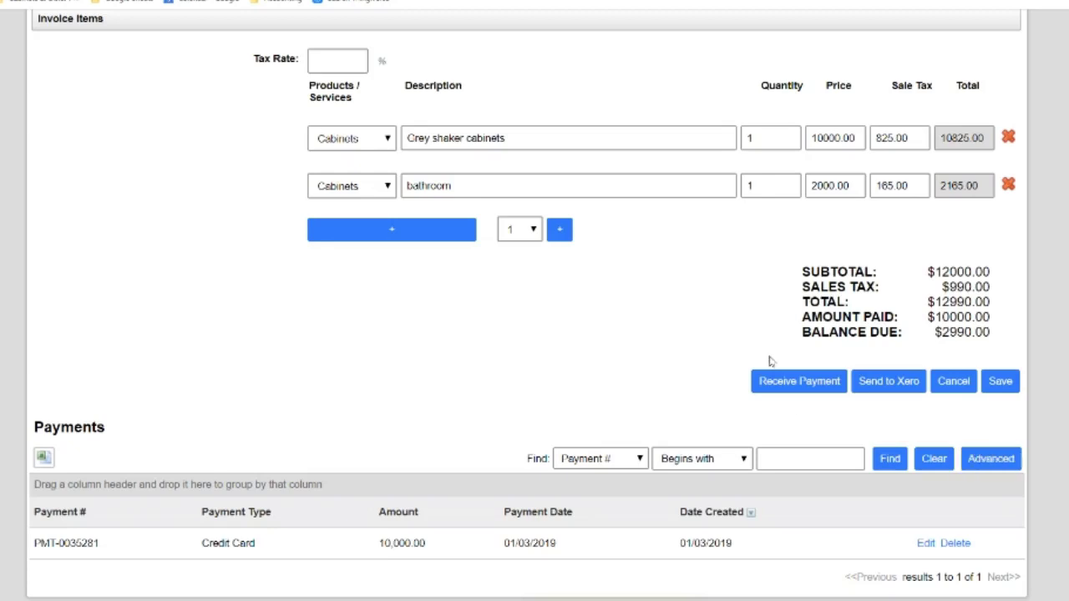
{"action": "left_click", "coordinate": [766, 381]}
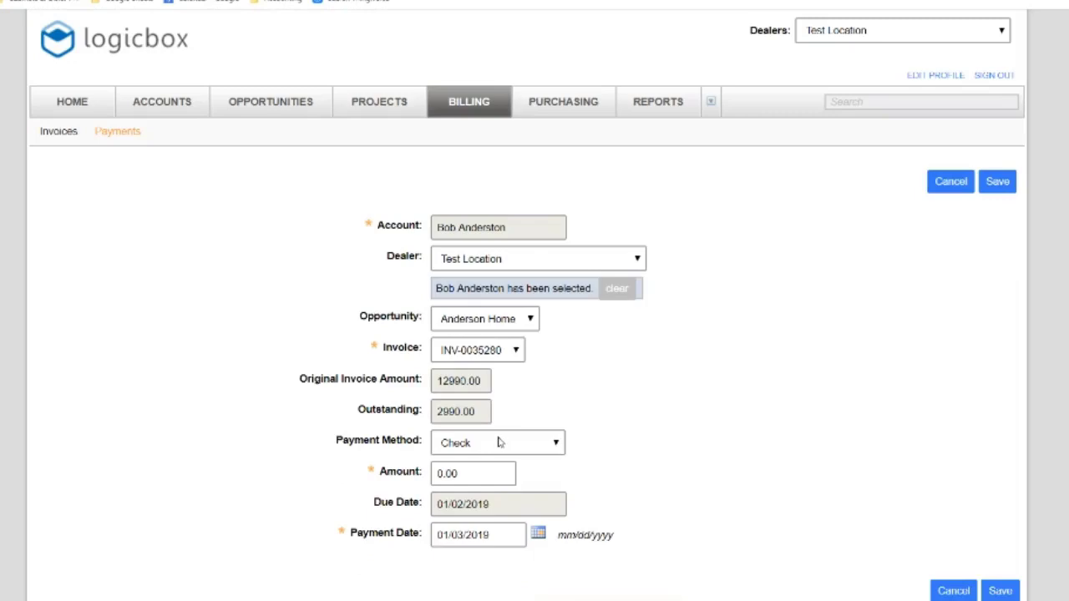
{"action": "left_click", "coordinate": [500, 443]}
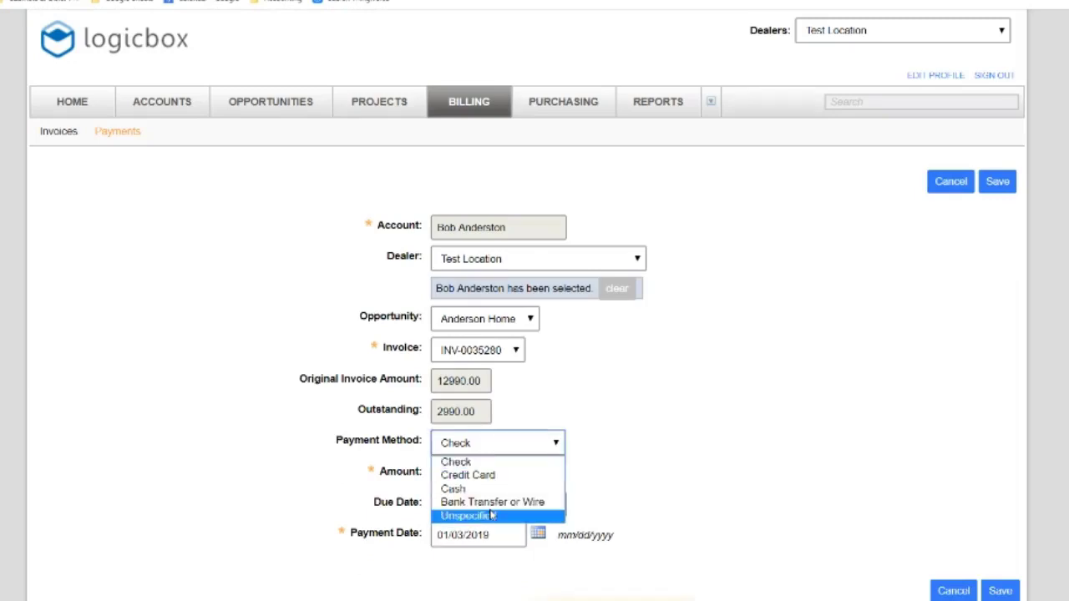
{"action": "left_click", "coordinate": [472, 515]}
{"action": "left_click", "coordinate": [476, 475]}
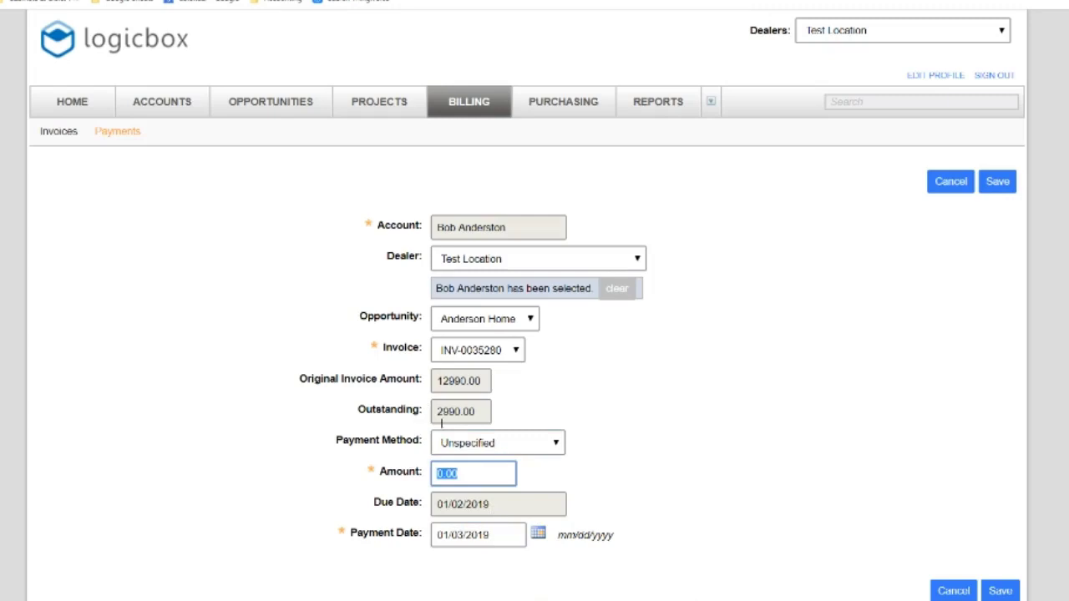
{"action": "type", "text": "2000"}
{"action": "left_click", "coordinate": [1000, 591]}
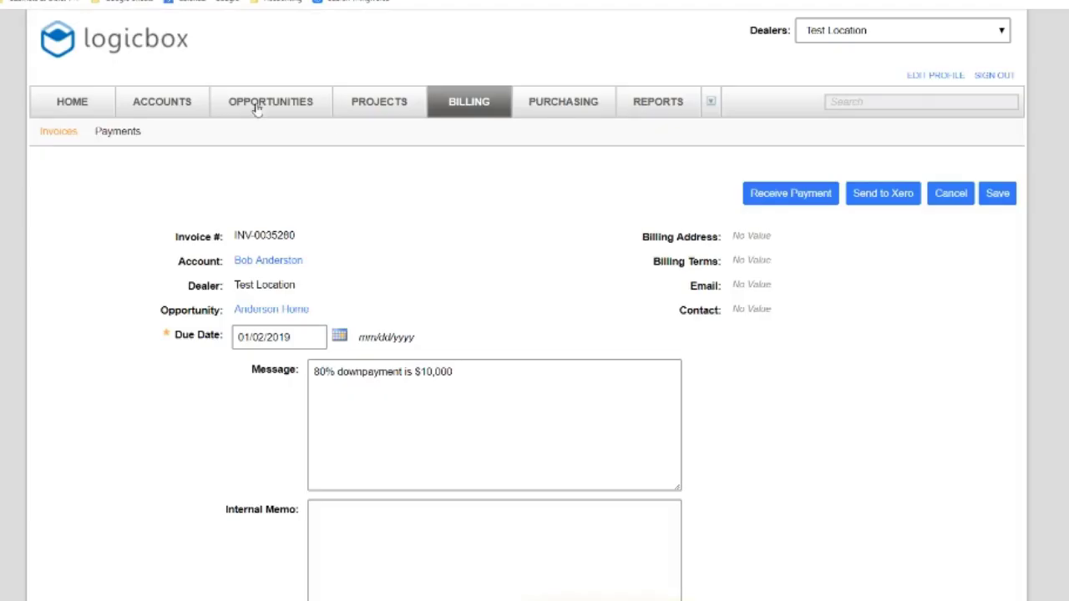
Open Payments, start a new payment, and choose the customer's account
{"action": "left_click", "coordinate": [120, 137]}
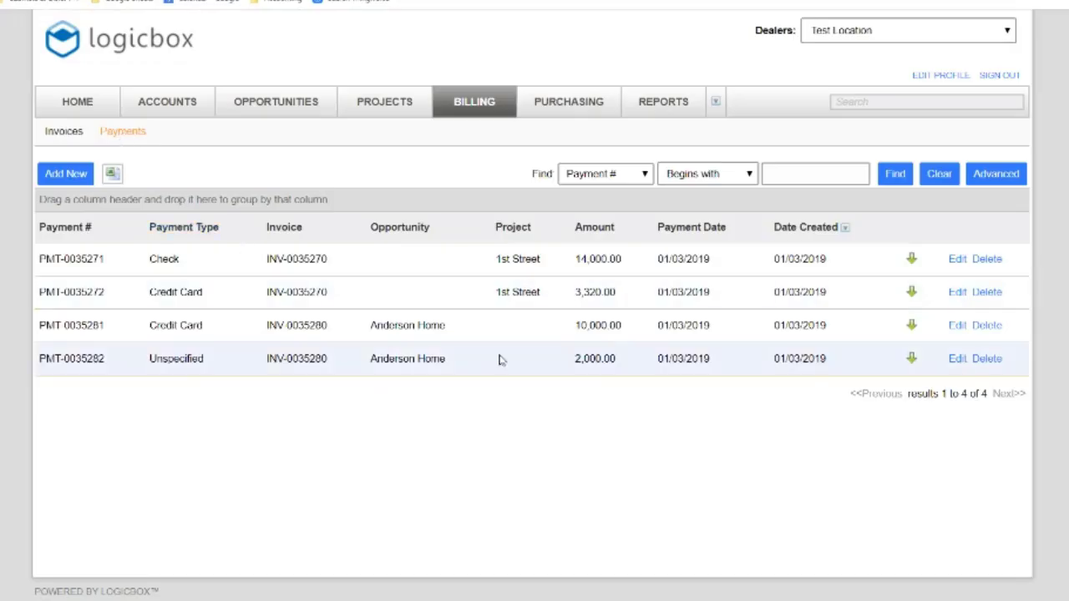
{"action": "left_click", "coordinate": [50, 176]}
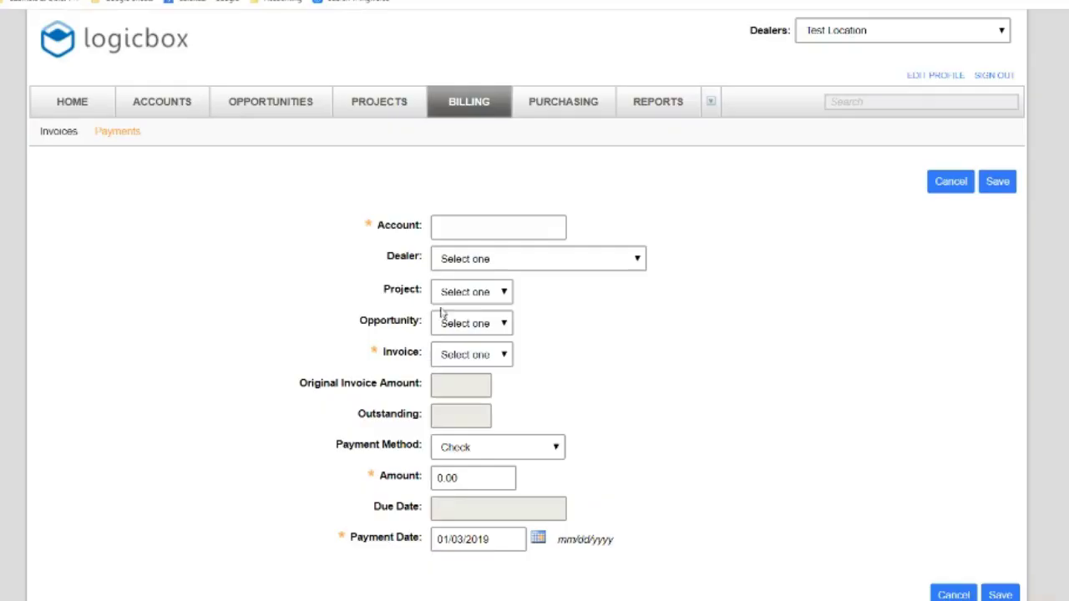
{"action": "left_click", "coordinate": [476, 228]}
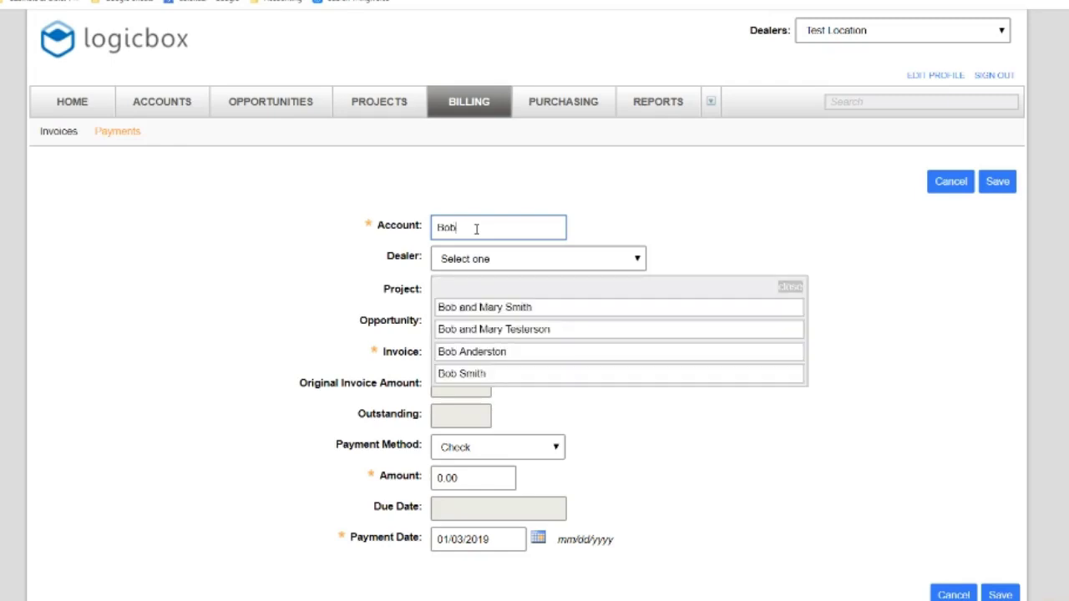
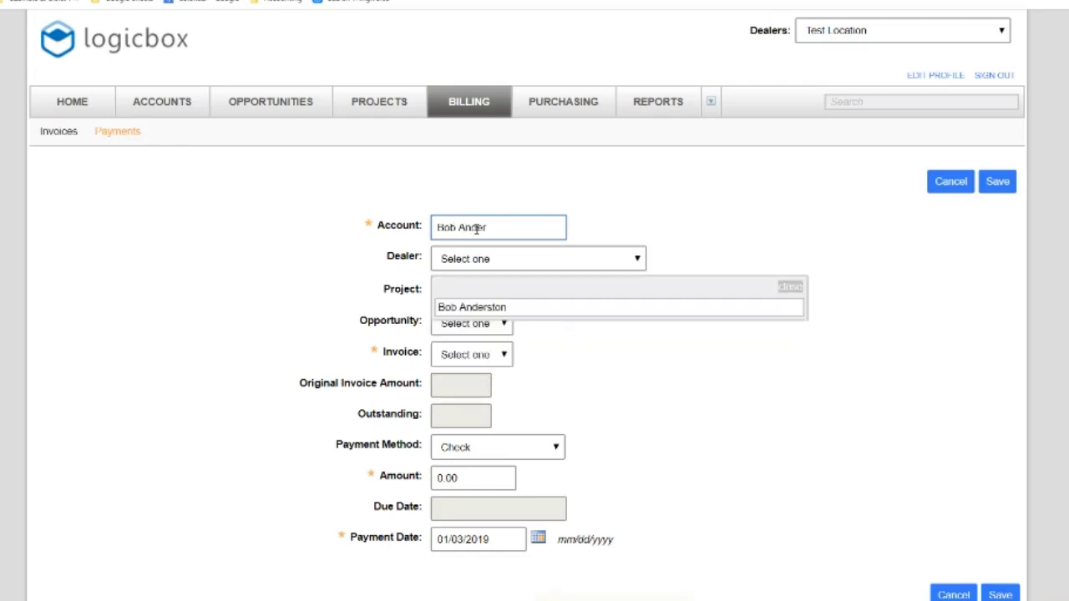
{"action": "left_click", "coordinate": [506, 308]}
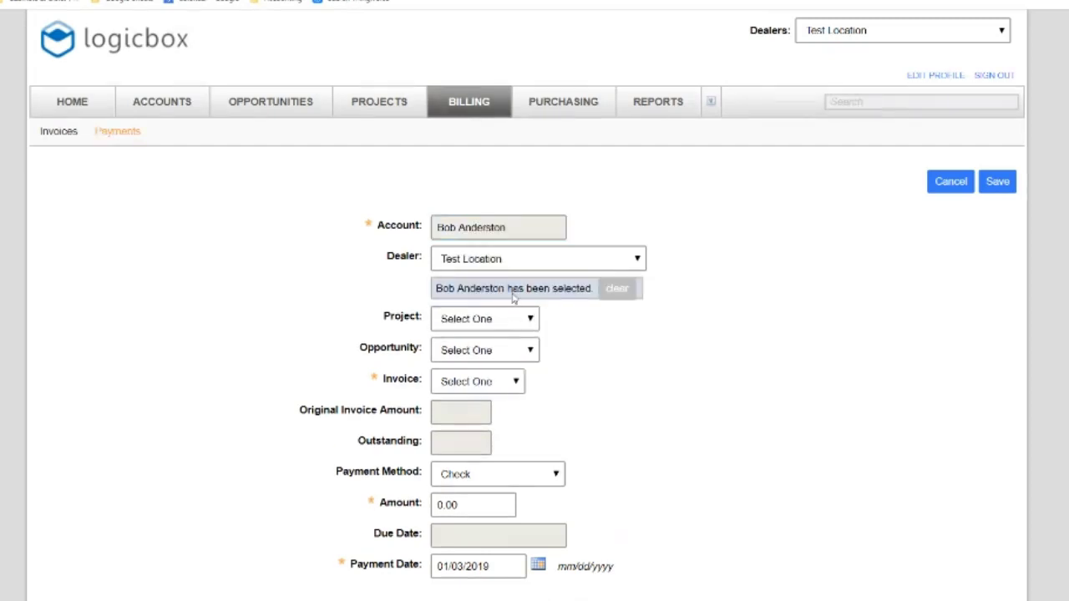
Set project Anderson Home and method Credit Card, then cancel the draft payment
{"action": "left_click", "coordinate": [483, 325]}
{"action": "left_click", "coordinate": [483, 324]}
{"action": "left_click", "coordinate": [488, 350]}
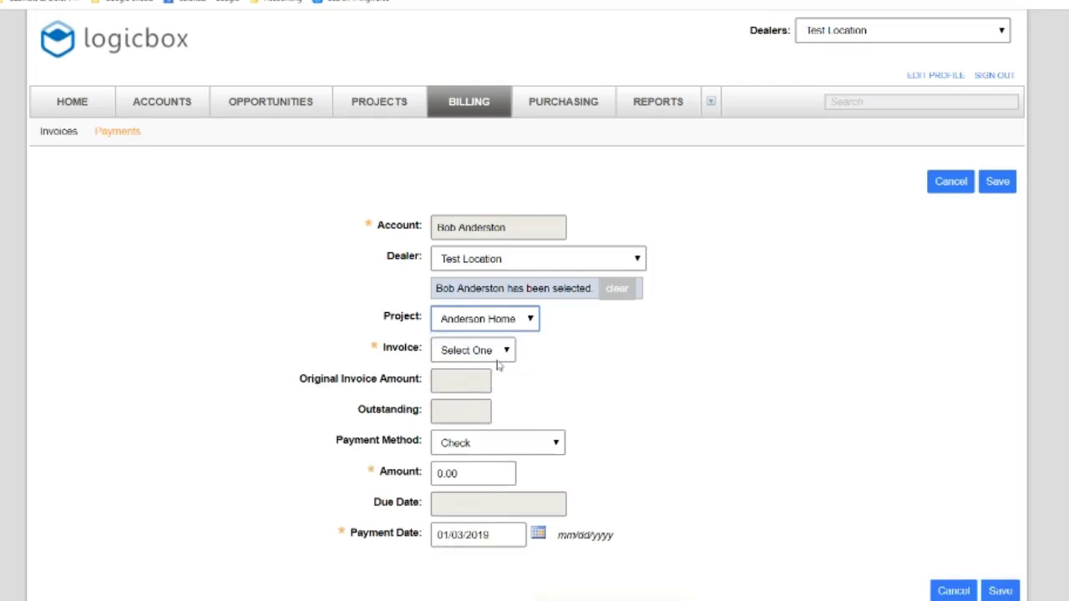
{"action": "left_click", "coordinate": [499, 450]}
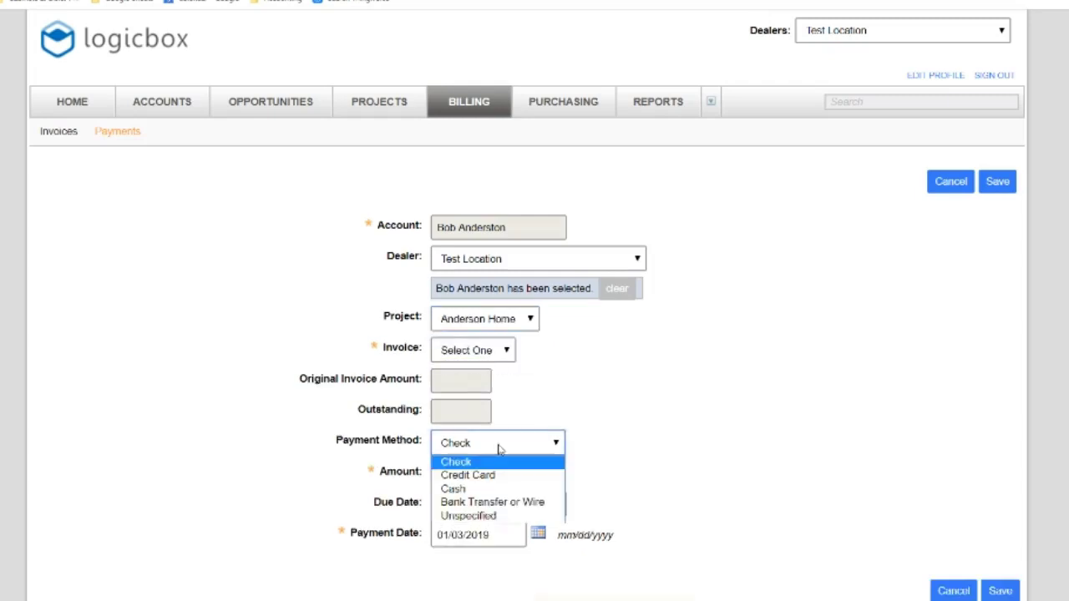
{"action": "left_click", "coordinate": [468, 475]}
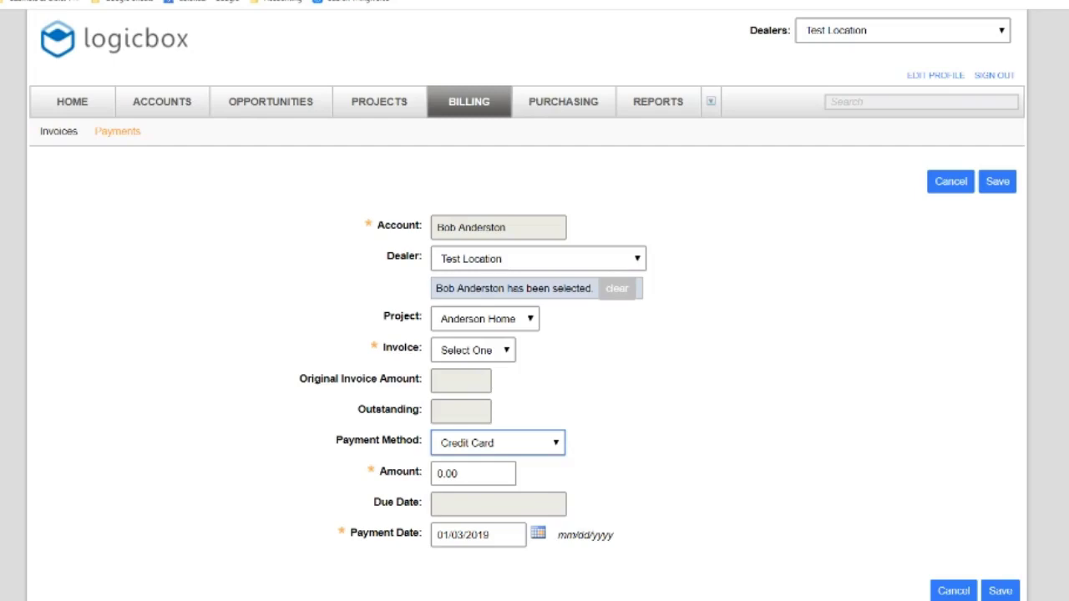
{"action": "scroll", "coordinate": [535, 334], "scroll_direction": "down", "scroll_amount": 1}
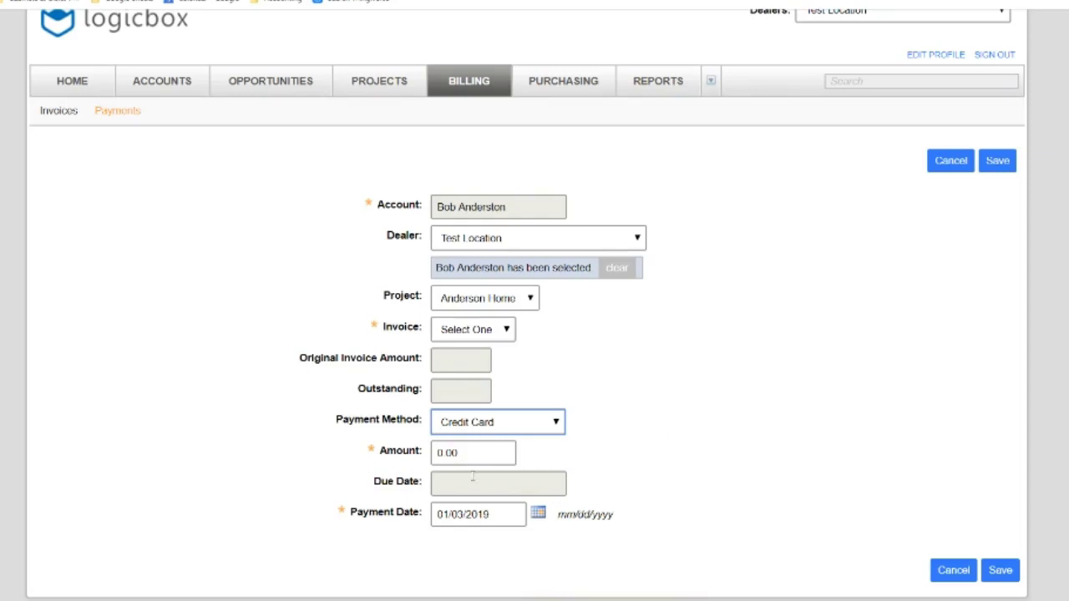
{"action": "left_click", "coordinate": [950, 568]}
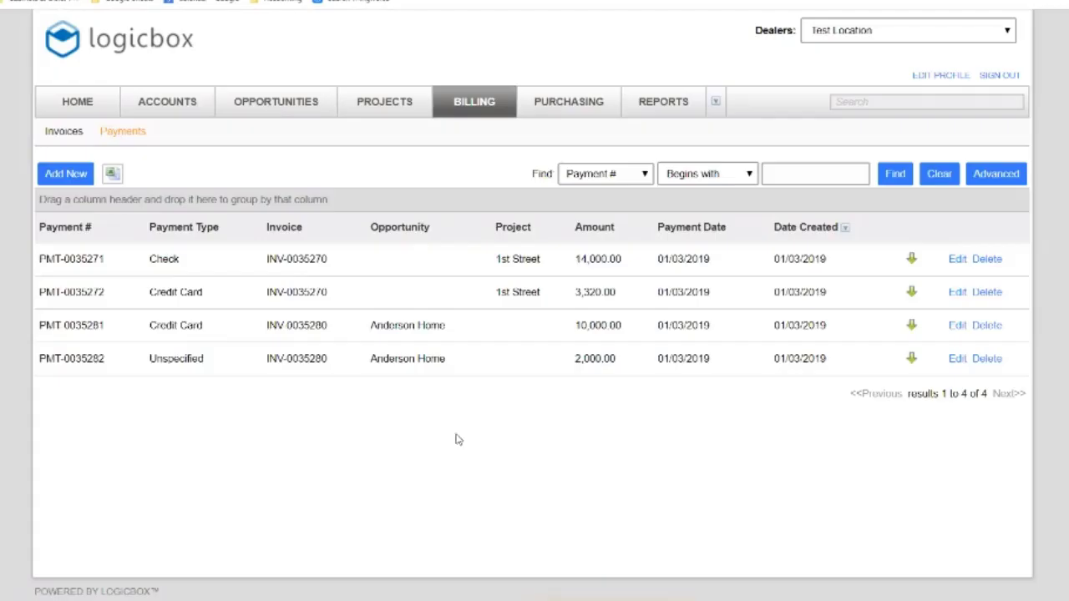
Open invoice INV-0035280 and check its Amount Paid and 990.00 Balance Due
{"action": "left_click", "coordinate": [65, 134]}
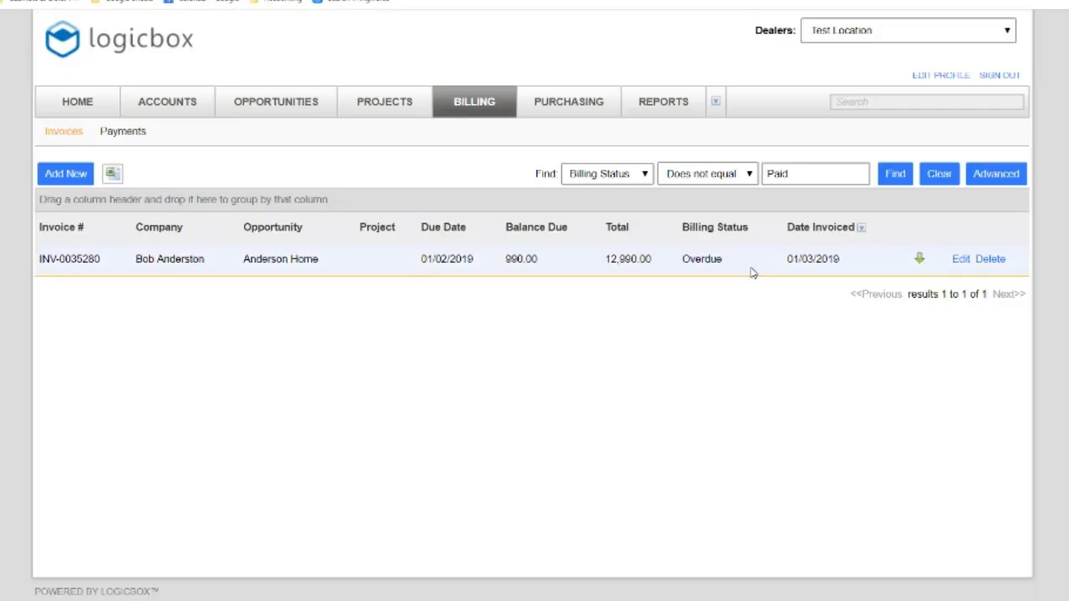
{"action": "left_click", "coordinate": [960, 260]}
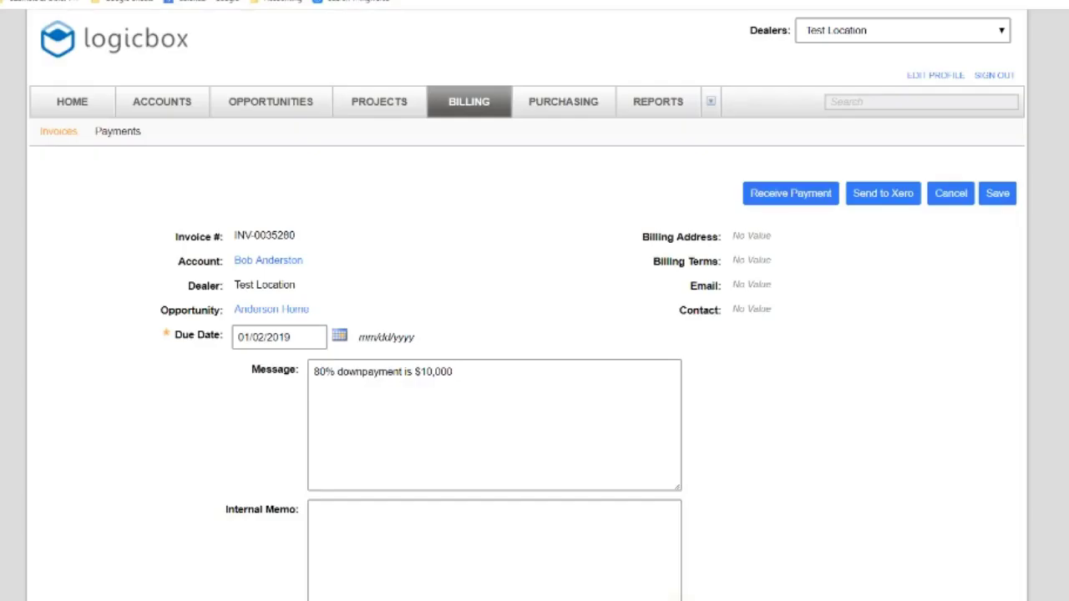
{"action": "scroll", "coordinate": [534, 376], "scroll_direction": "down", "scroll_amount": 8}
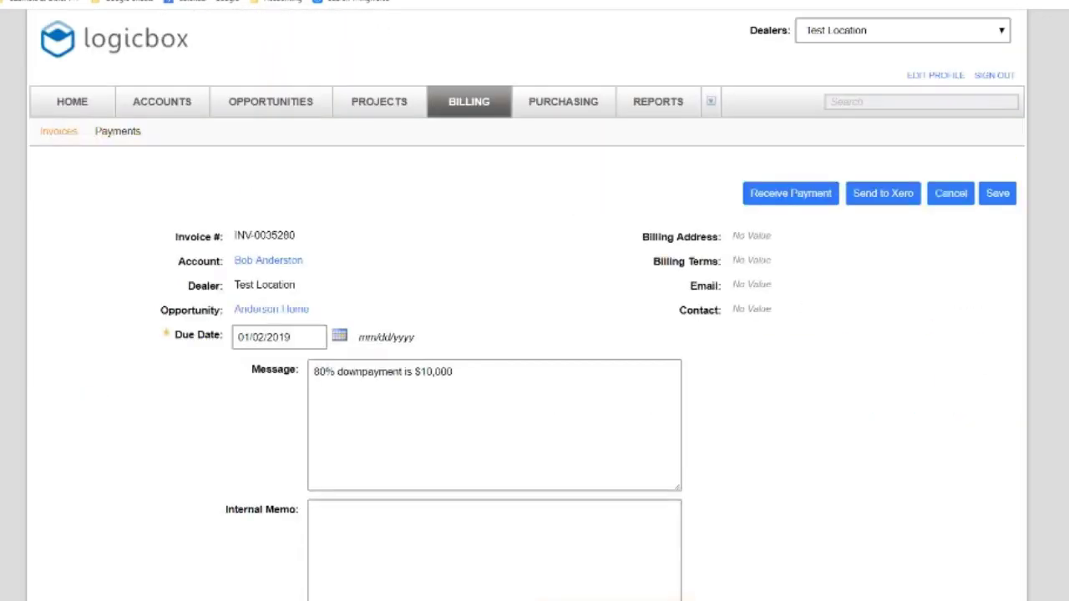
{"action": "scroll", "coordinate": [535, 334], "scroll_direction": "down", "scroll_amount": 8}
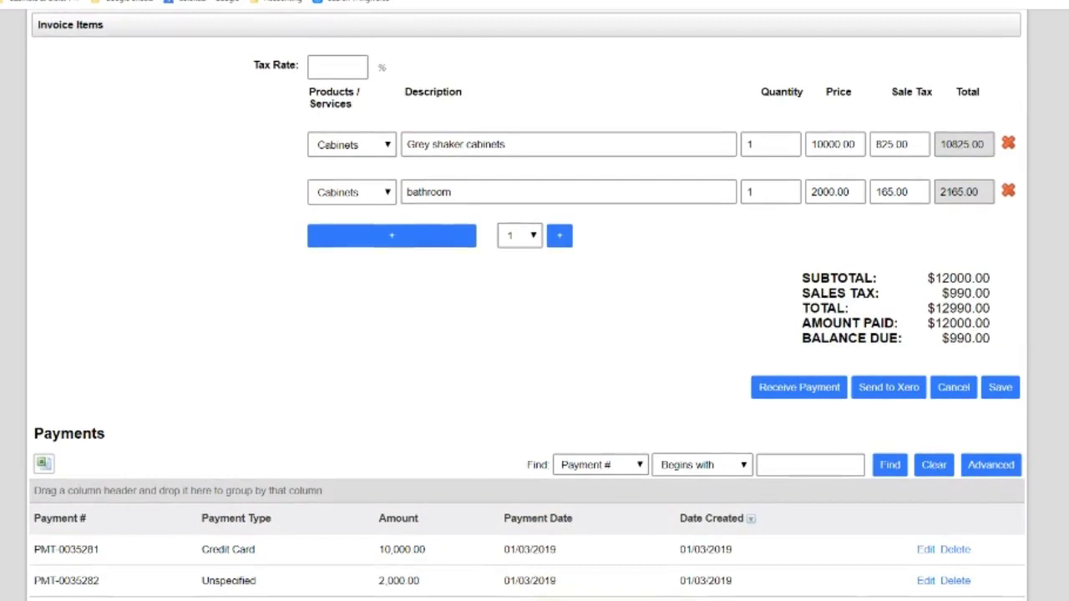
{"action": "scroll", "coordinate": [446, 309], "scroll_direction": "up", "scroll_amount": 10}
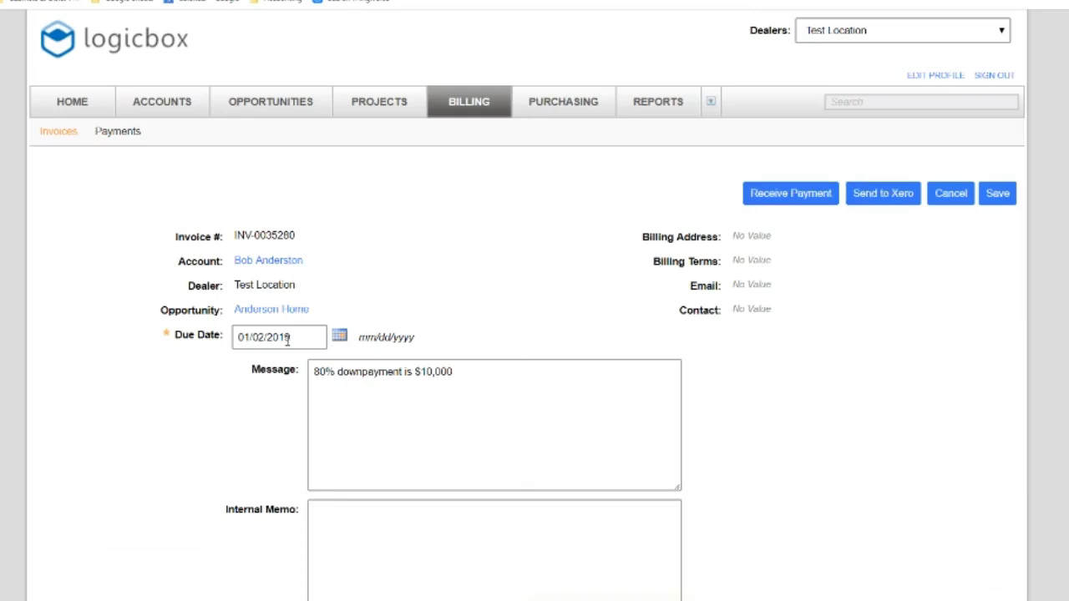
Highlight the invoice details from Due Date to Invoice #, then cancel without saving
{"action": "left_click_drag", "start_coordinate": [468, 334], "coordinate": [159, 224]}
{"action": "left_click", "coordinate": [190, 235]}
{"action": "left_click_drag", "start_coordinate": [496, 340], "coordinate": [163, 229]}
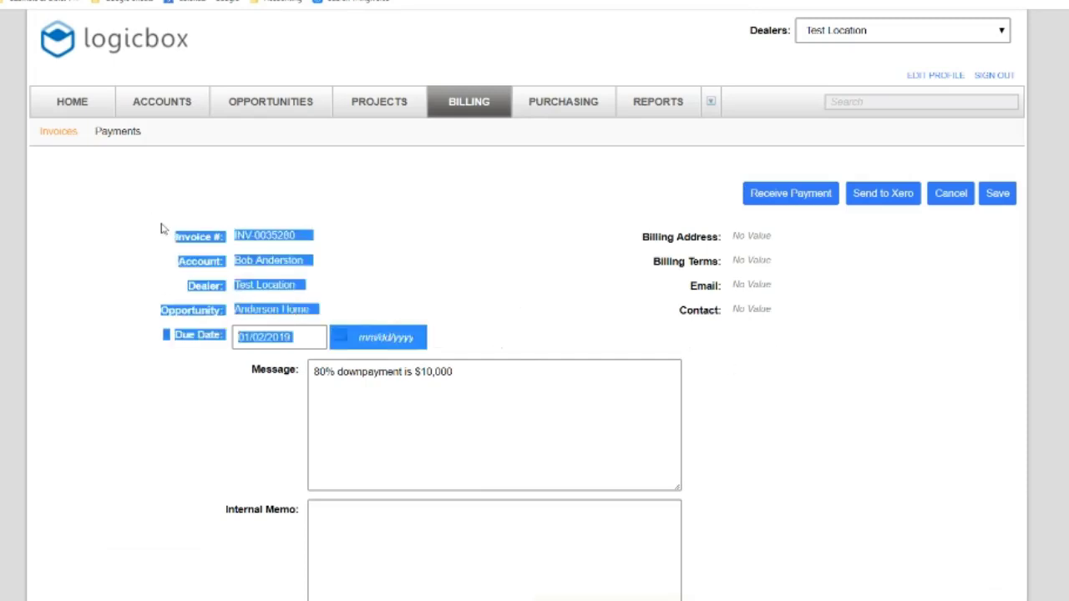
{"action": "left_click", "coordinate": [498, 344]}
{"action": "left_click", "coordinate": [957, 202]}
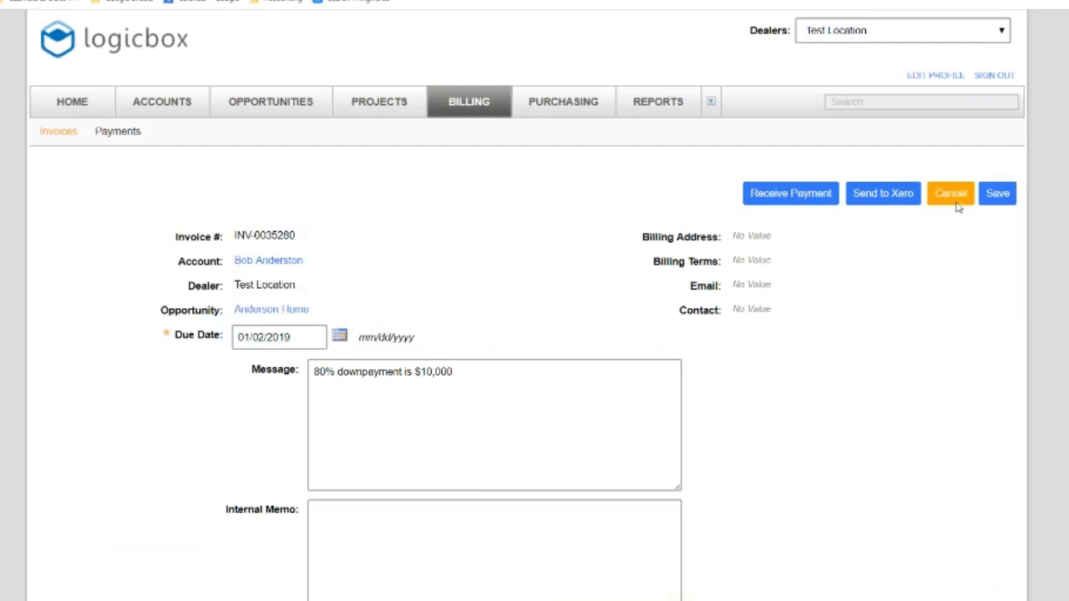